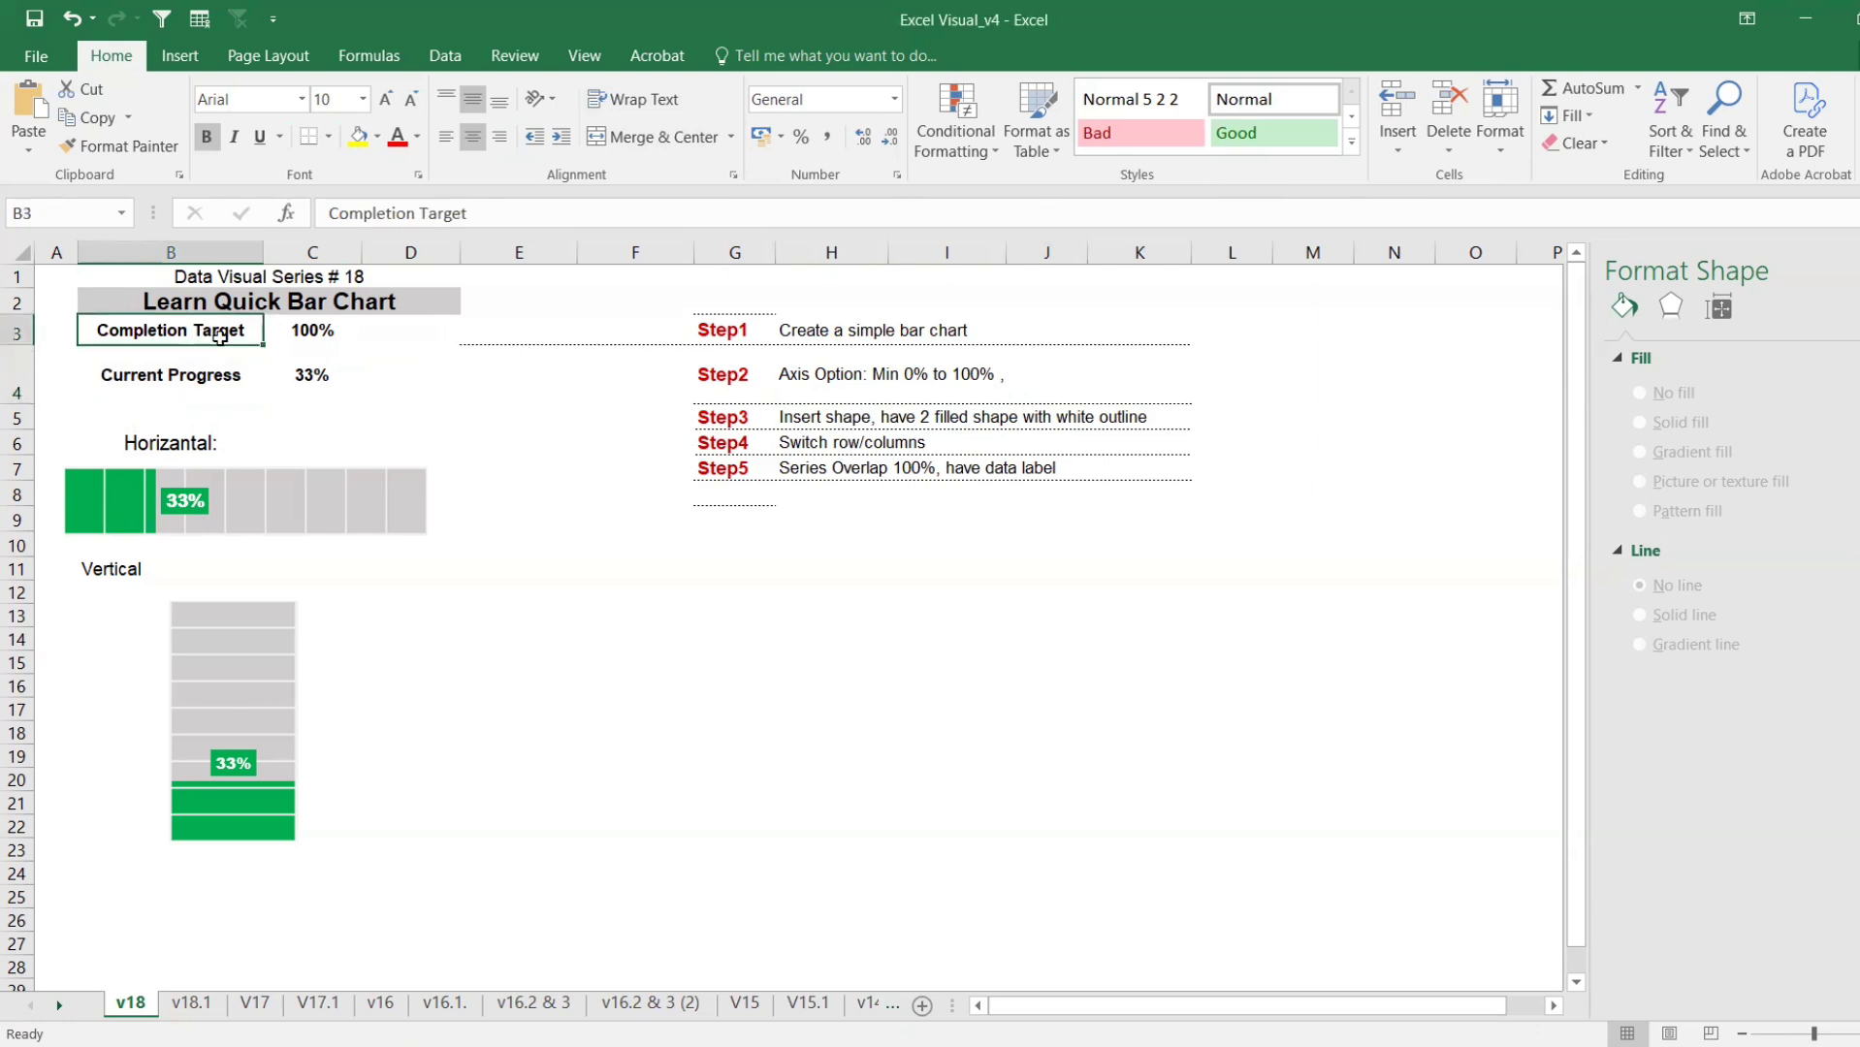
- Replace the Current Progress value in C4 with the formula =RAND()
{"action": "left_click", "coordinate": [304, 335]}
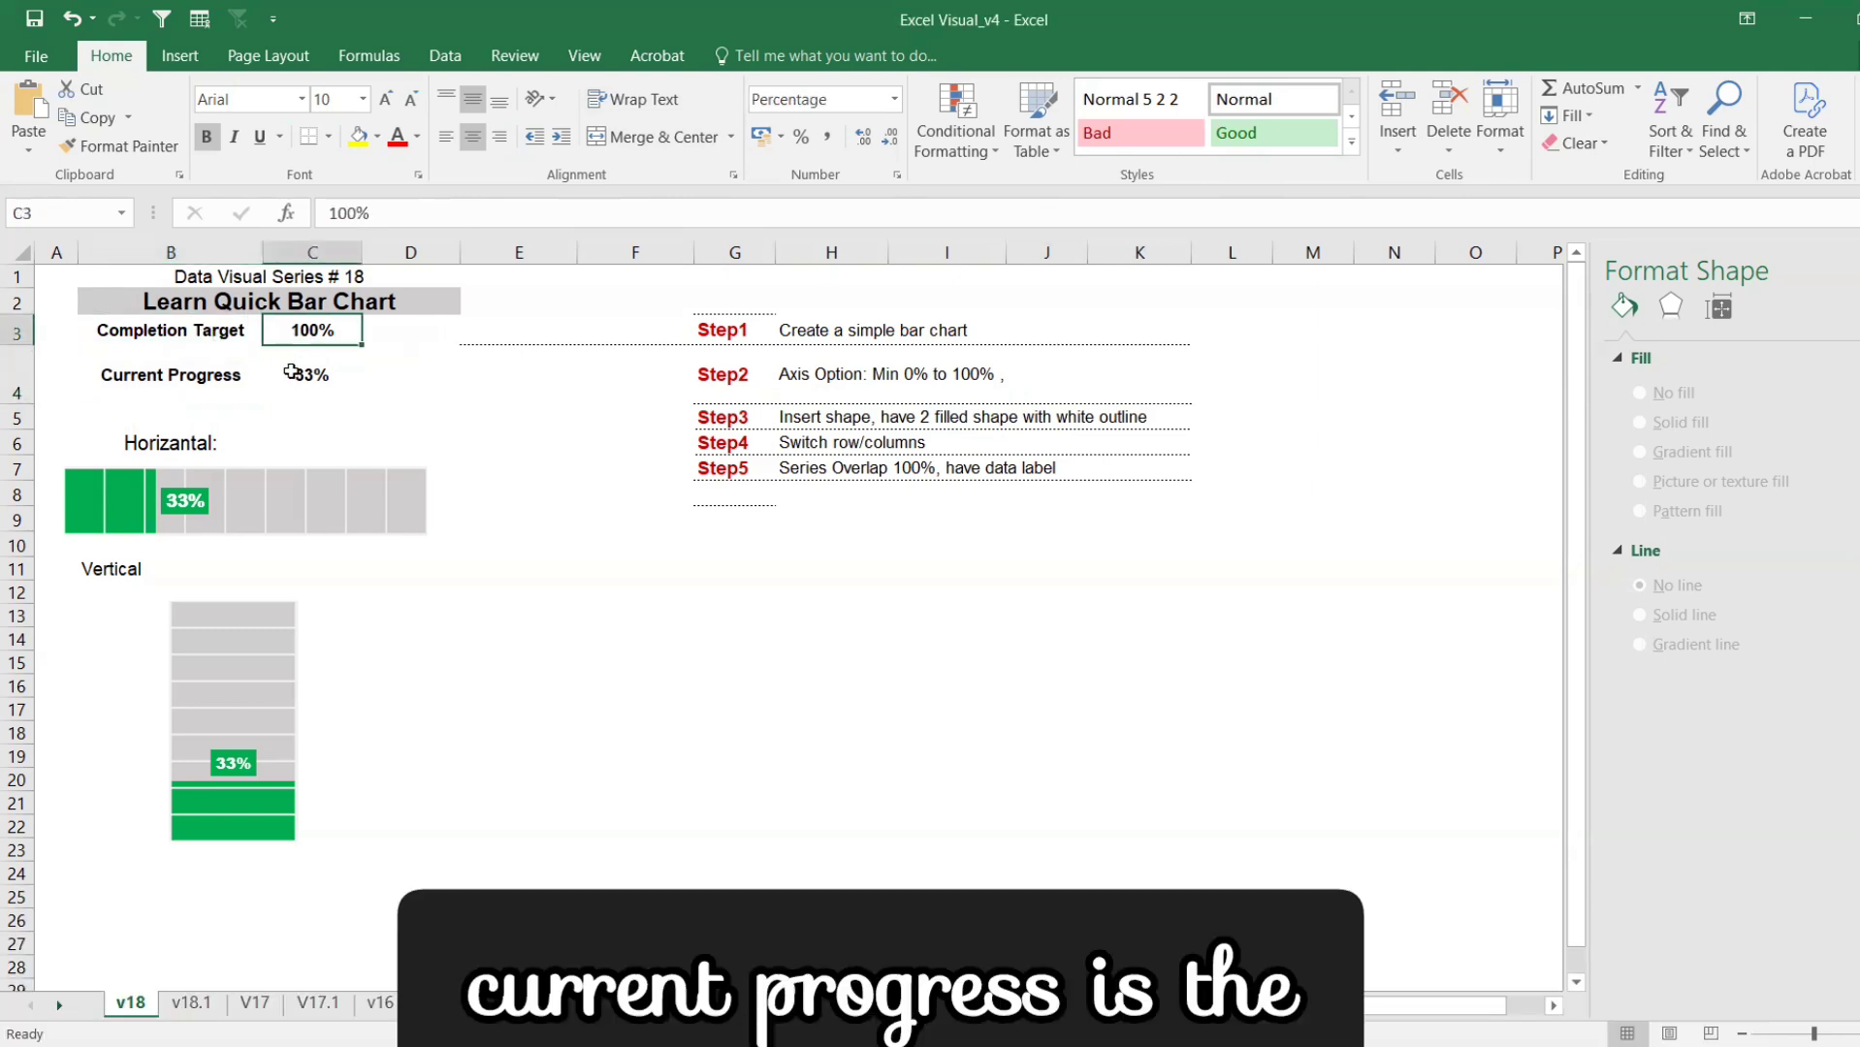
{"action": "left_click", "coordinate": [291, 373]}
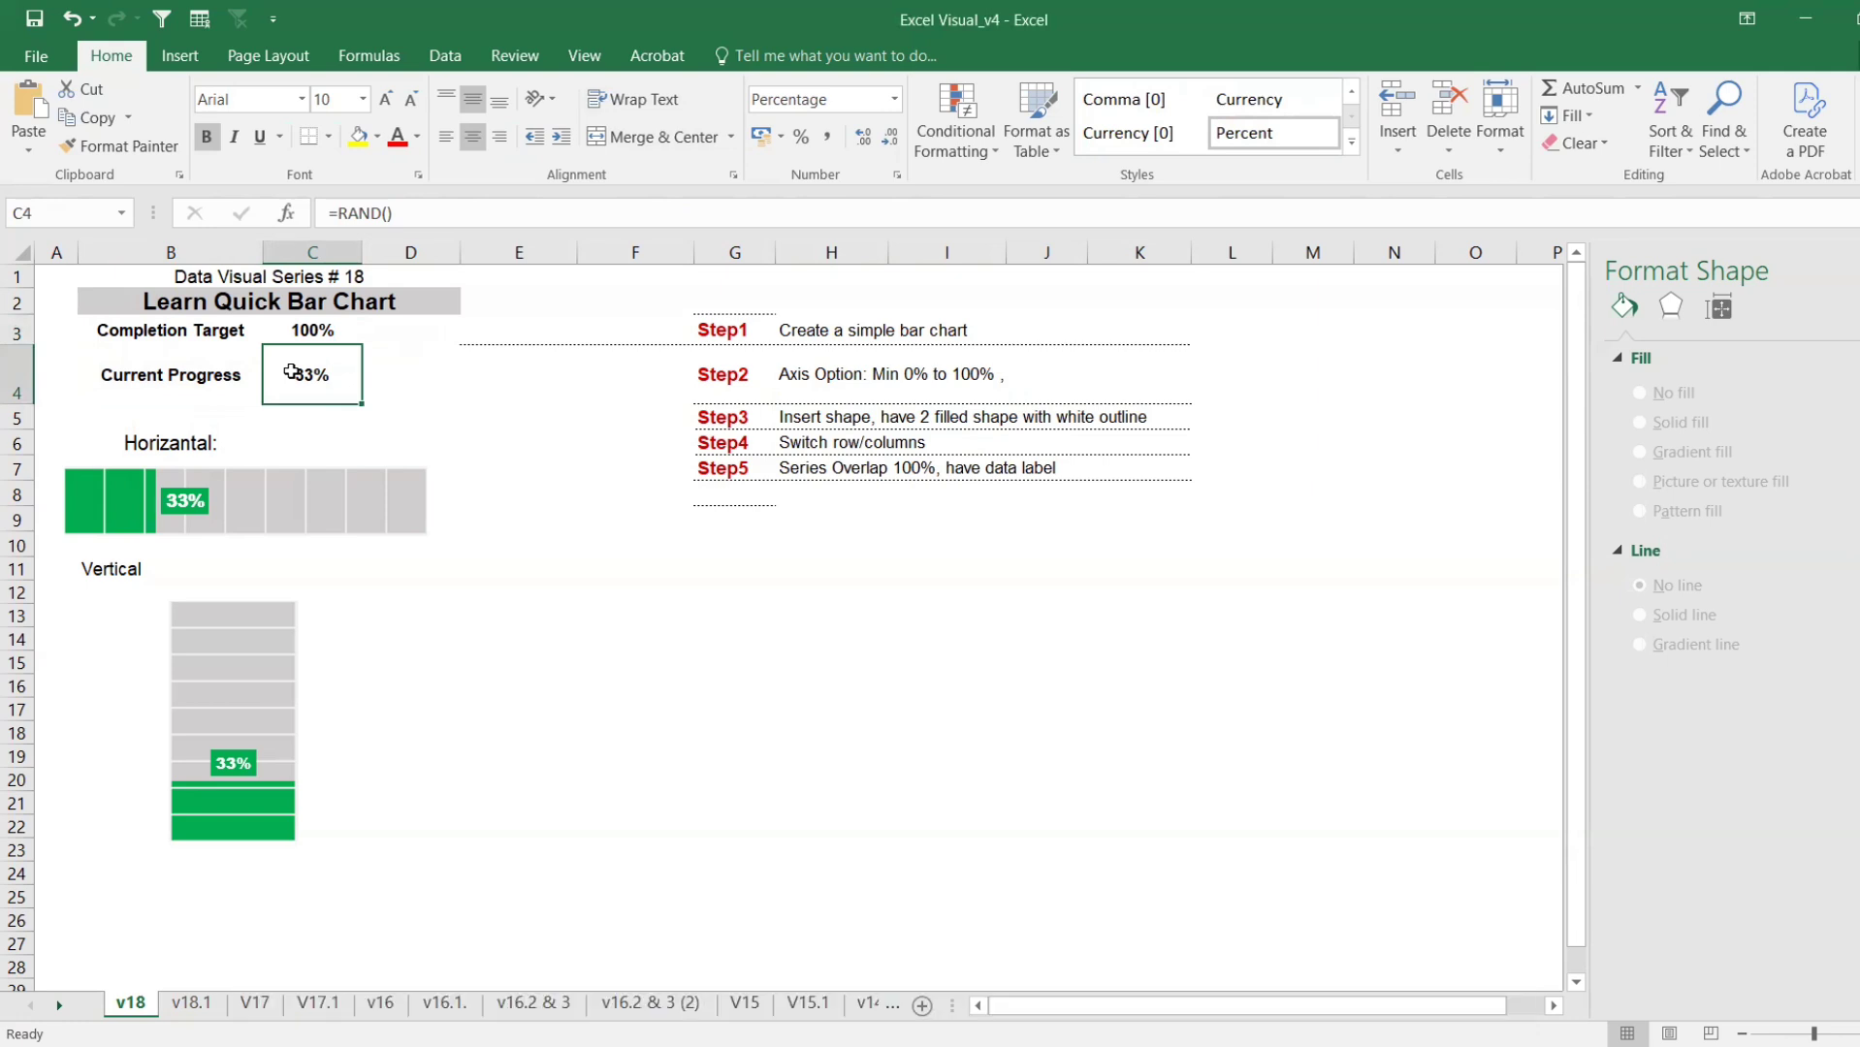
{"action": "key", "text": "Delete"}
{"action": "type", "text": "="}
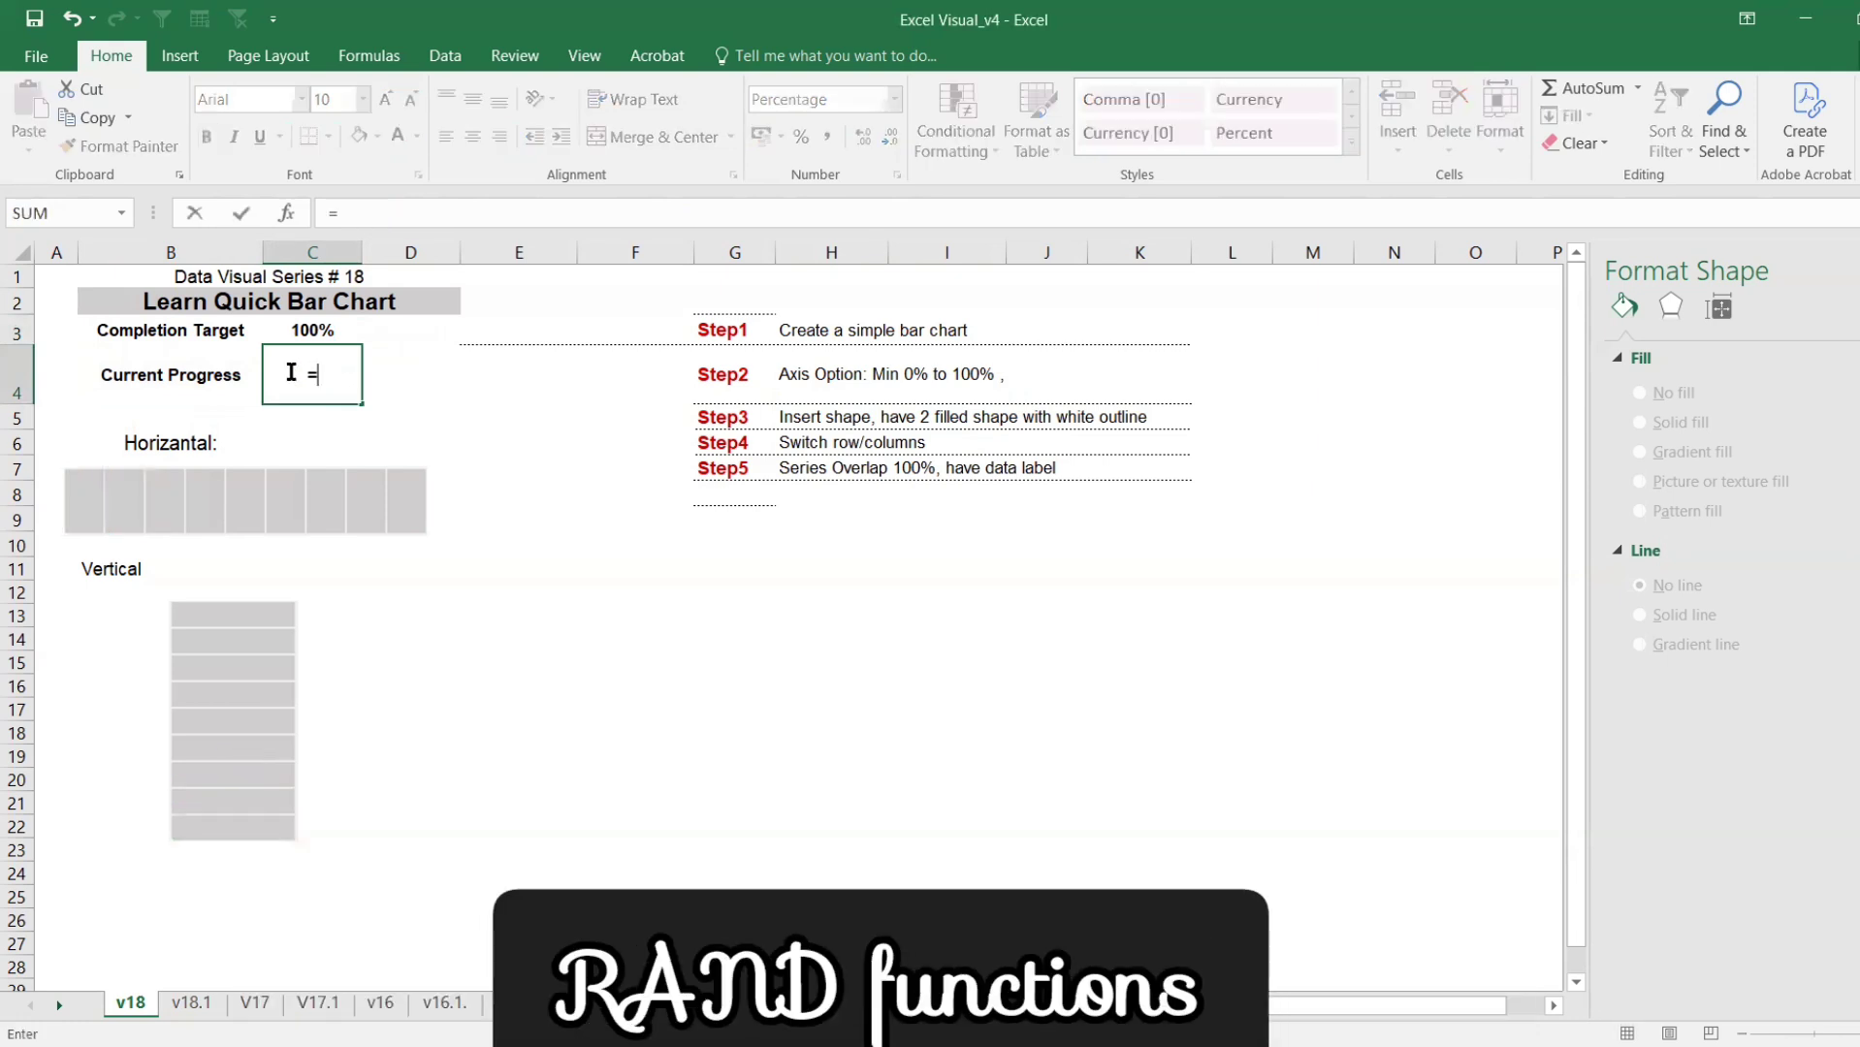
{"action": "type", "text": "rand()"}
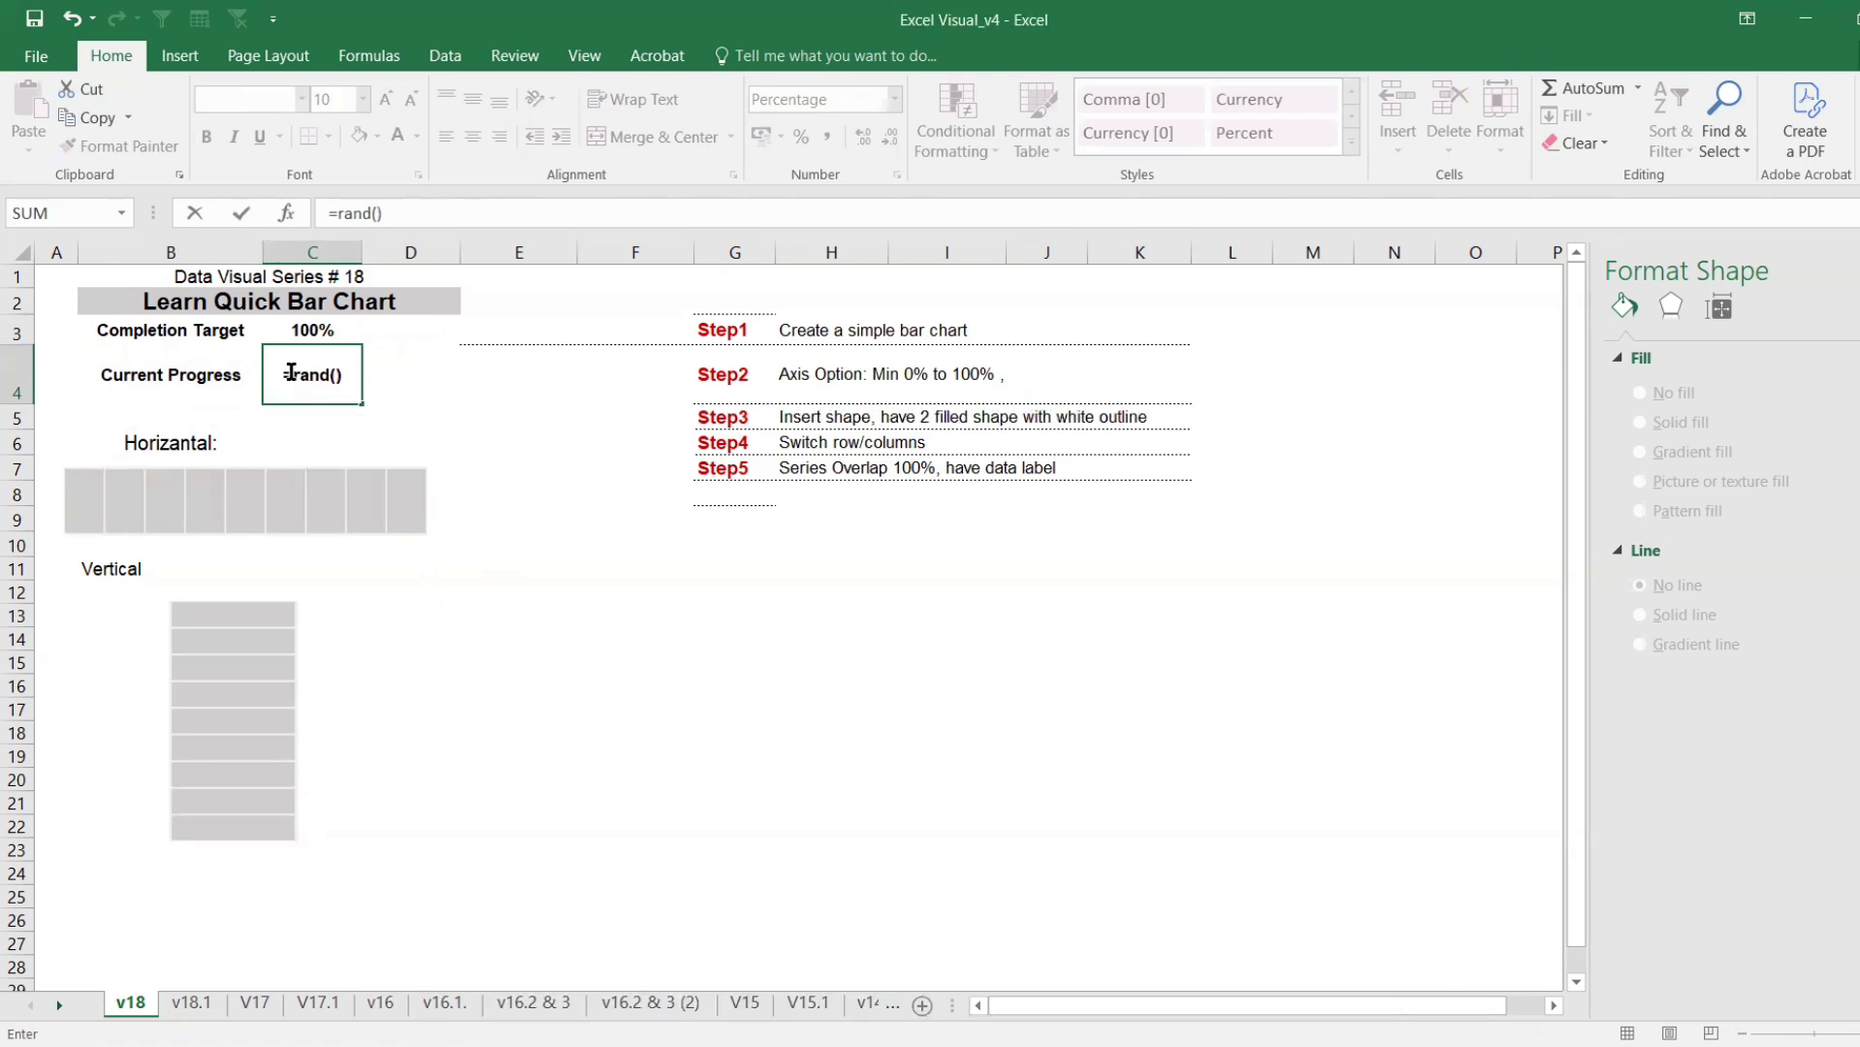
{"action": "key", "text": "Return"}
{"action": "key", "text": "Up"}
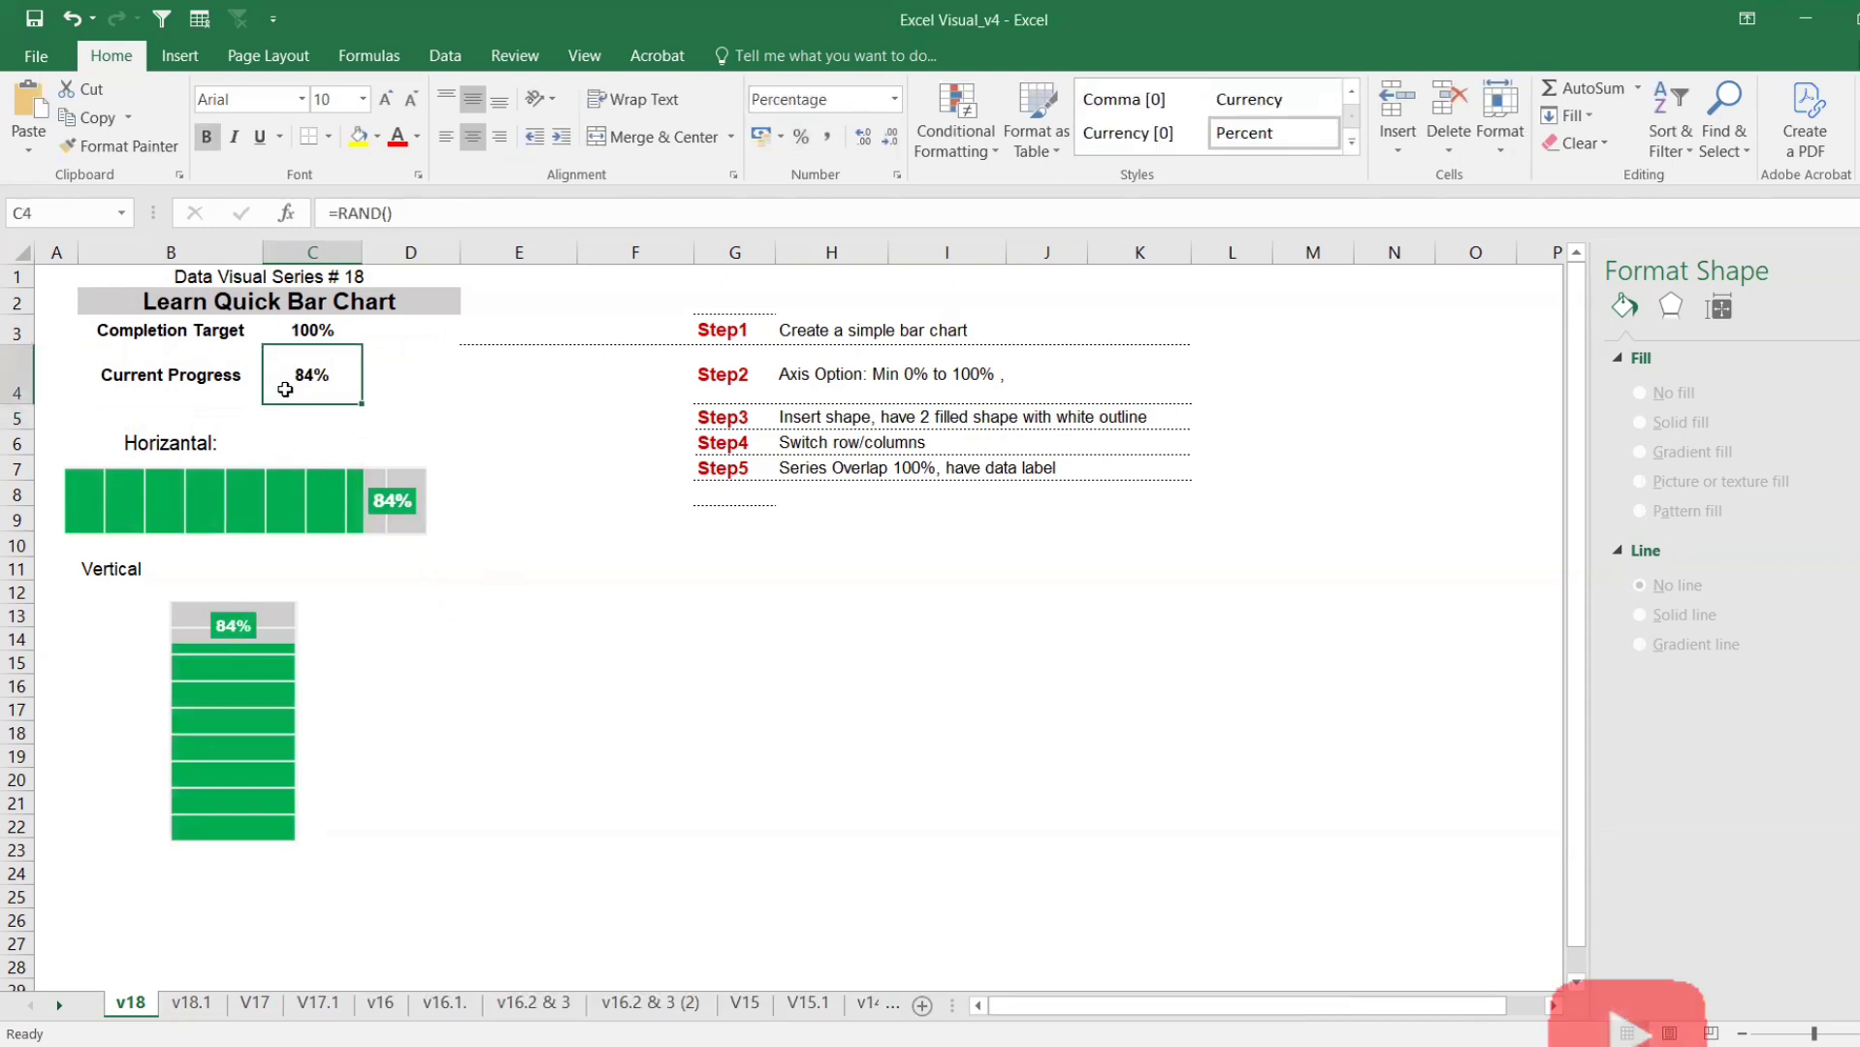
- Recalculate the sheet several times to test how both progress charts respond to new random values
{"action": "left_click", "coordinate": [421, 376]}
{"action": "key", "text": "F9"}
{"action": "key", "text": "F9"}
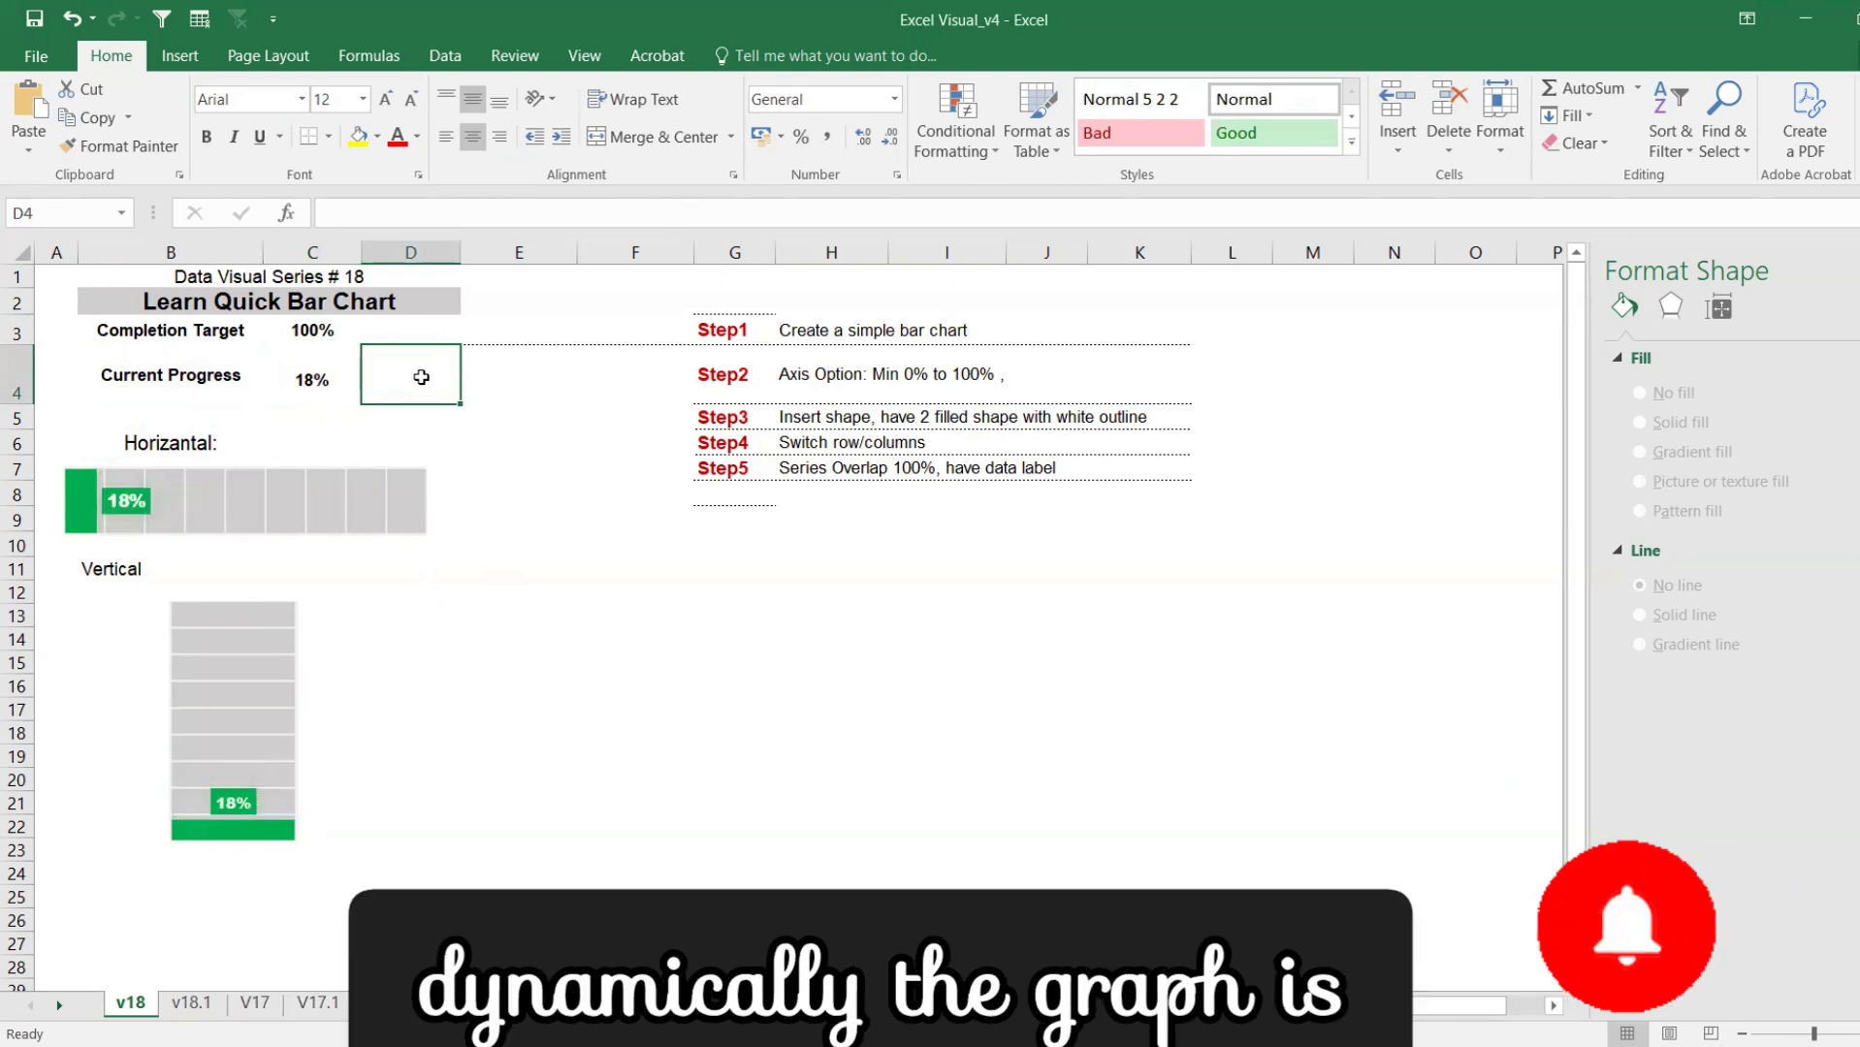
{"action": "key", "text": "F9"}
{"action": "key", "text": "F9"}
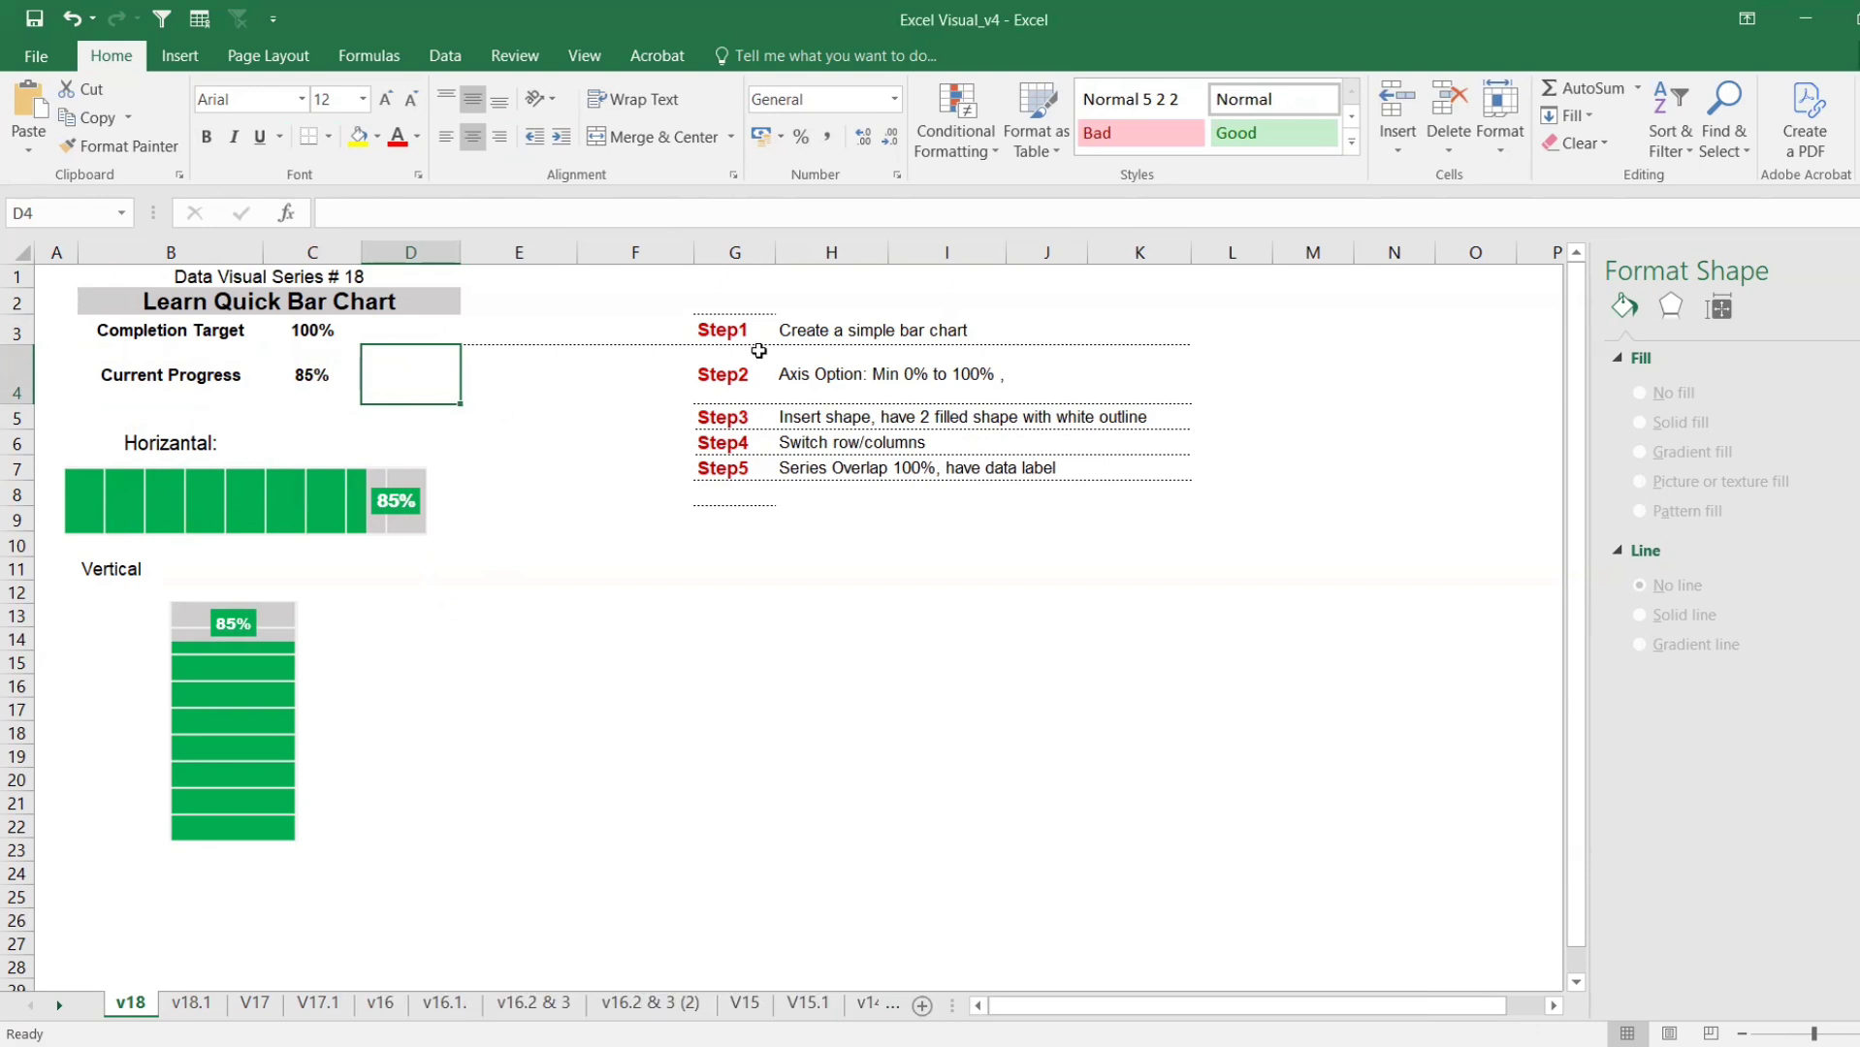
- Review the five chart-building instructions in G3:K7 and inspect the finished horizontal progress chart
{"action": "left_click_drag", "start_coordinate": [718, 325], "coordinate": [890, 473]}
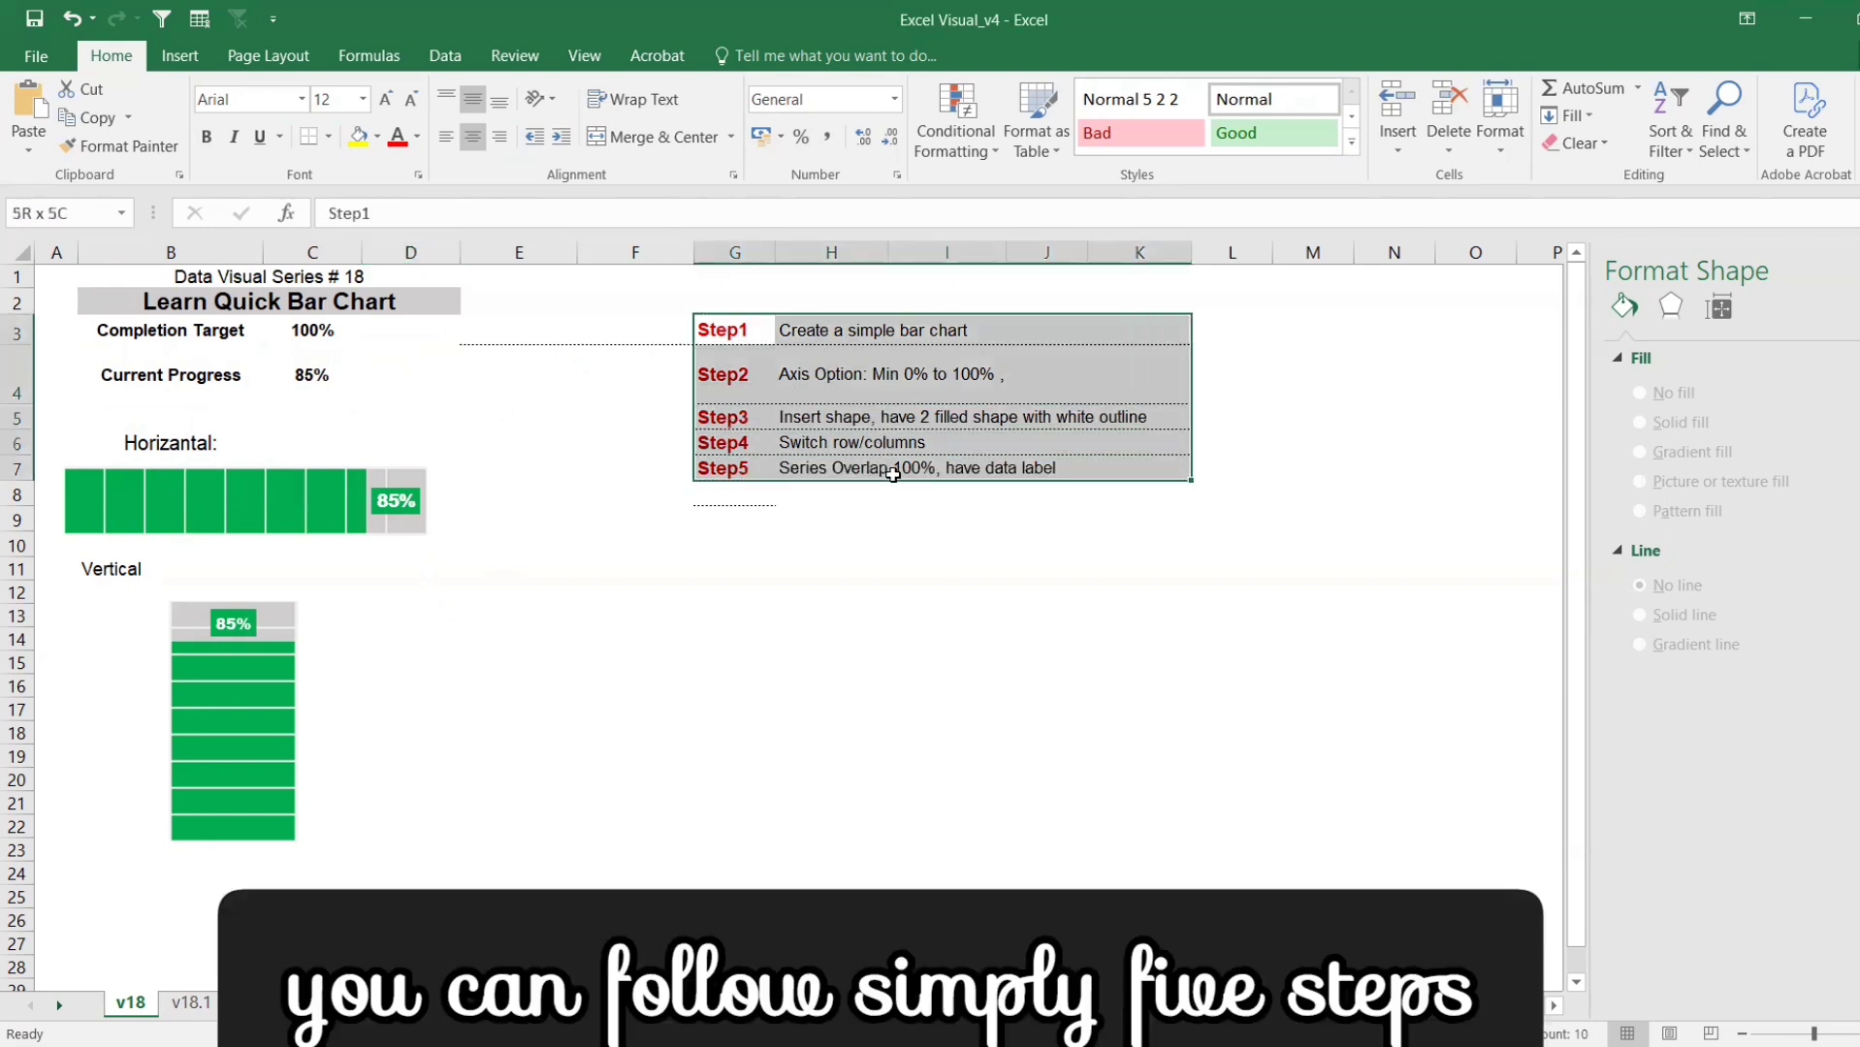
{"action": "left_click", "coordinate": [812, 339]}
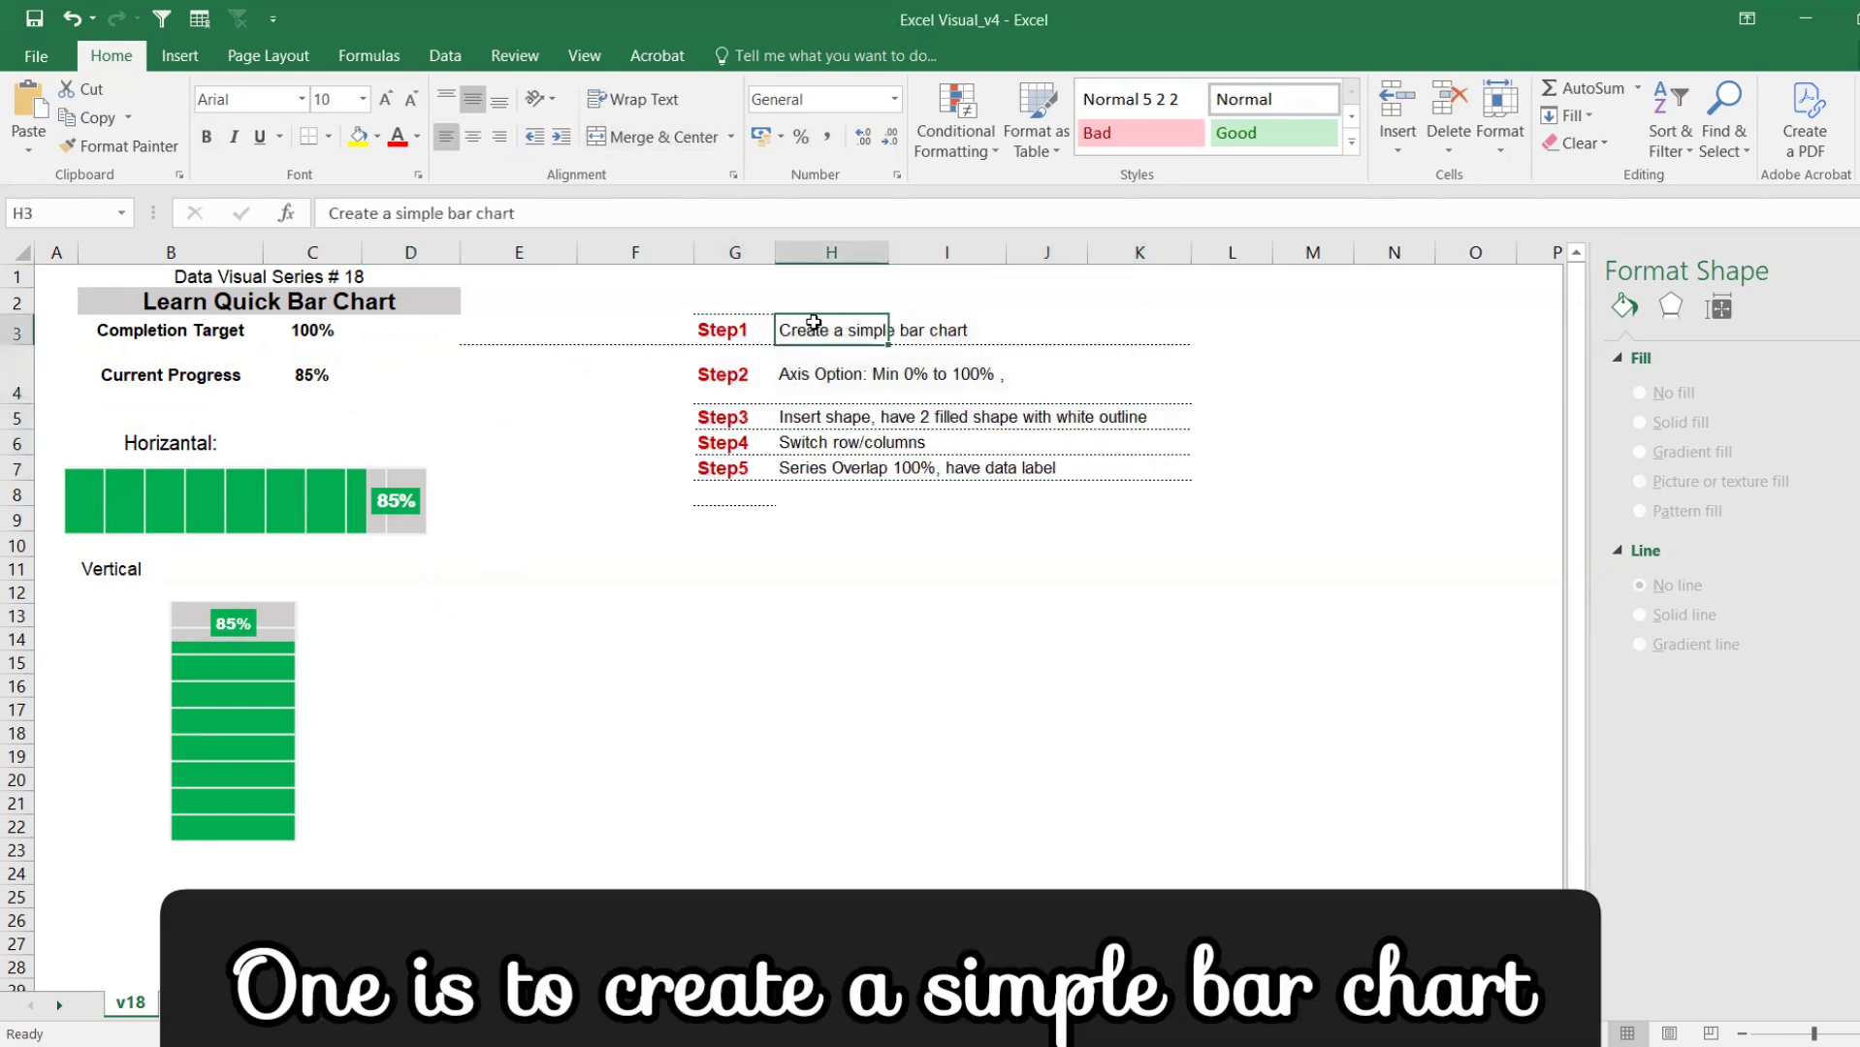
{"action": "left_click", "coordinate": [797, 374]}
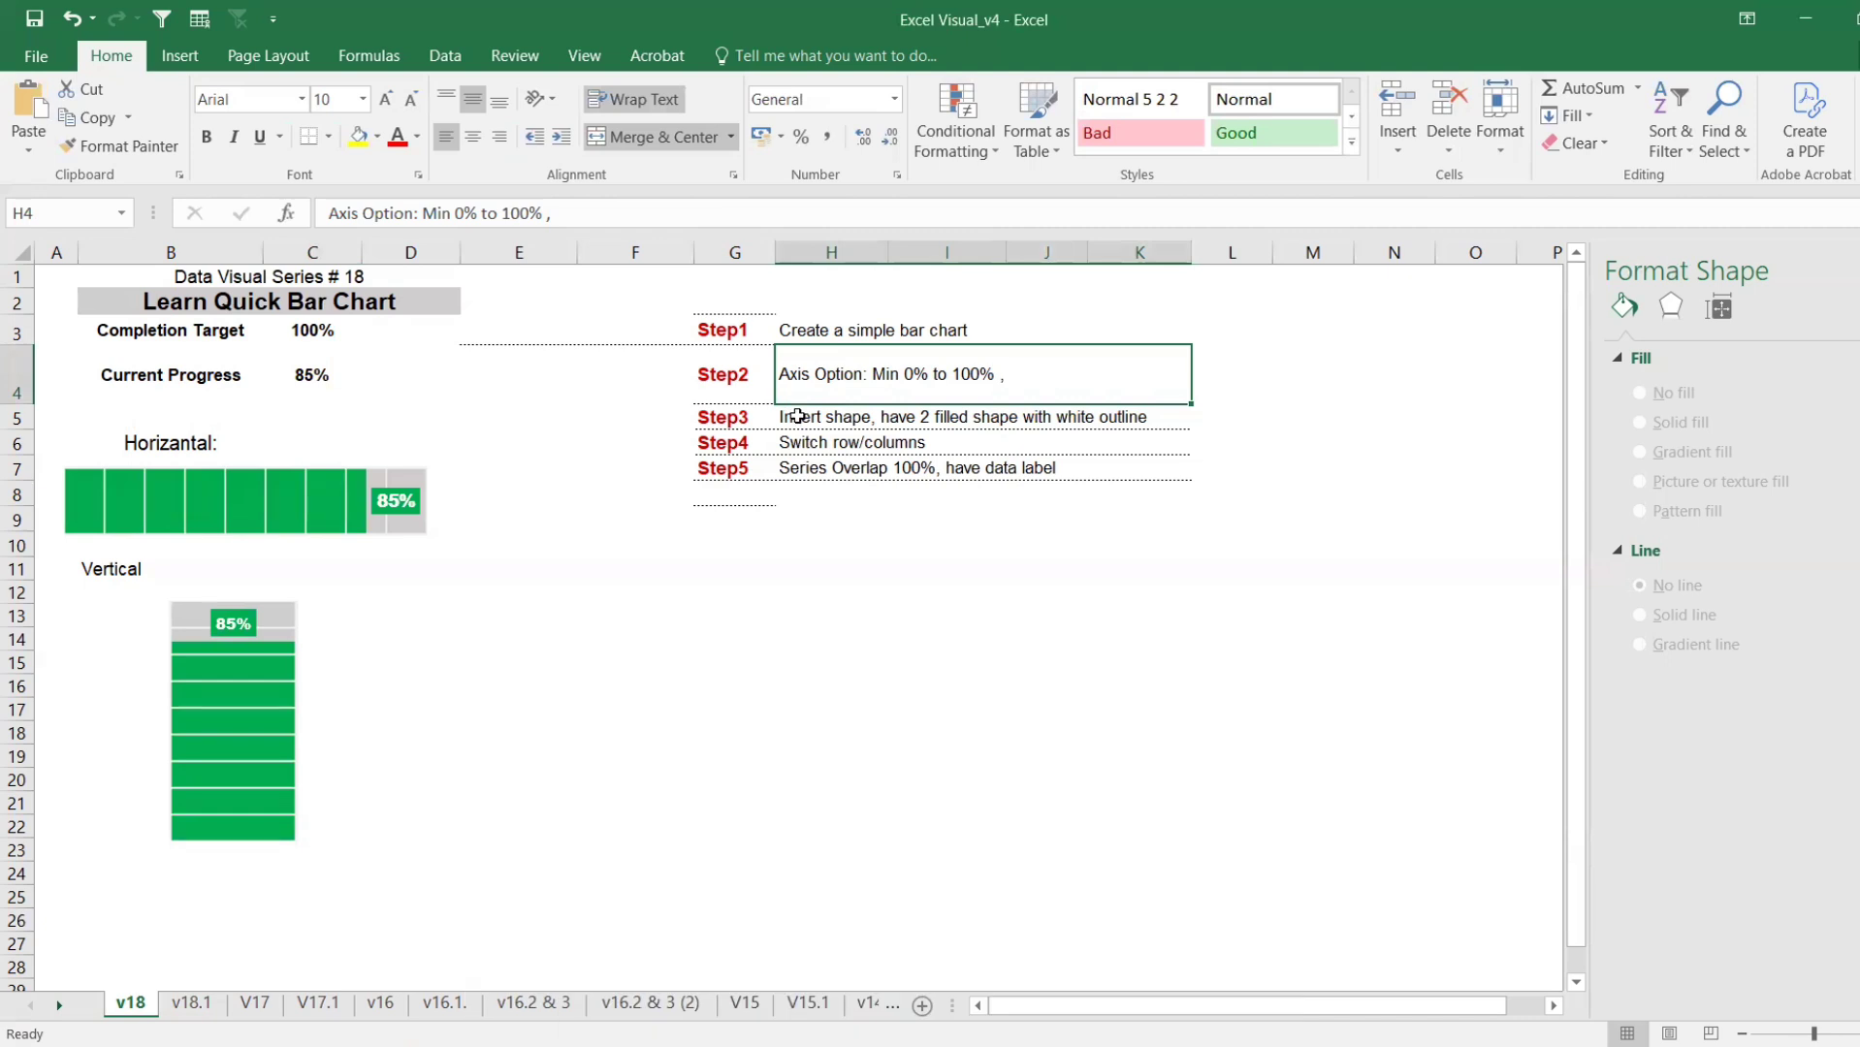
{"action": "left_click", "coordinate": [795, 417]}
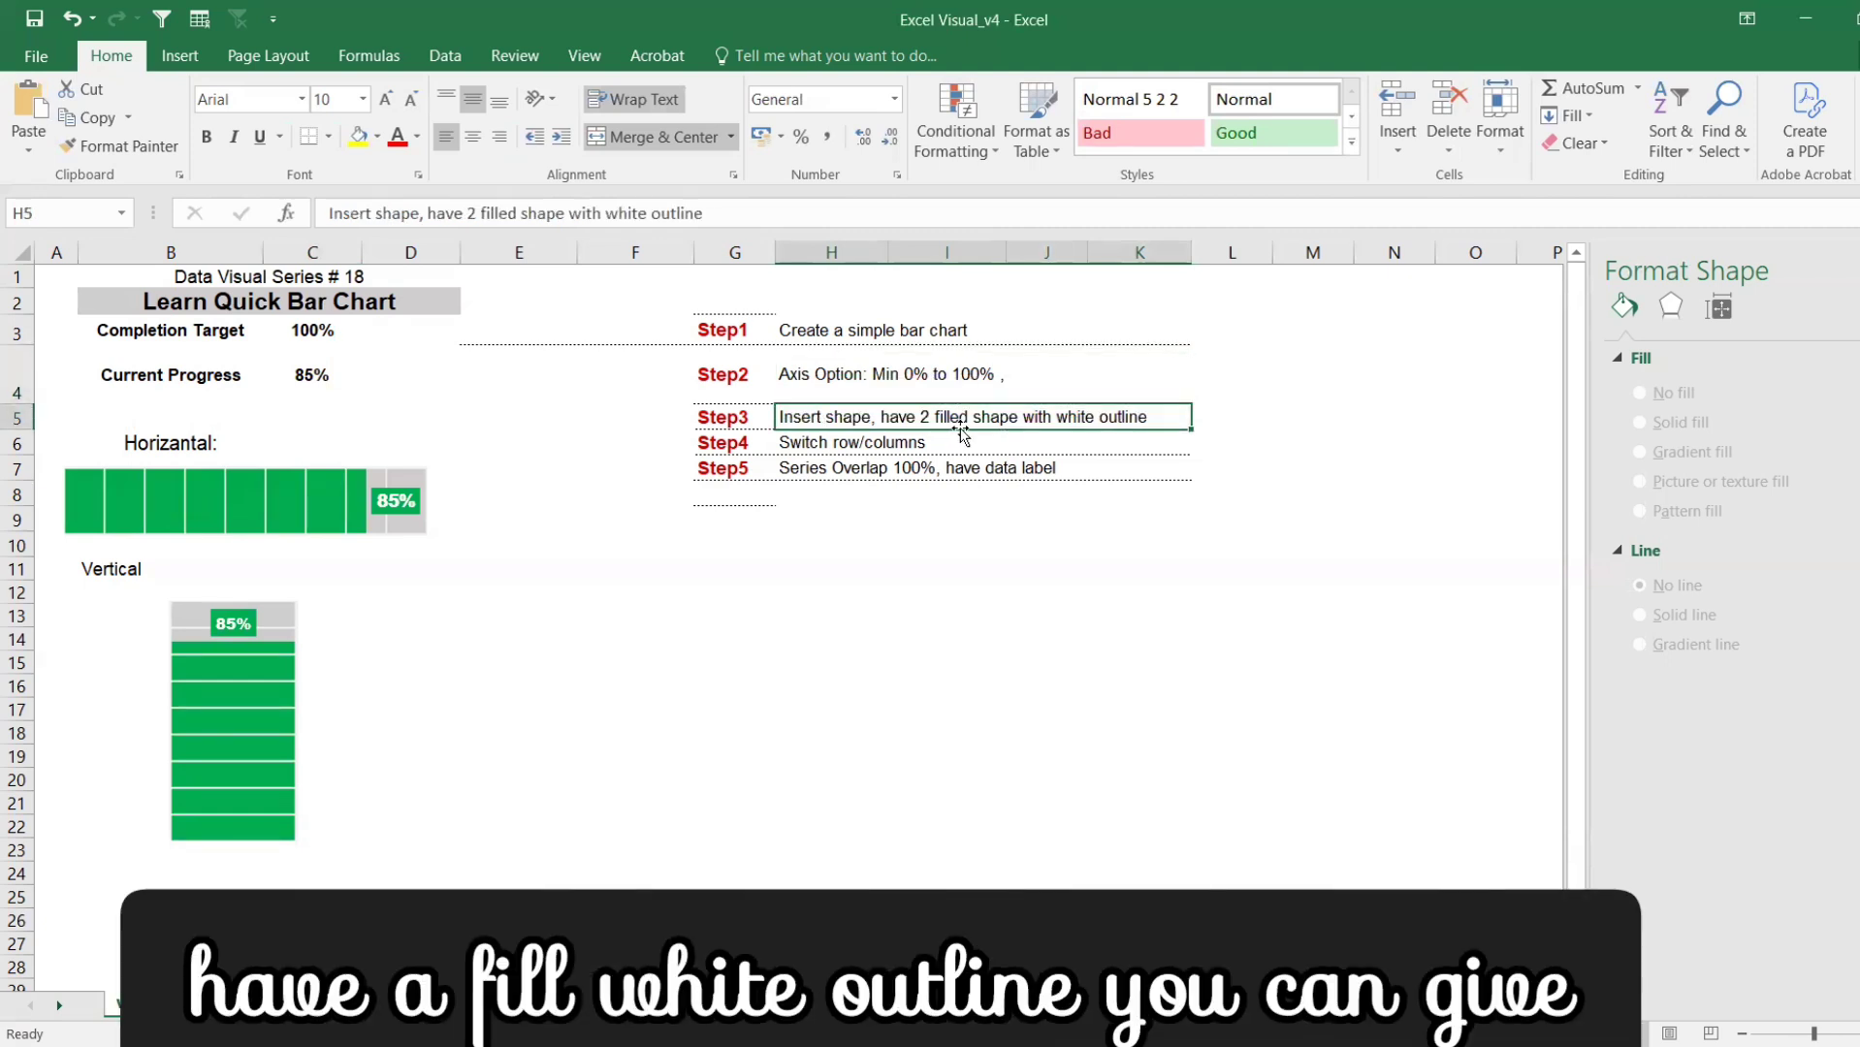
{"action": "left_click", "coordinate": [878, 442]}
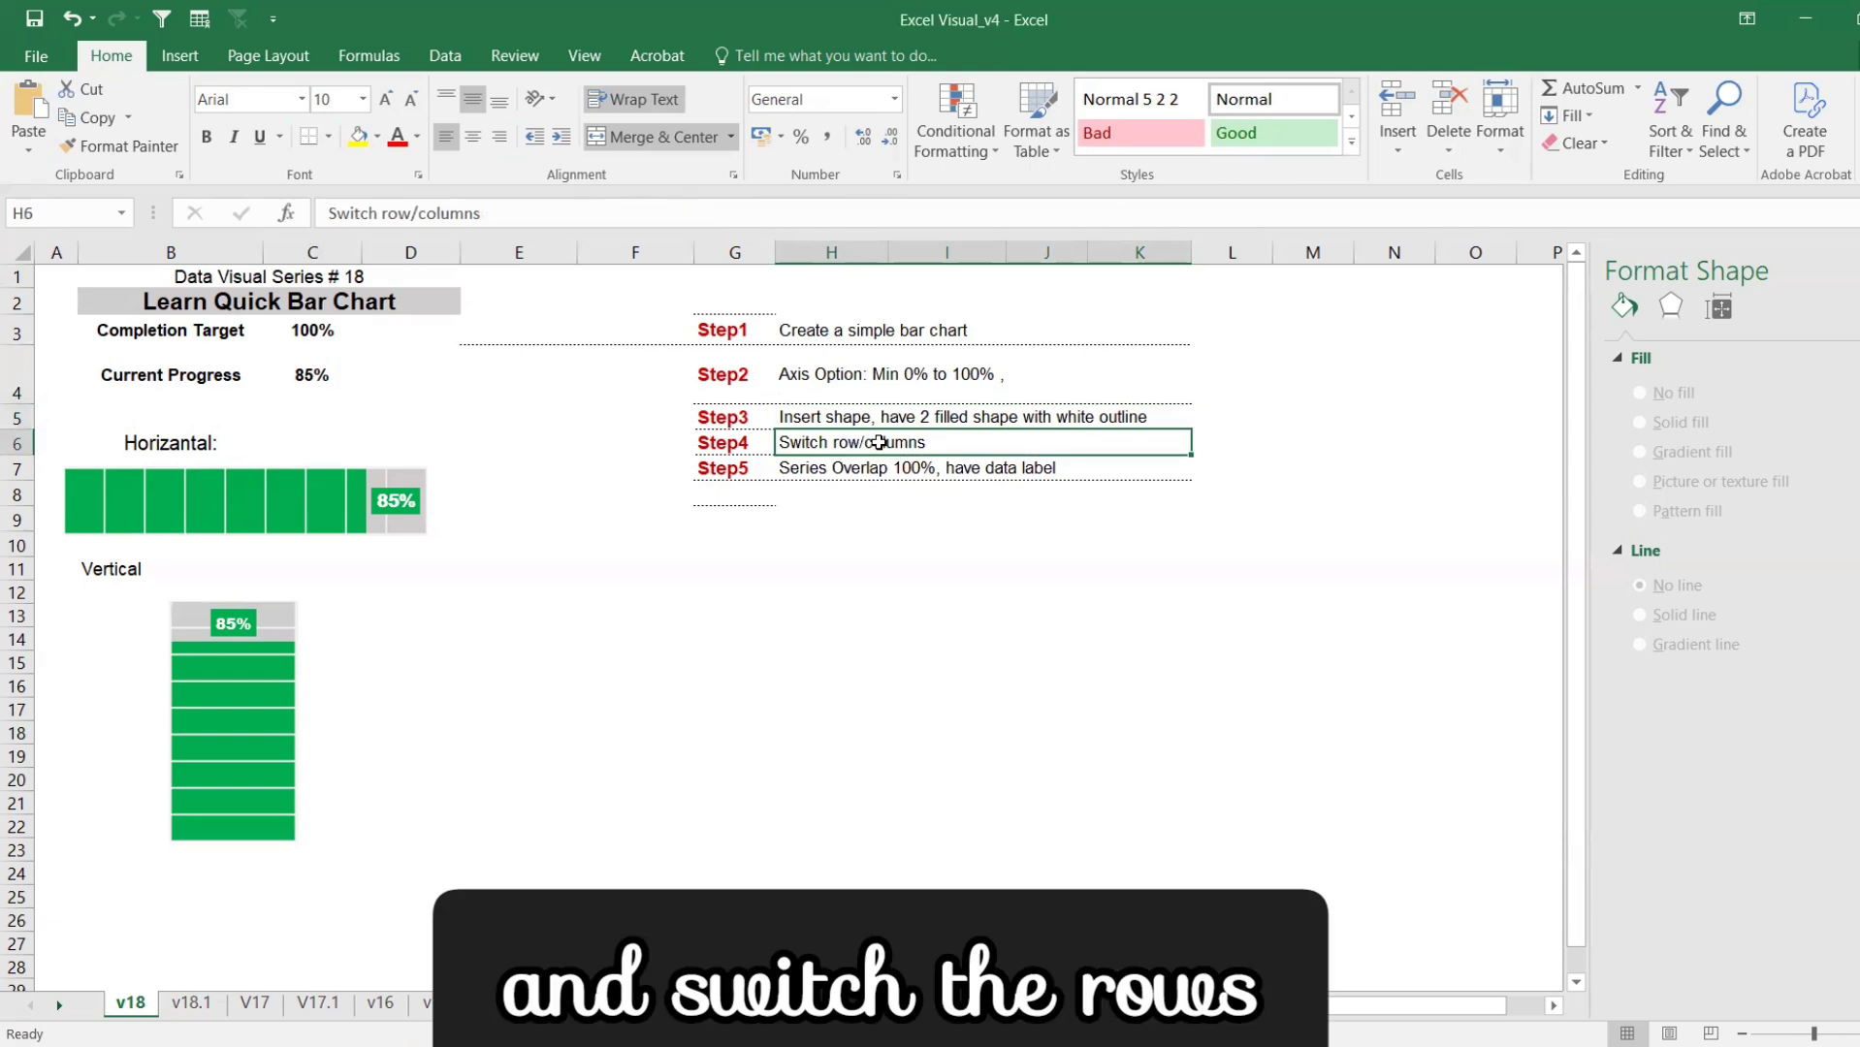
{"action": "left_click", "coordinate": [866, 471]}
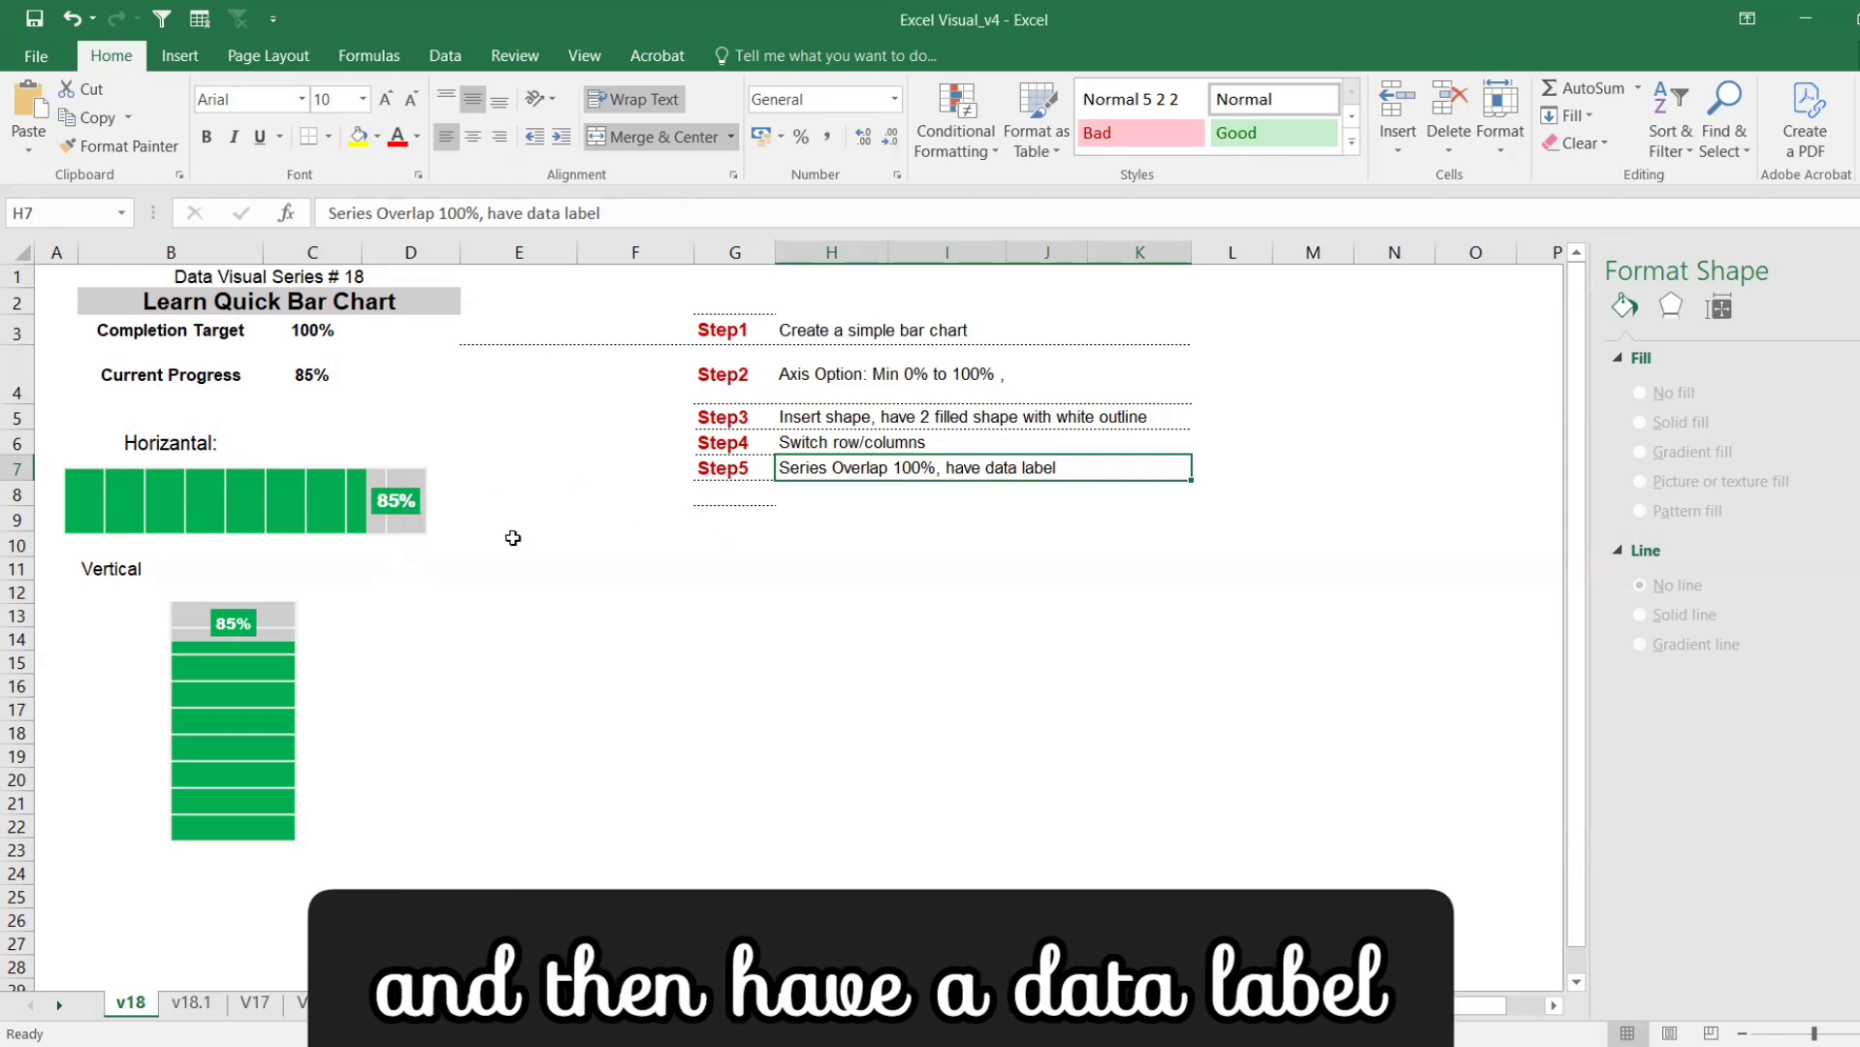
{"action": "left_click", "coordinate": [406, 544]}
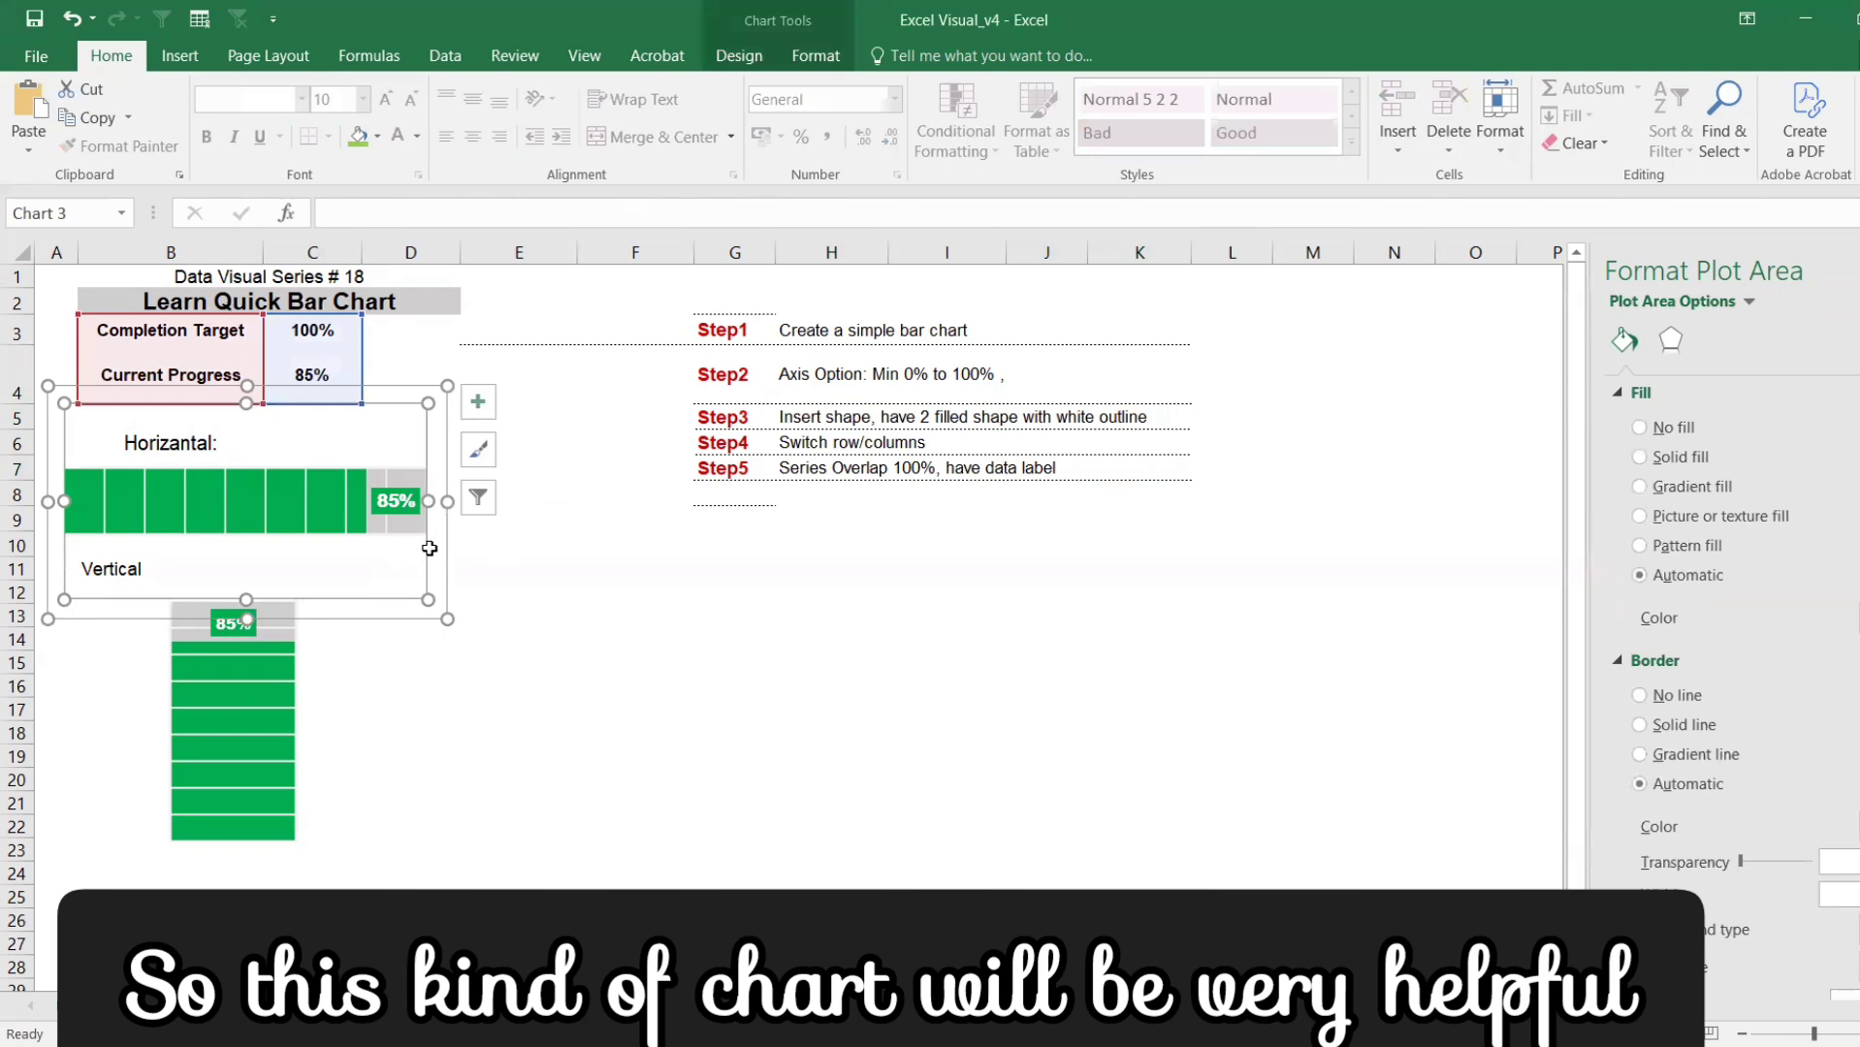
{"action": "left_click", "coordinate": [532, 543]}
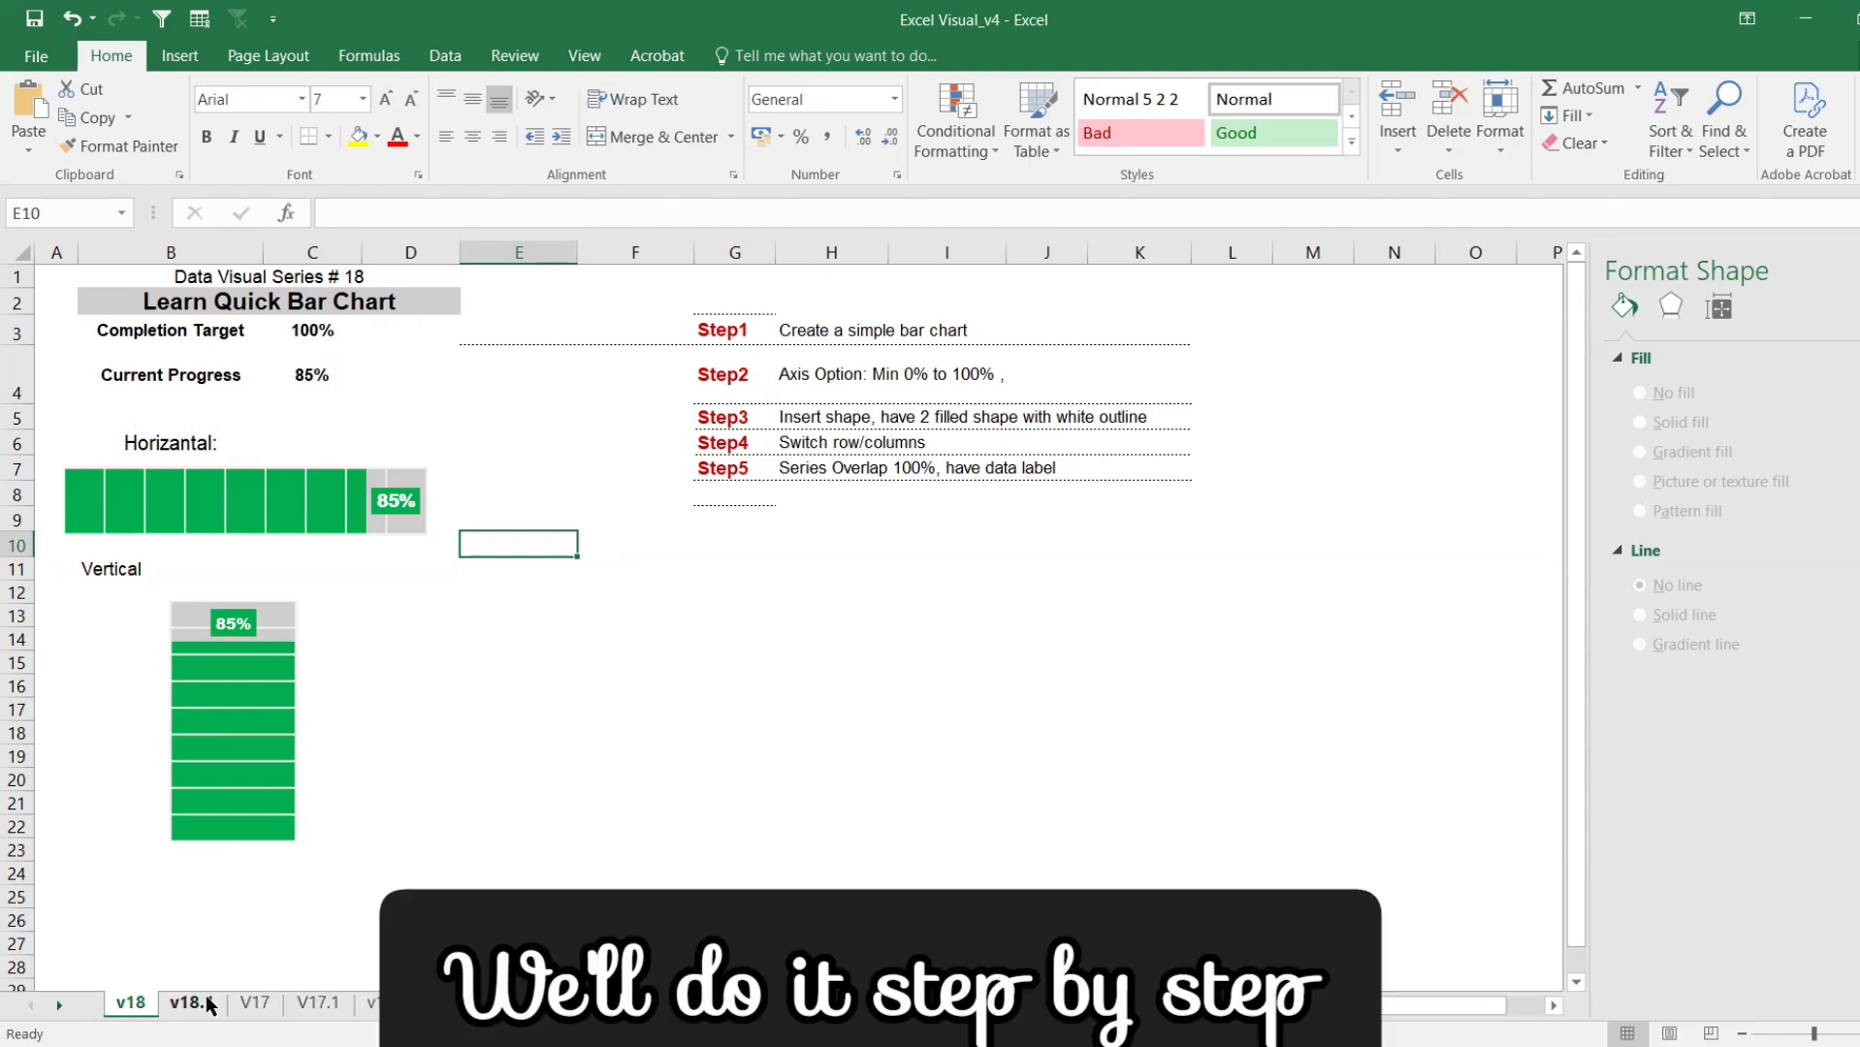
- On sheet v18.1, insert the recommended Clustered Bar chart from the Completion Target and Current Progress data in B3:C4
{"action": "left_click", "coordinate": [206, 1004]}
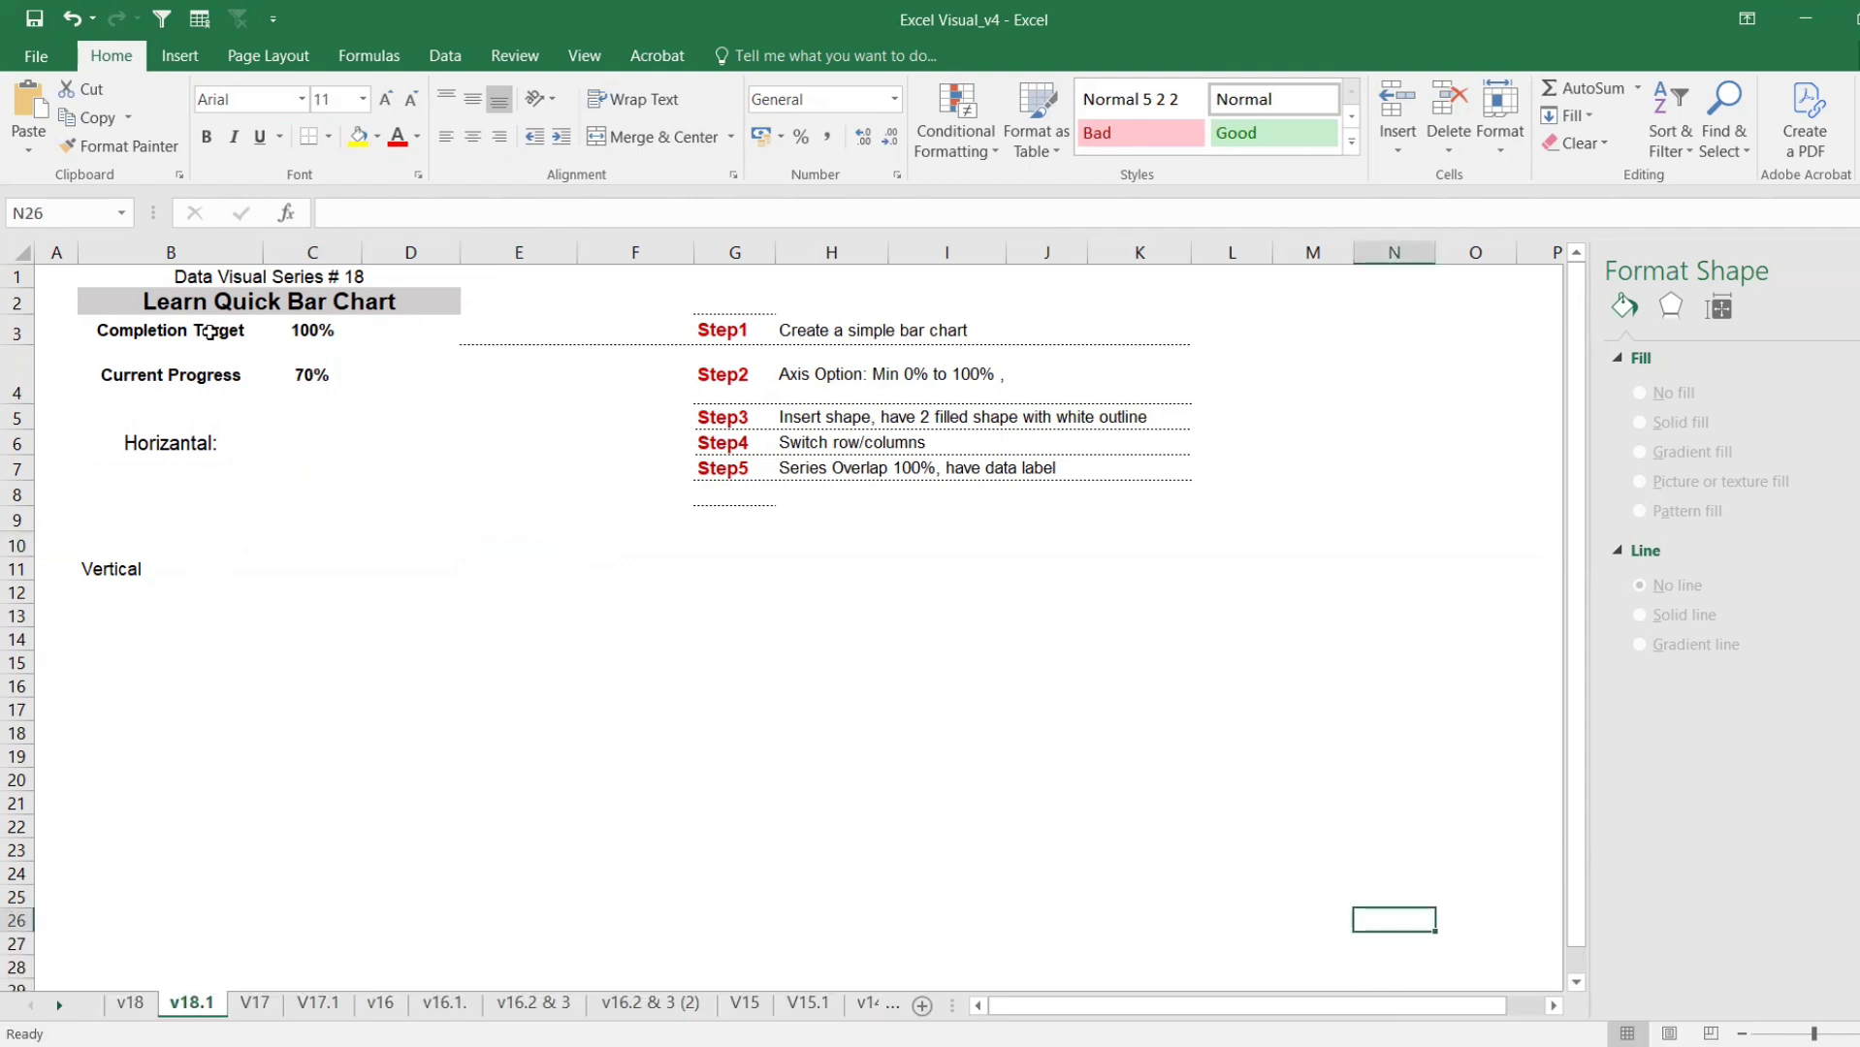
{"action": "left_click_drag", "start_coordinate": [209, 332], "coordinate": [303, 361]}
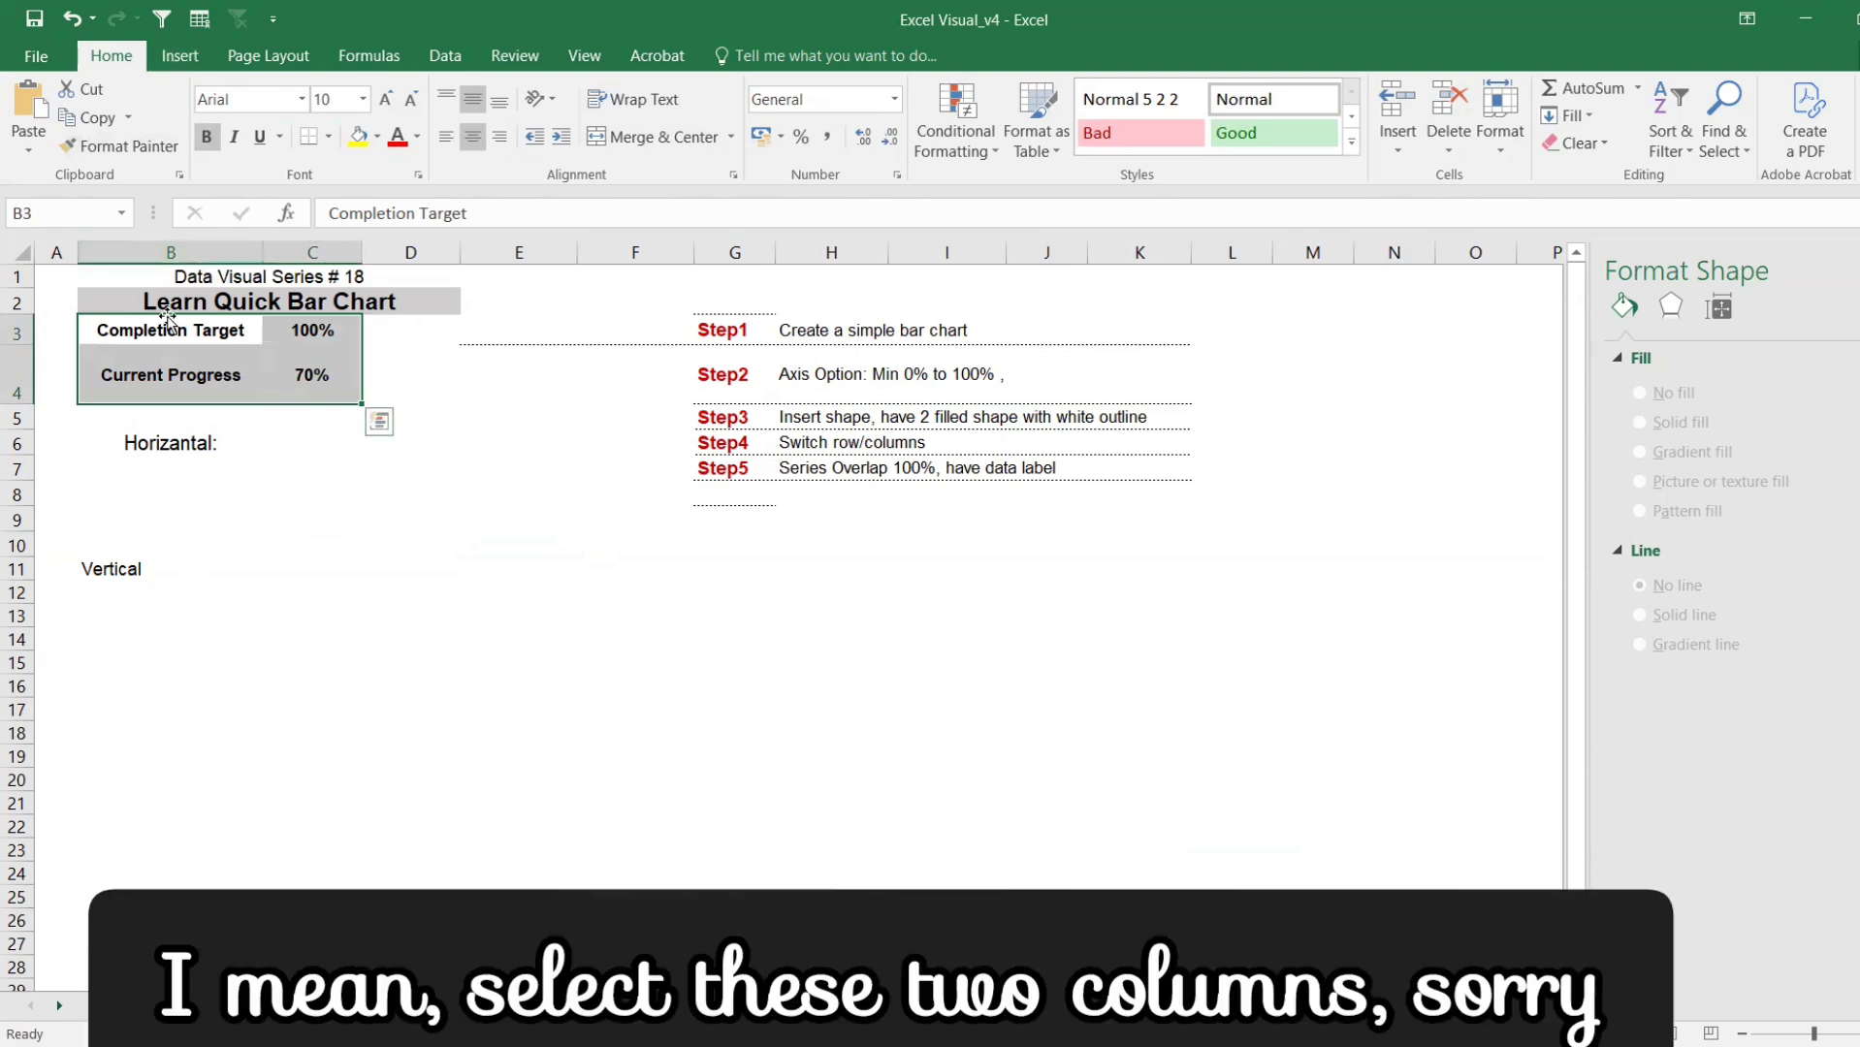
{"action": "left_click_drag", "start_coordinate": [160, 329], "coordinate": [299, 373]}
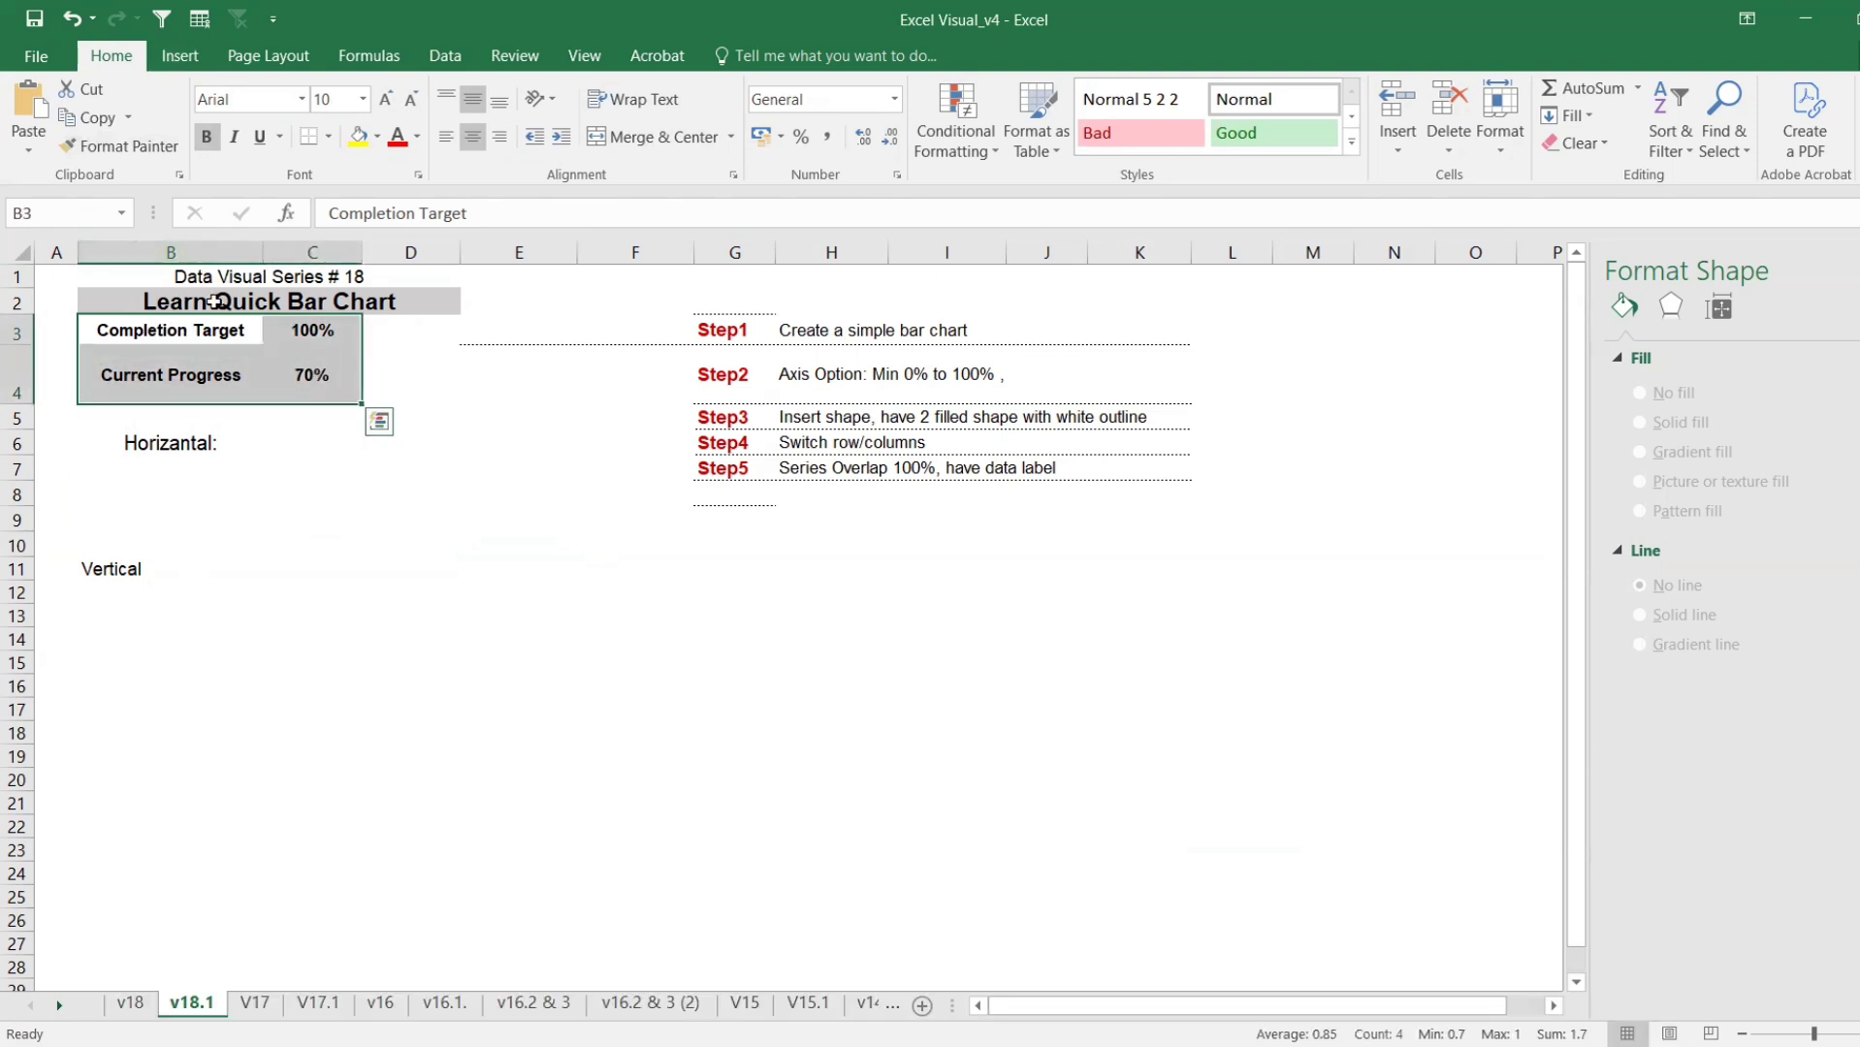
{"action": "left_click", "coordinate": [178, 60]}
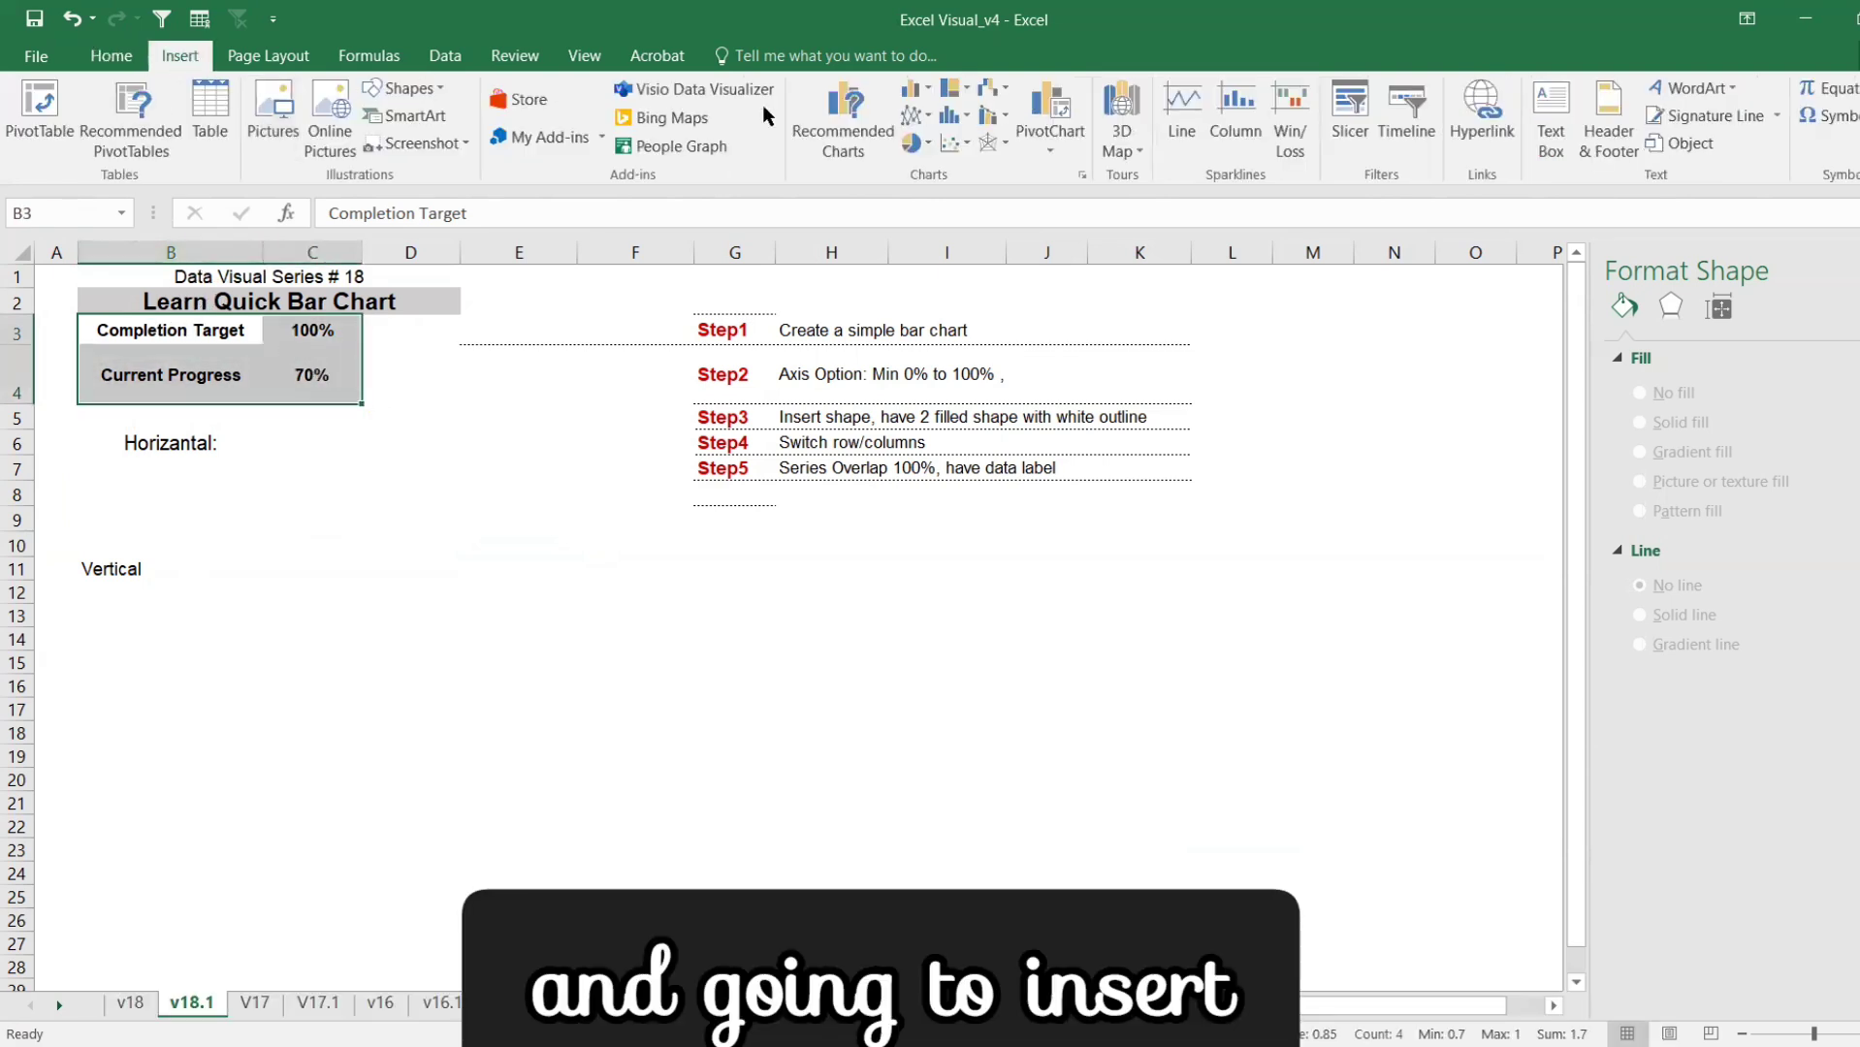
{"action": "left_click", "coordinate": [814, 124]}
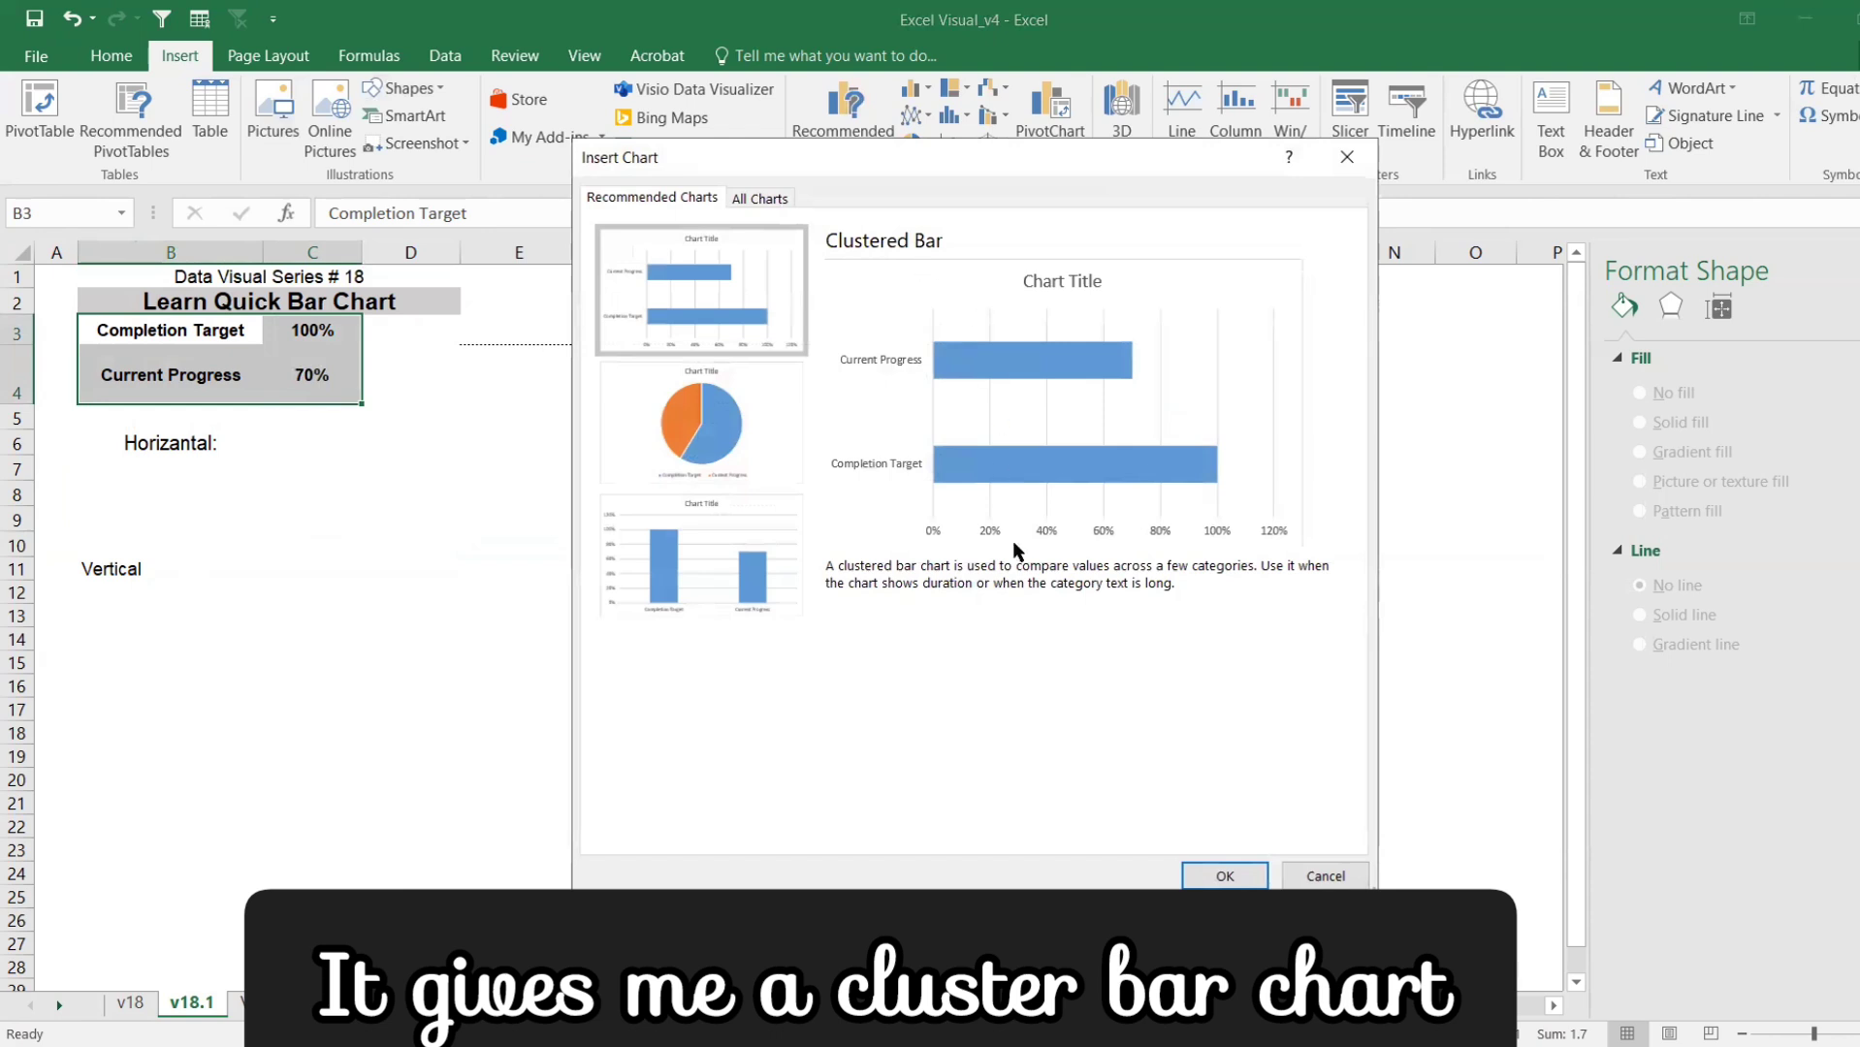
{"action": "left_click", "coordinate": [1224, 876]}
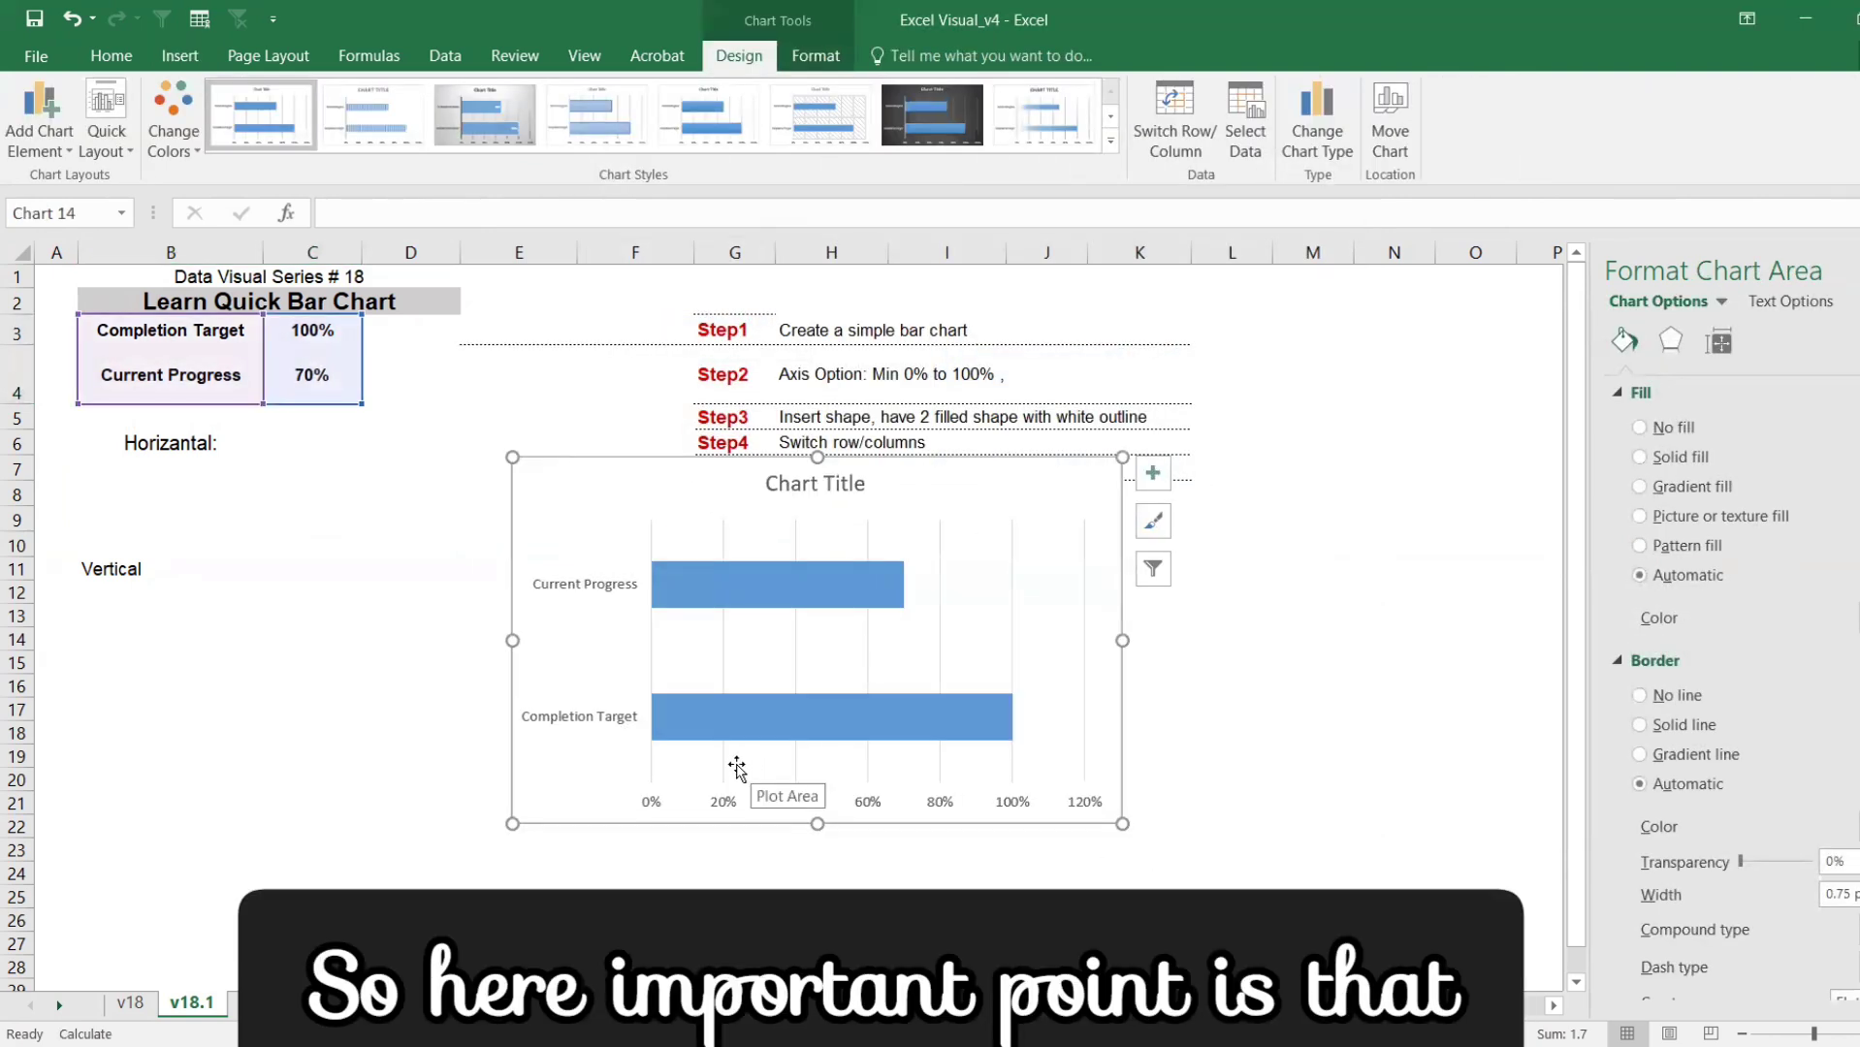
- Set the bounds of the chart's horizontal percentage axis to a minimum of 0.1 and a maximum of 1.0
{"action": "left_click", "coordinate": [722, 763]}
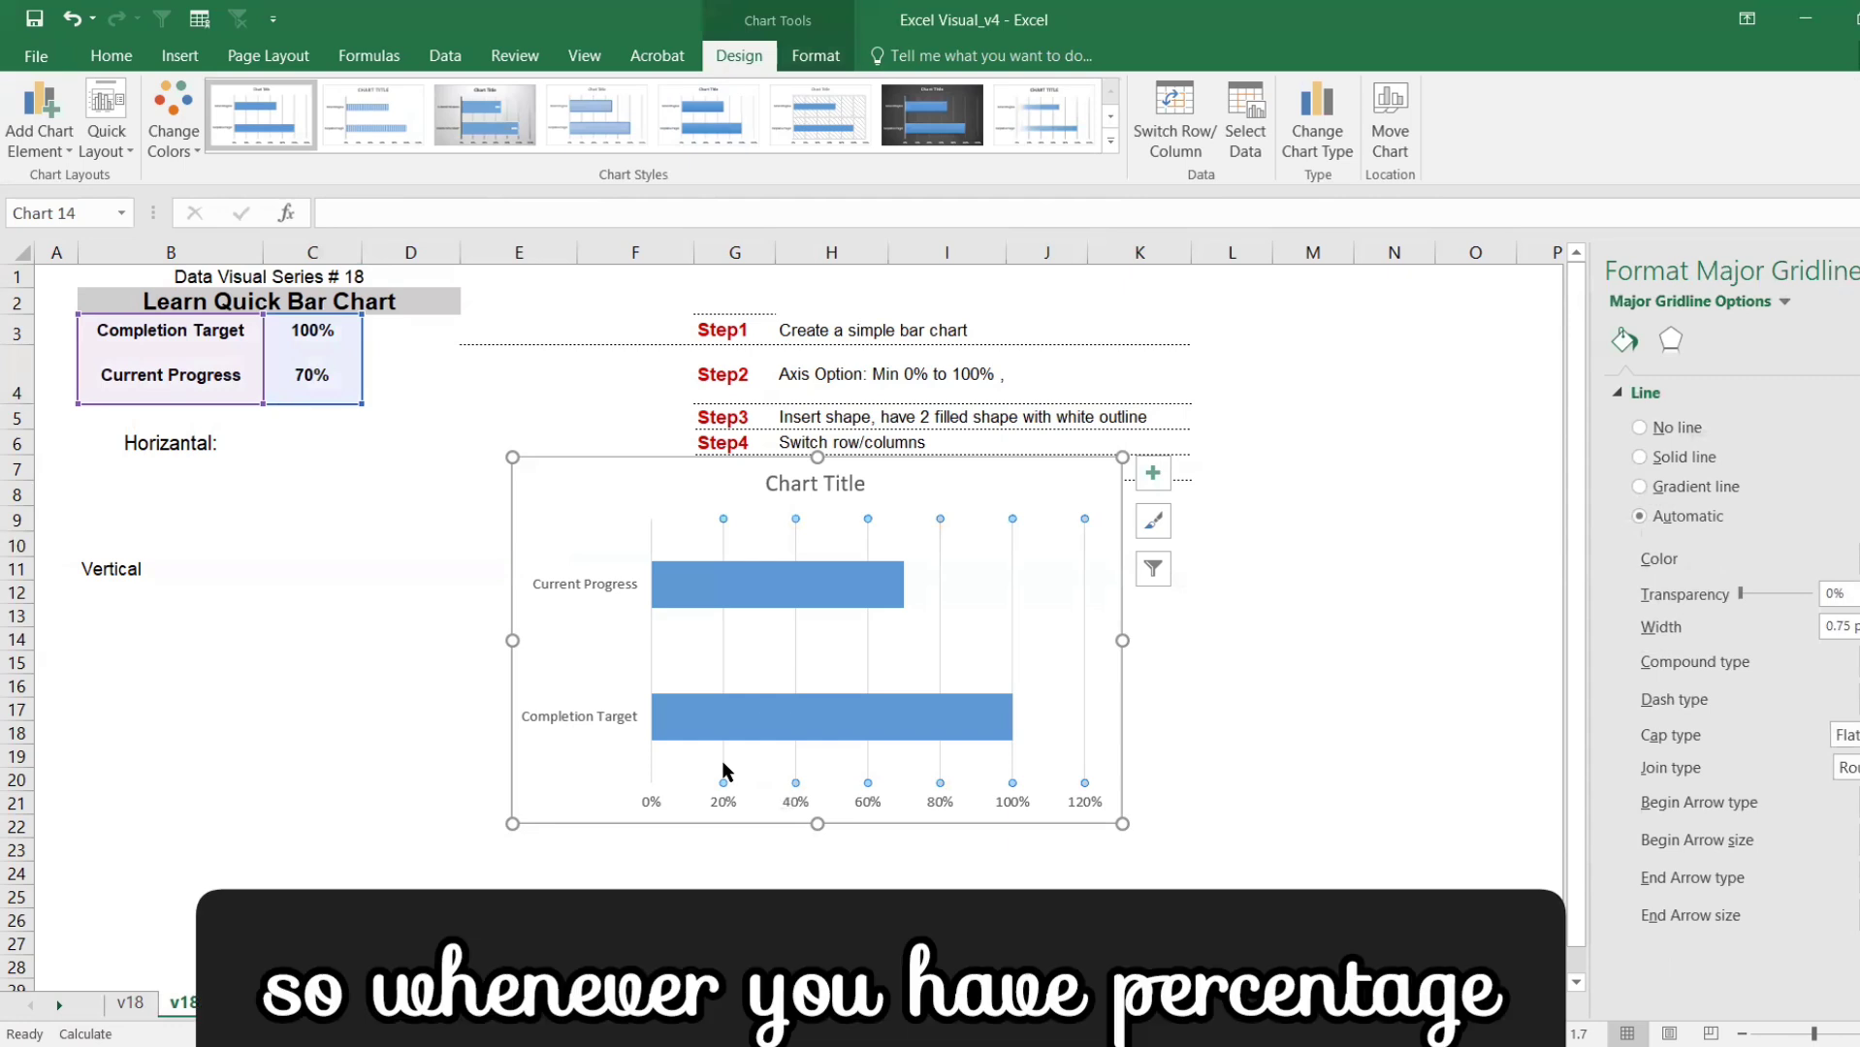
{"action": "left_click", "coordinate": [723, 784]}
{"action": "left_click", "coordinate": [722, 800]}
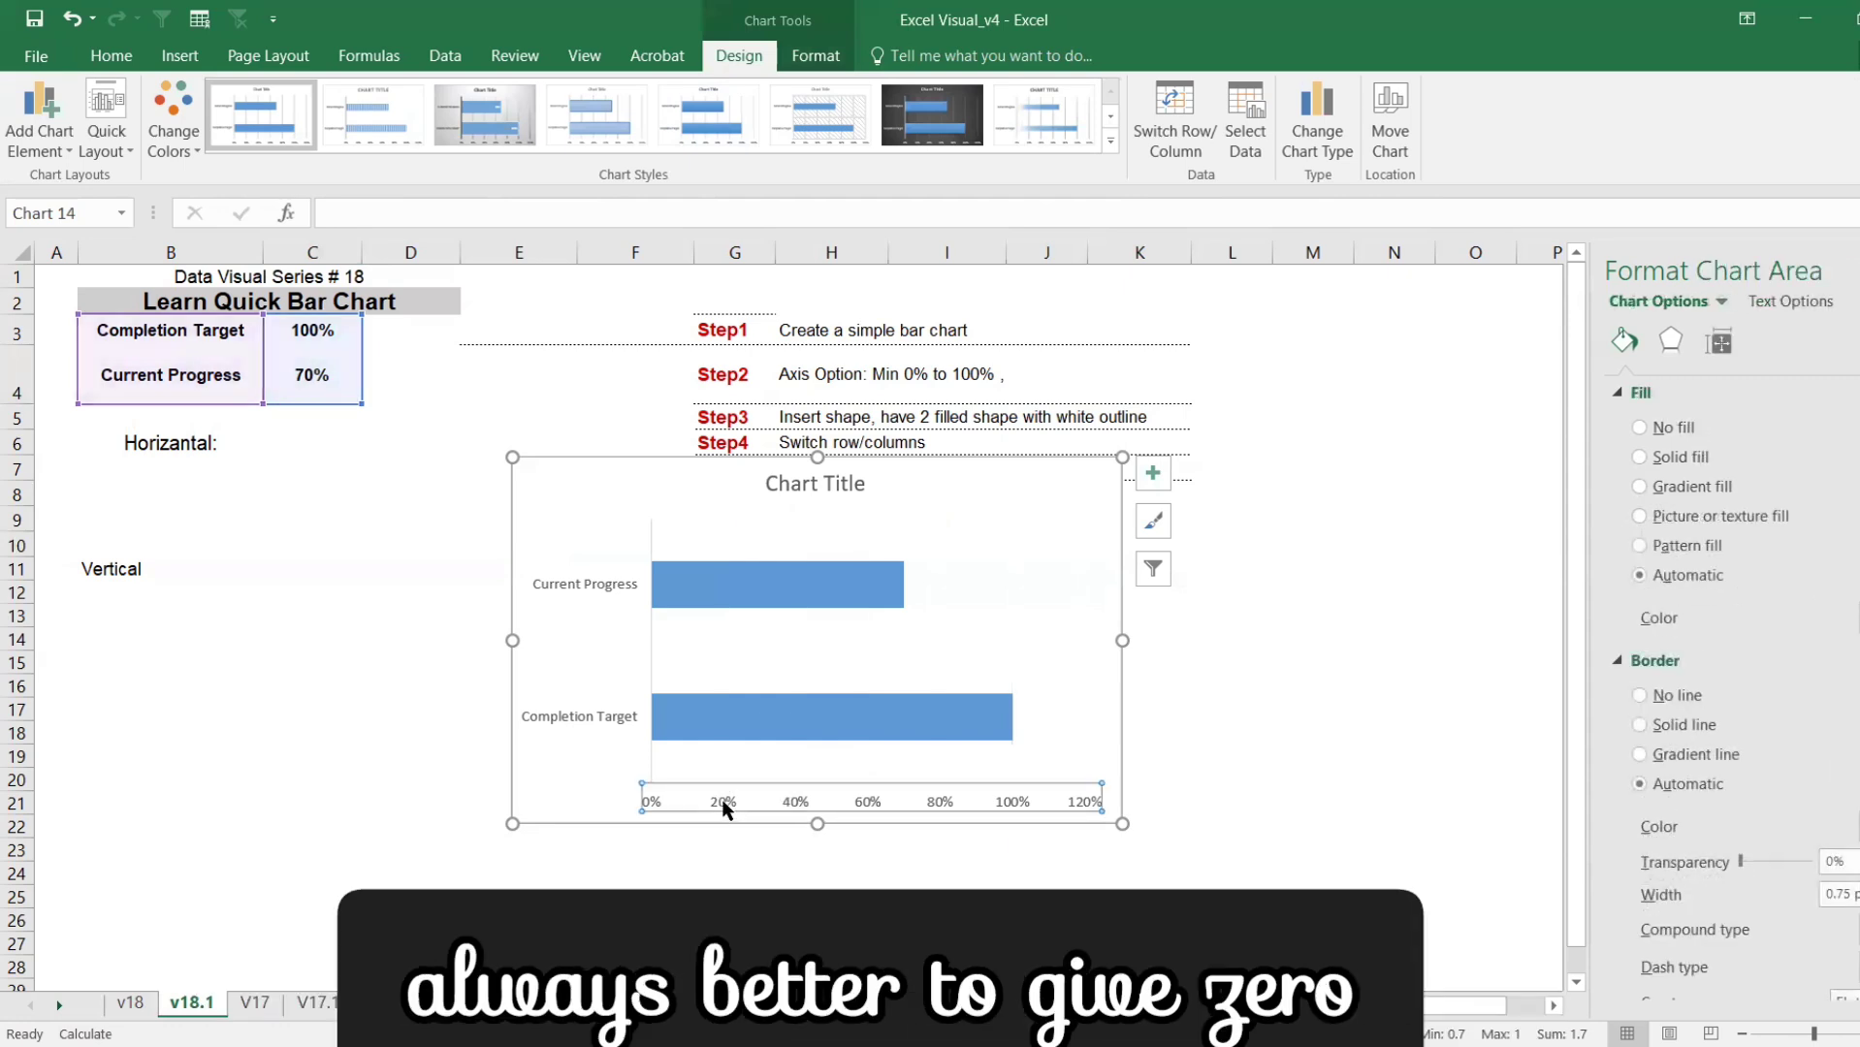
{"action": "right_click", "coordinate": [722, 799]}
{"action": "left_click", "coordinate": [751, 785]}
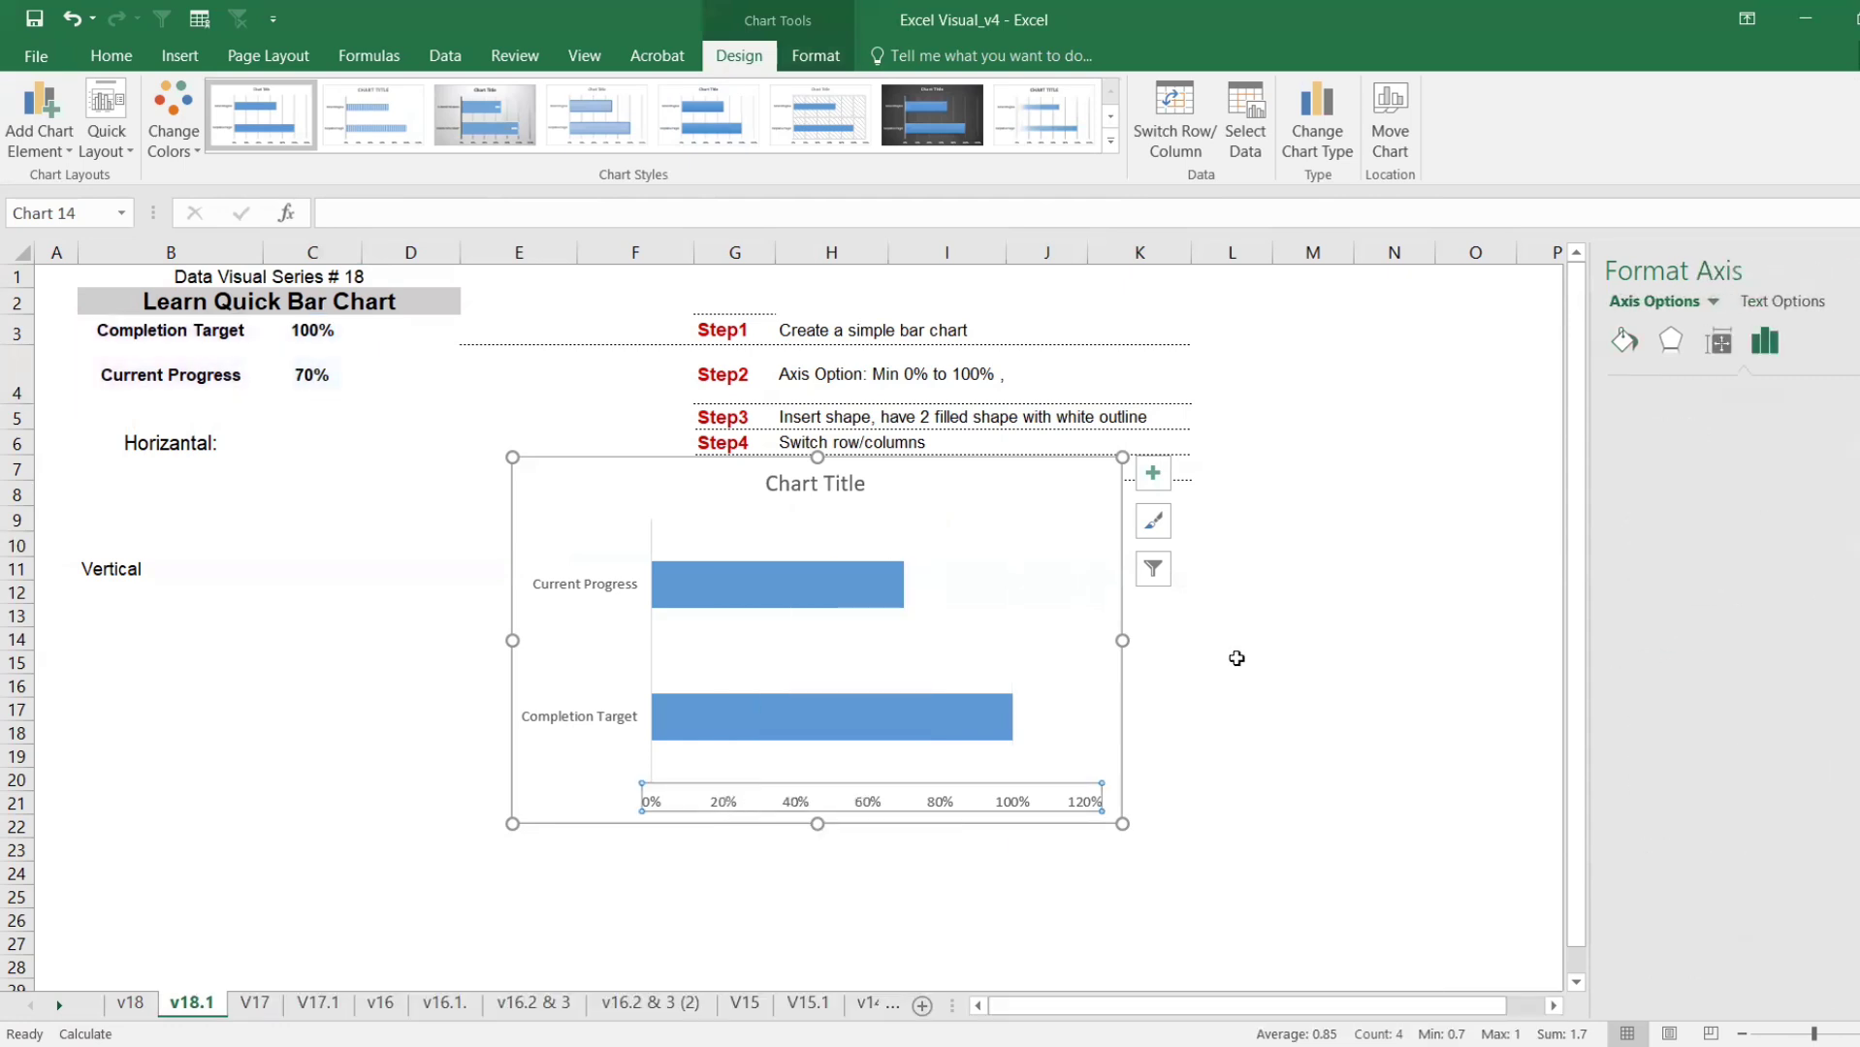
{"action": "left_click", "coordinate": [1791, 447]}
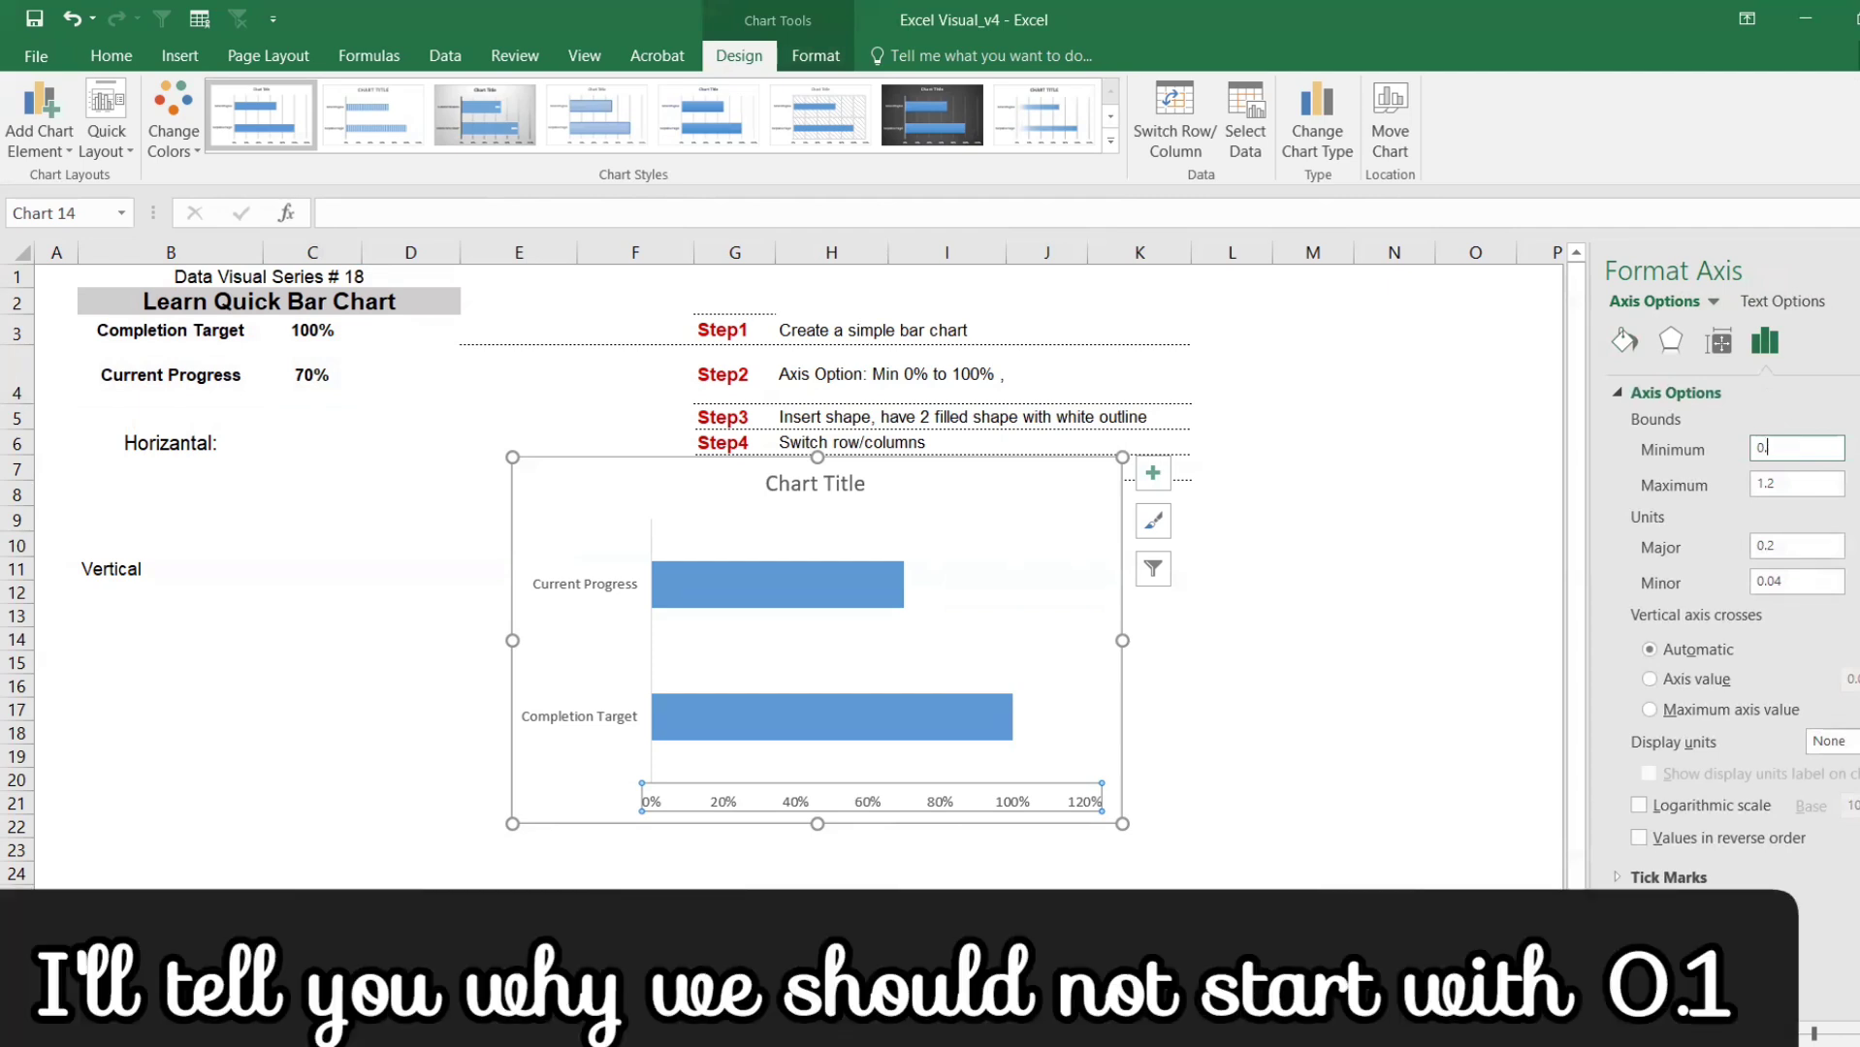
{"action": "type", "text": "1"}
{"action": "left_click", "coordinate": [1805, 486]}
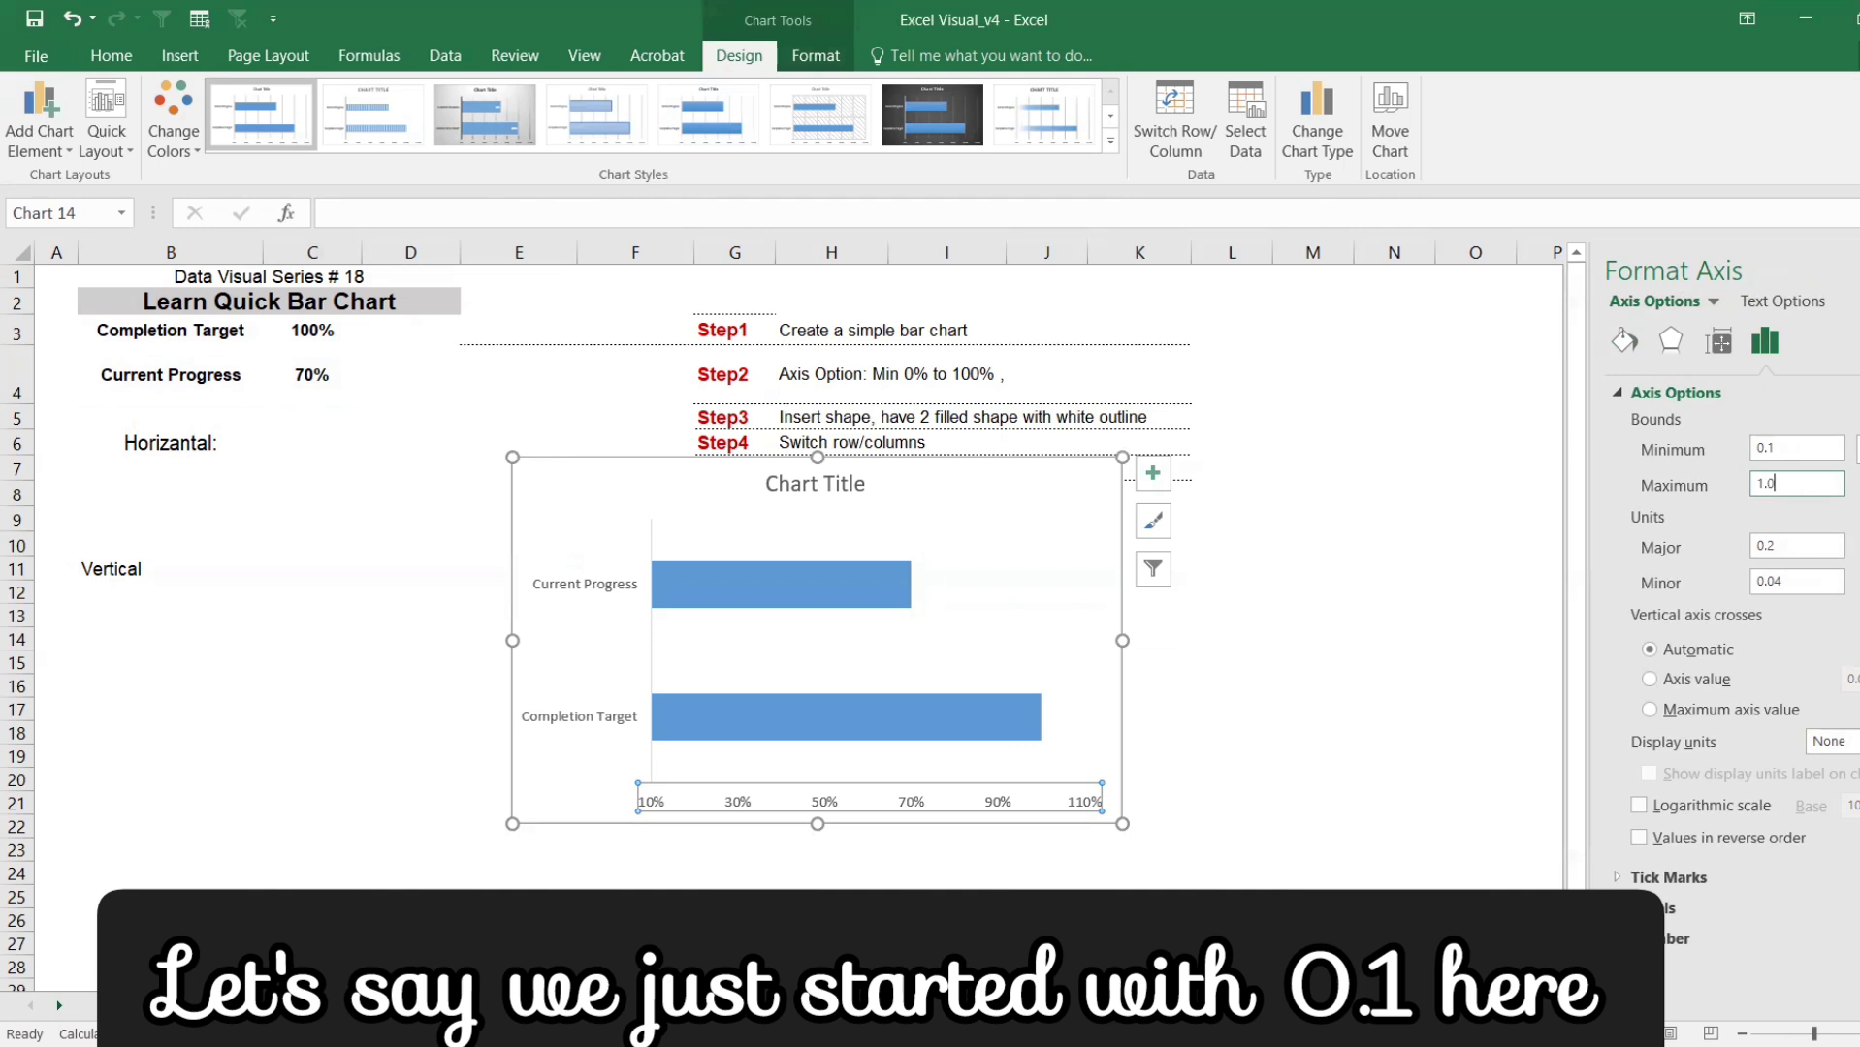
{"action": "left_click", "coordinate": [1304, 572]}
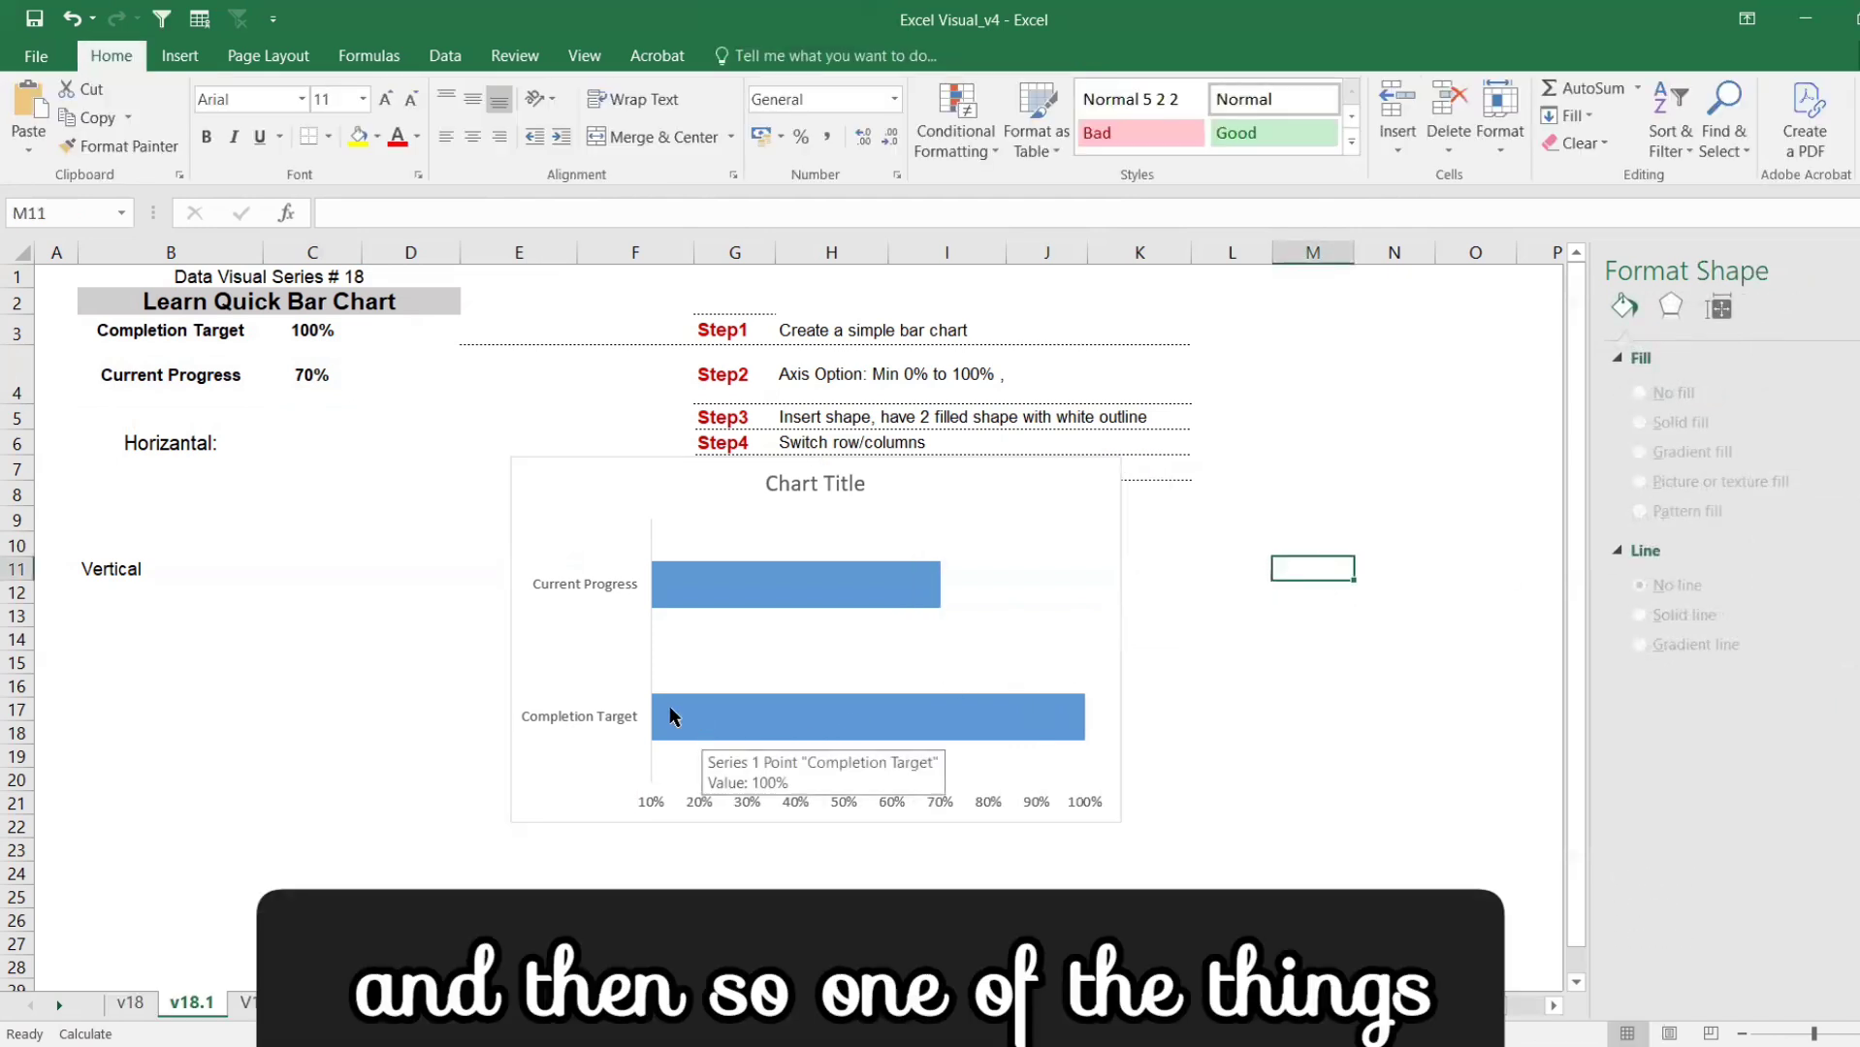
- Draw a rectangle shape about 1.33 cm high and 2.1 cm wide on the cells beside the Vertical label
{"action": "left_click", "coordinate": [702, 592]}
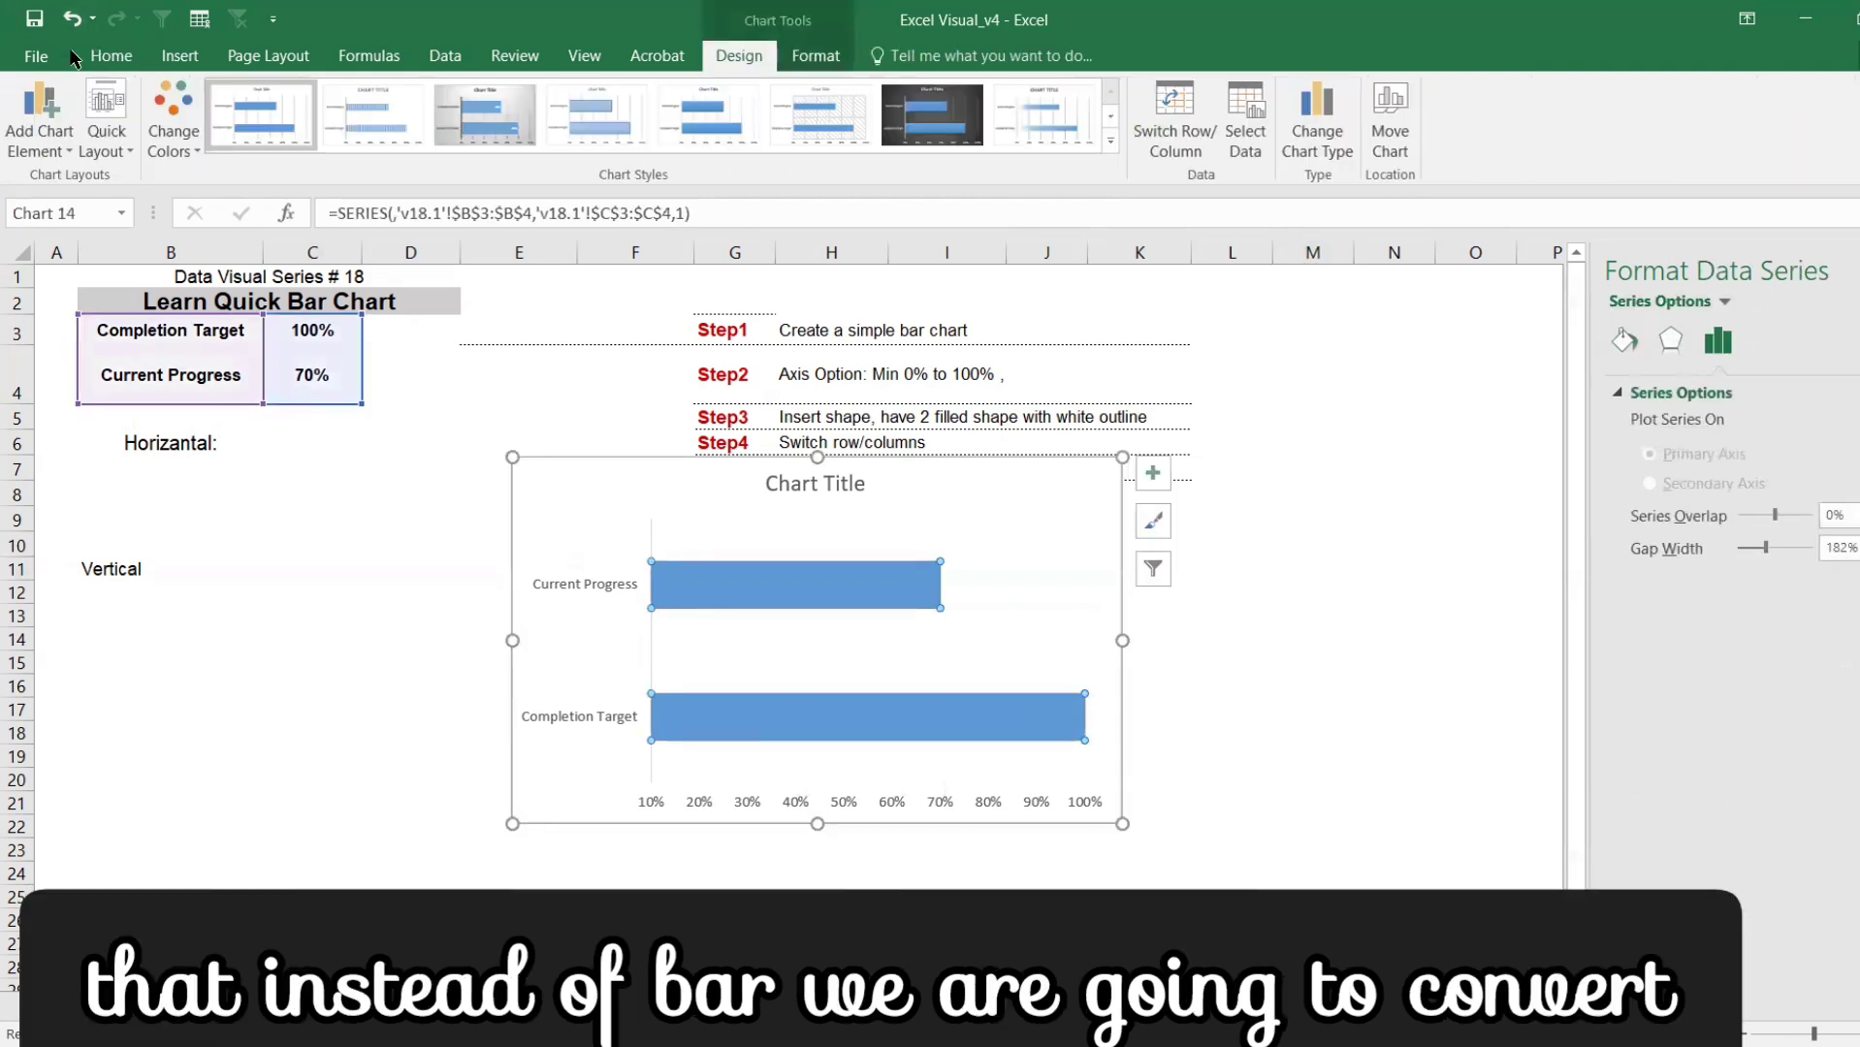
{"action": "left_click", "coordinate": [184, 58]}
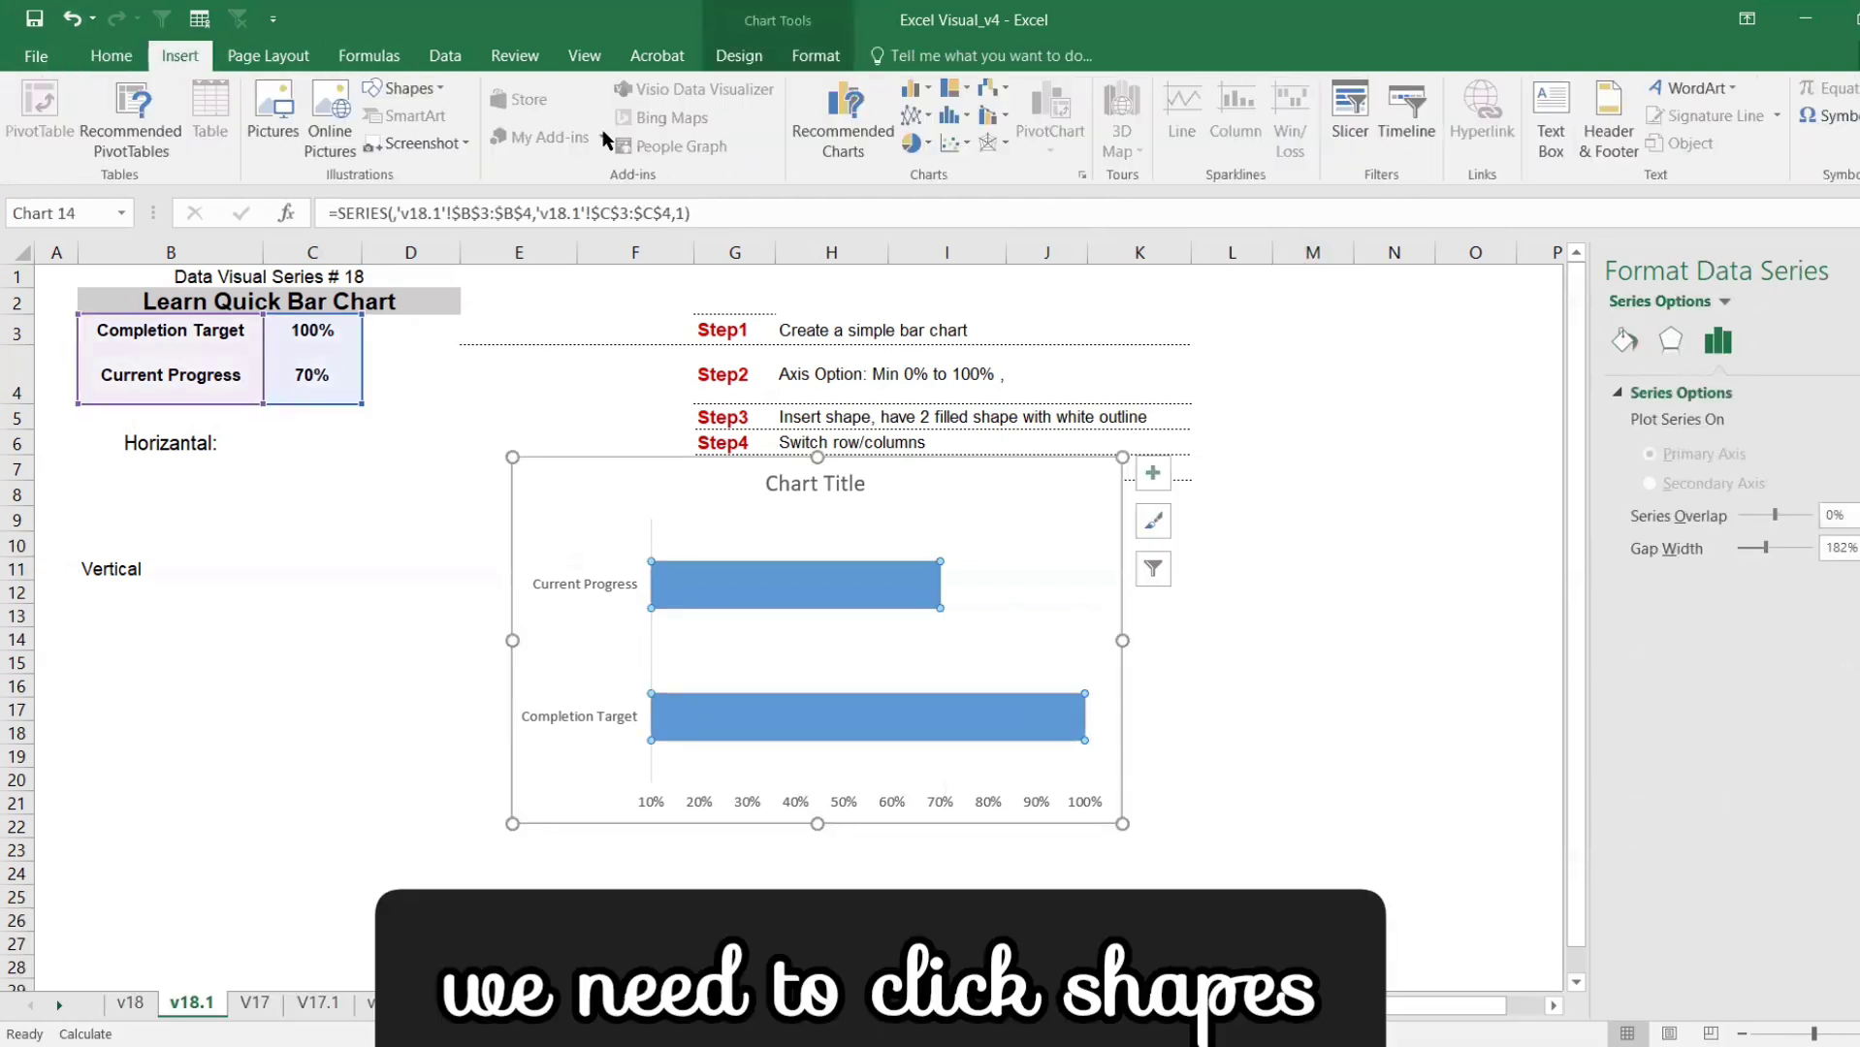
{"action": "left_click", "coordinate": [330, 126]}
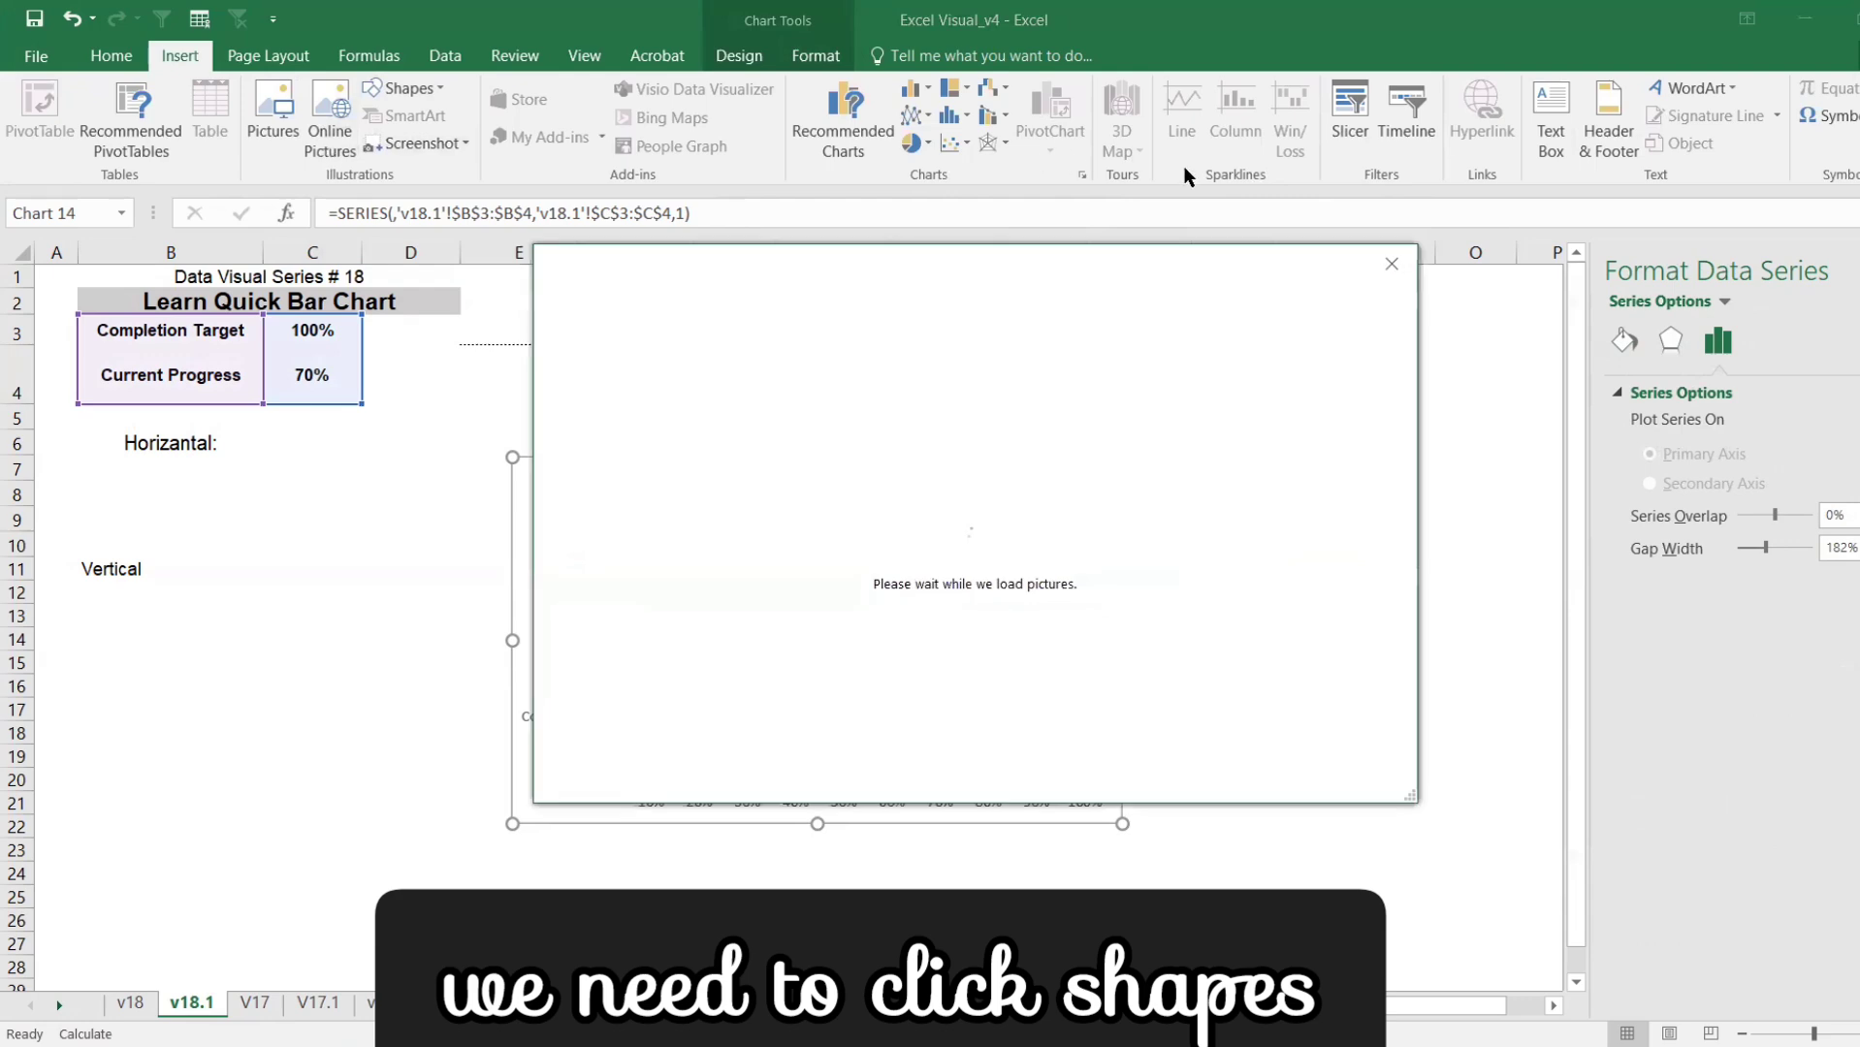
{"action": "left_click", "coordinate": [1384, 257]}
{"action": "left_click", "coordinate": [402, 88]}
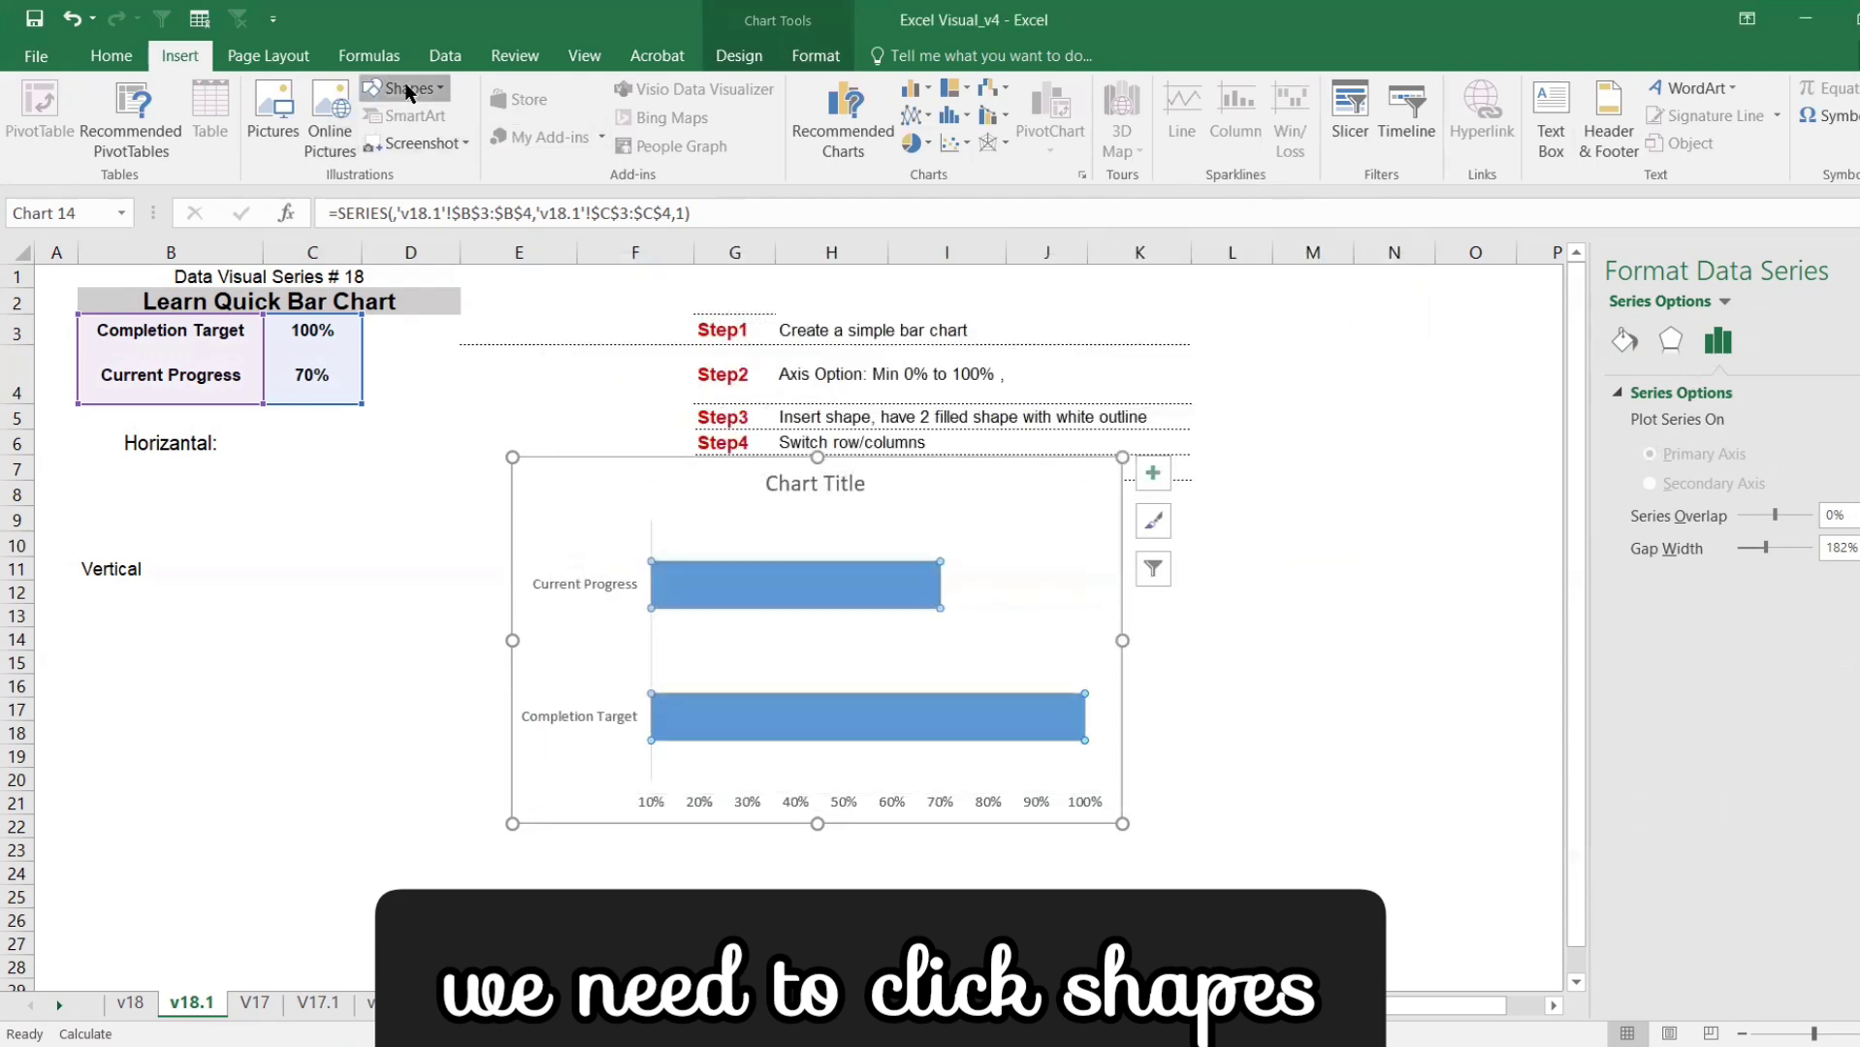
{"action": "left_click", "coordinate": [446, 144]}
{"action": "left_click_drag", "start_coordinate": [282, 525], "coordinate": [383, 588]}
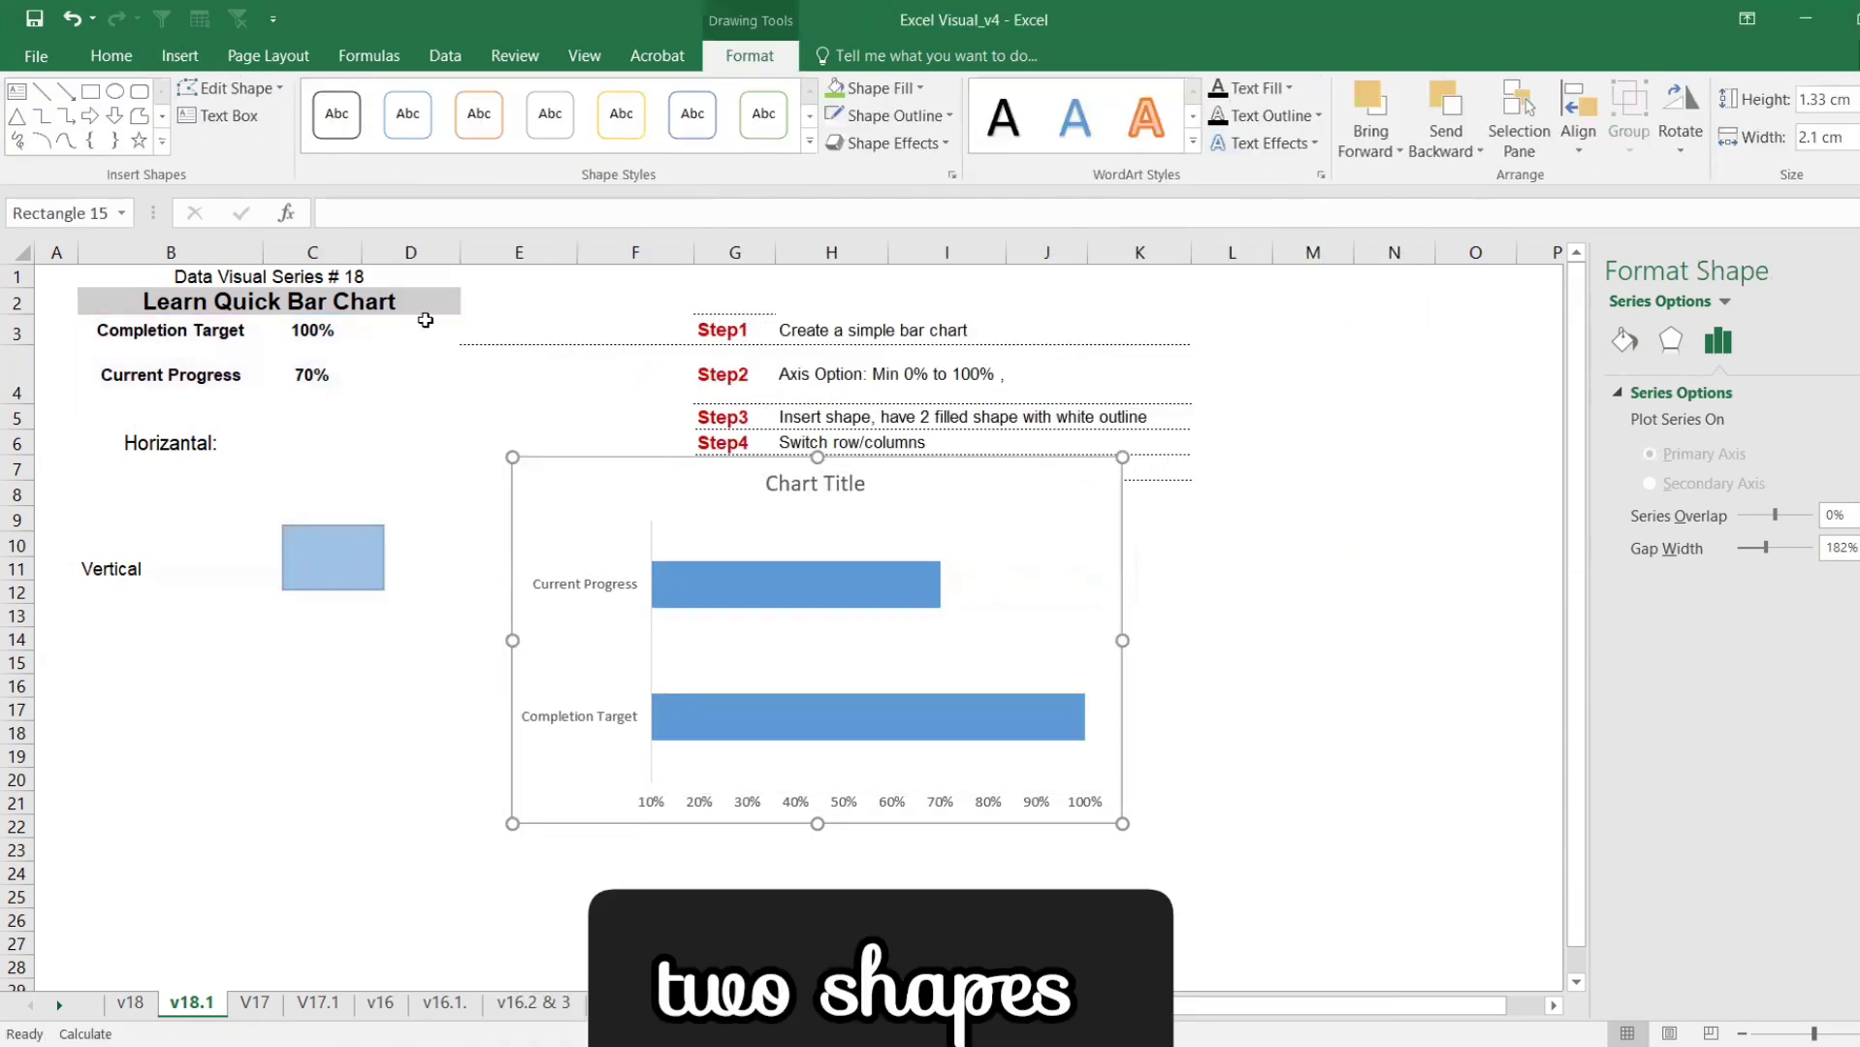
- Give the rectangle a light gray Background 2 fill and a white outline
{"action": "left_click", "coordinate": [901, 90]}
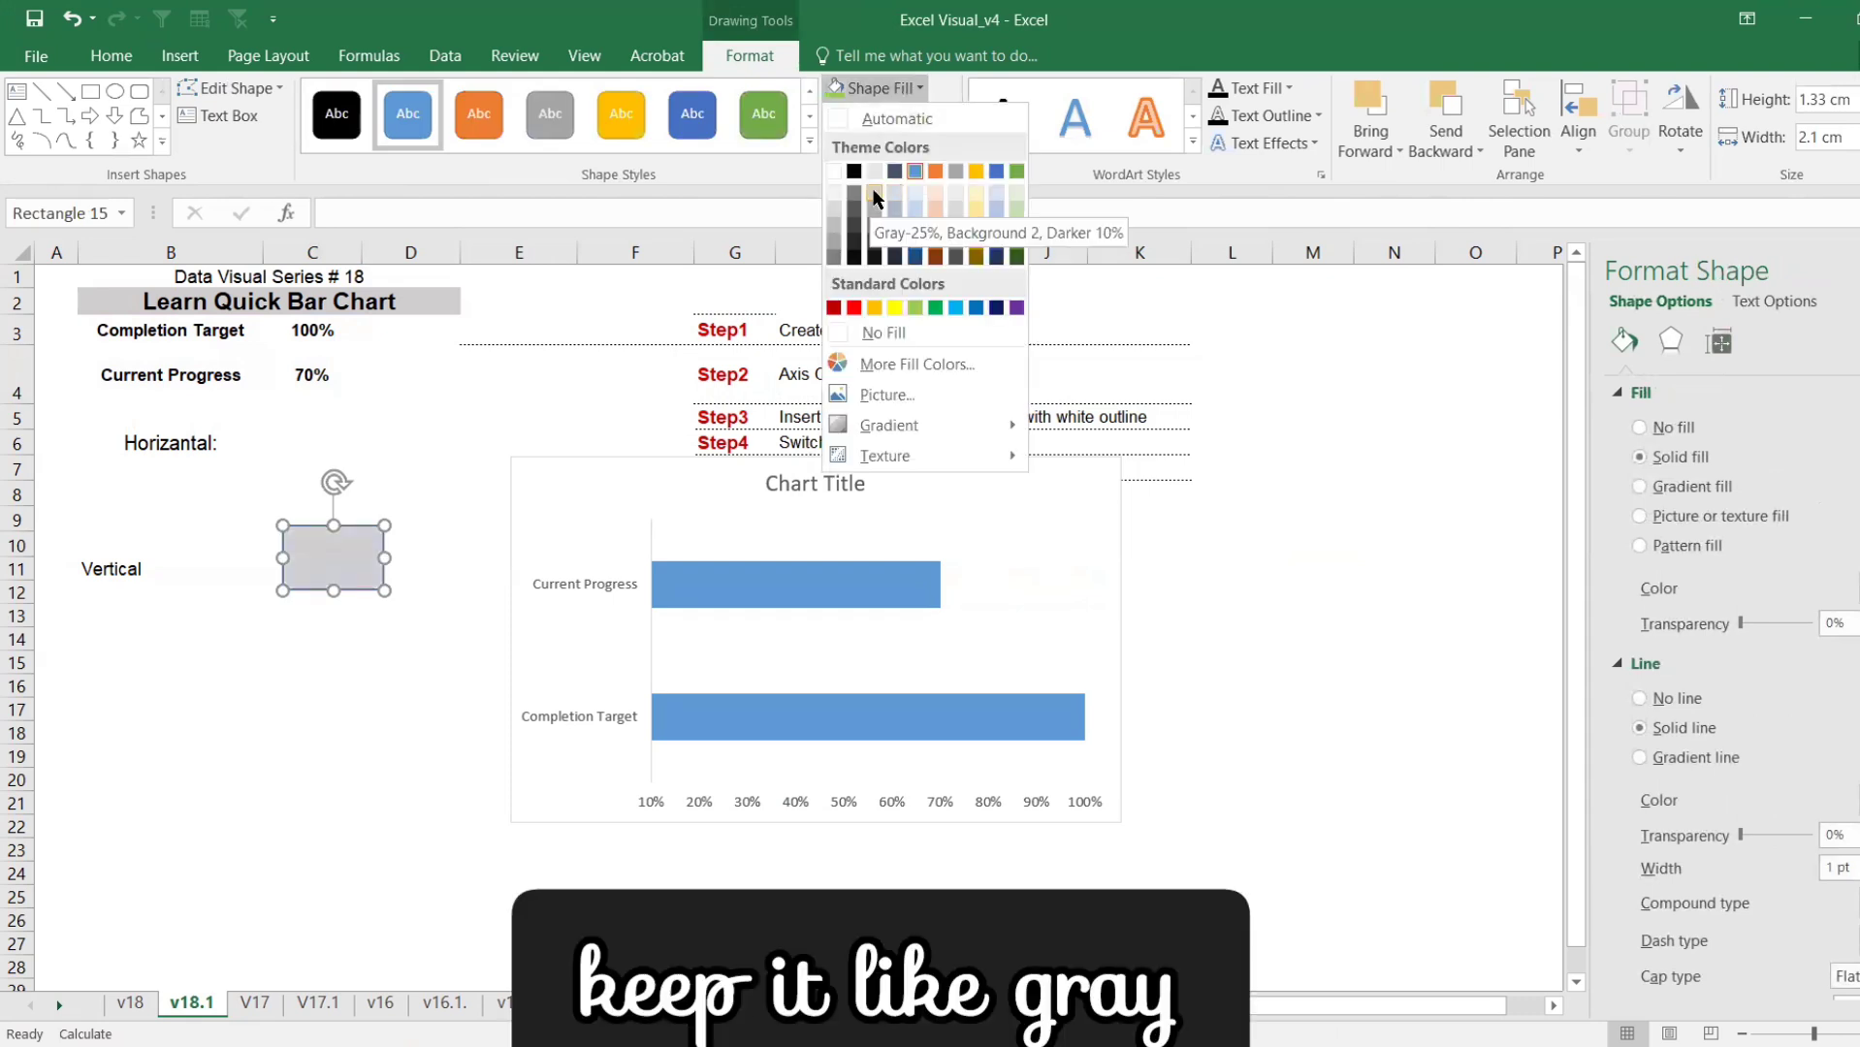
{"action": "left_click", "coordinate": [873, 174]}
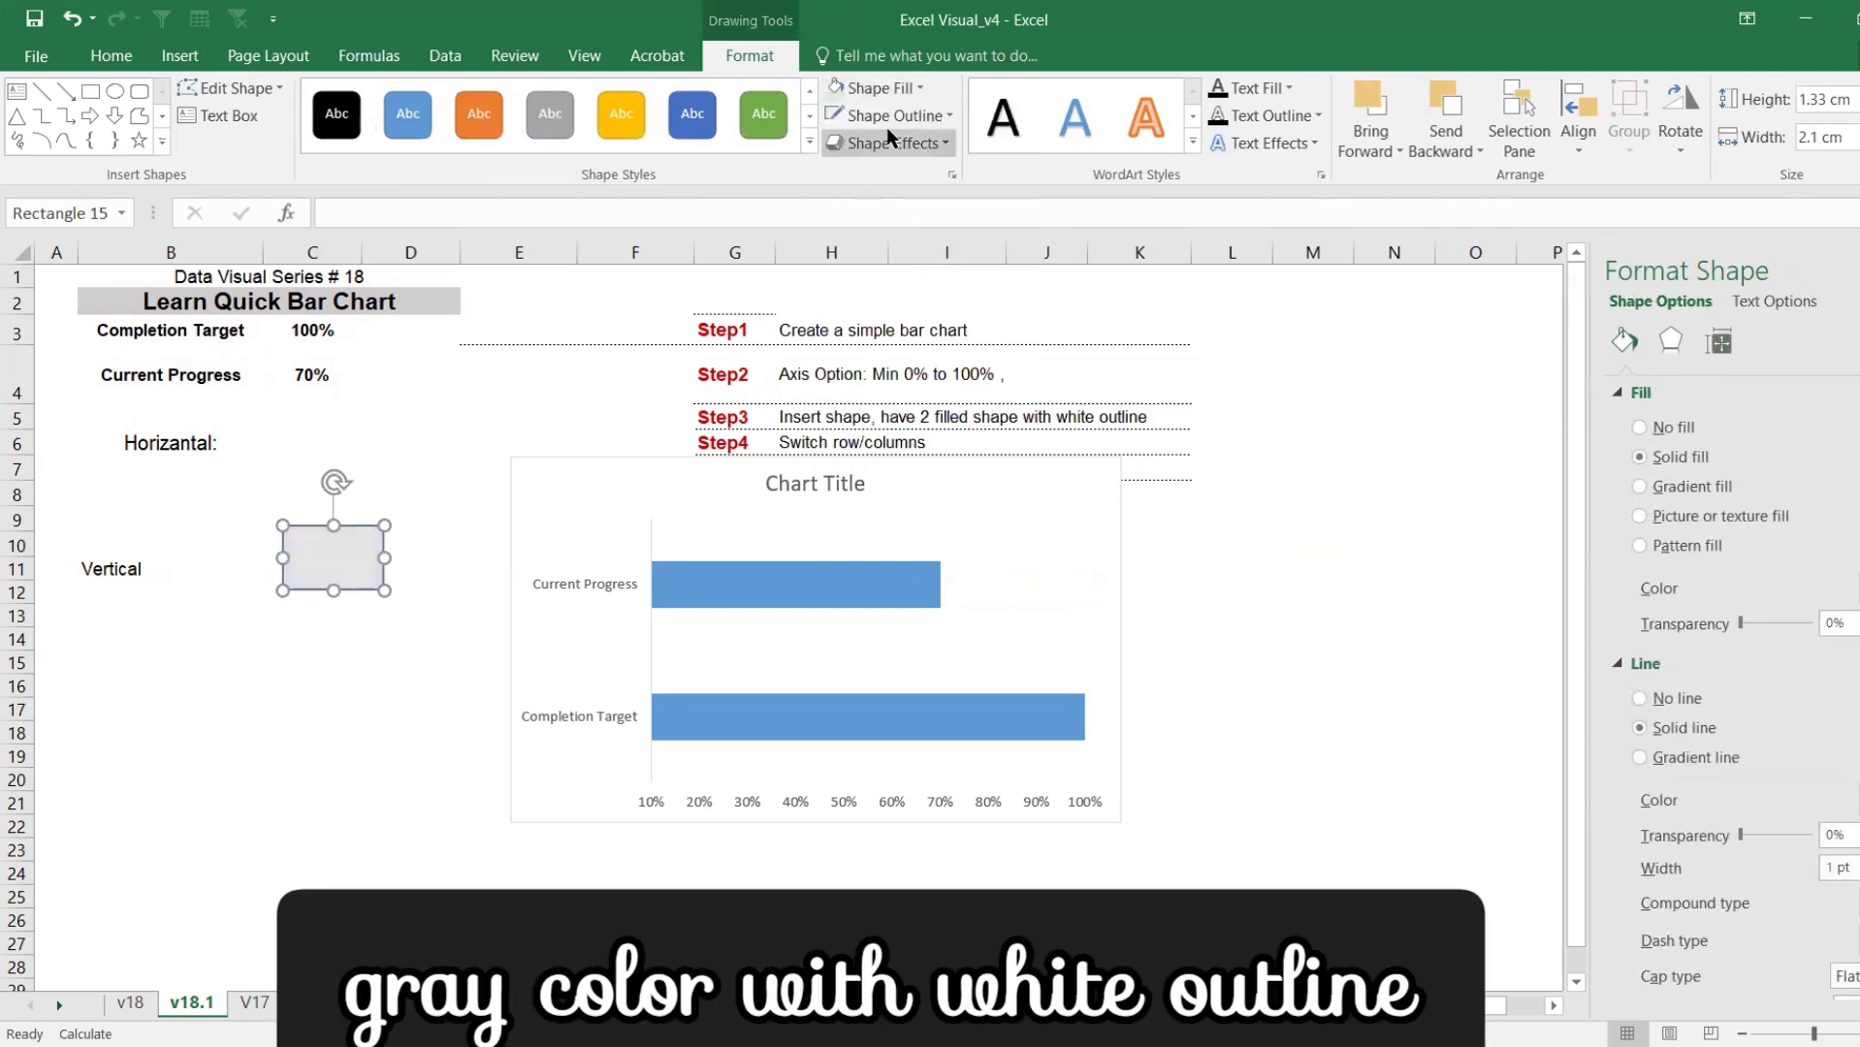
{"action": "left_click", "coordinate": [888, 116]}
{"action": "left_click", "coordinate": [832, 197]}
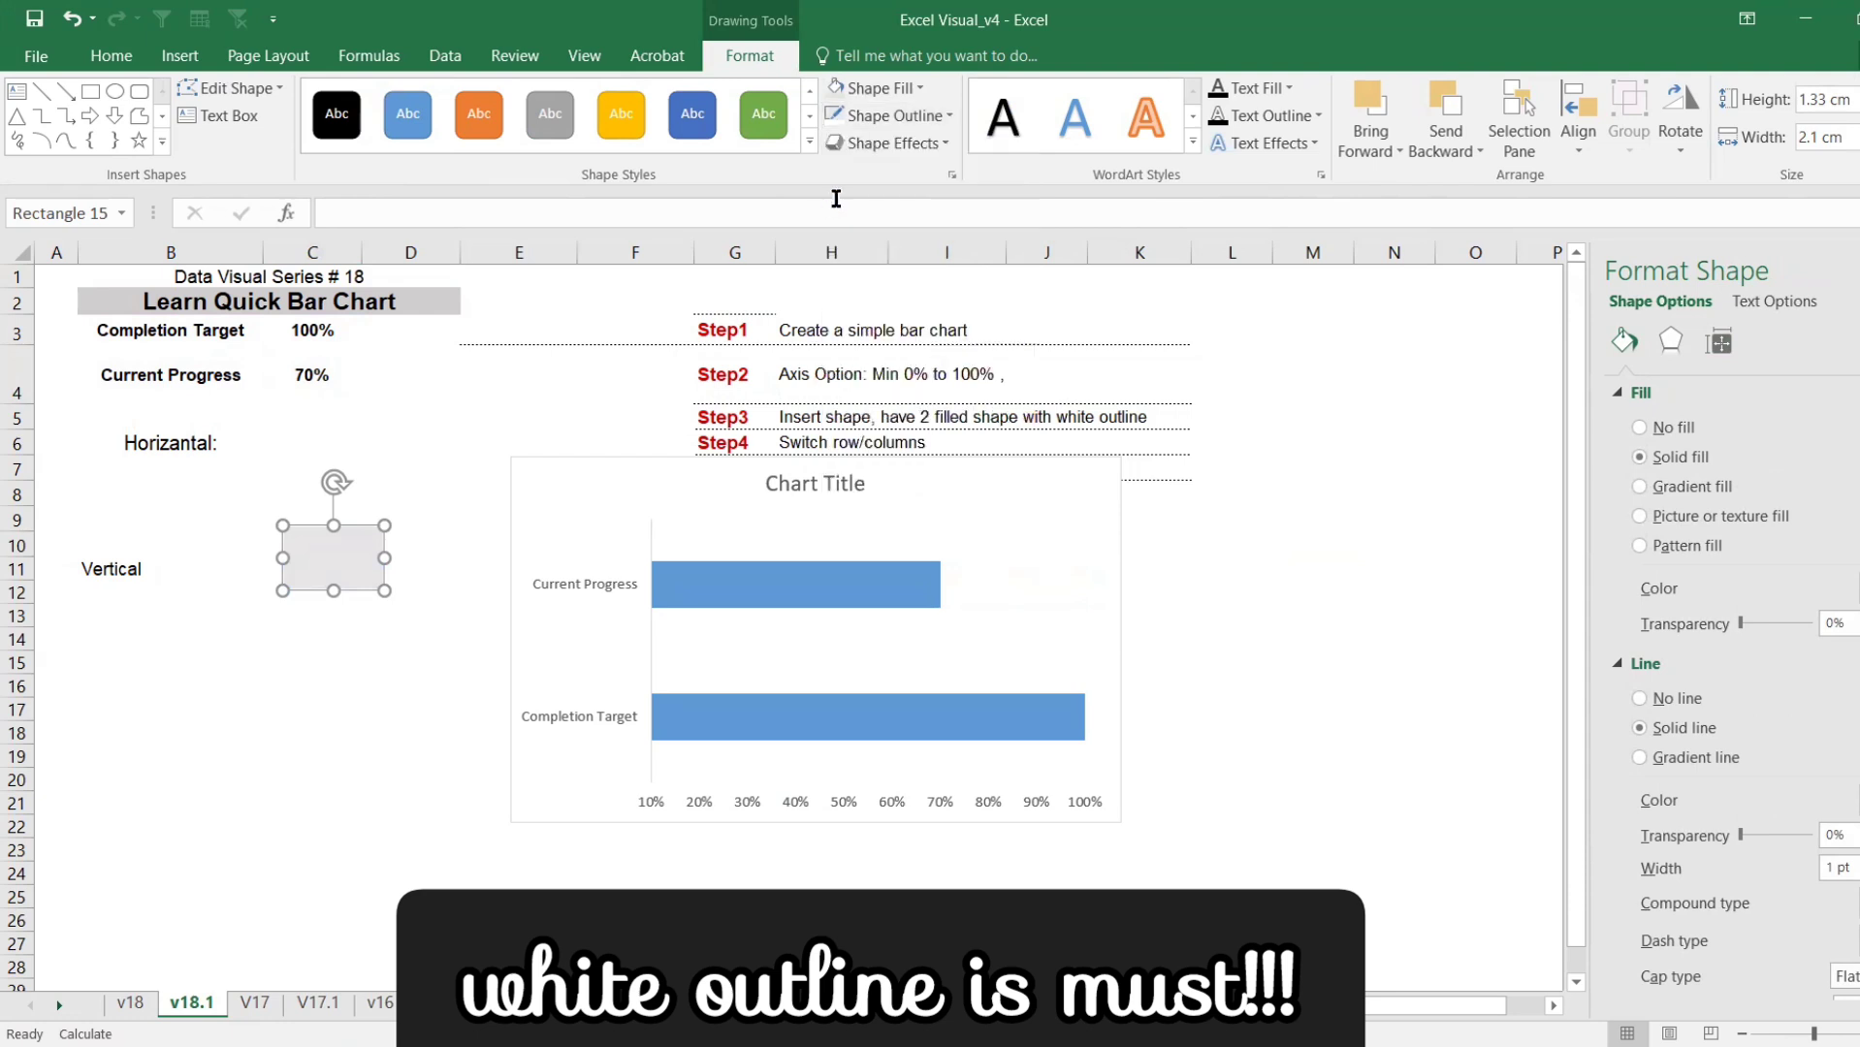
- Duplicate the light gray rectangle and place the copy directly below the original
{"action": "left_click", "coordinate": [443, 549]}
{"action": "left_click", "coordinate": [351, 574]}
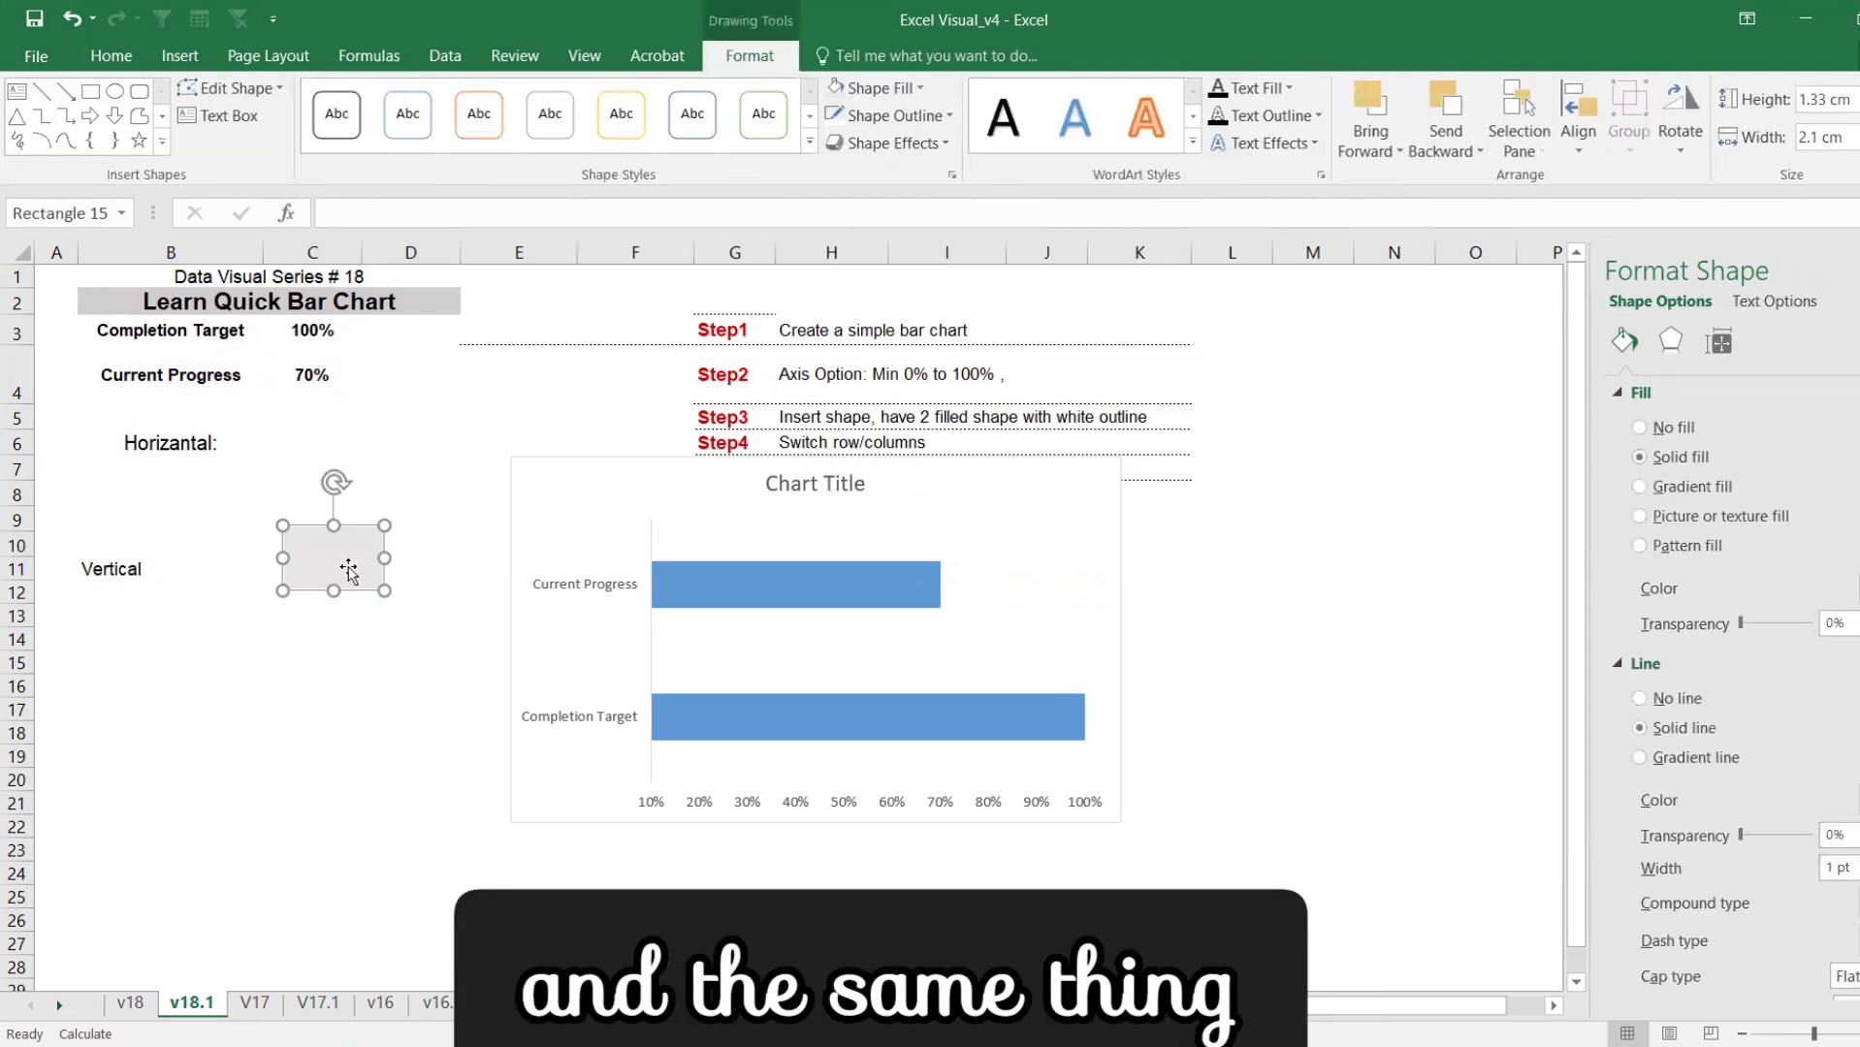
{"action": "key", "text": "ctrl+c"}
{"action": "key", "text": "ctrl+v"}
{"action": "left_click_drag", "start_coordinate": [353, 582], "coordinate": [331, 625]}
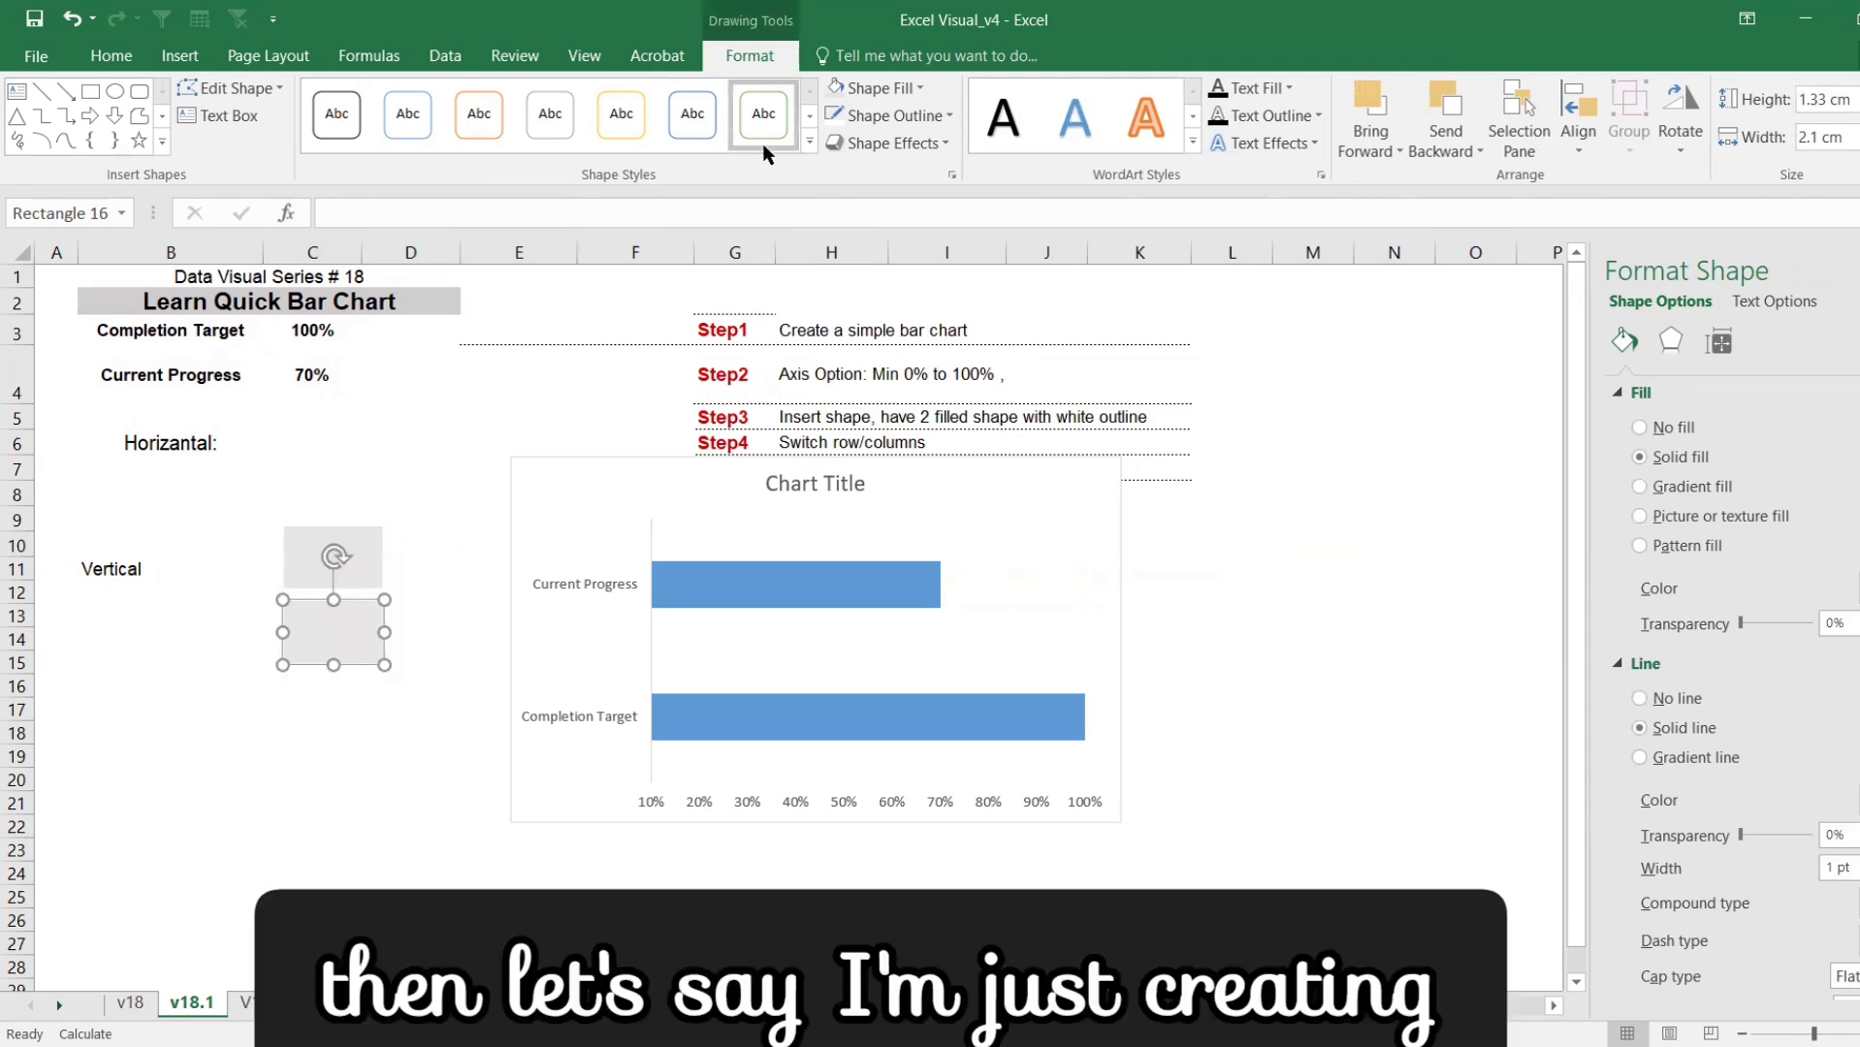
- Give the lower rectangle a light green standard-colour fill and a white outline
{"action": "left_click", "coordinate": [886, 88]}
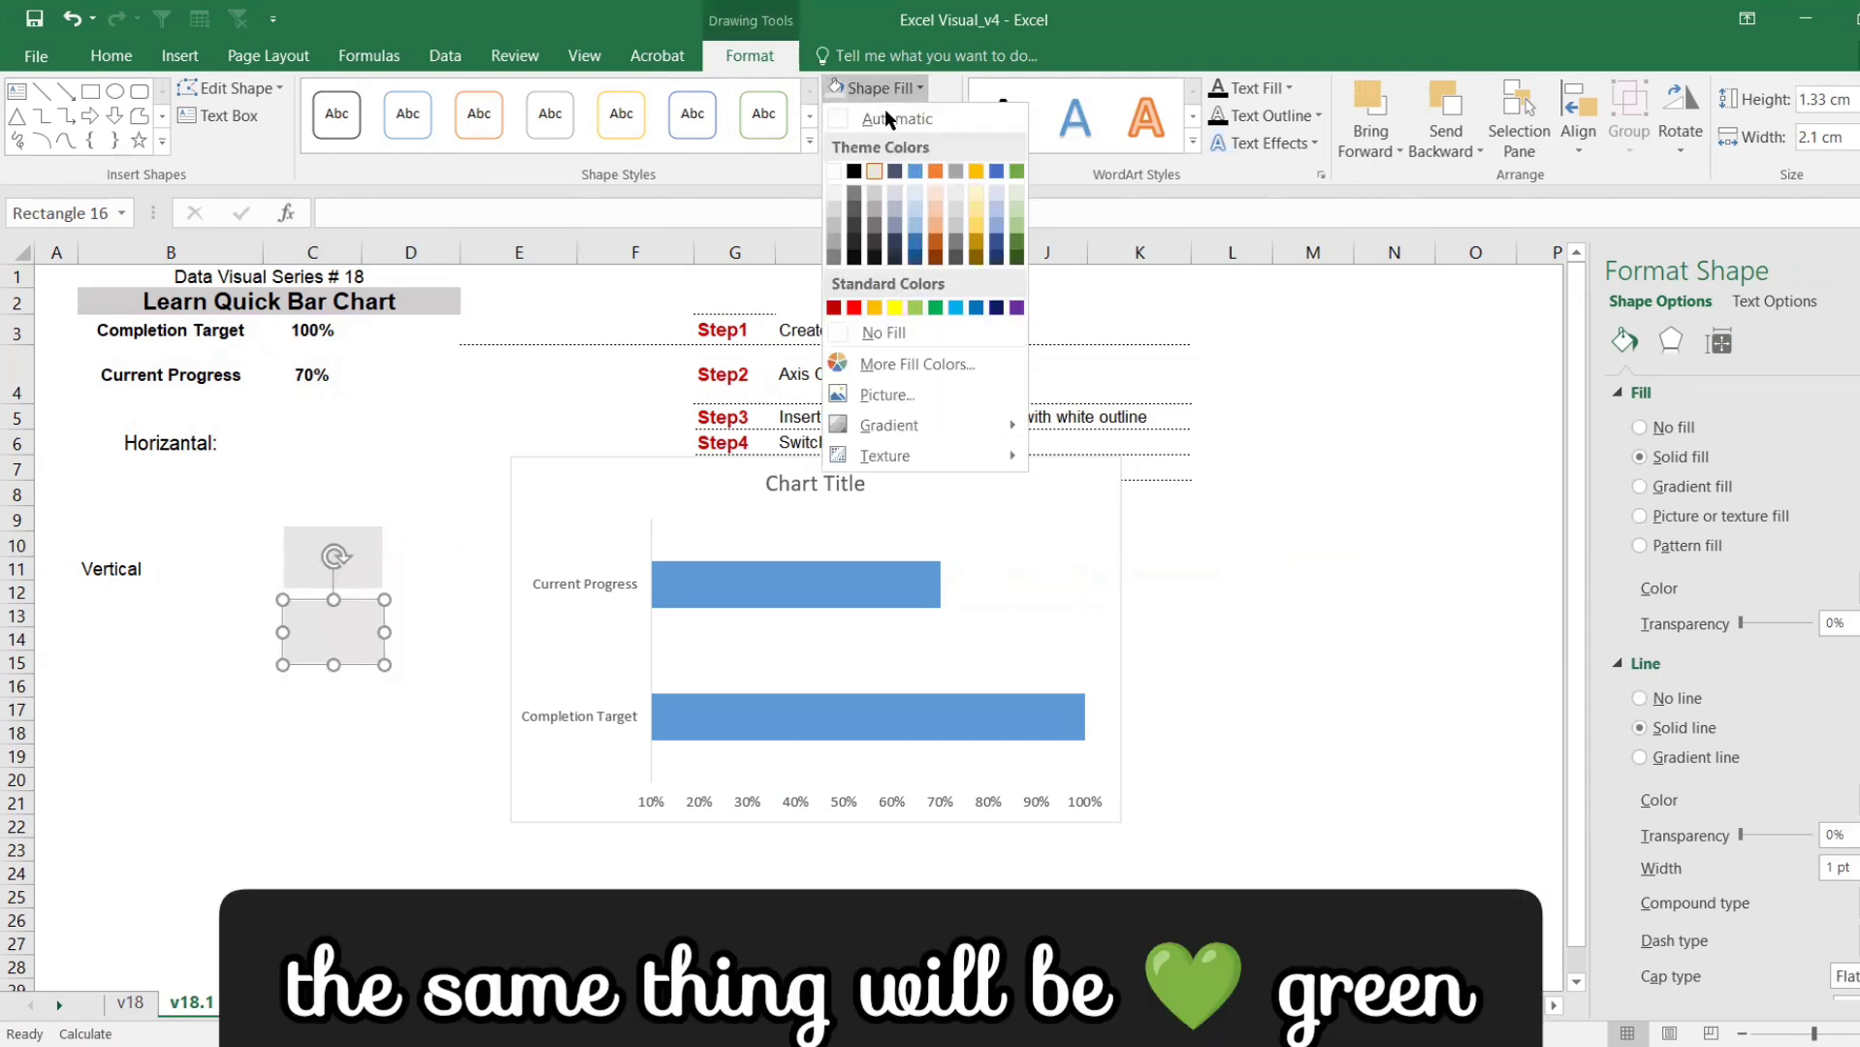
{"action": "left_click", "coordinate": [917, 313]}
{"action": "left_click", "coordinate": [466, 582]}
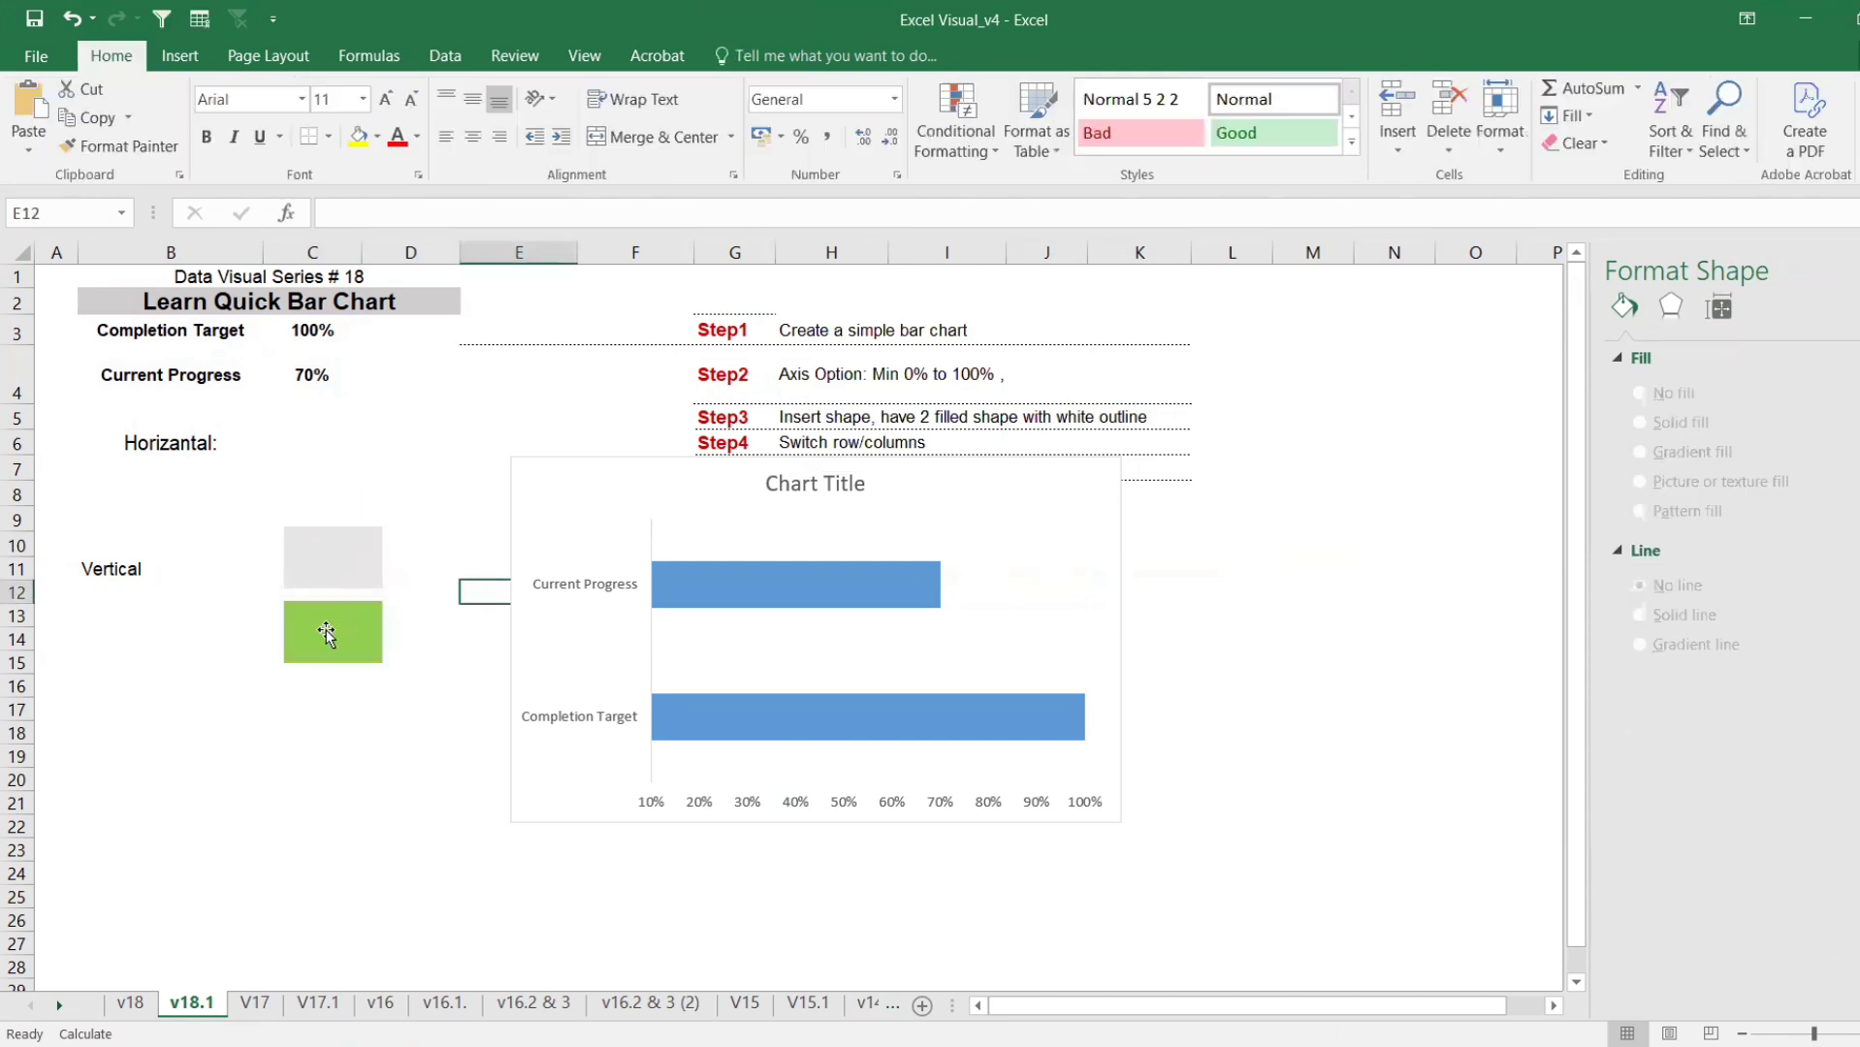
{"action": "left_click", "coordinate": [328, 630]}
{"action": "left_click", "coordinate": [906, 115]}
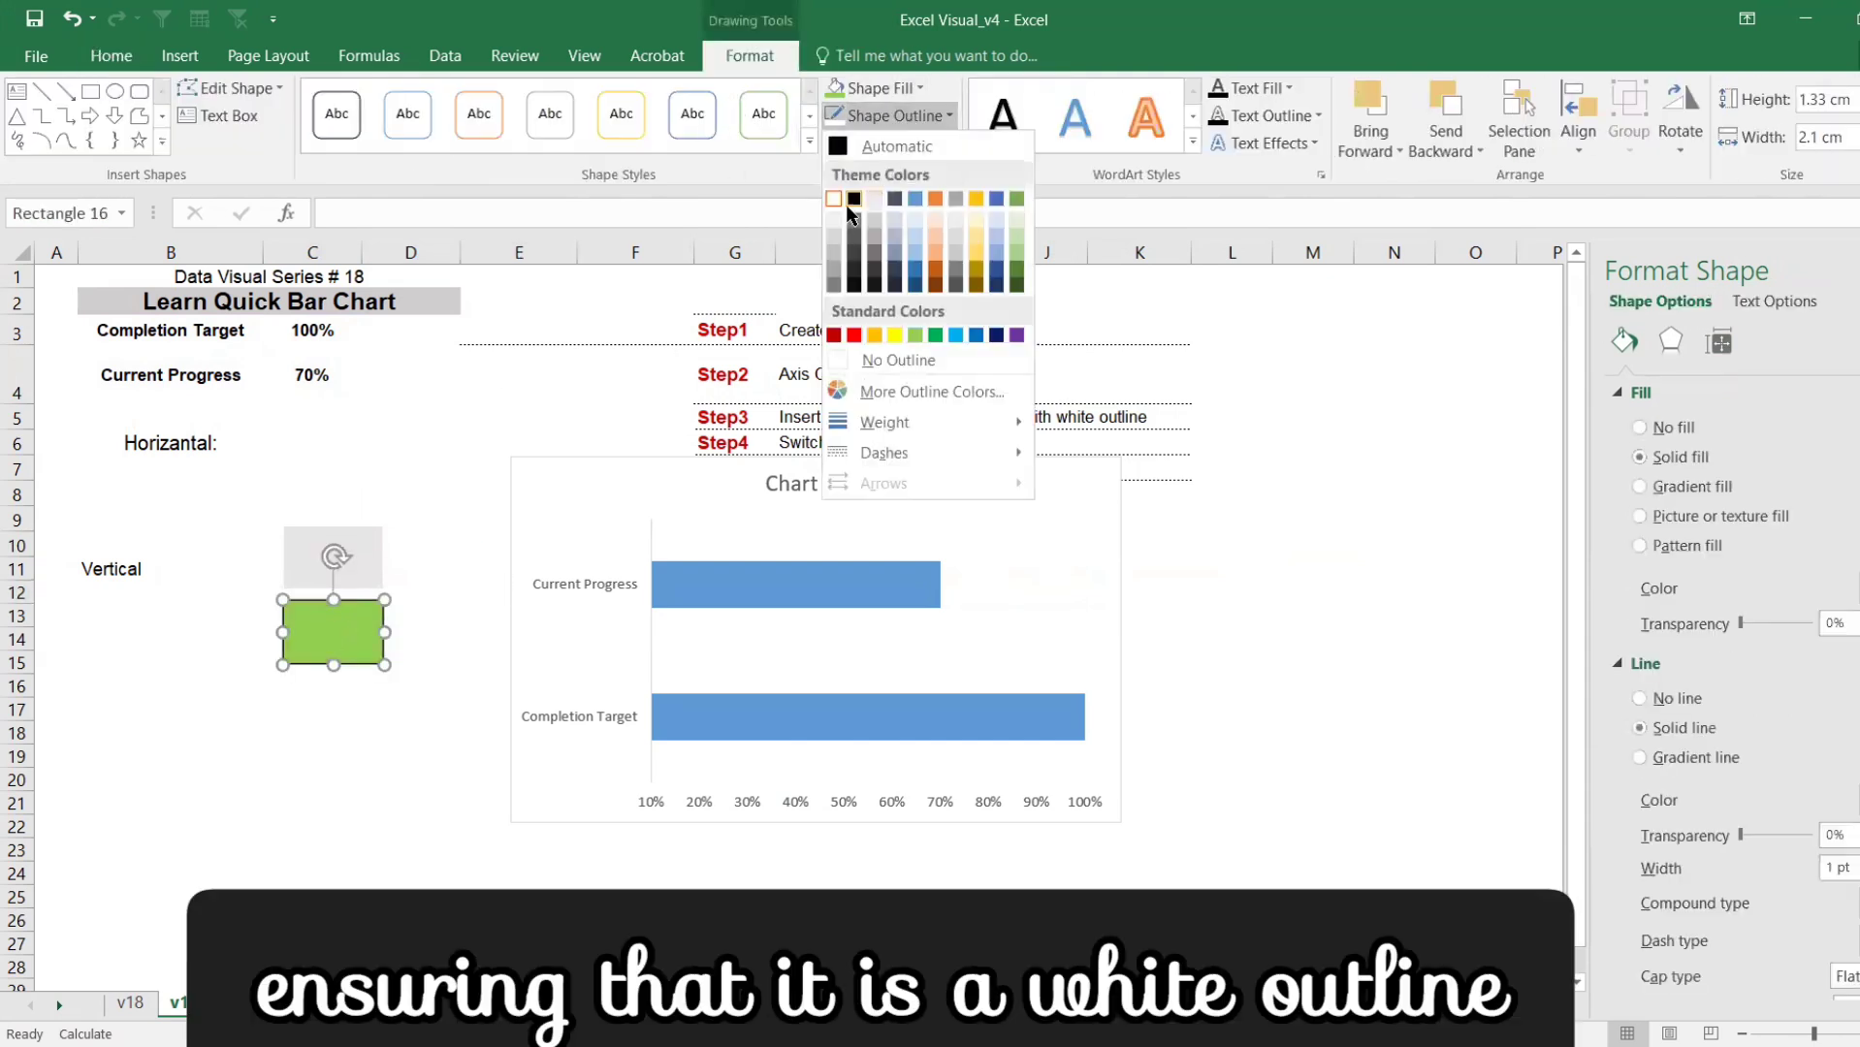
{"action": "left_click", "coordinate": [832, 199]}
{"action": "left_click", "coordinate": [464, 439]}
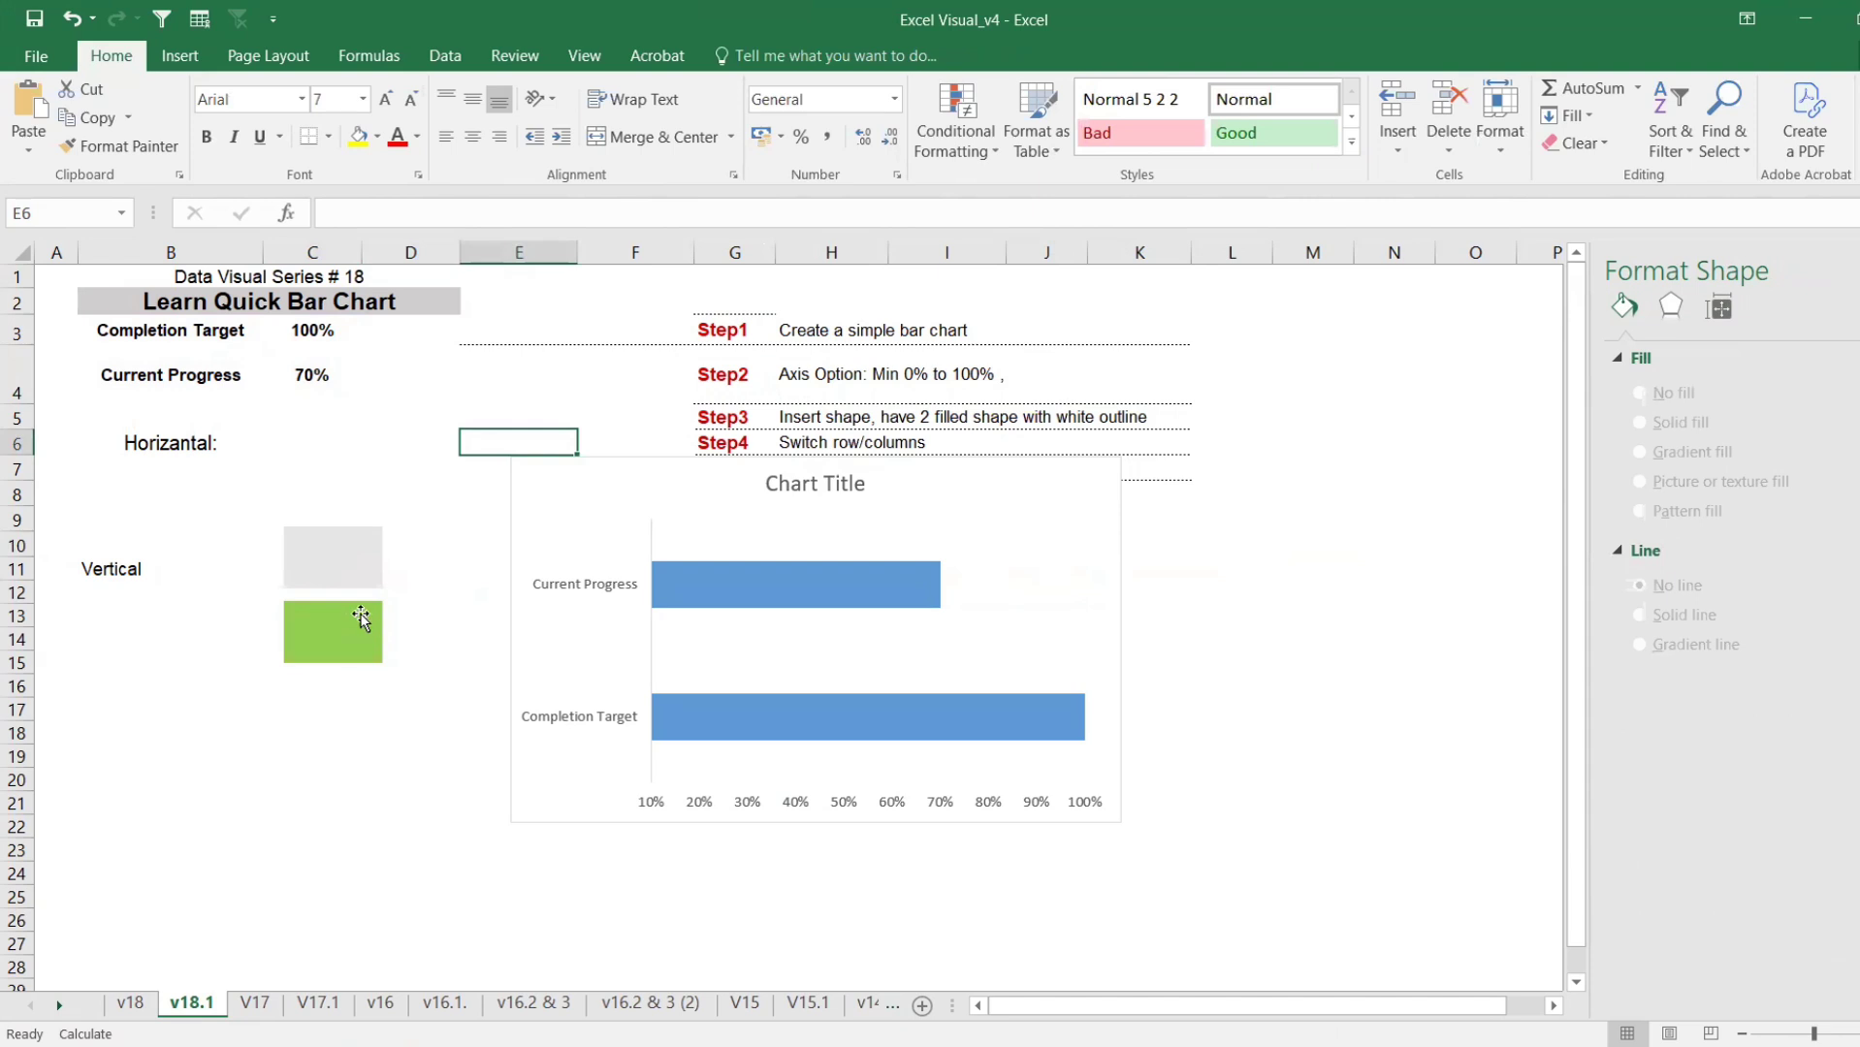
- Copy the light gray rectangle and paste it as the fill of only the Completion Target bar
{"action": "left_click", "coordinate": [350, 587]}
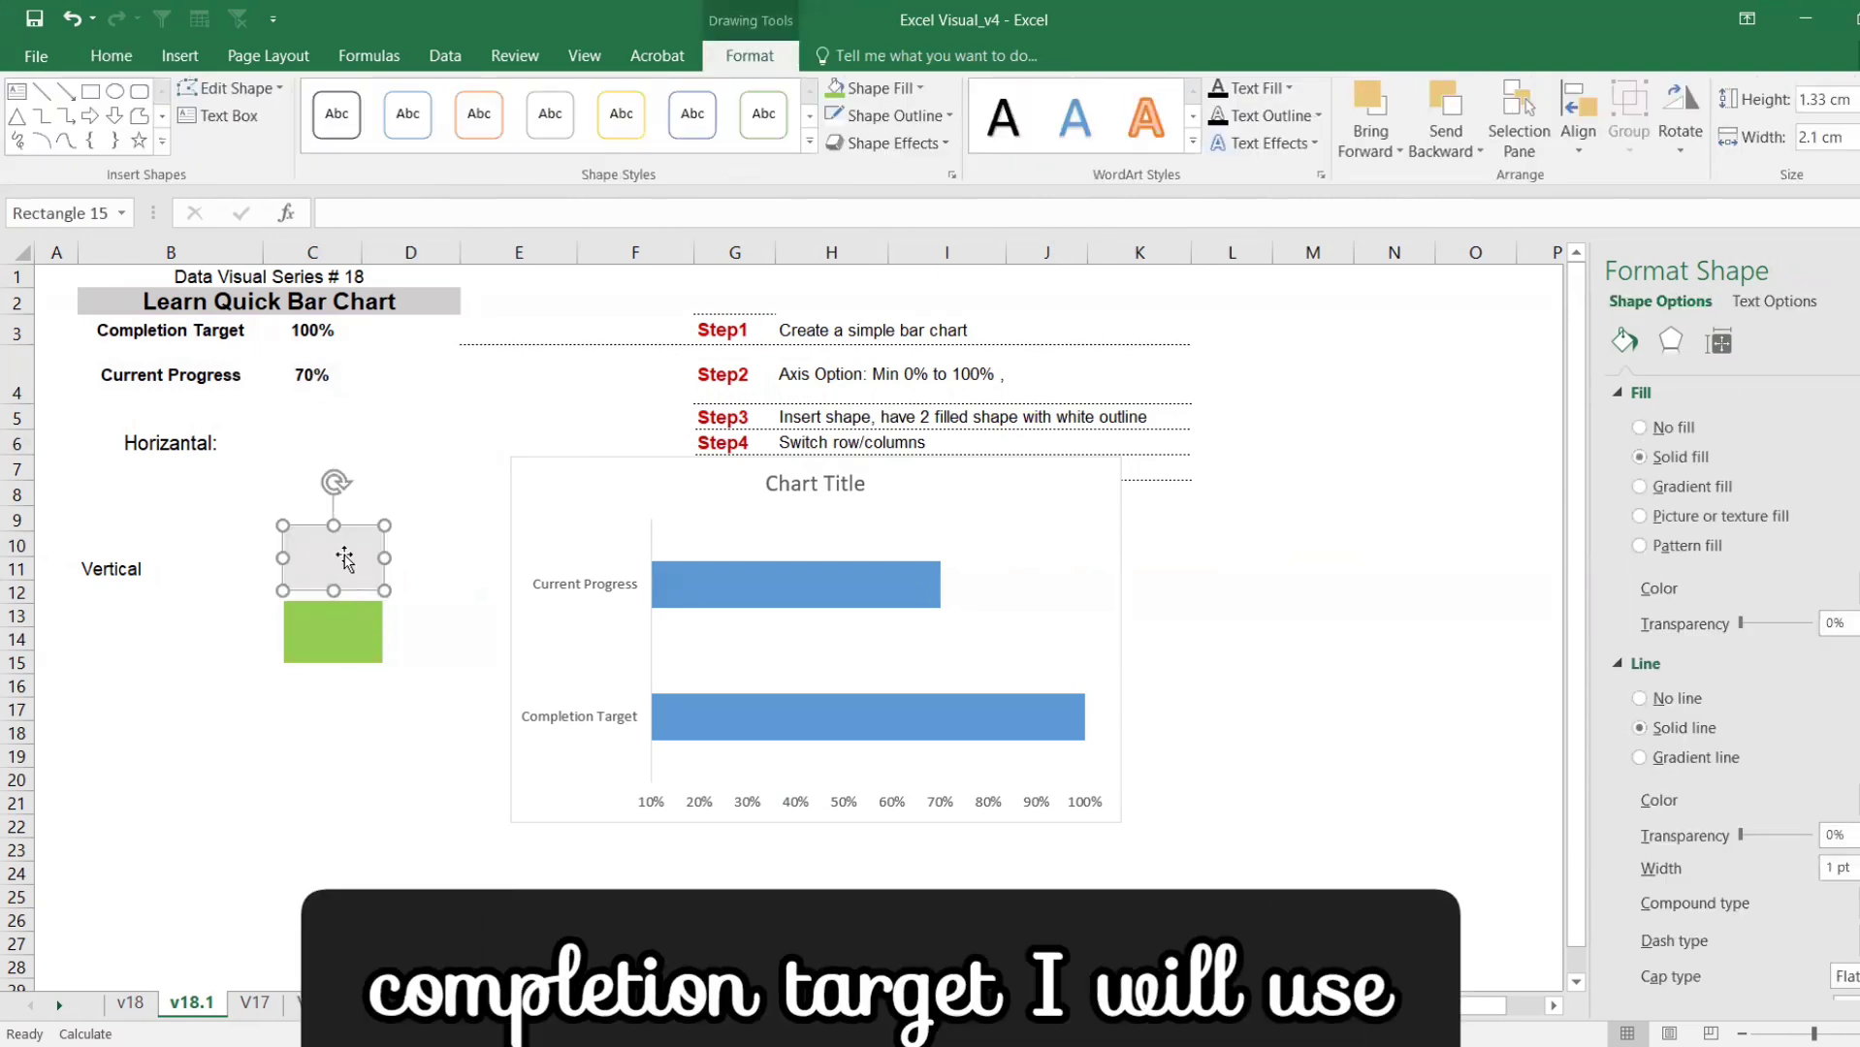
{"action": "left_click", "coordinate": [706, 735]}
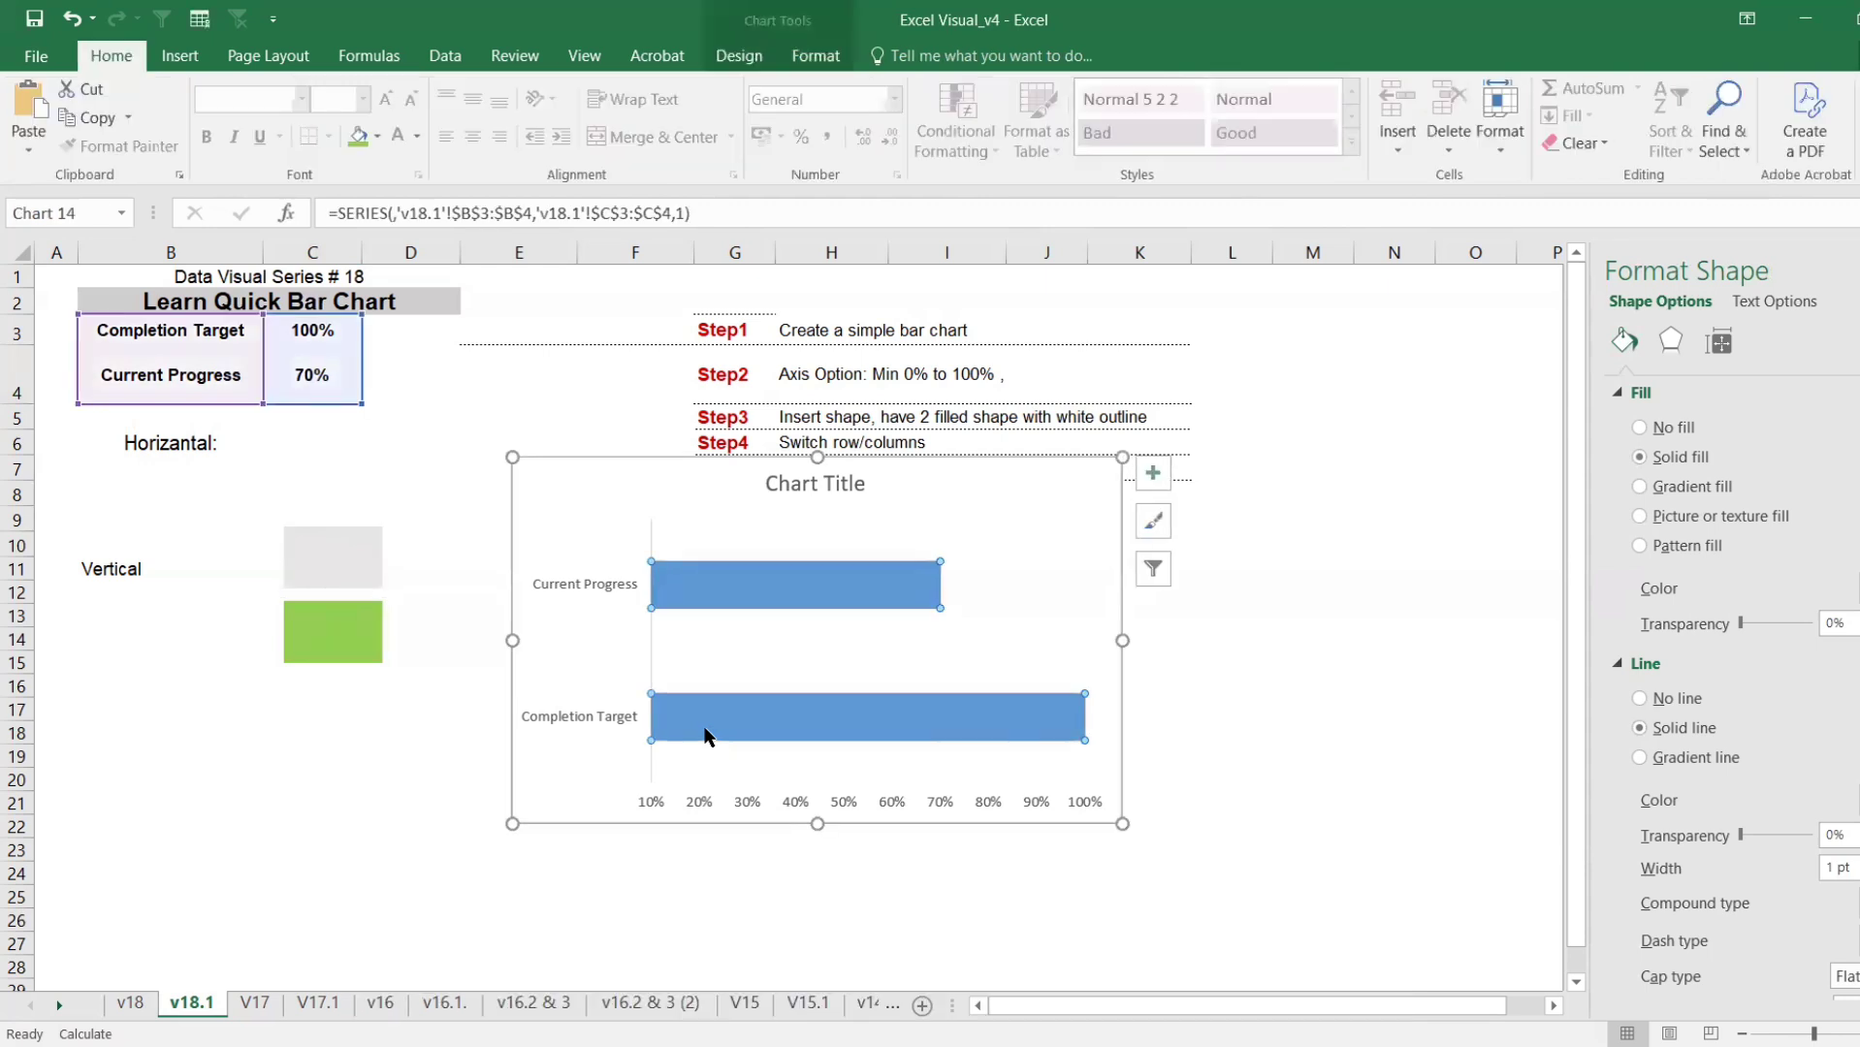
{"action": "left_click", "coordinate": [705, 735]}
{"action": "key", "text": "ctrl+v"}
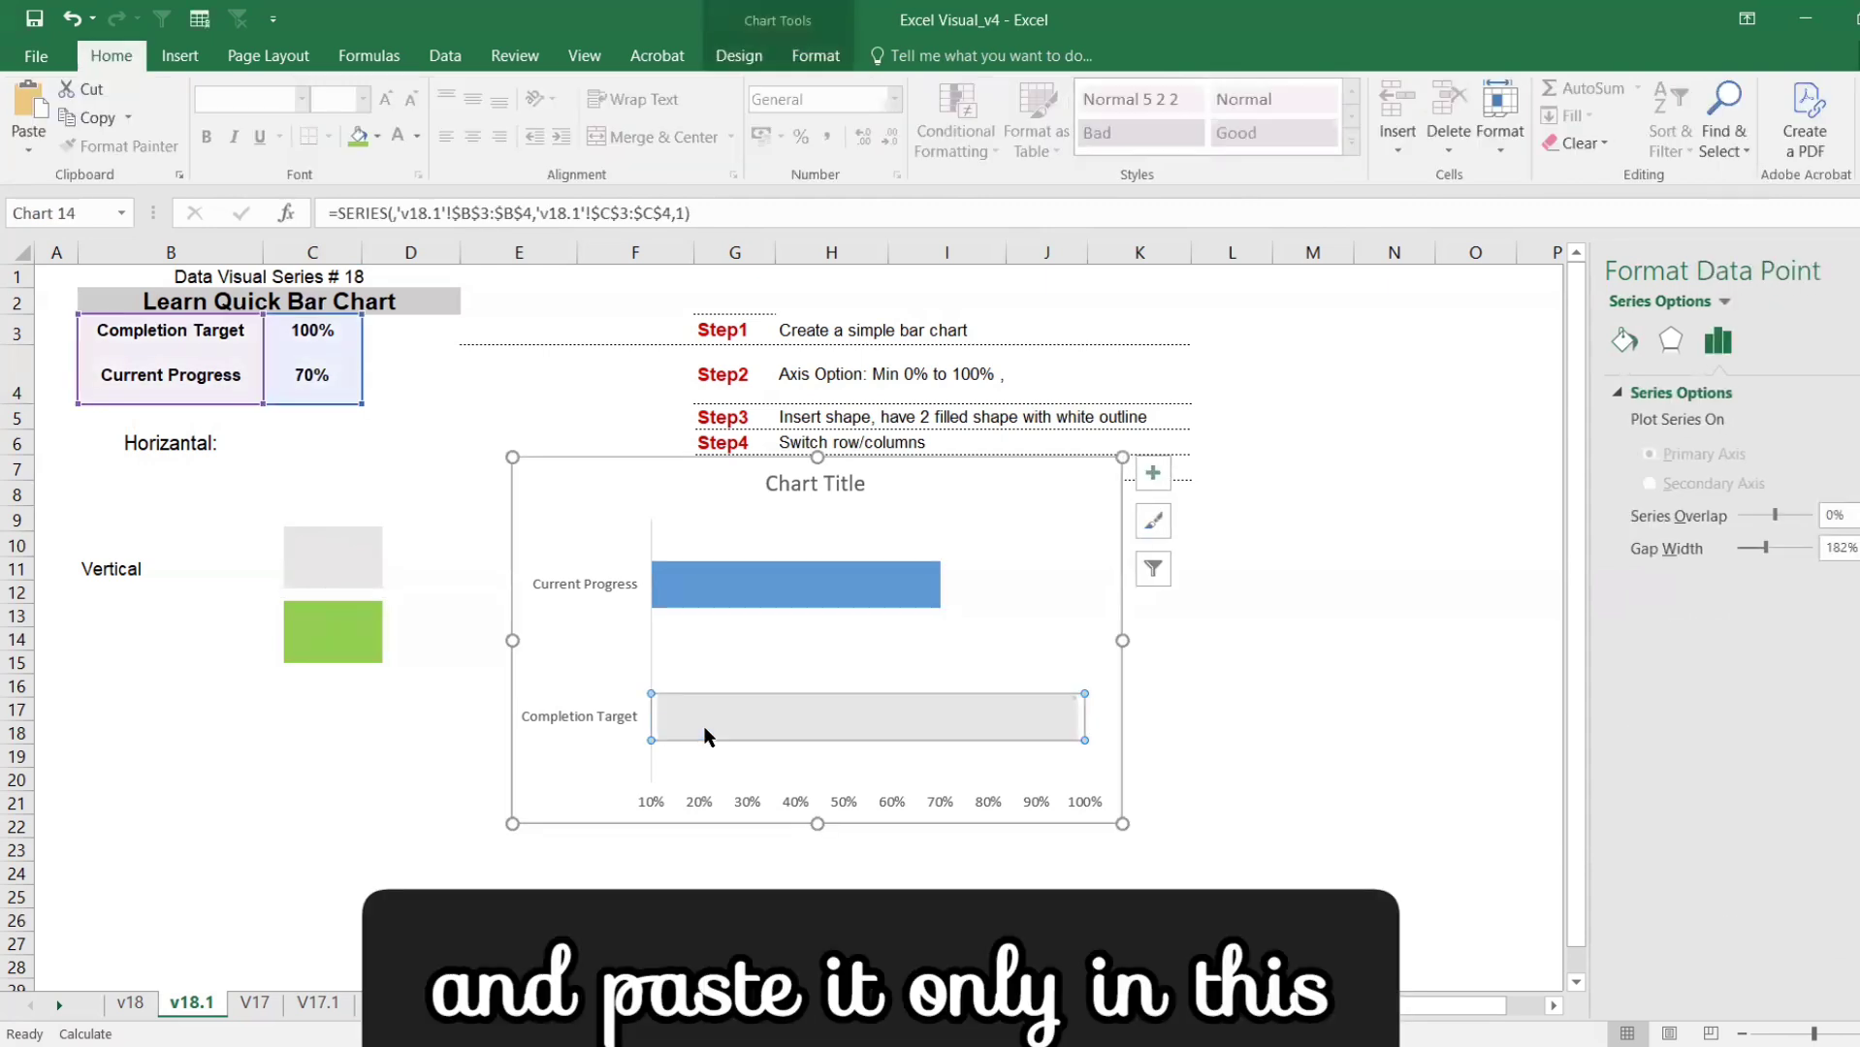
- Set the Completion Target bar's picture fill to Stack and Scale with
{"action": "right_click", "coordinate": [706, 735]}
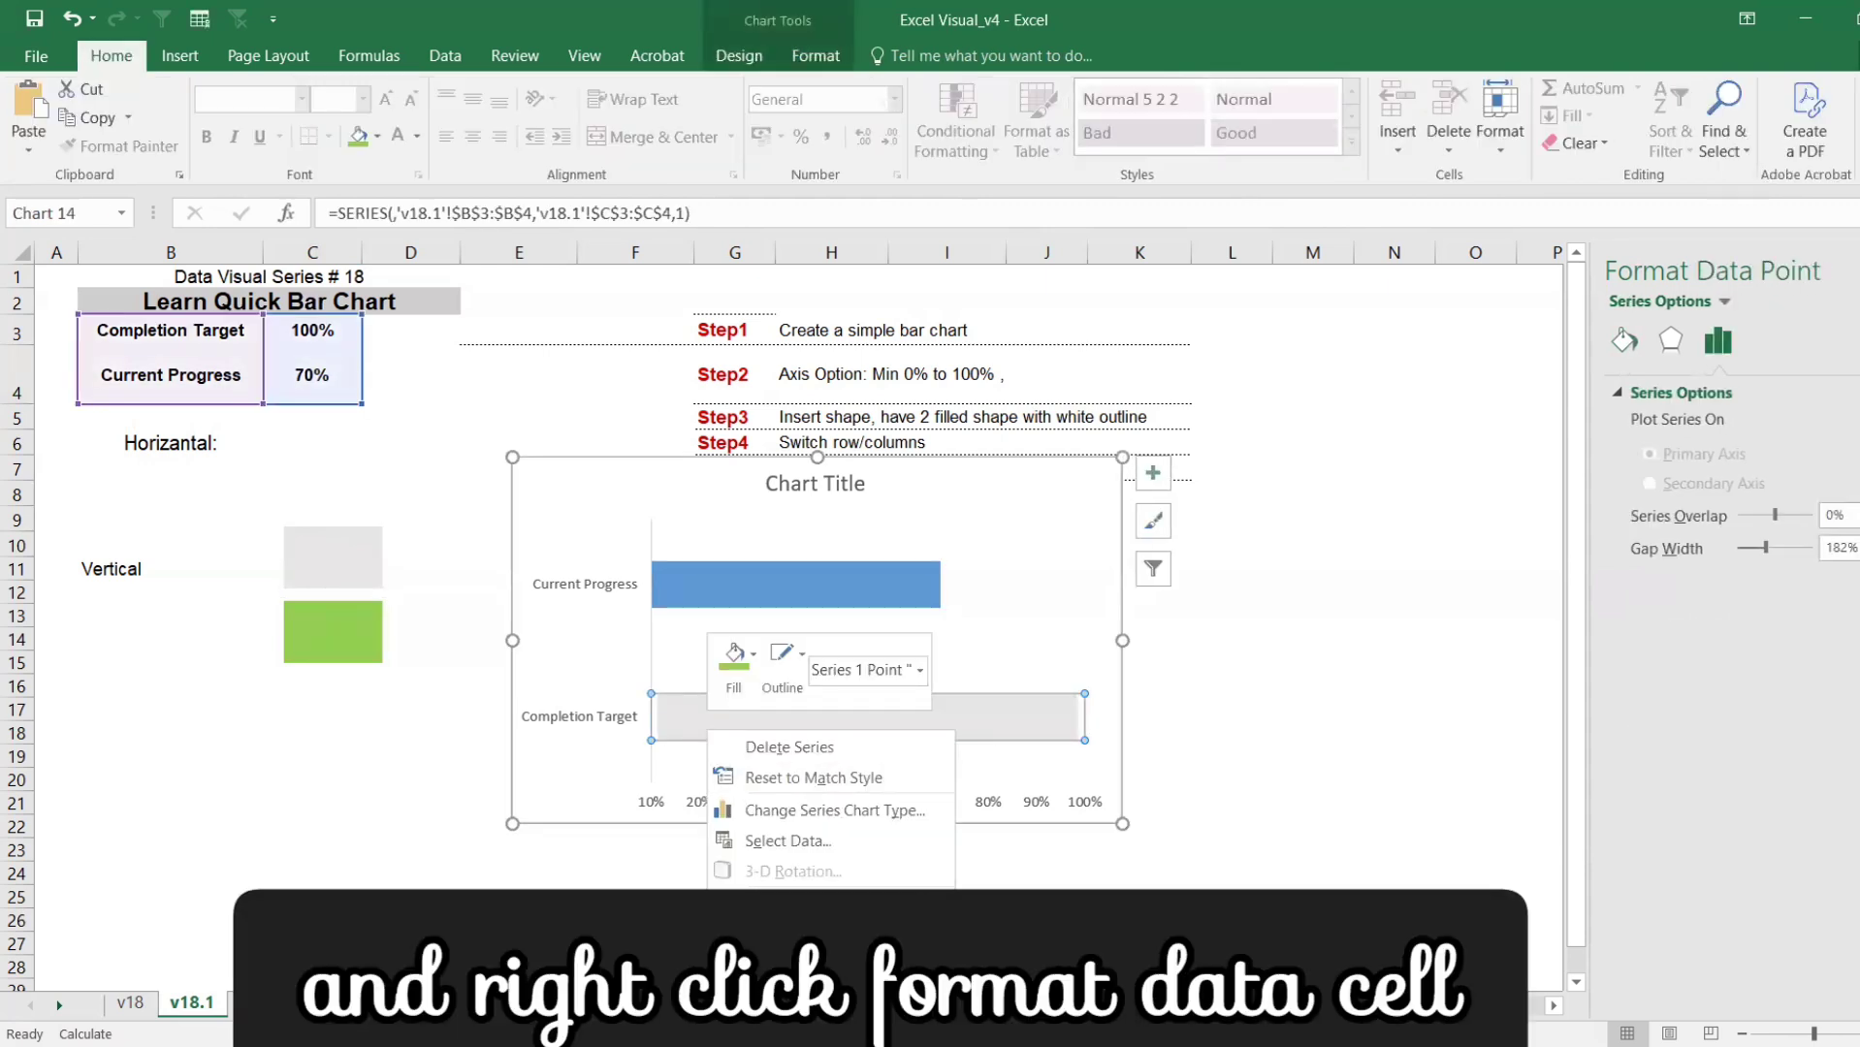
{"action": "key", "text": "Escape"}
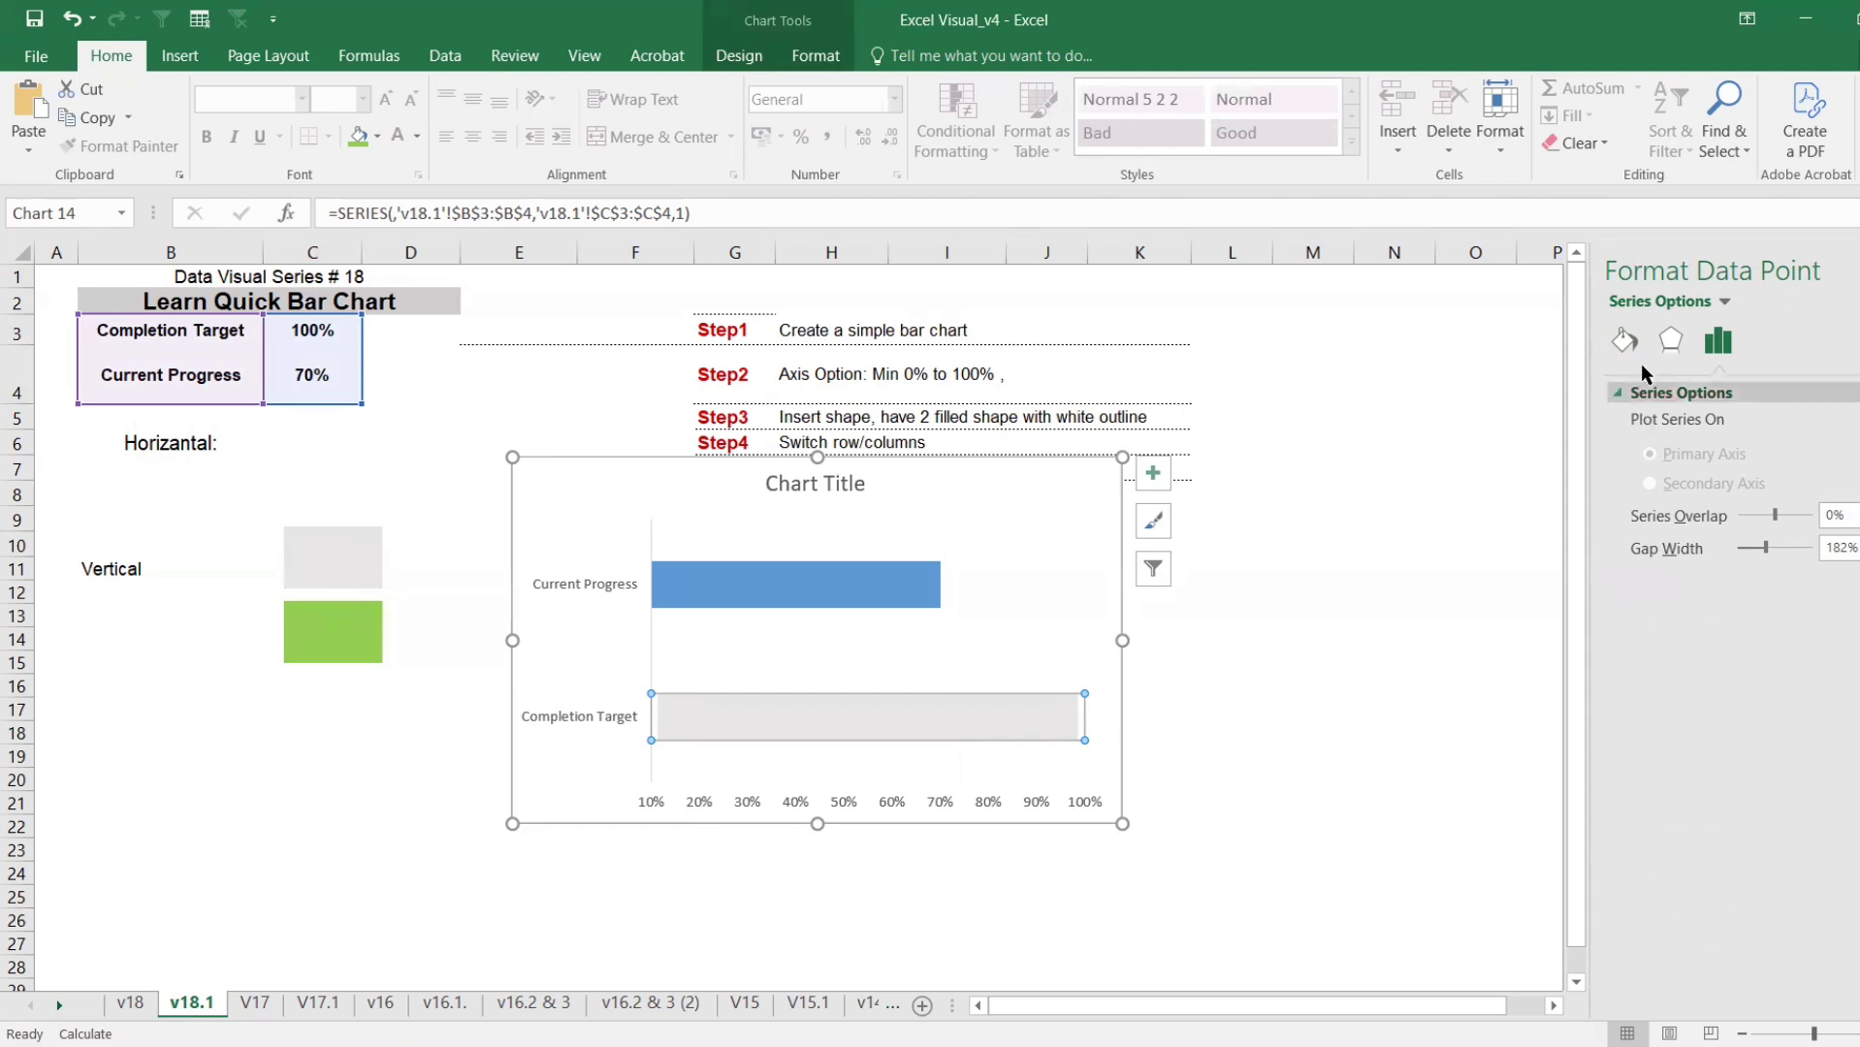
{"action": "left_click", "coordinate": [1628, 345]}
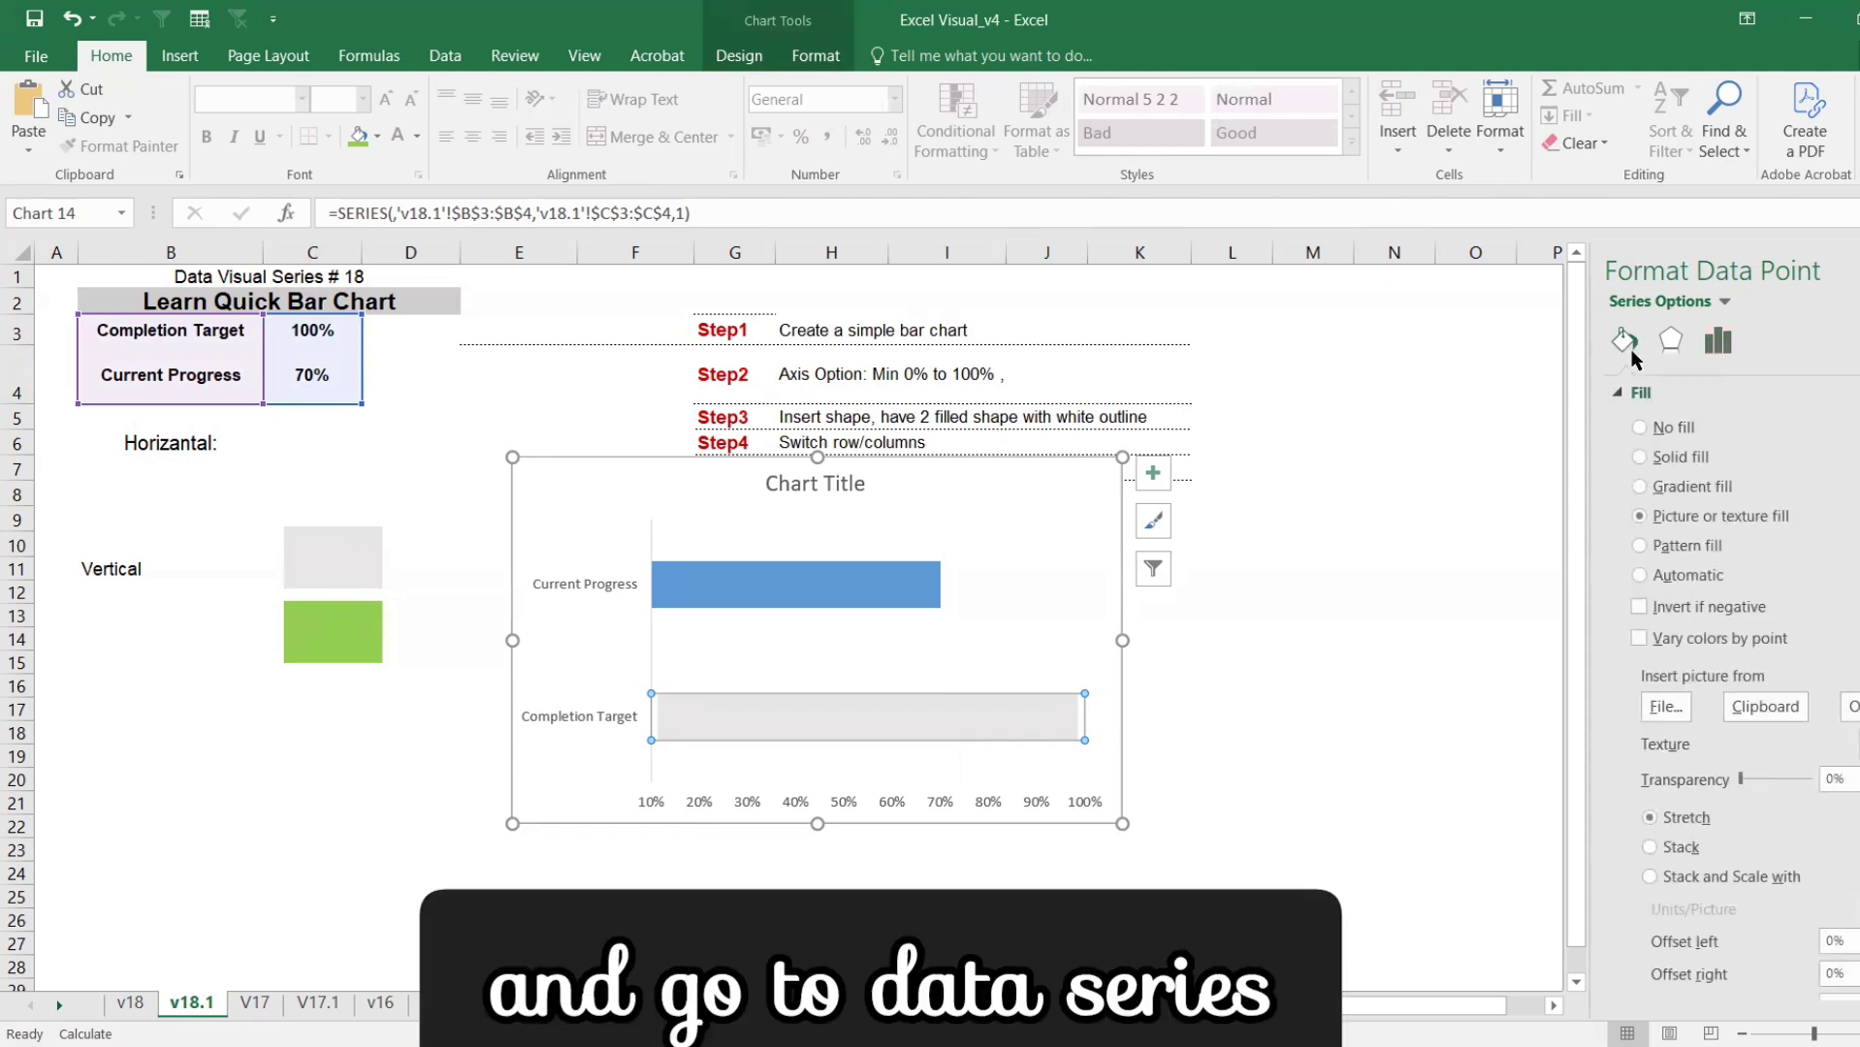
{"action": "scroll", "coordinate": [1722, 636], "scroll_direction": "down", "scroll_amount": 3}
{"action": "scroll", "coordinate": [1743, 692], "scroll_direction": "down", "scroll_amount": 1}
{"action": "left_click", "coordinate": [1698, 636]}
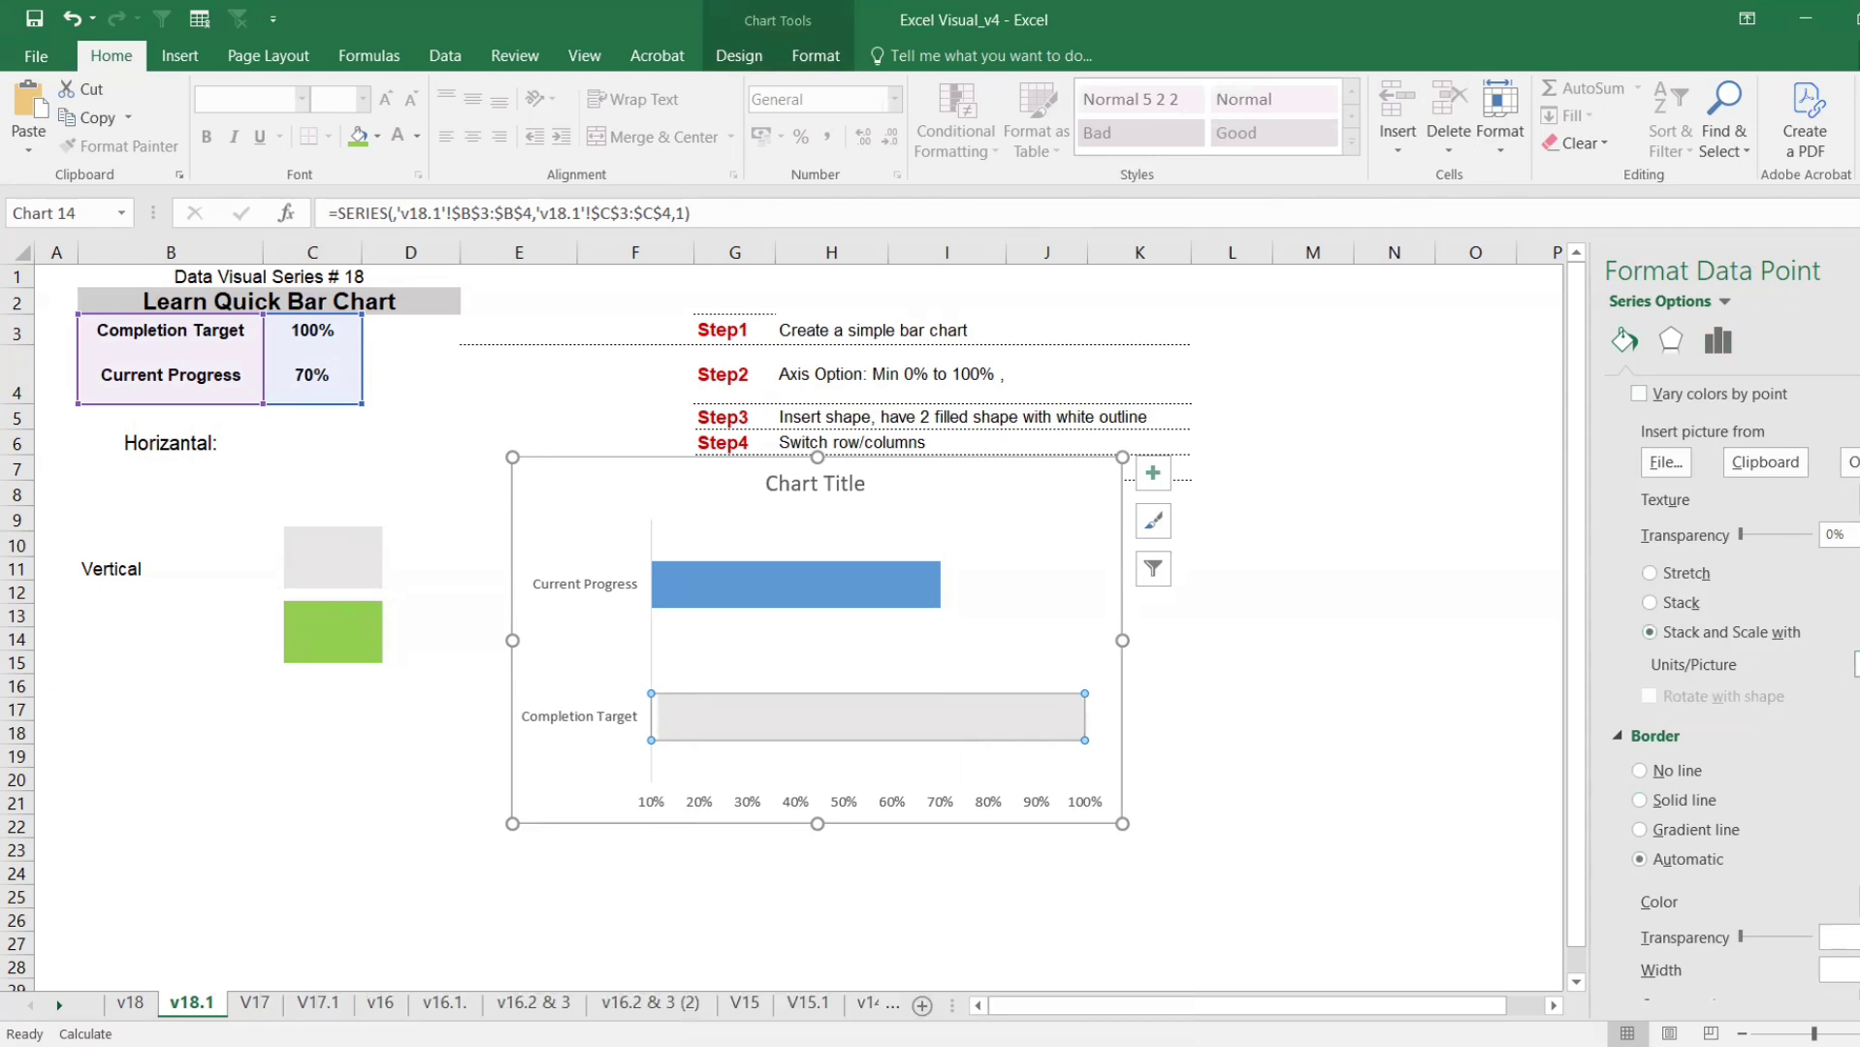
{"action": "left_click", "coordinate": [1341, 710]}
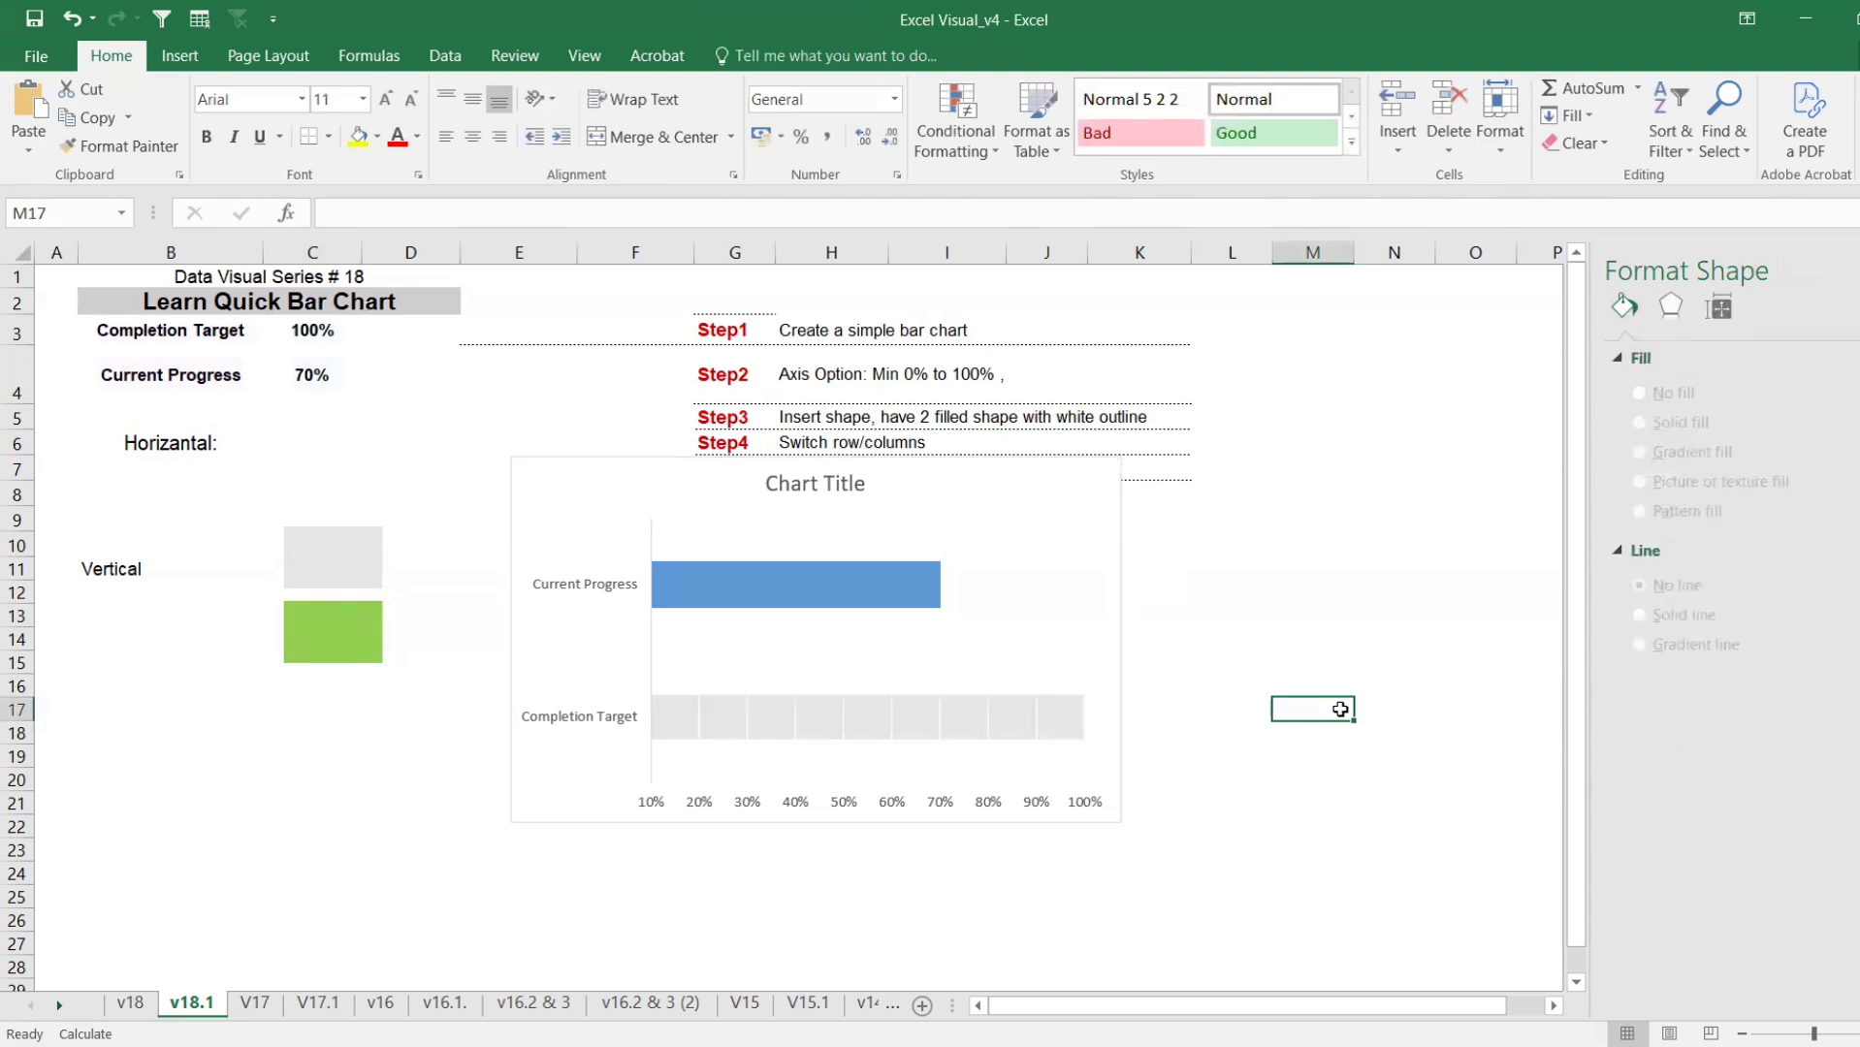
- Enlarge the bar chart so its lower corner reaches about the start of column N in row 24
{"action": "left_click", "coordinate": [1119, 819]}
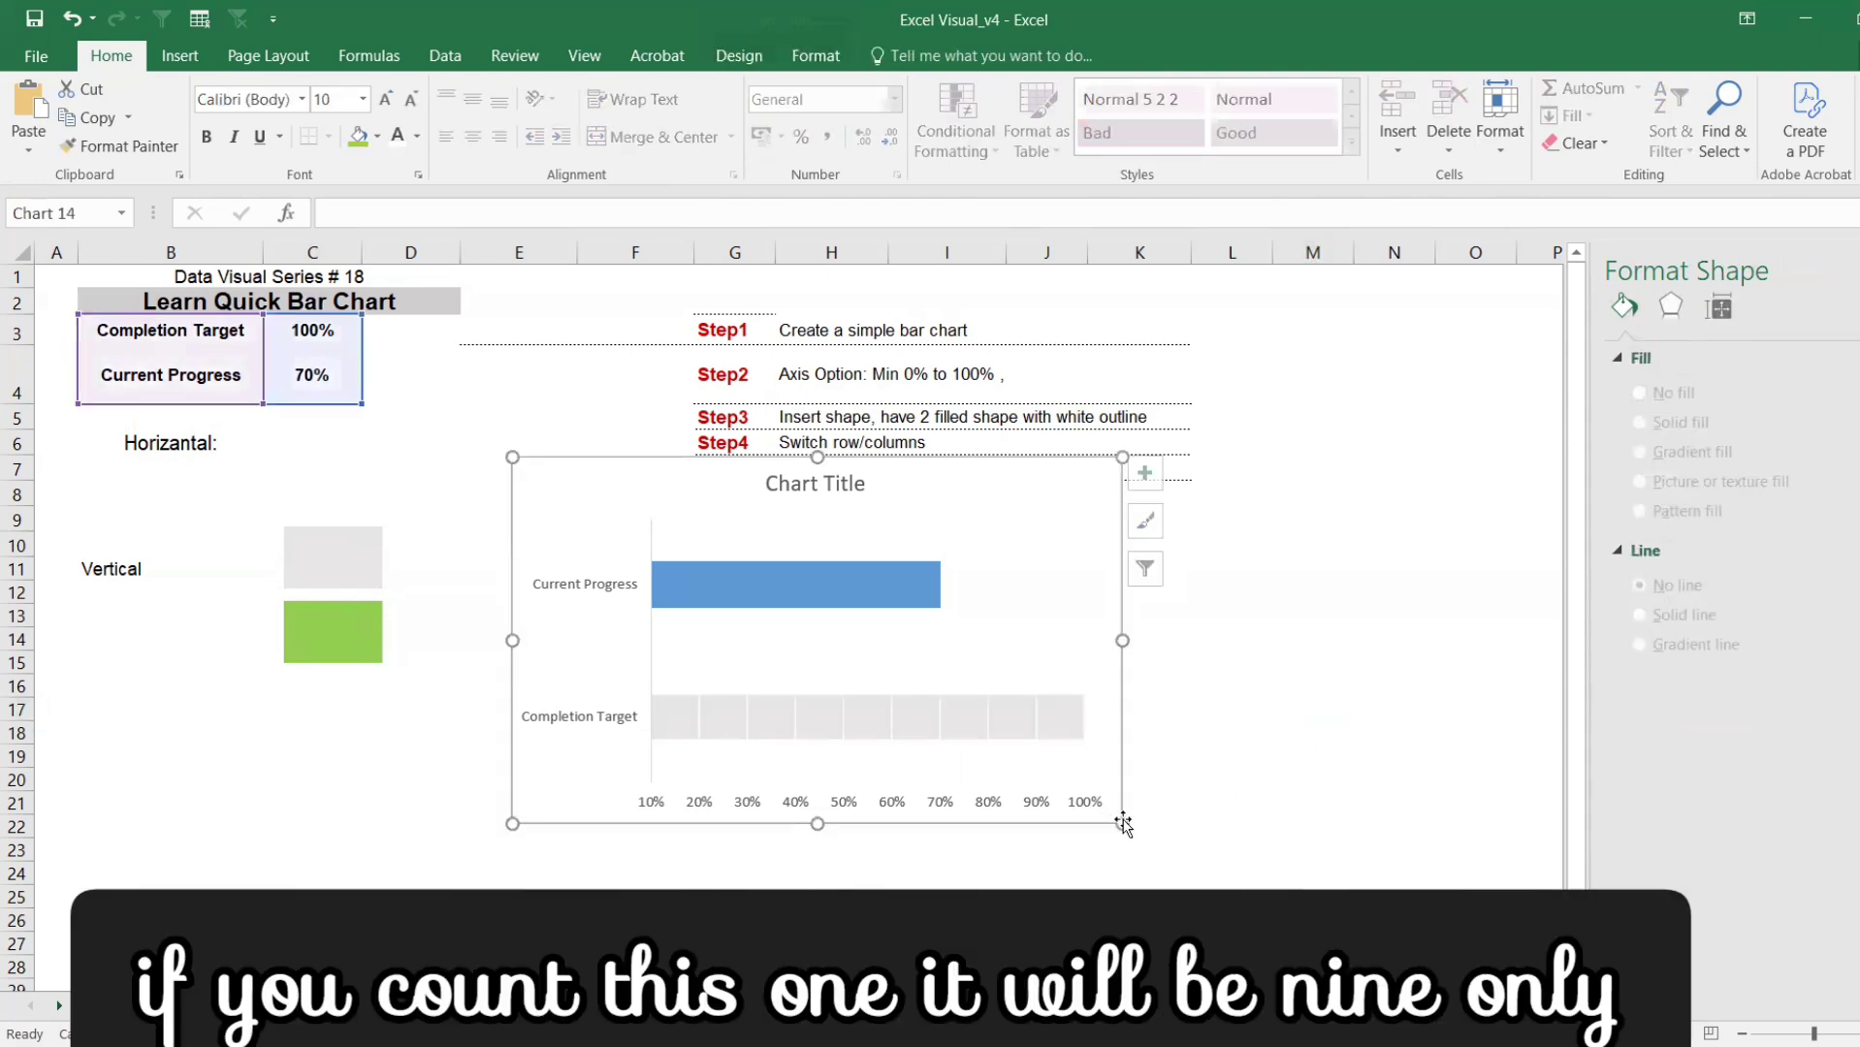
{"action": "left_click_drag", "start_coordinate": [1121, 829], "coordinate": [1364, 867]}
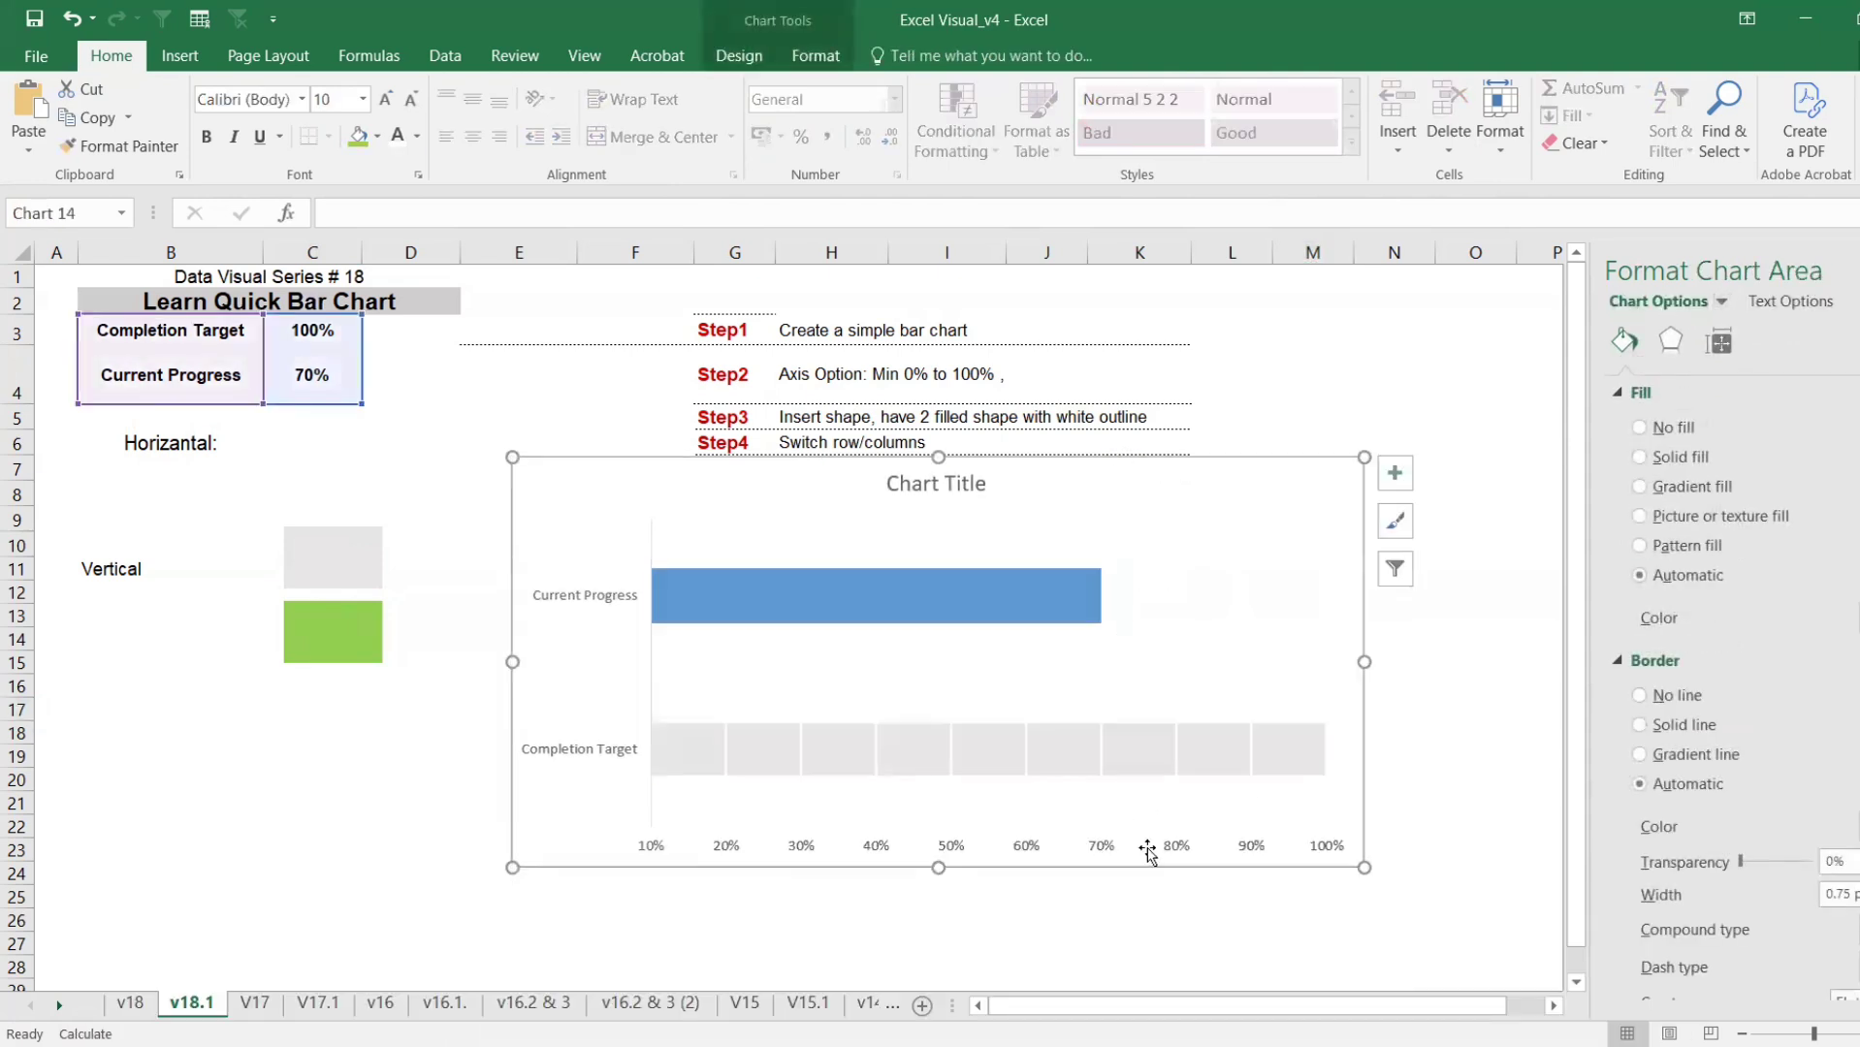
{"action": "mouse_move", "coordinate": [720, 757]}
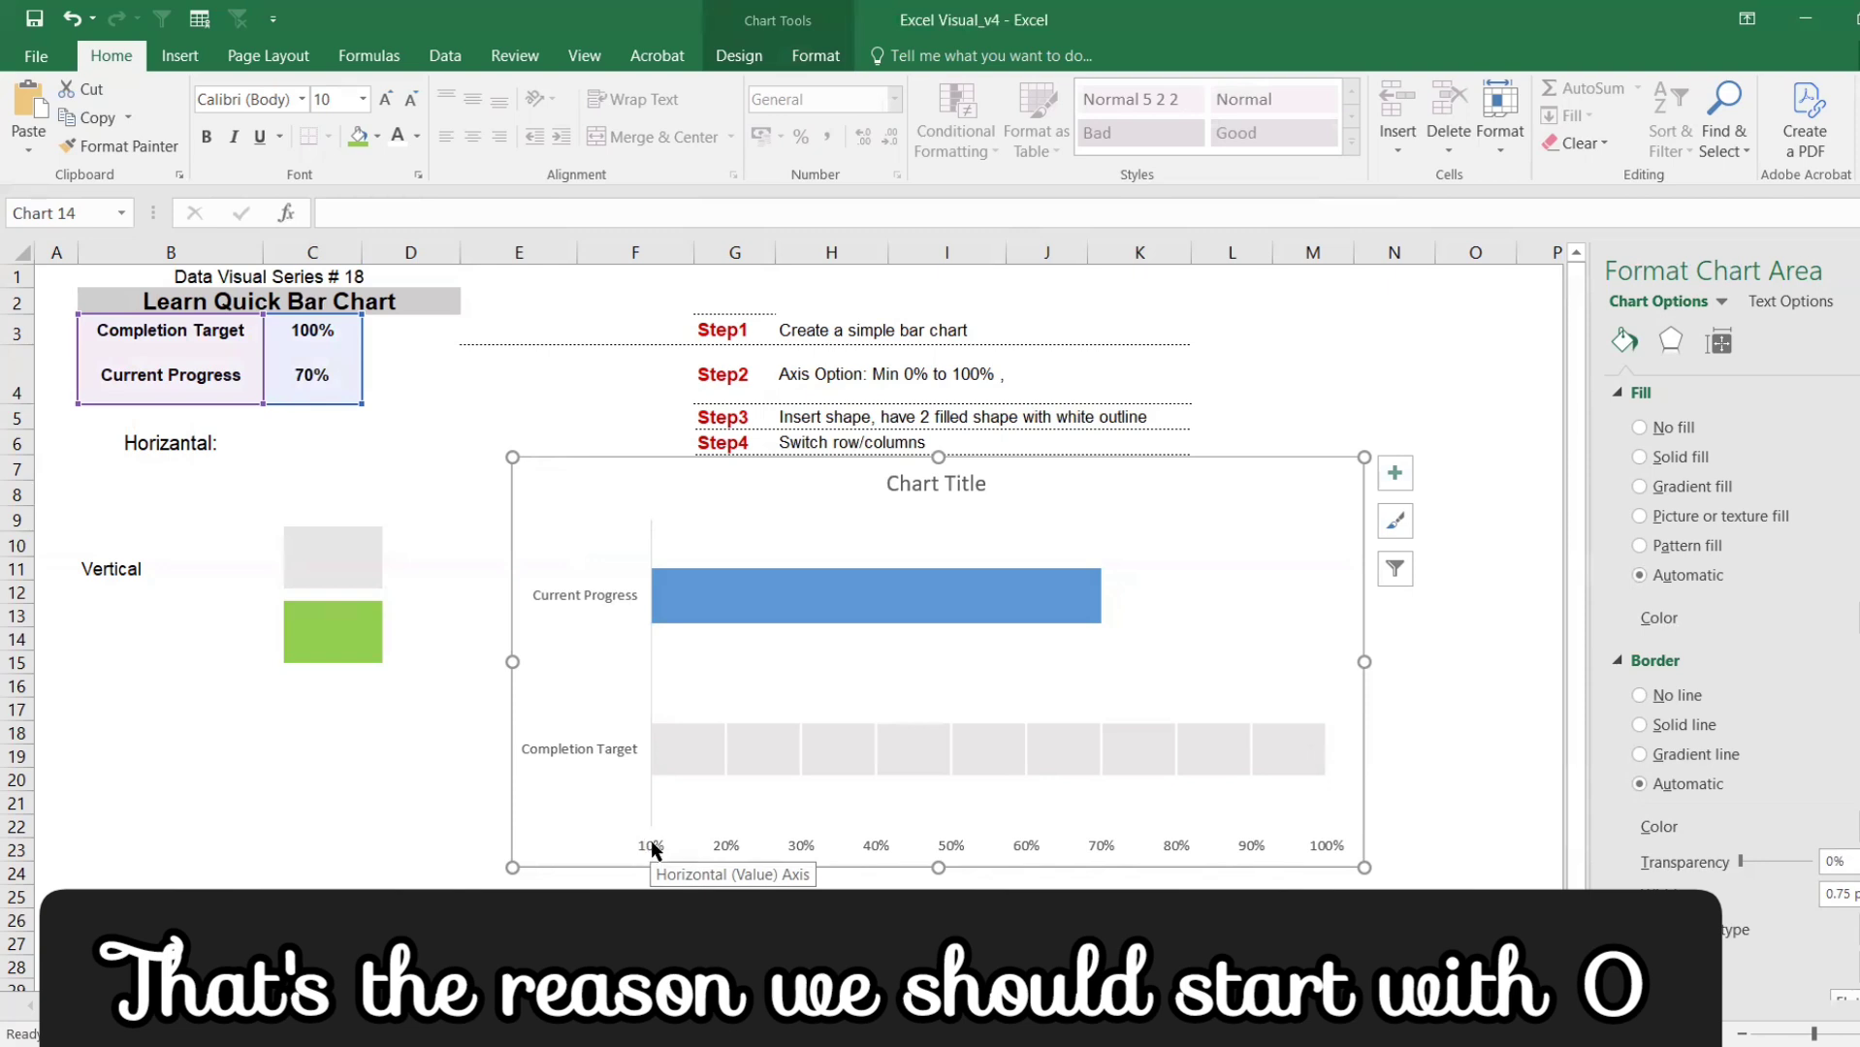
- Set the minimum bound of the chart's horizontal percentage axis to 0.0
{"action": "left_click", "coordinate": [650, 842]}
{"action": "right_click", "coordinate": [651, 842]}
{"action": "left_click", "coordinate": [687, 825]}
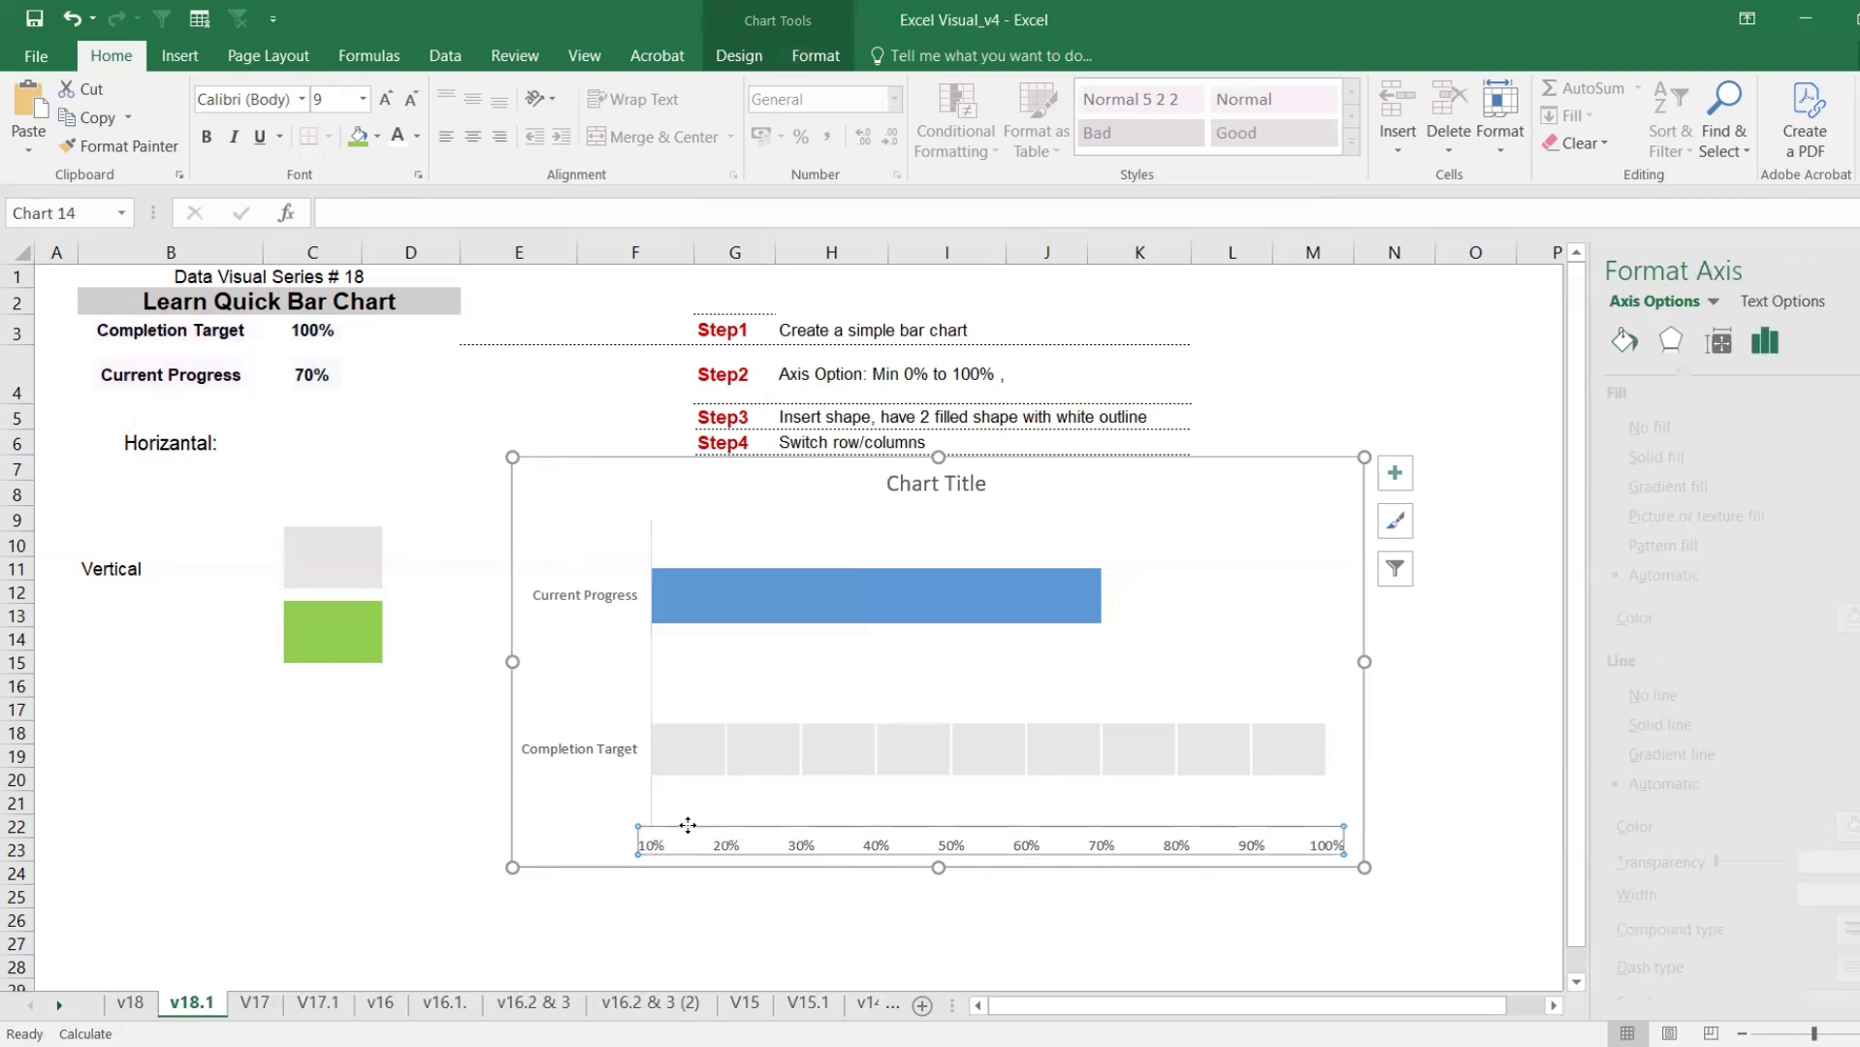
{"action": "left_click", "coordinate": [1791, 450]}
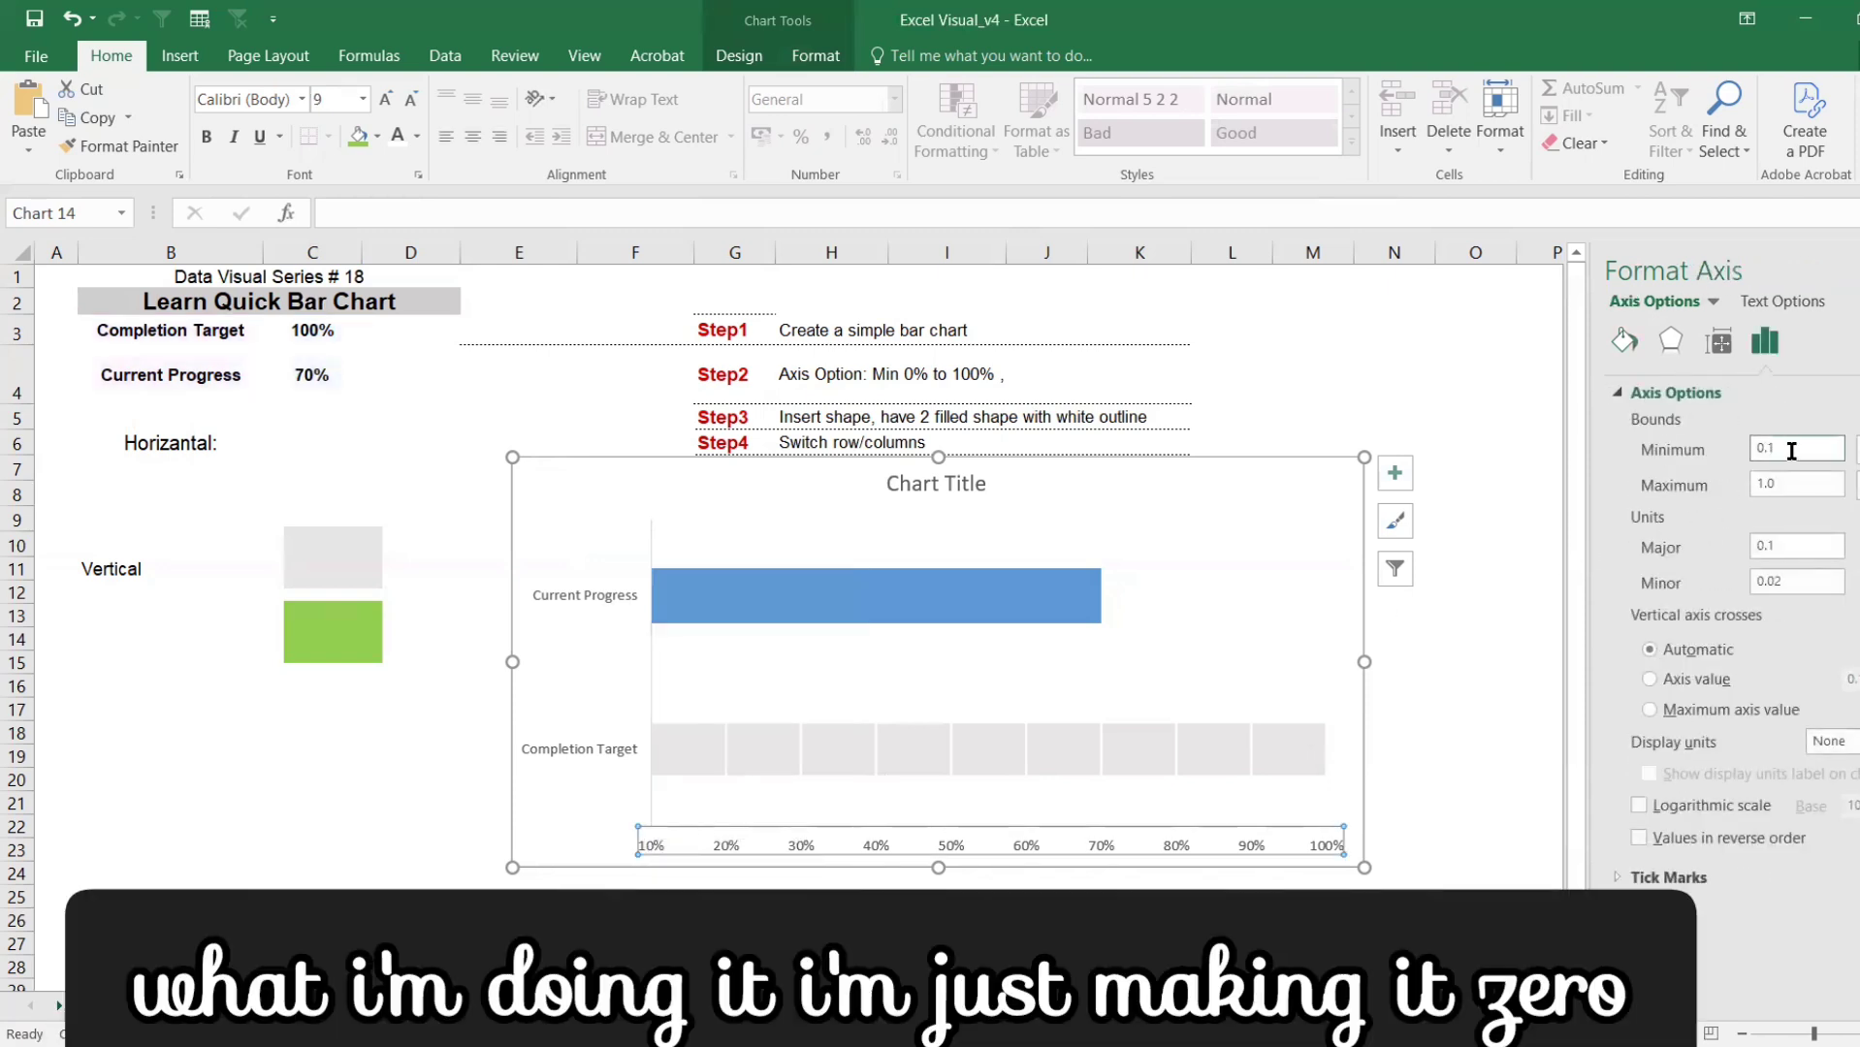
{"action": "type", "text": ".0"}
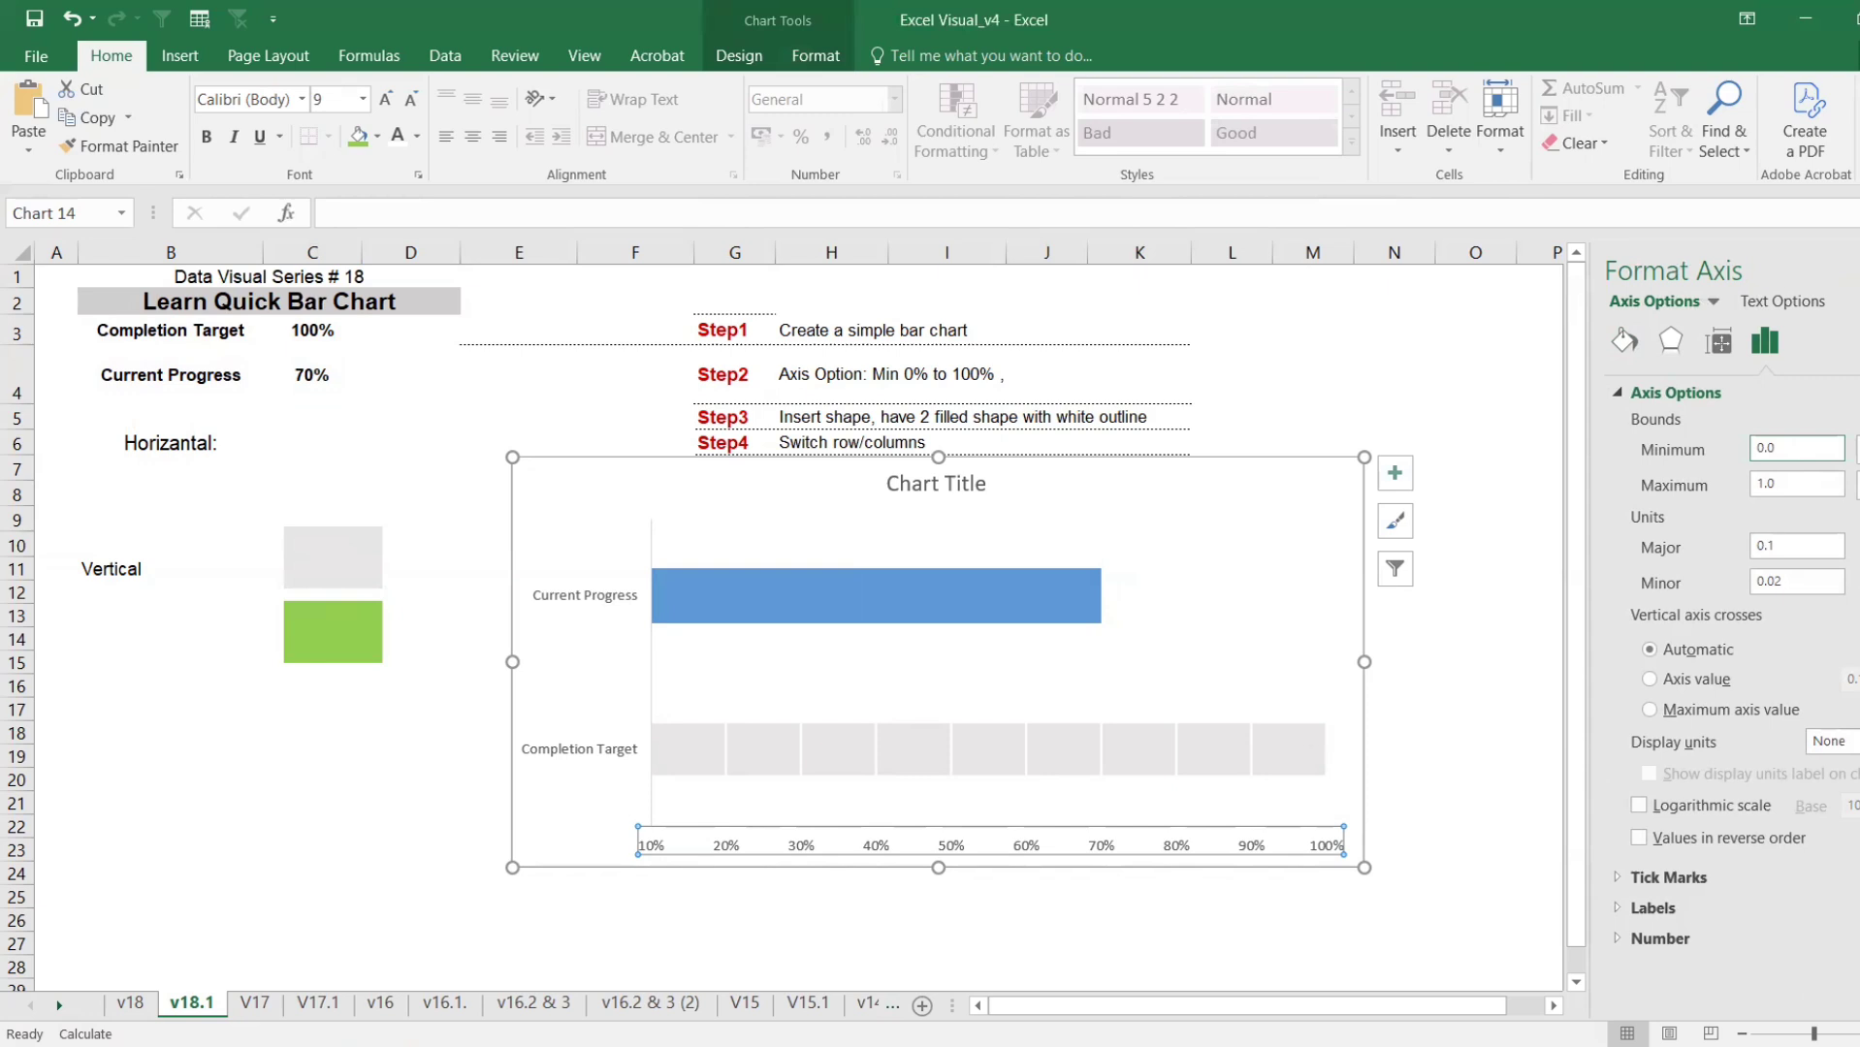
{"action": "left_click", "coordinate": [1474, 642]}
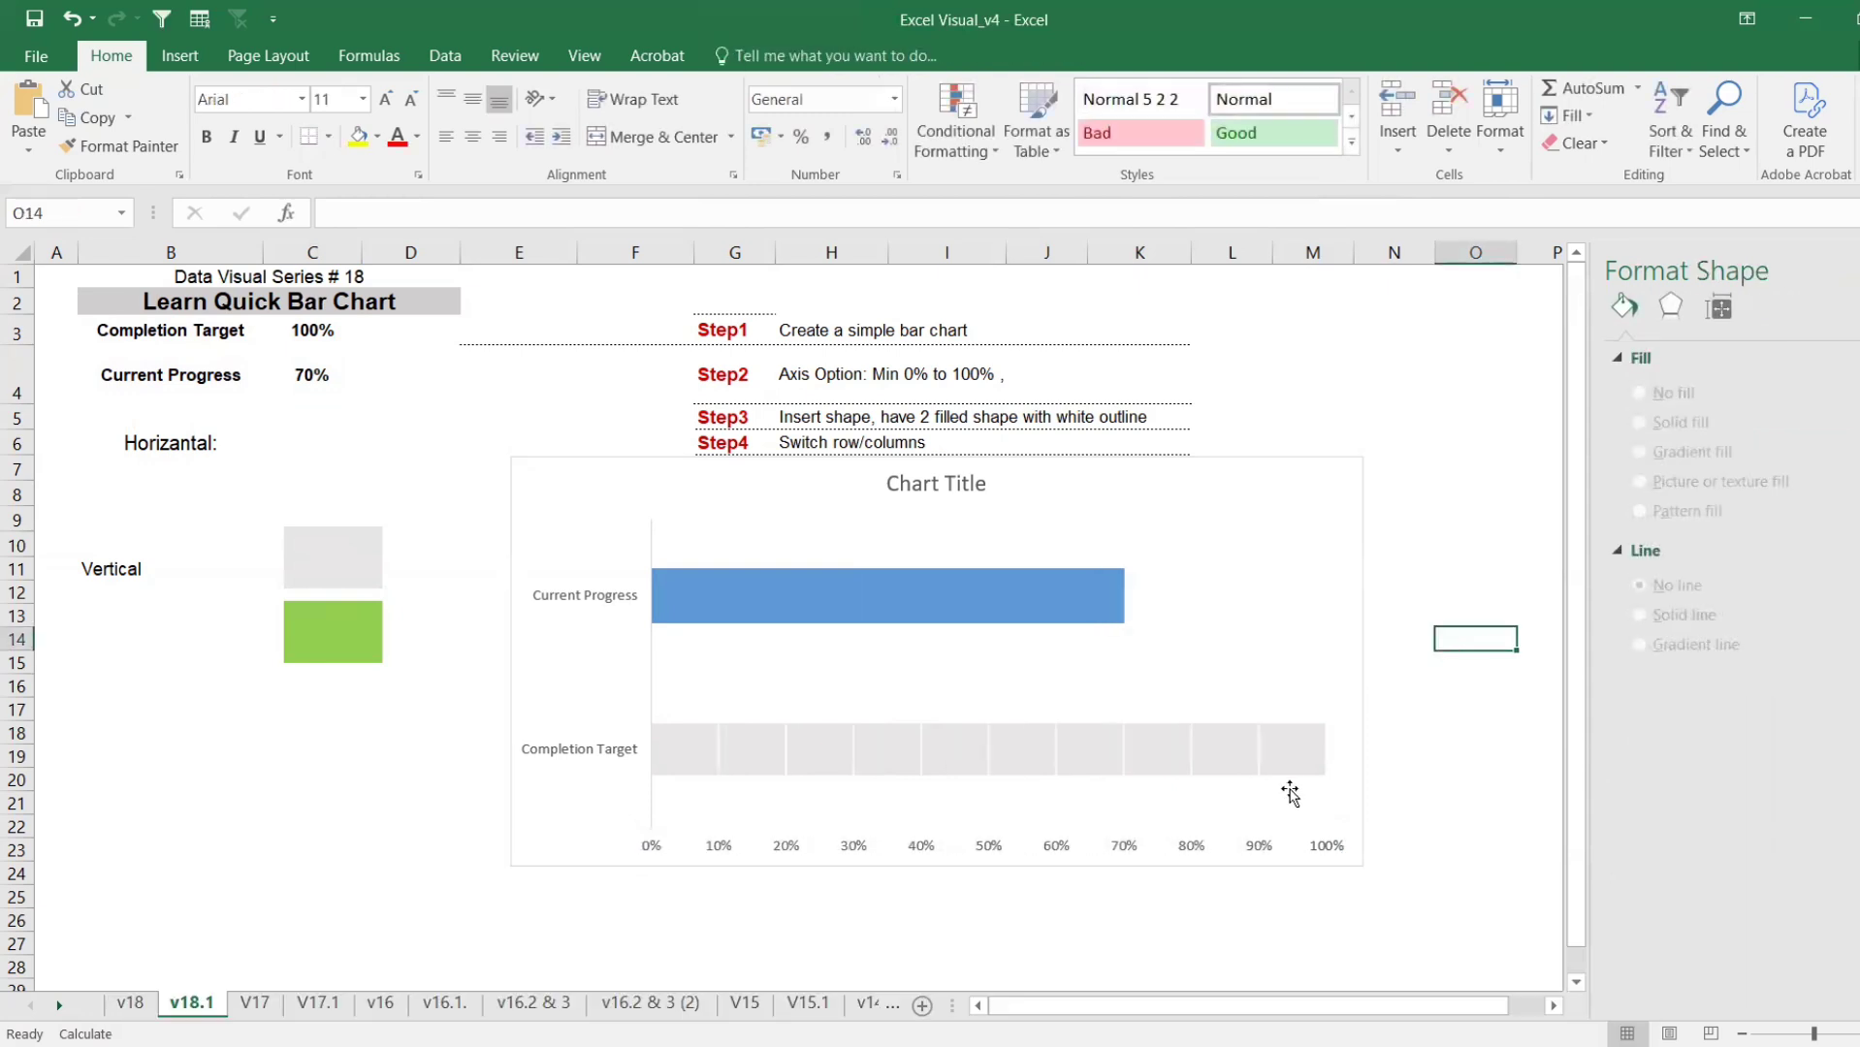
{"action": "mouse_move", "coordinate": [1149, 766]}
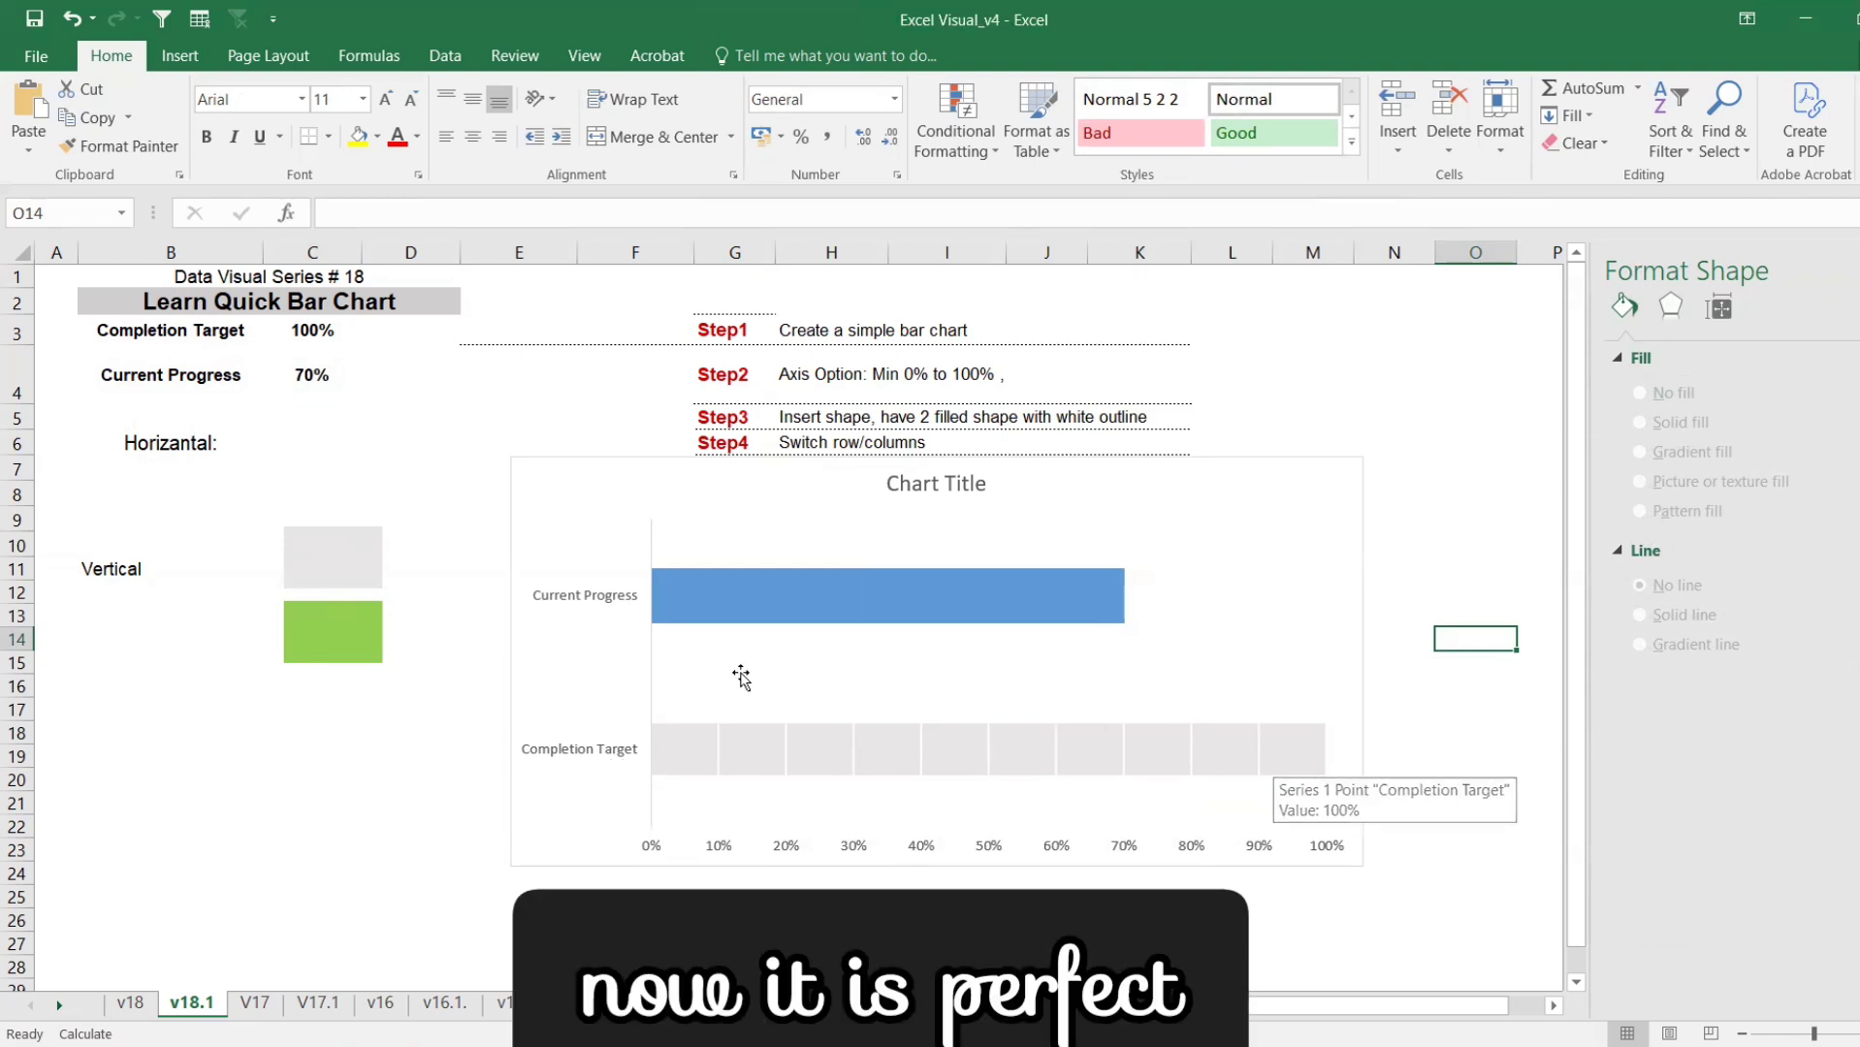
- Copy the green rectangle and paste it as the fill of only the Current Progress bar
{"action": "left_click", "coordinate": [315, 618]}
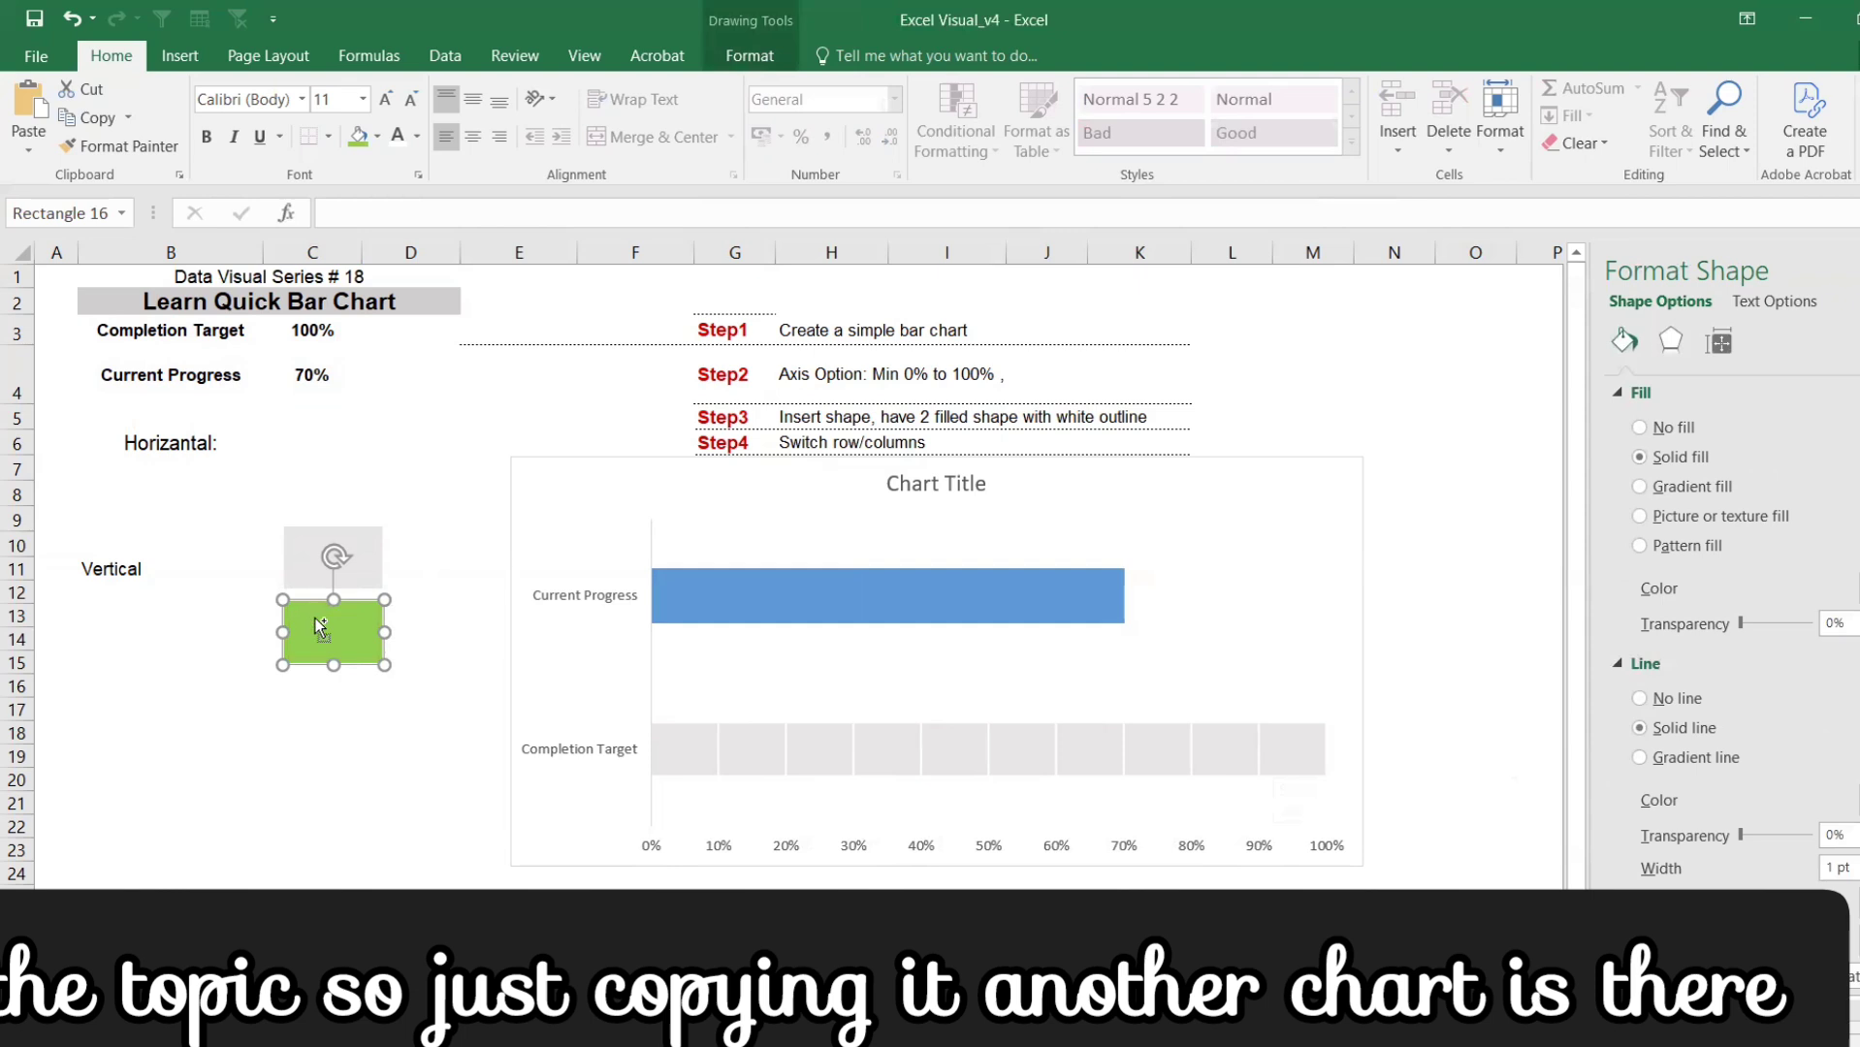
{"action": "left_click", "coordinate": [754, 598]}
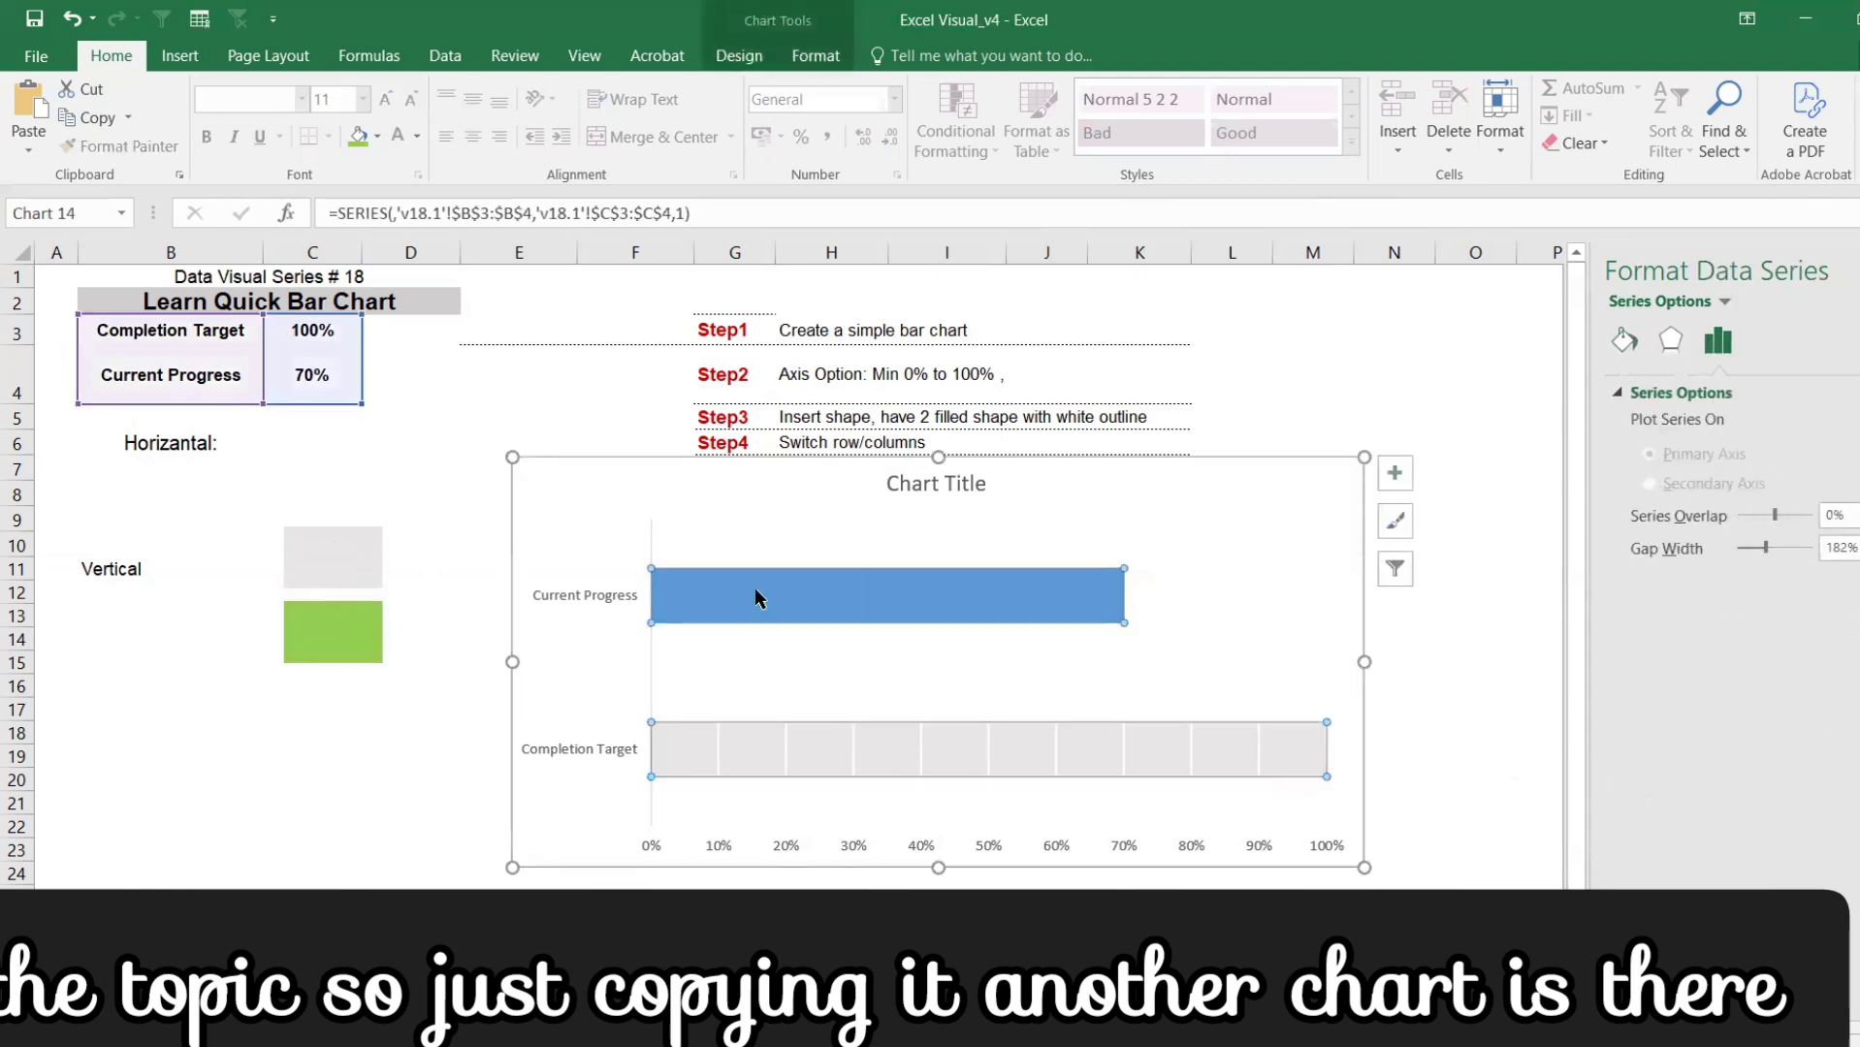
{"action": "left_click", "coordinate": [754, 598]}
{"action": "key", "text": "ctrl+v"}
- Set the Current Progress bar's picture fill to Stack and Scale with
{"action": "right_click", "coordinate": [756, 591]}
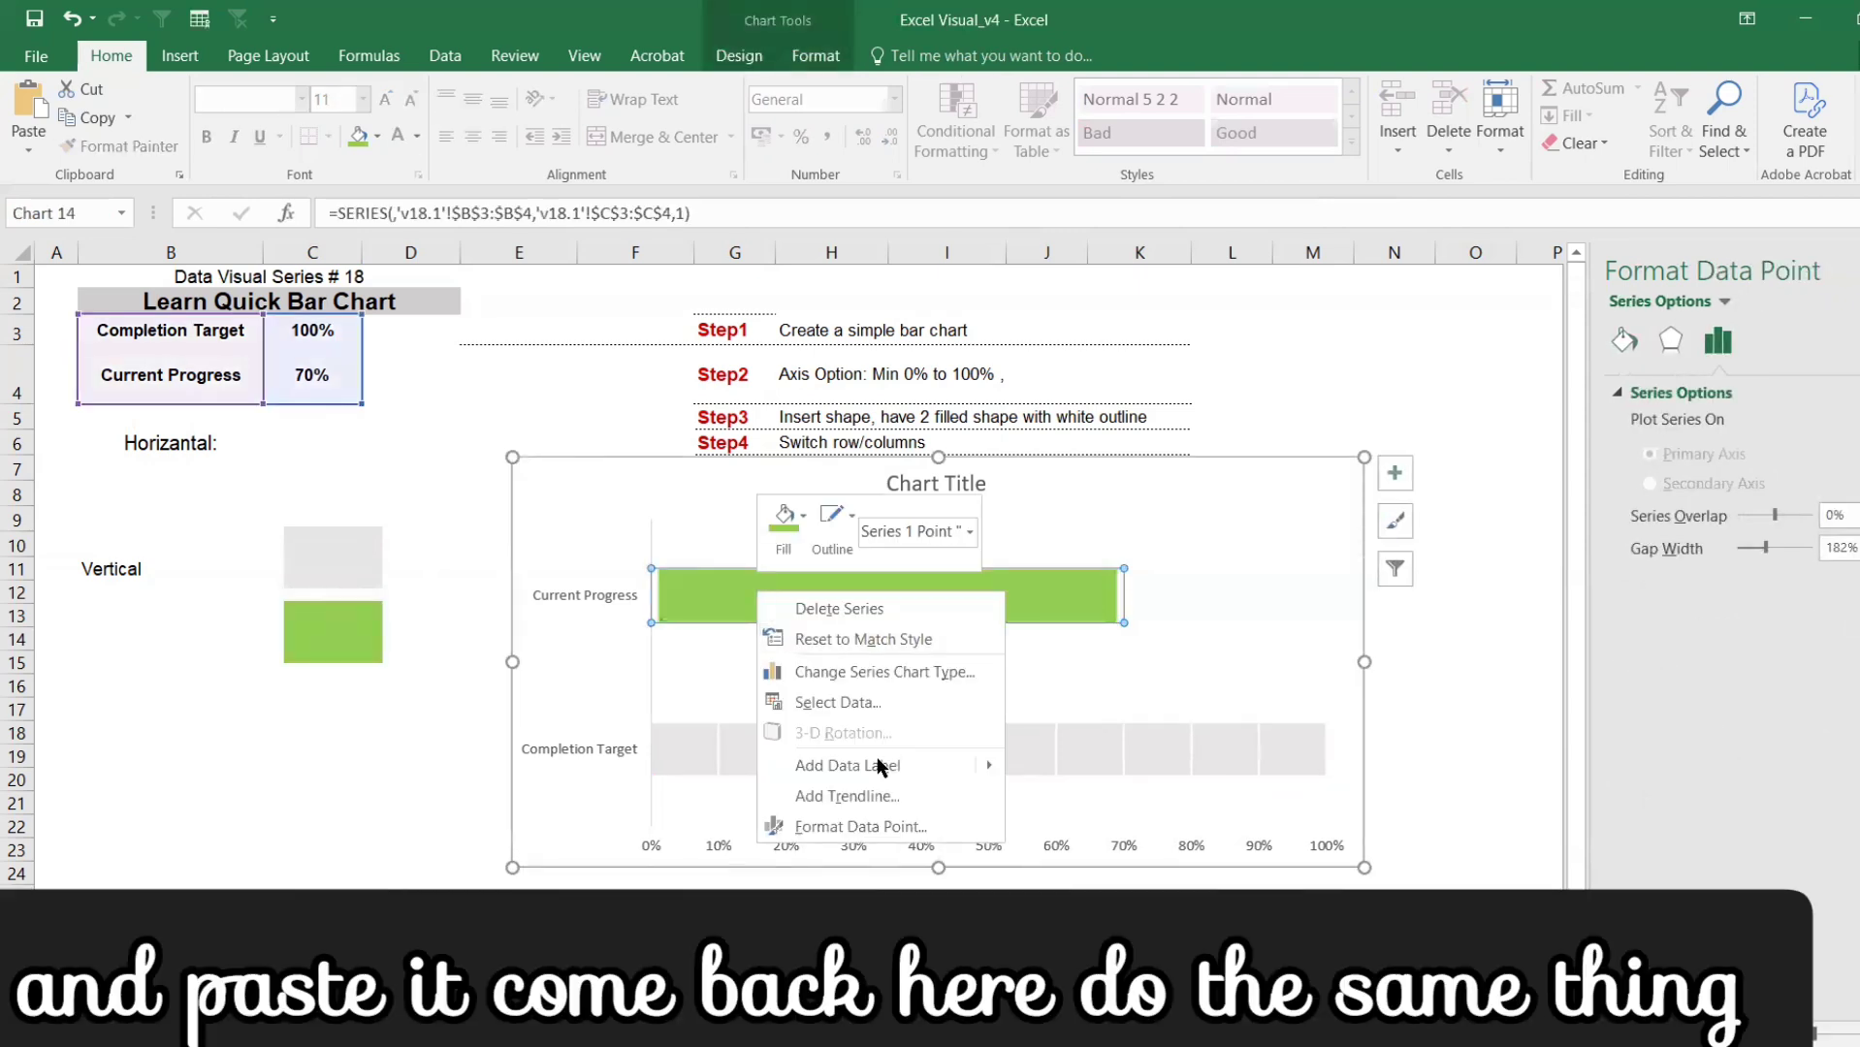
{"action": "left_click", "coordinate": [871, 821]}
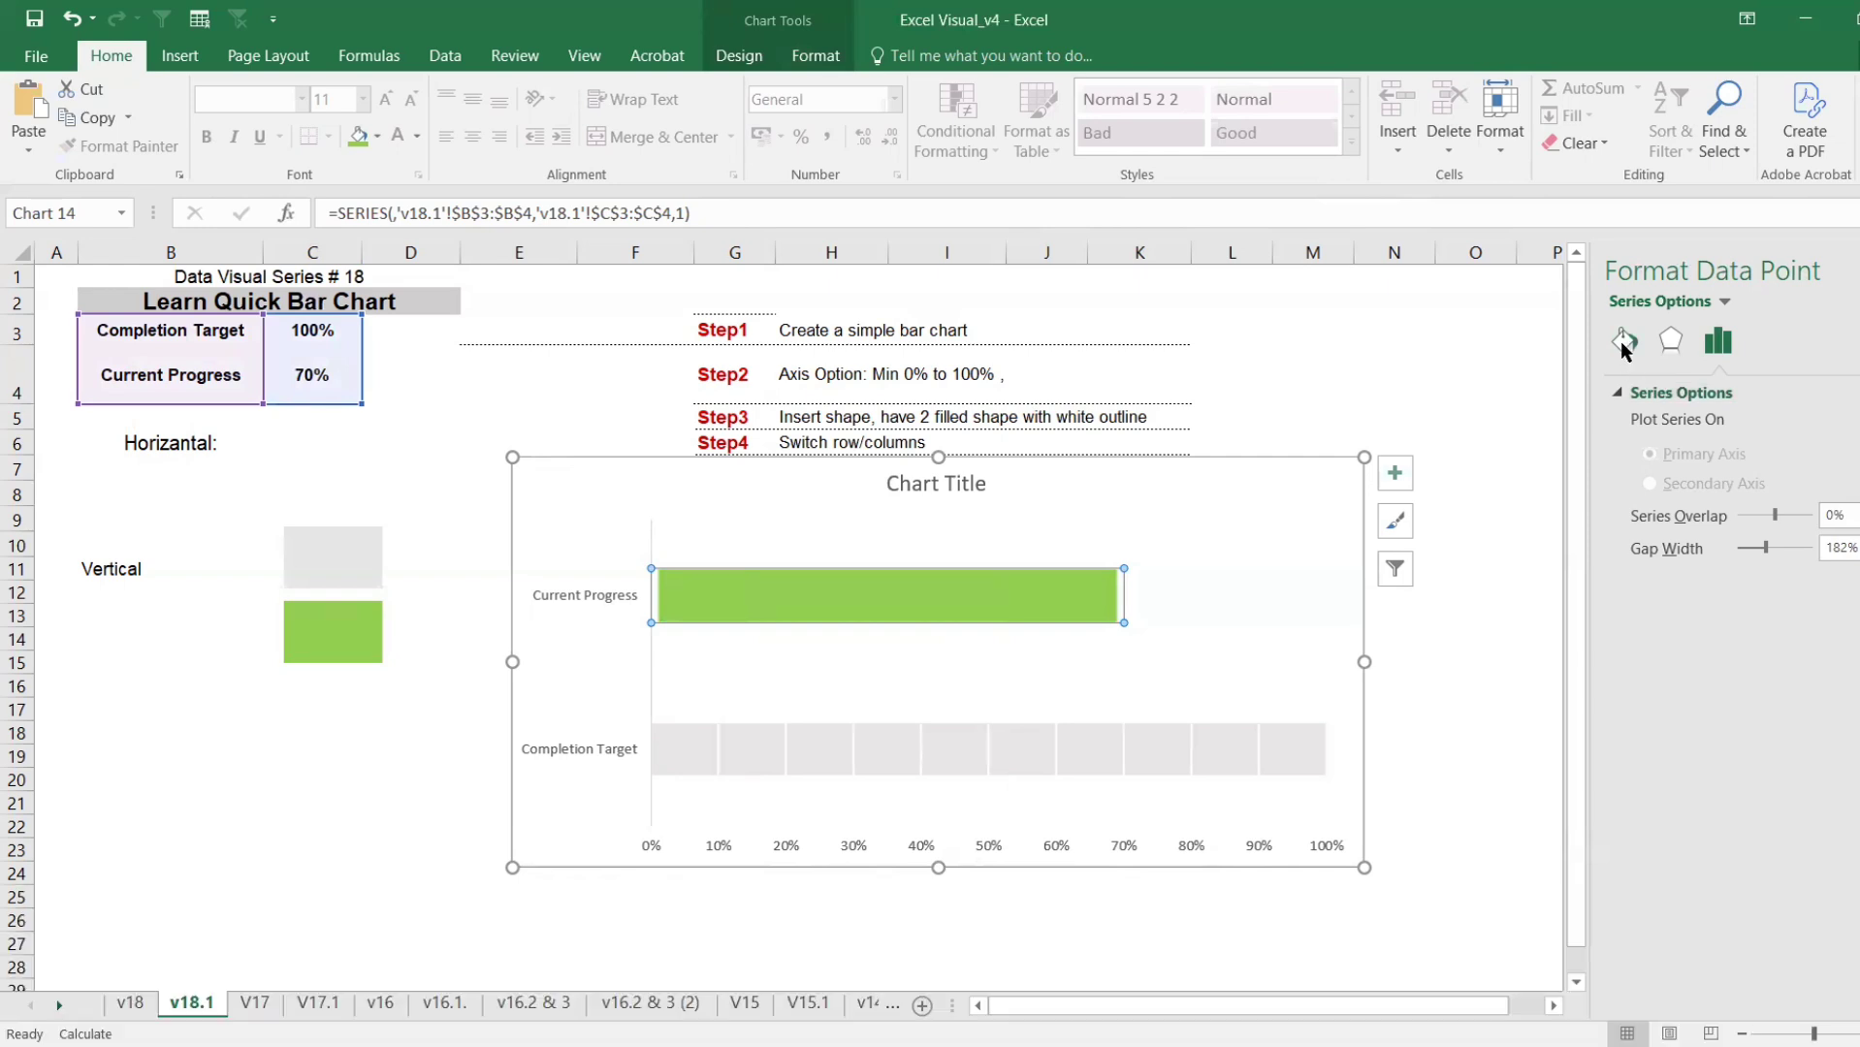
{"action": "left_click", "coordinate": [1624, 341]}
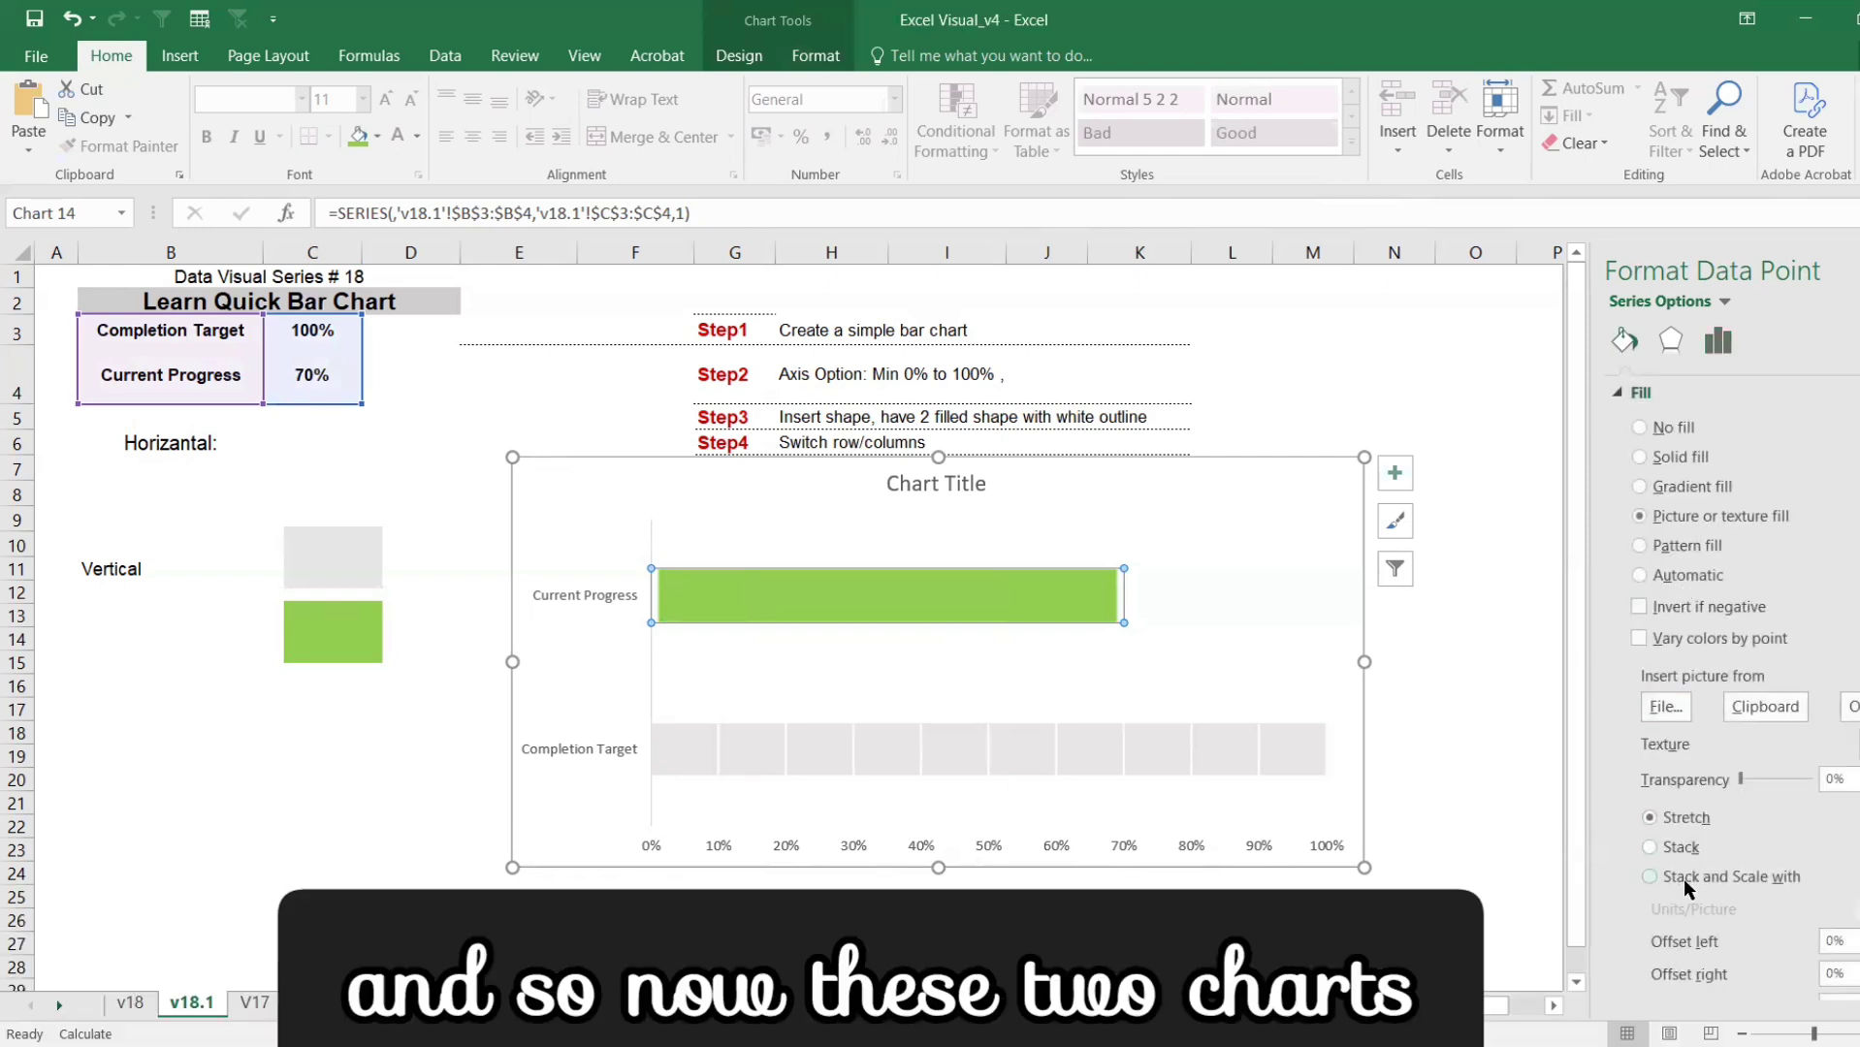
{"action": "left_click", "coordinate": [1687, 878]}
{"action": "scroll", "coordinate": [1819, 856], "scroll_direction": "down", "scroll_amount": 1}
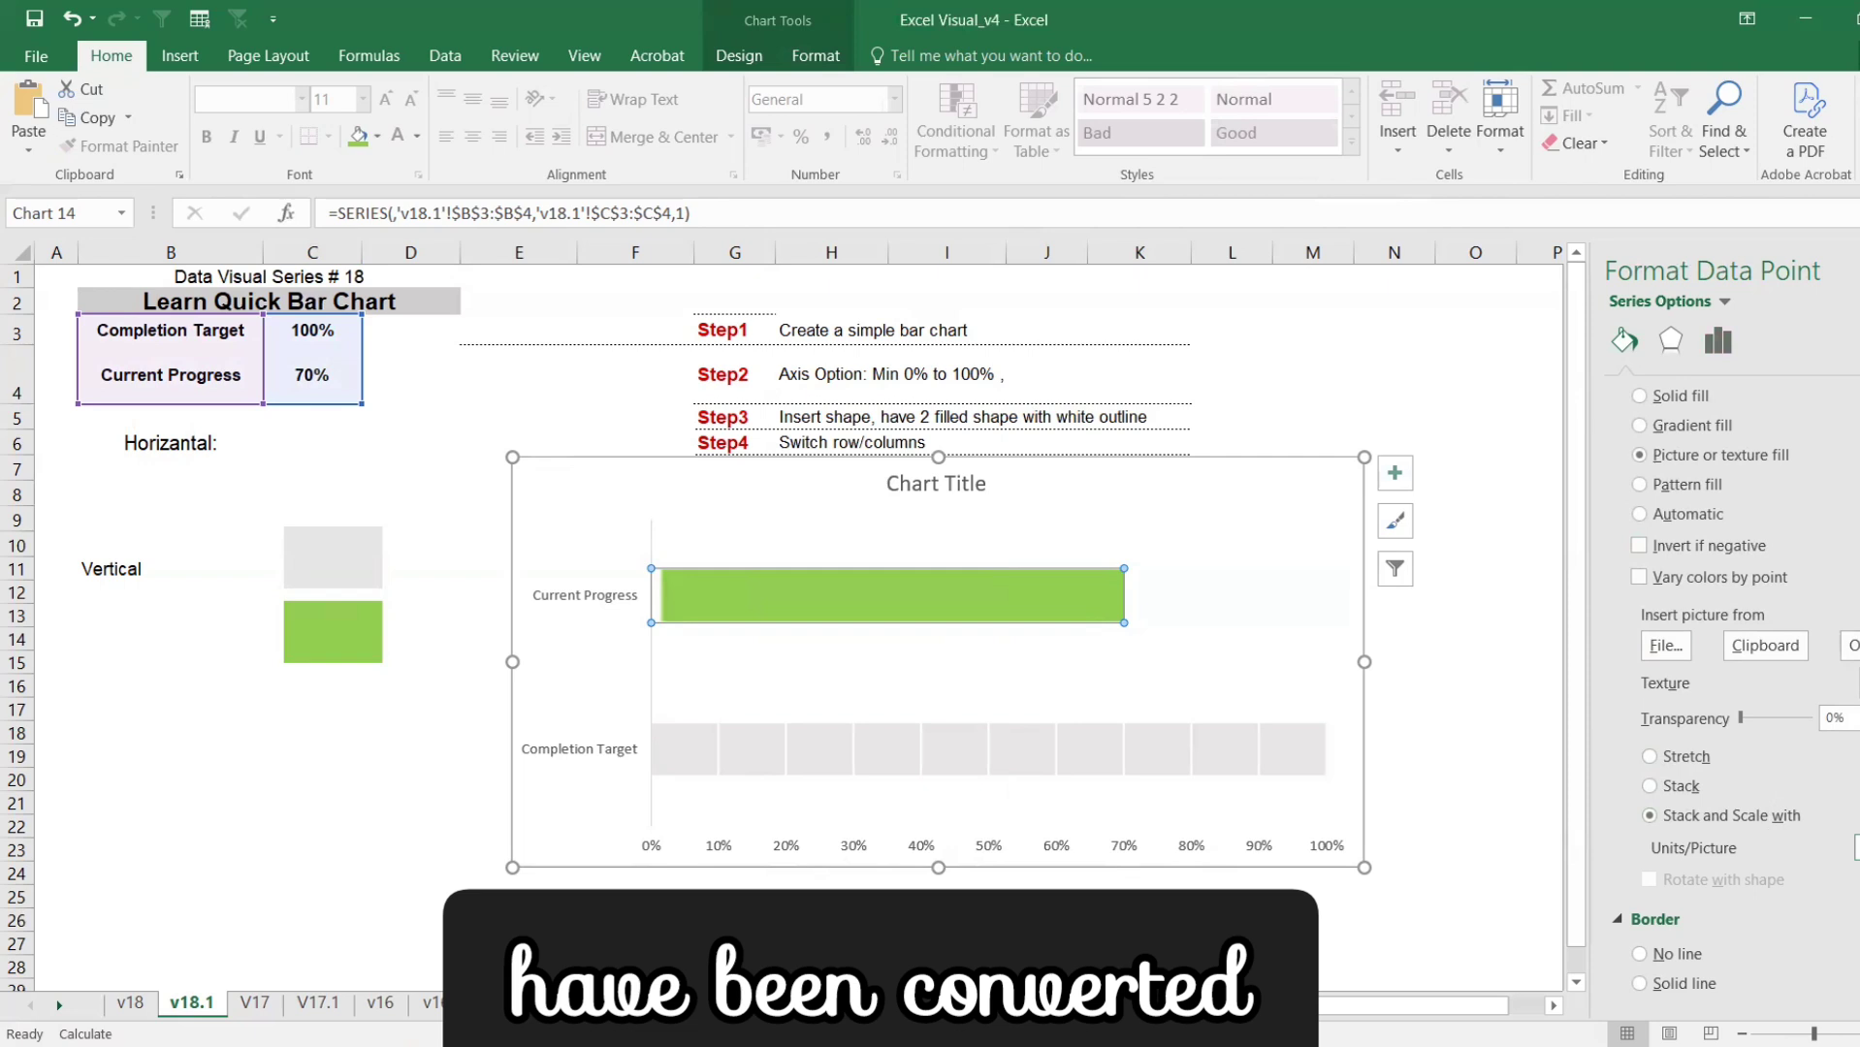
{"action": "left_click", "coordinate": [1481, 729]}
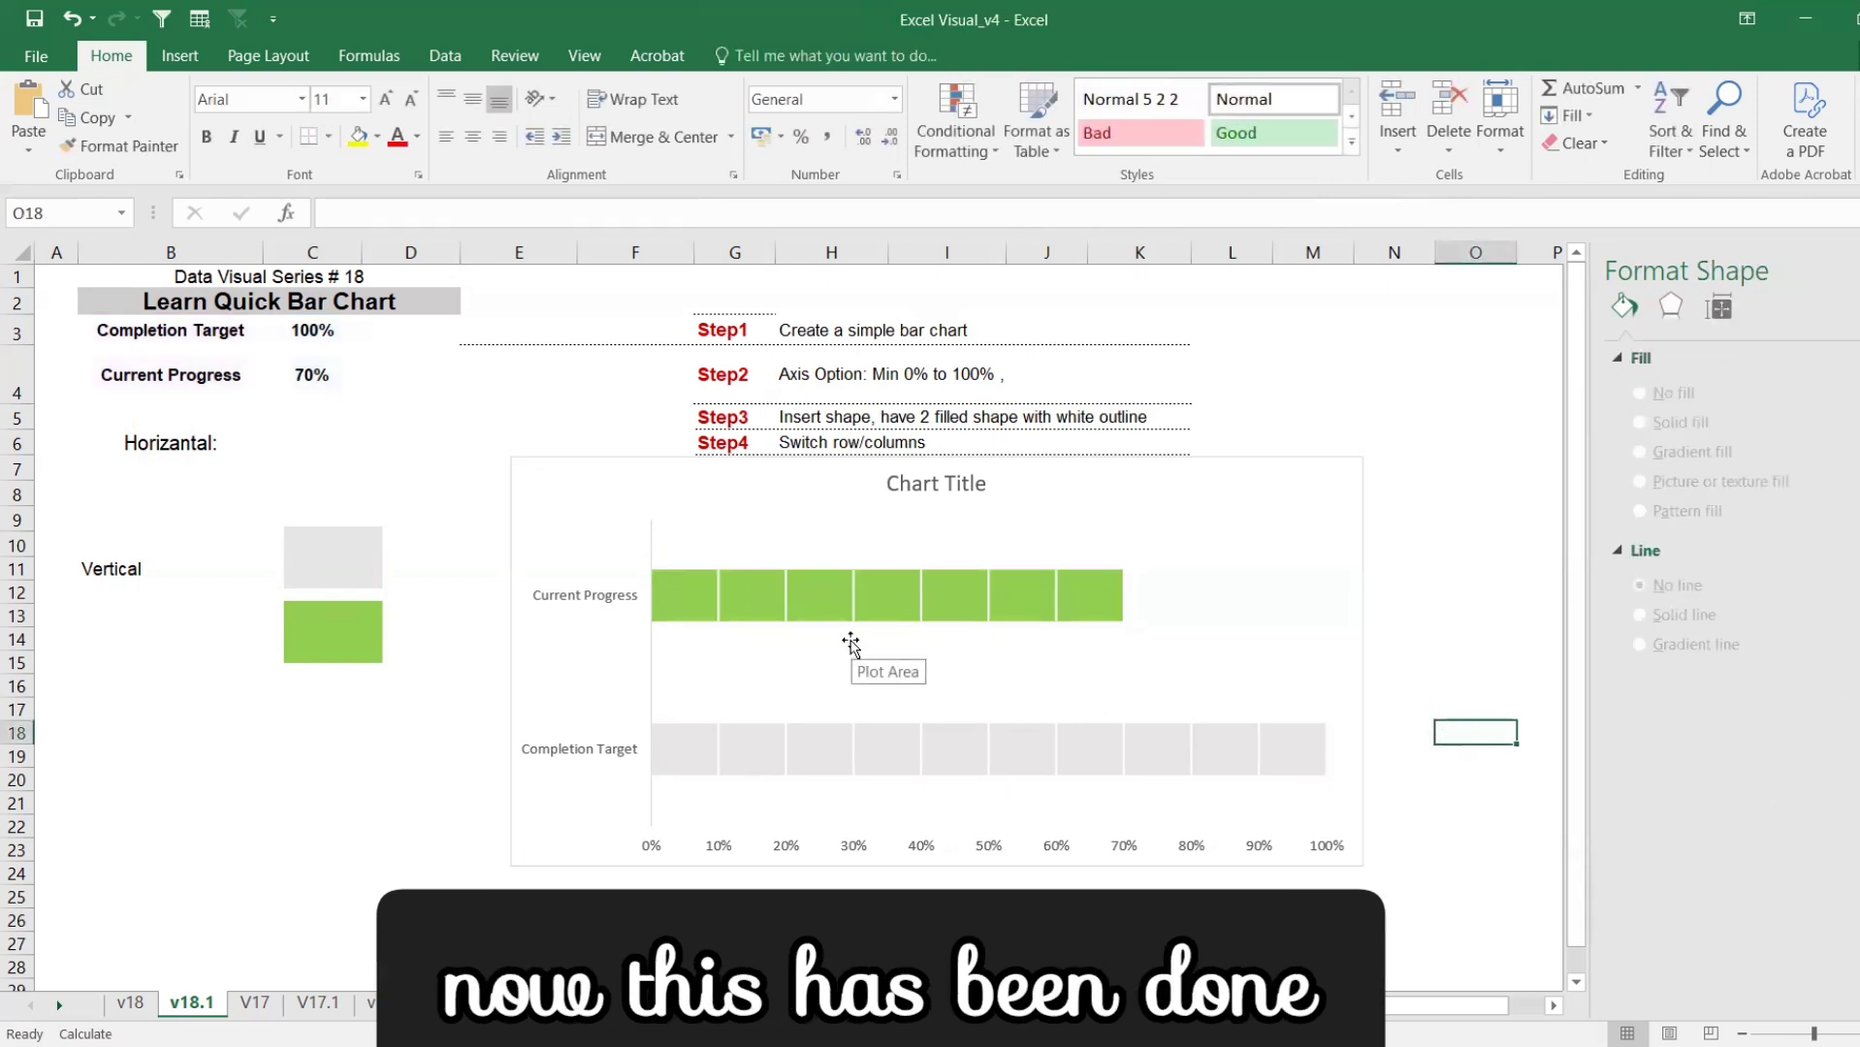
- Delete the chart title and switch the chart's rows and columns
{"action": "left_click", "coordinate": [902, 478]}
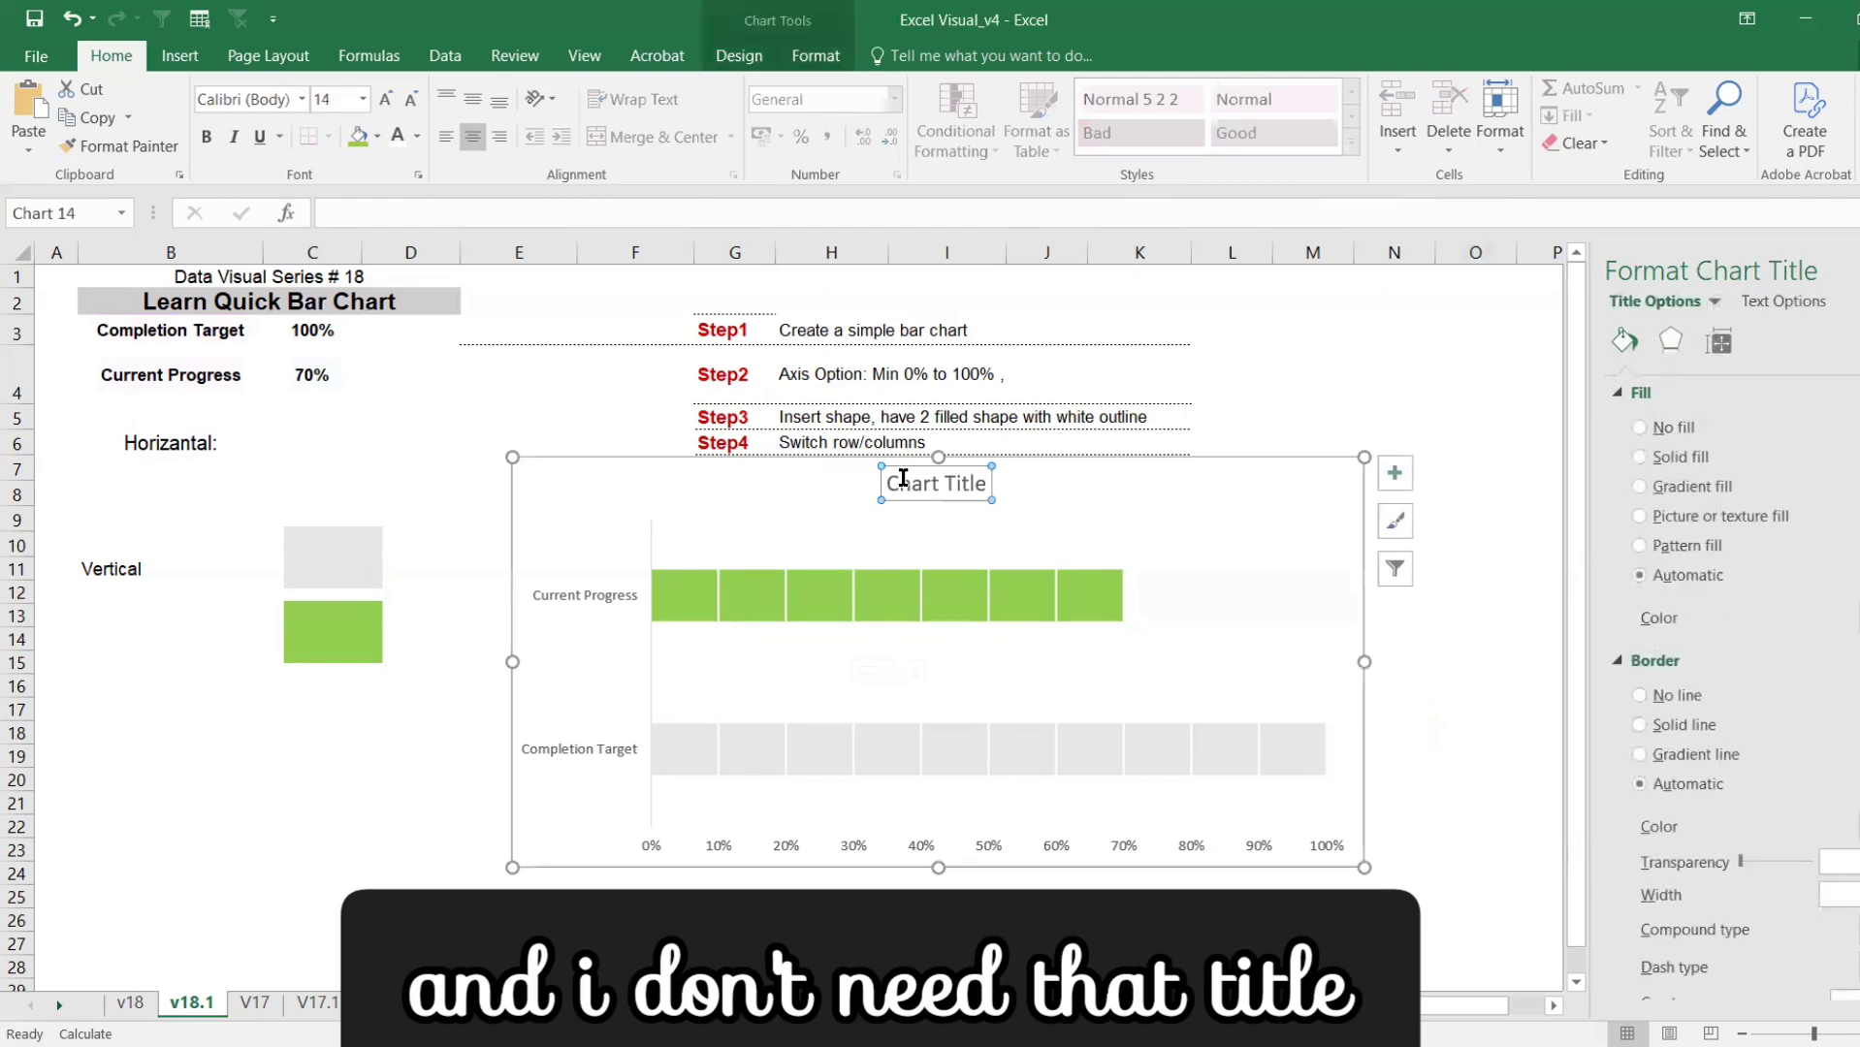
{"action": "key", "text": "Delete"}
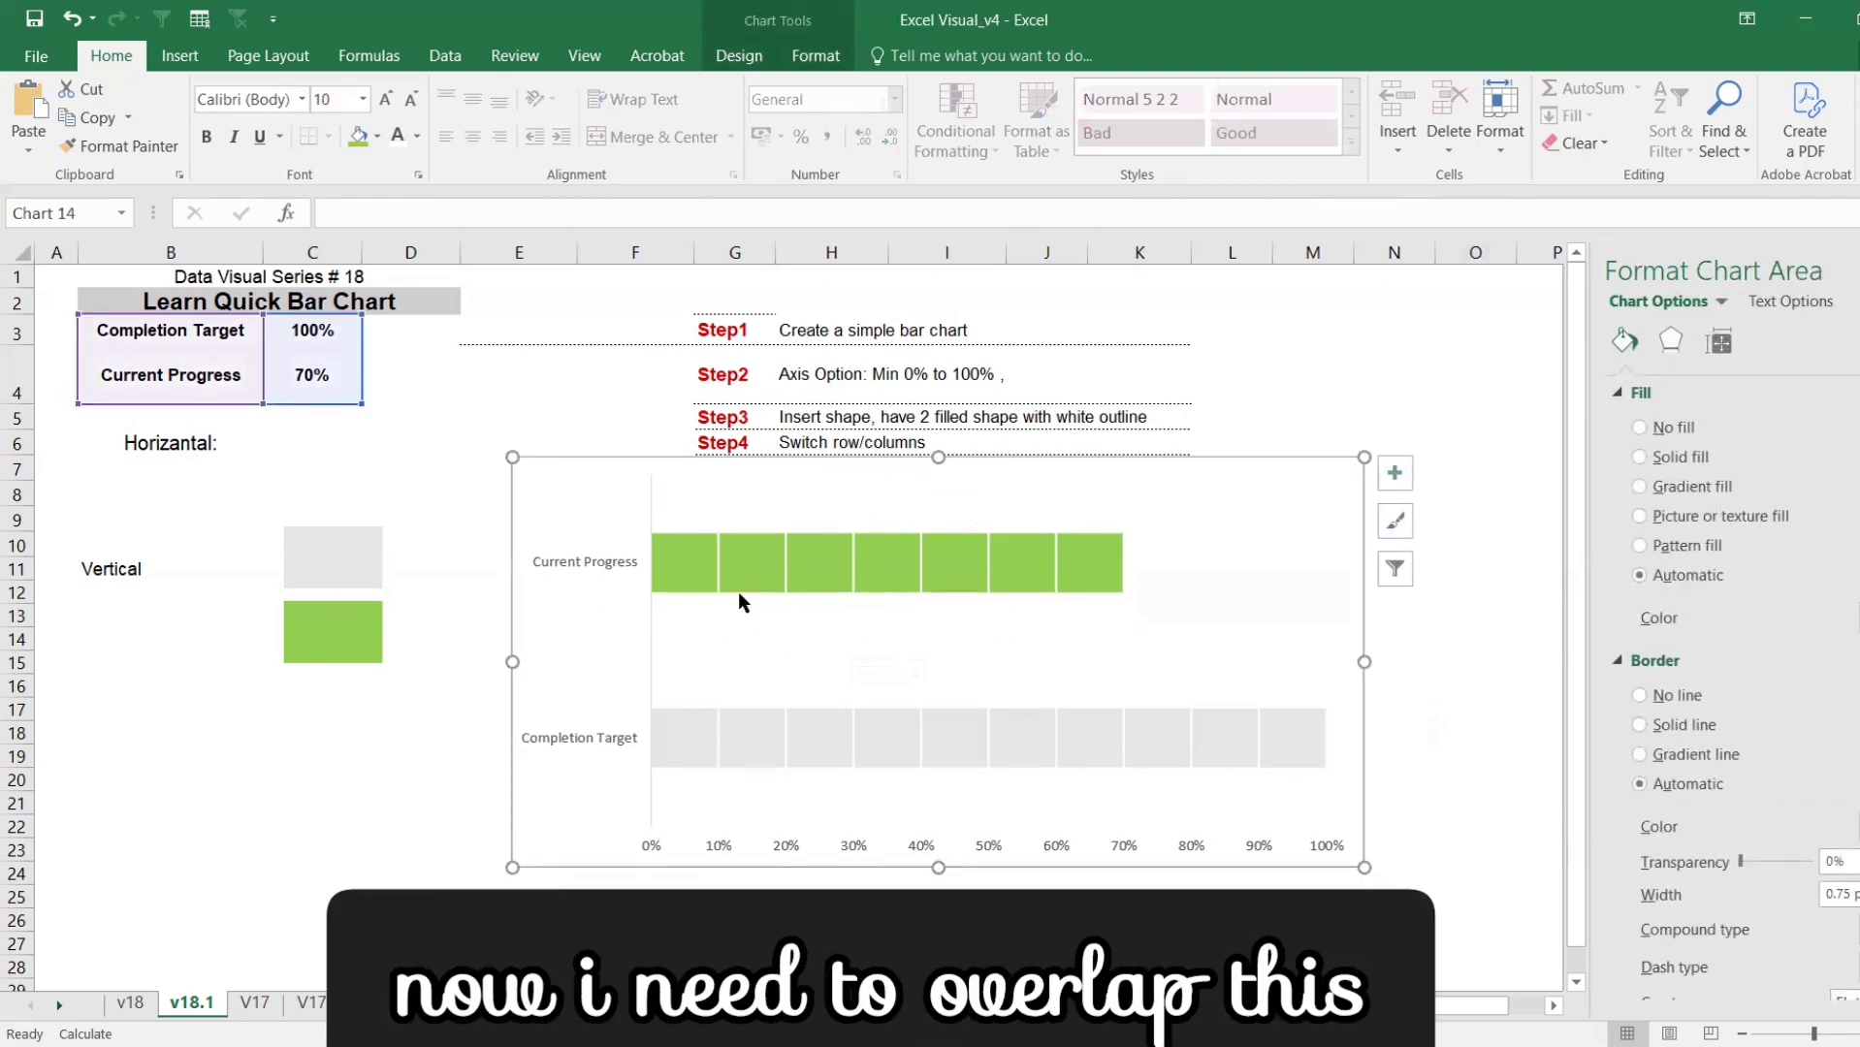
{"action": "left_click", "coordinate": [814, 57]}
{"action": "left_click", "coordinate": [745, 55]}
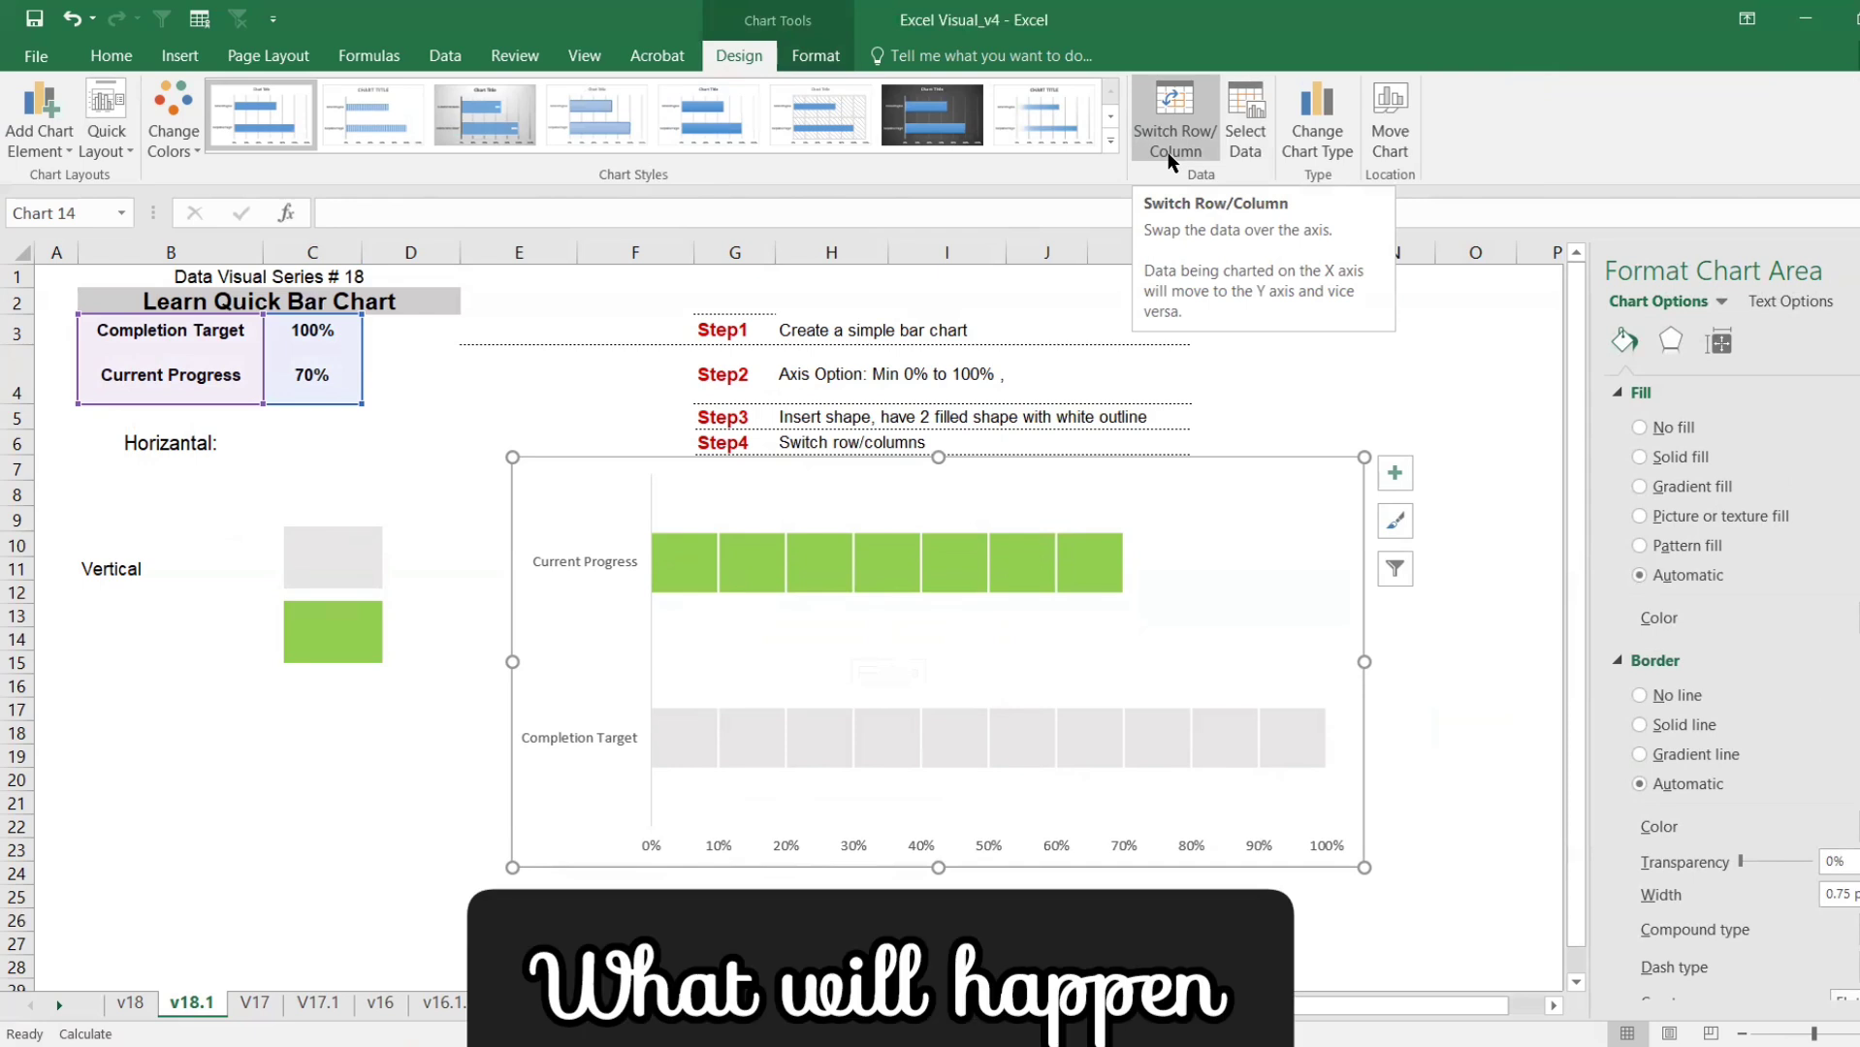
{"action": "left_click", "coordinate": [1170, 155]}
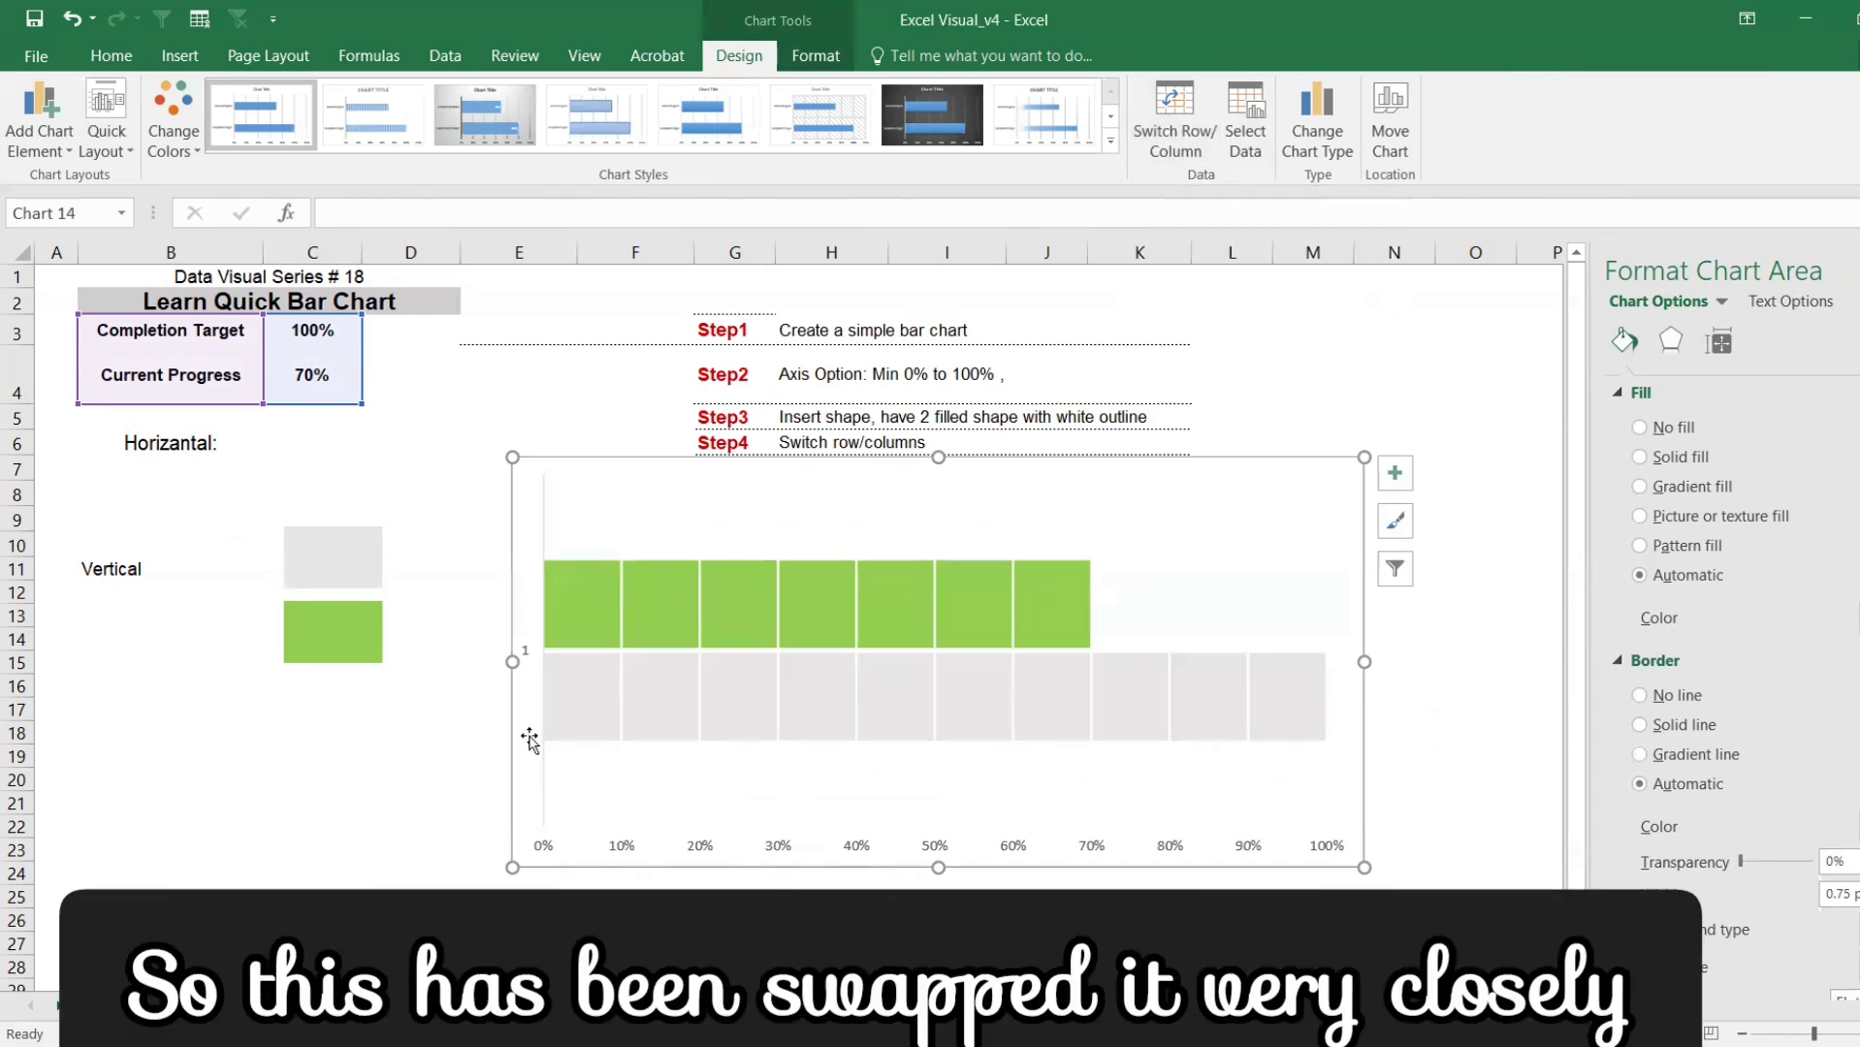
{"action": "mouse_move", "coordinate": [650, 660]}
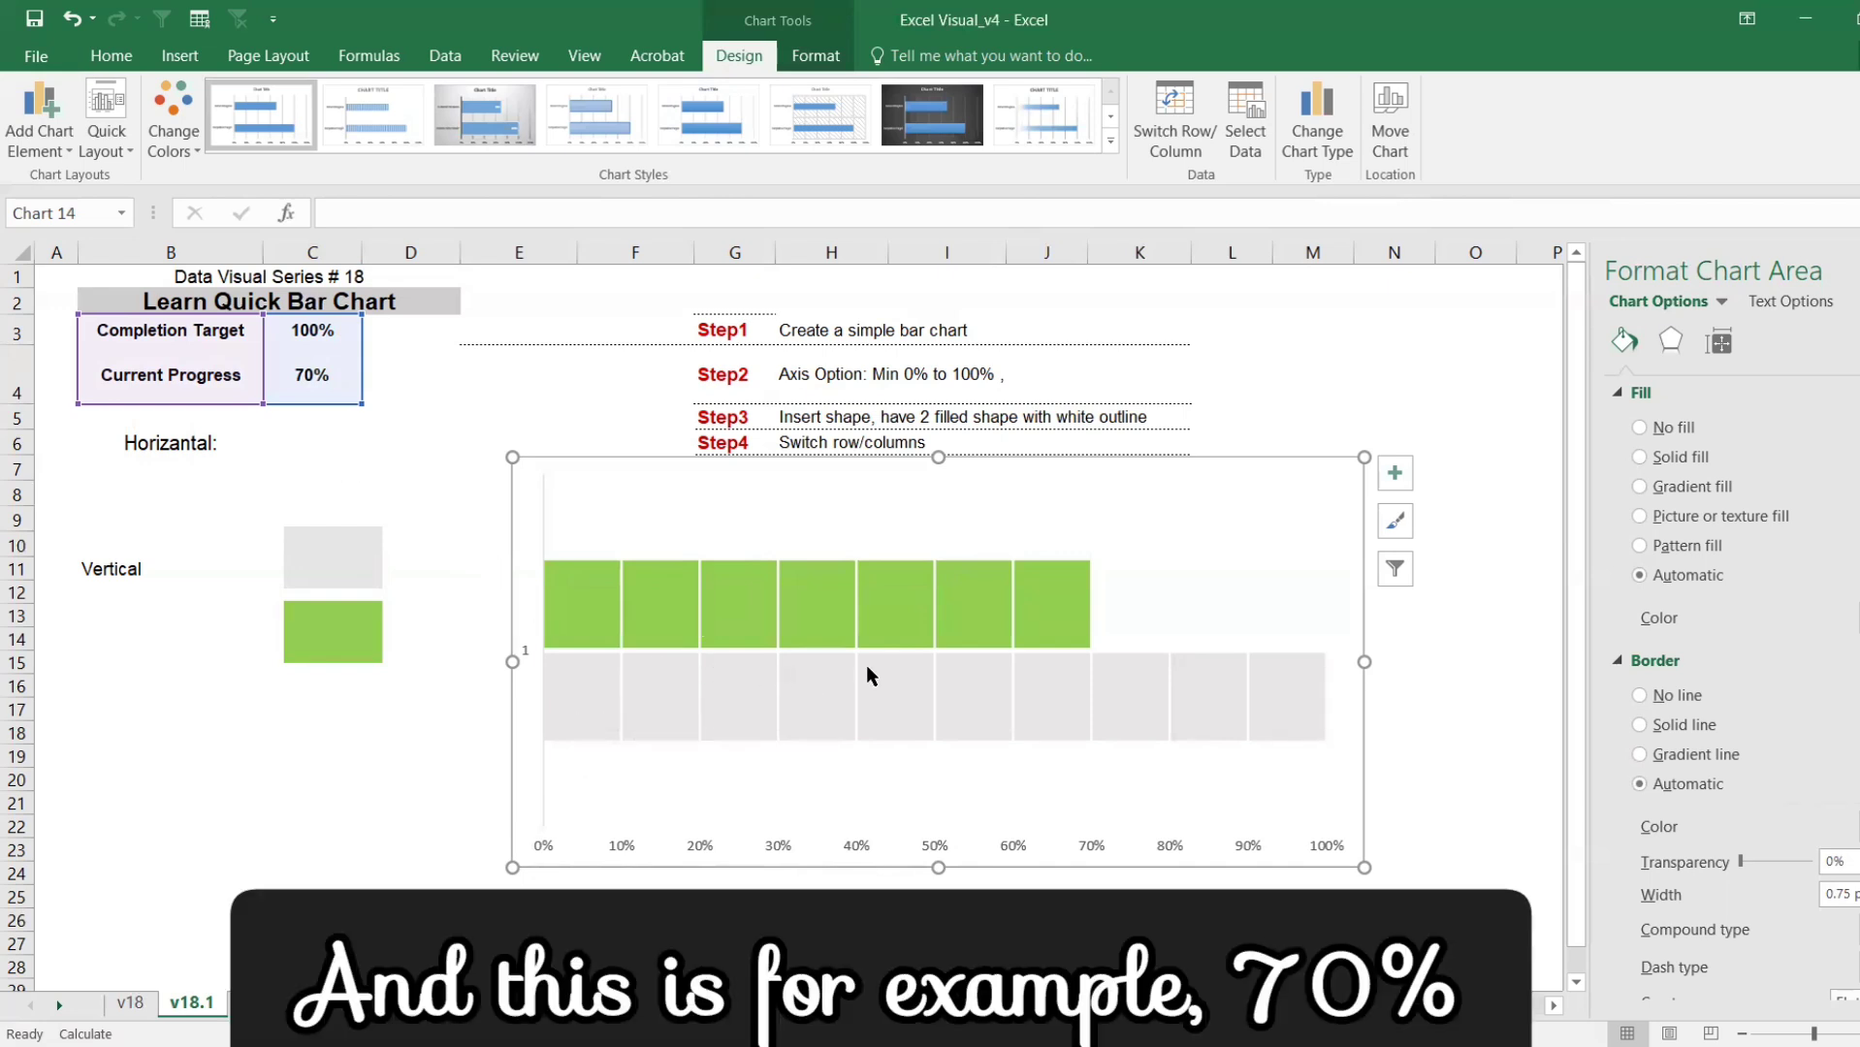
{"action": "mouse_move", "coordinate": [1026, 743]}
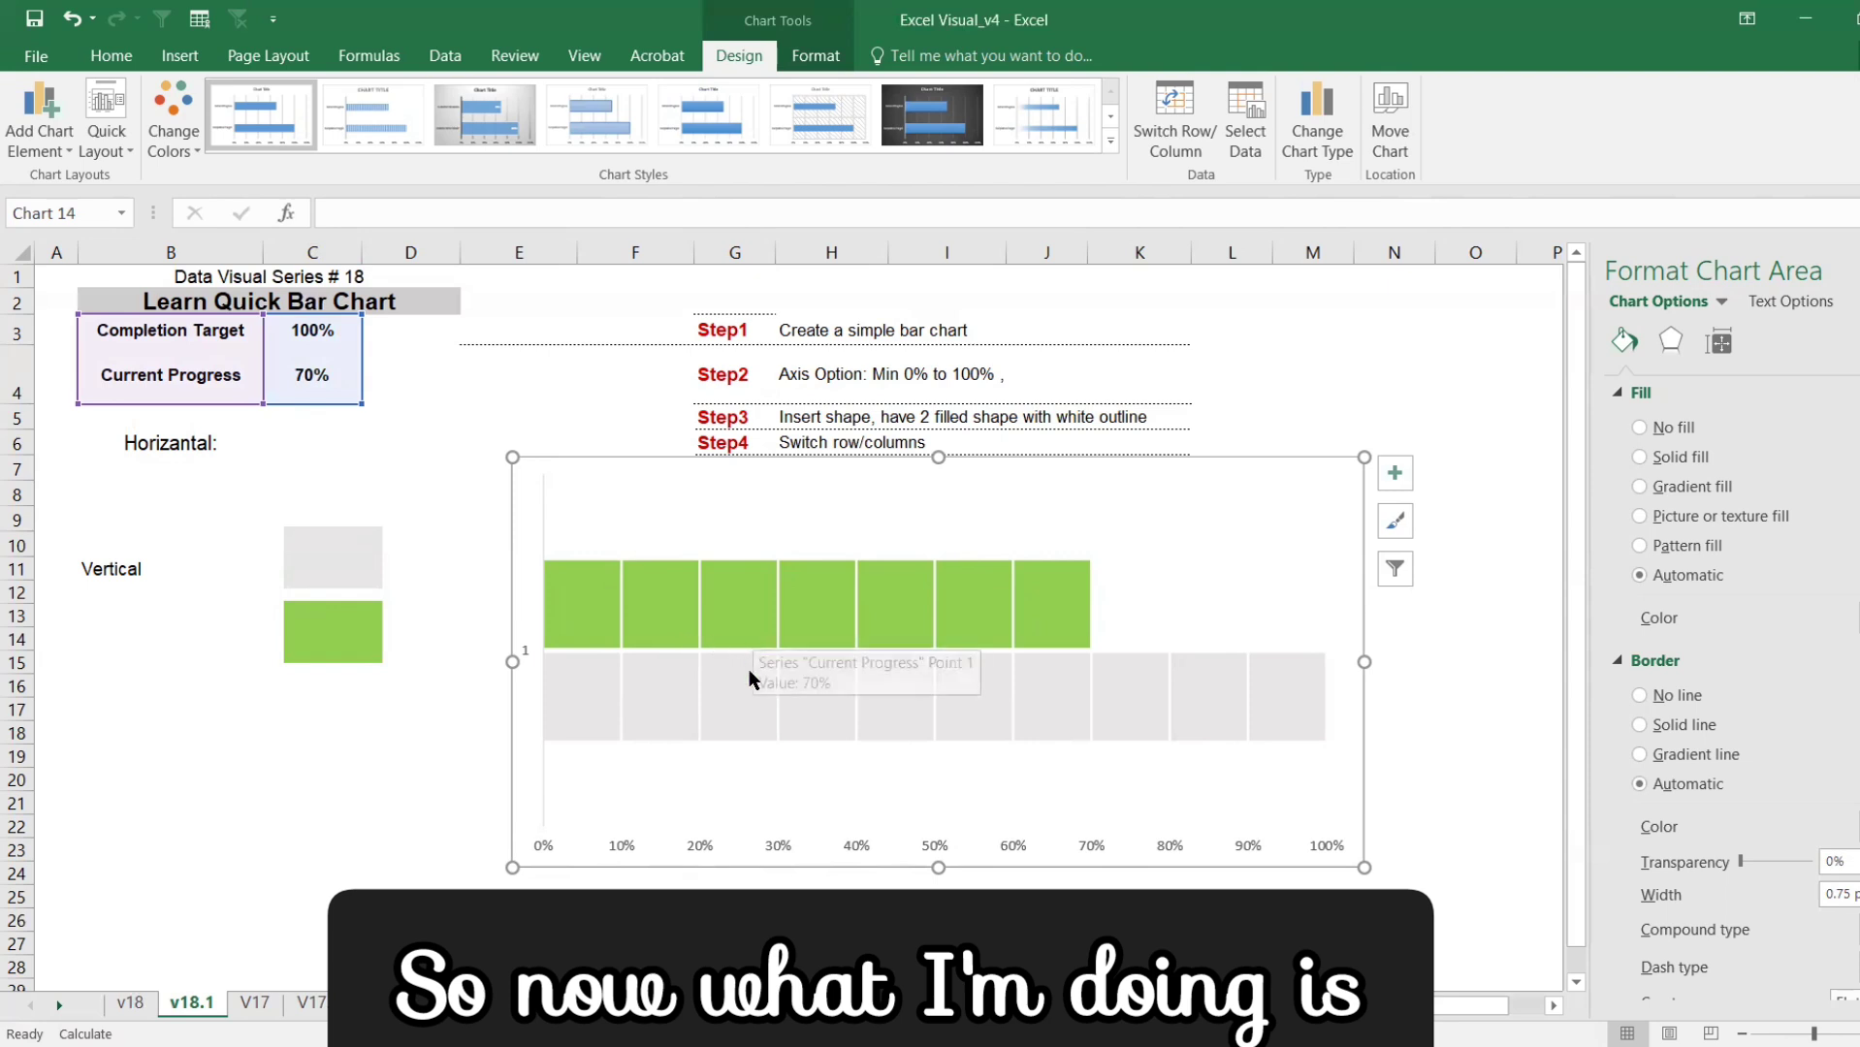
- Set the Current Progress bar's series overlap to 100% and add a data label to that bar
{"action": "left_click", "coordinate": [740, 610]}
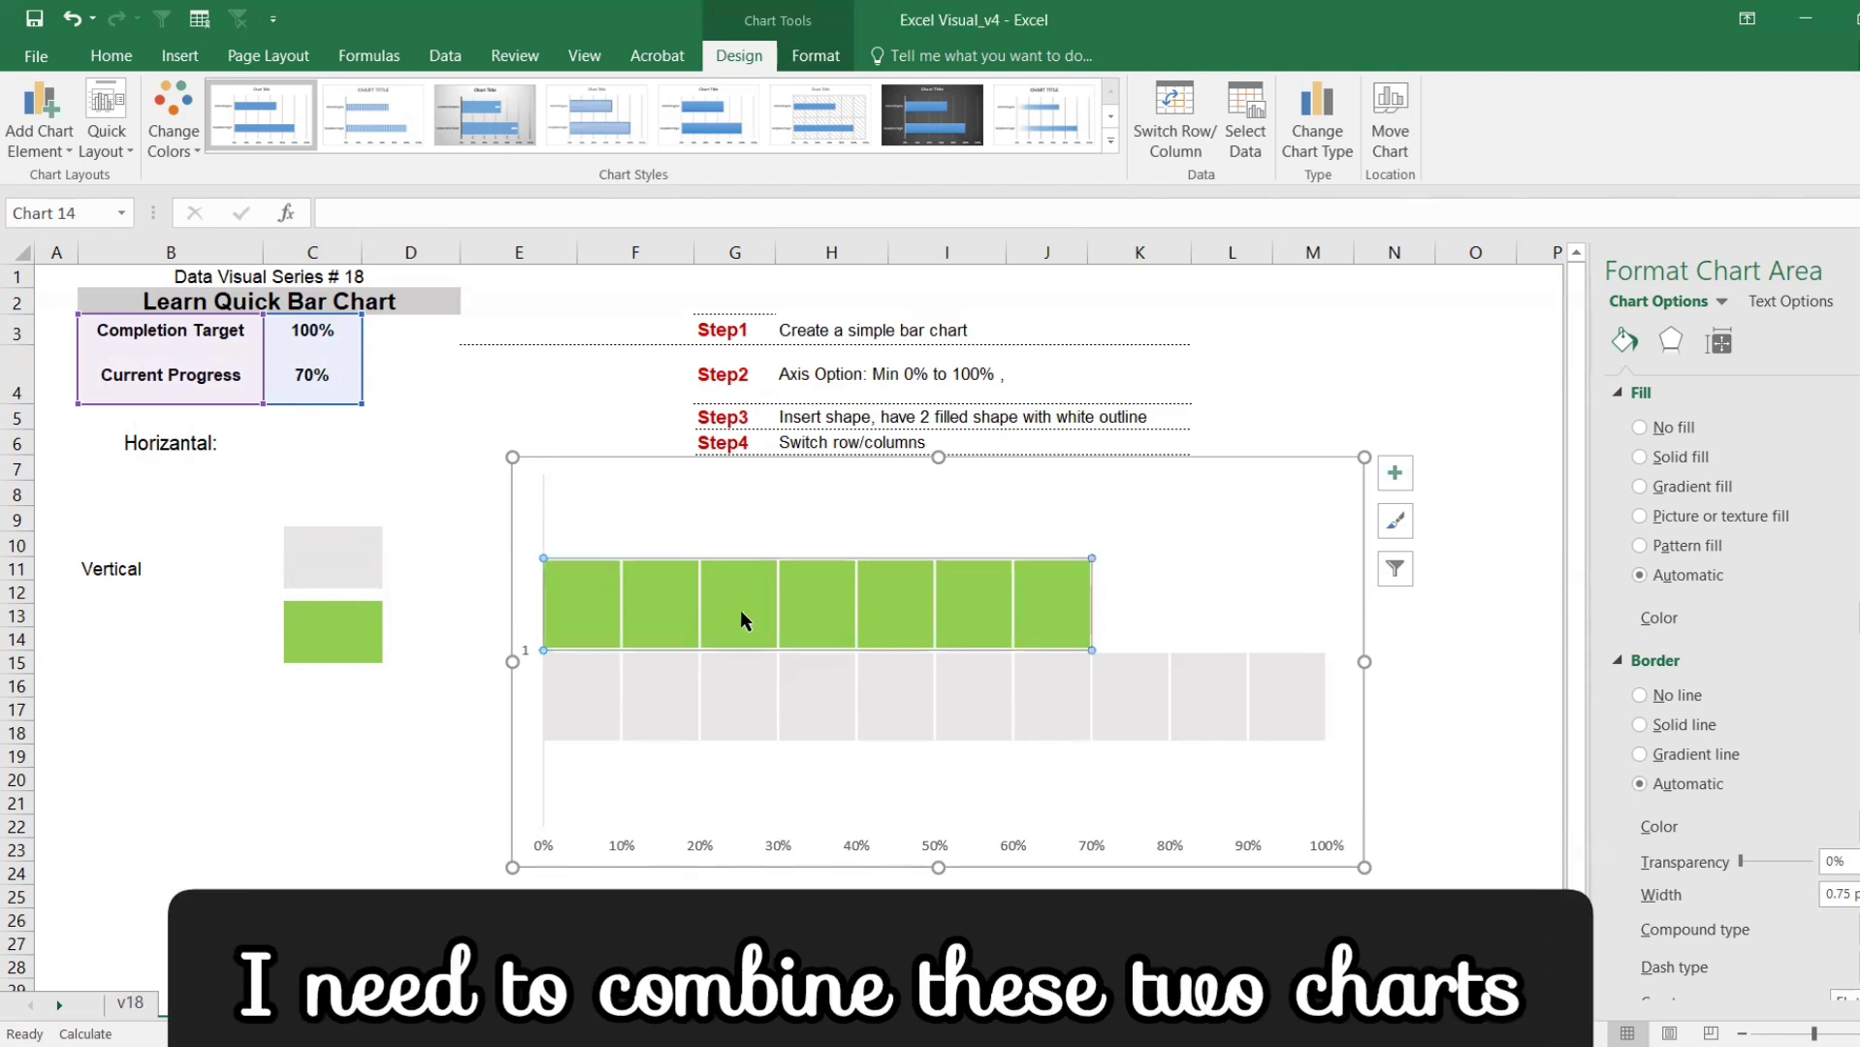
{"action": "left_click", "coordinate": [1714, 346]}
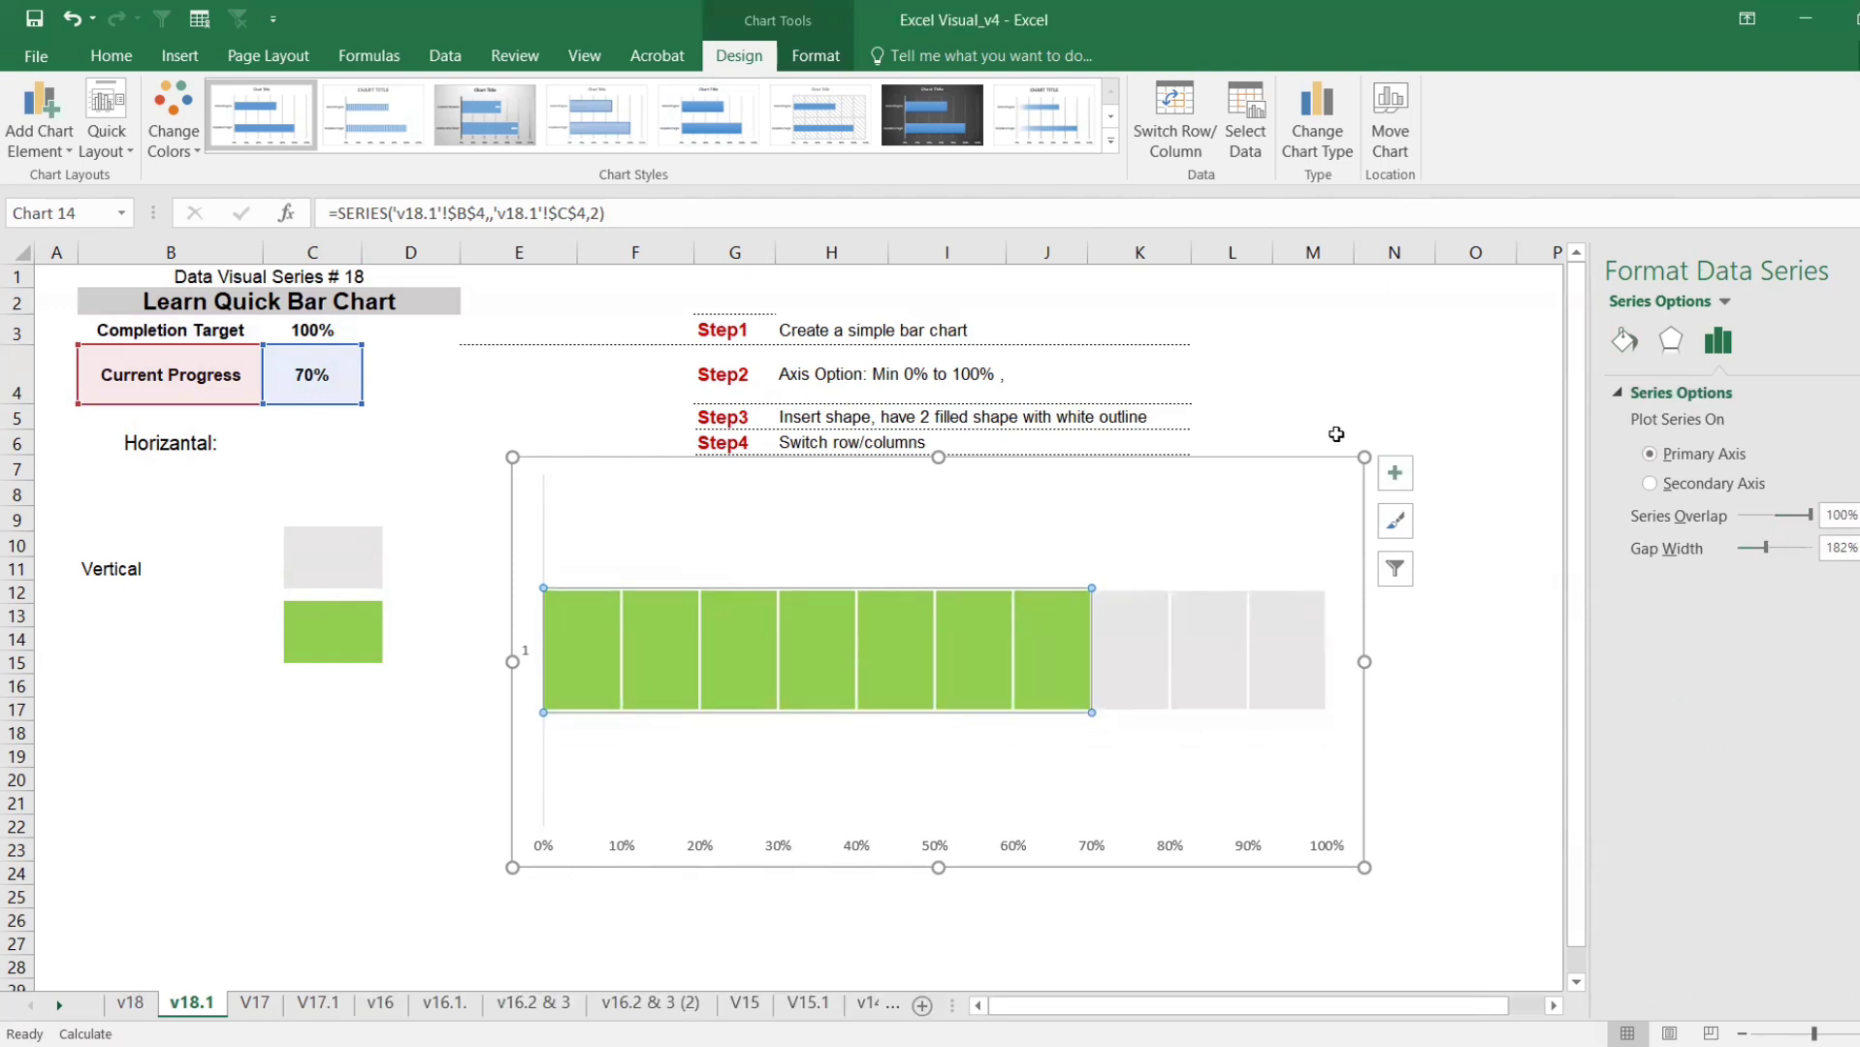
{"action": "left_click", "coordinate": [1395, 473]}
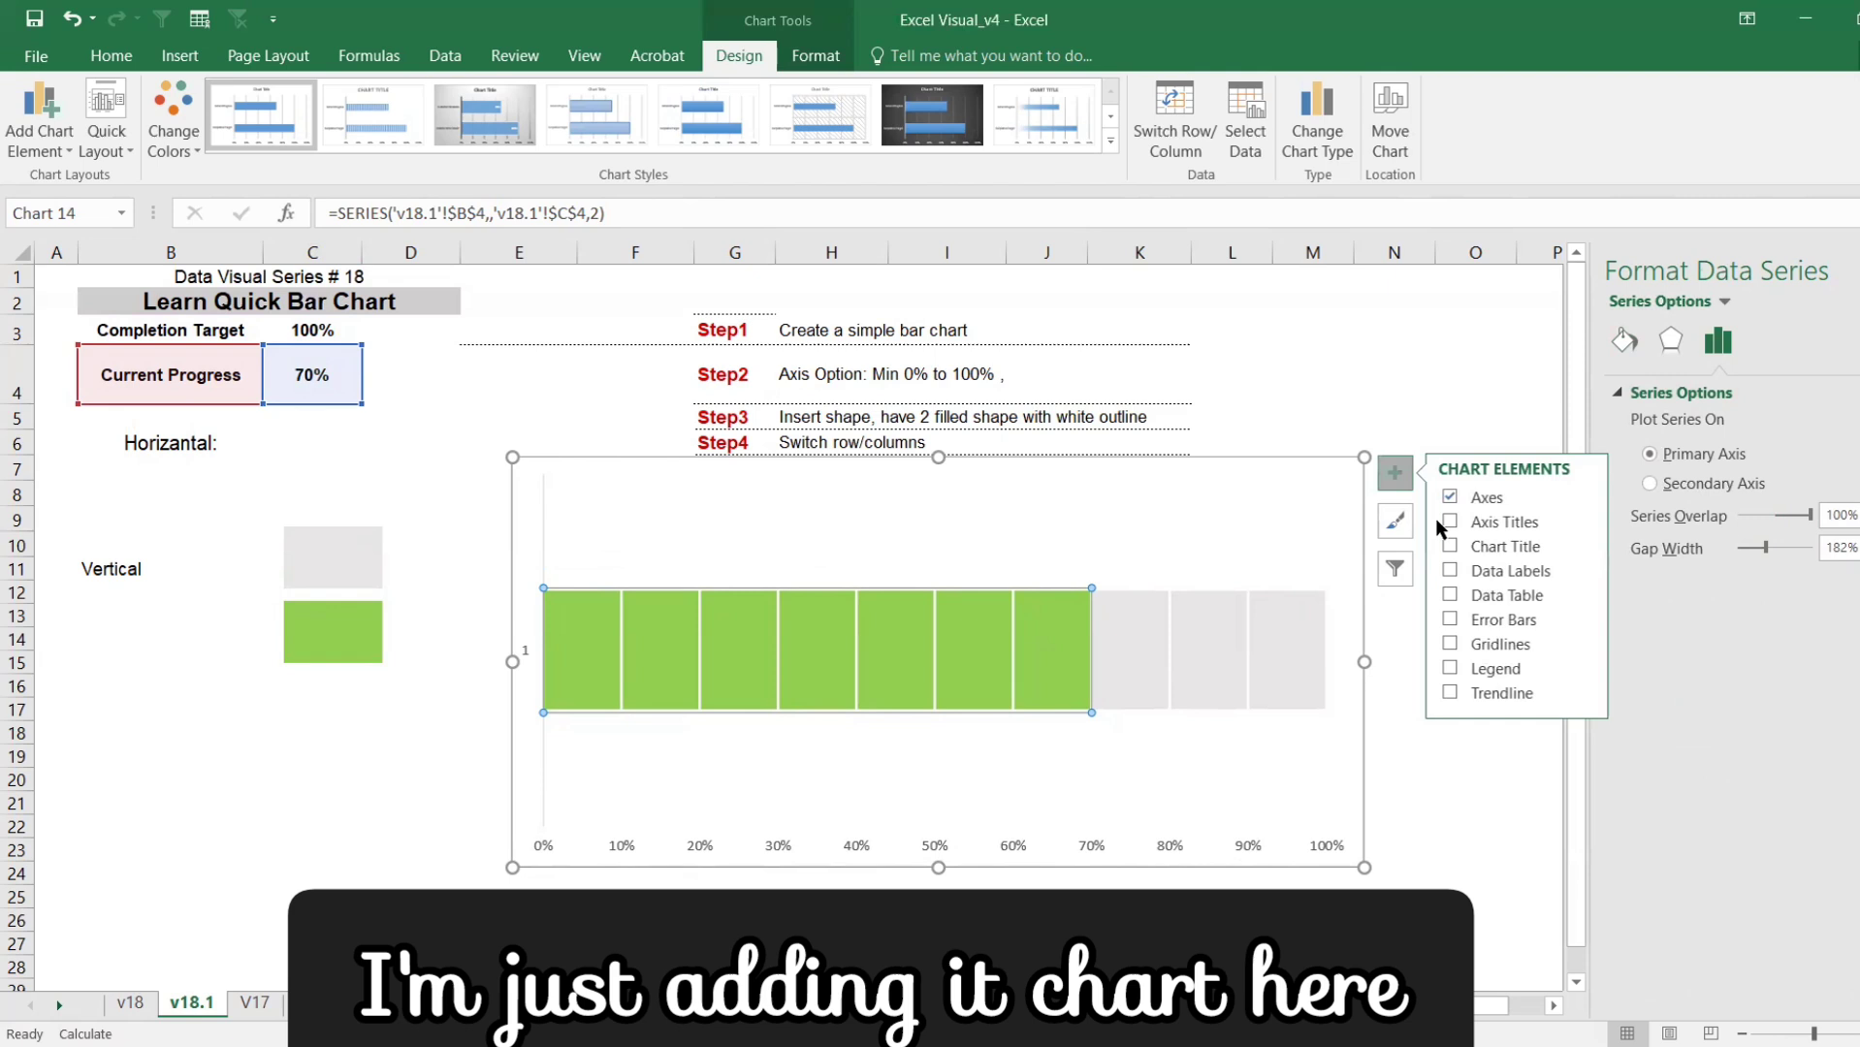
{"action": "left_click", "coordinate": [1450, 573]}
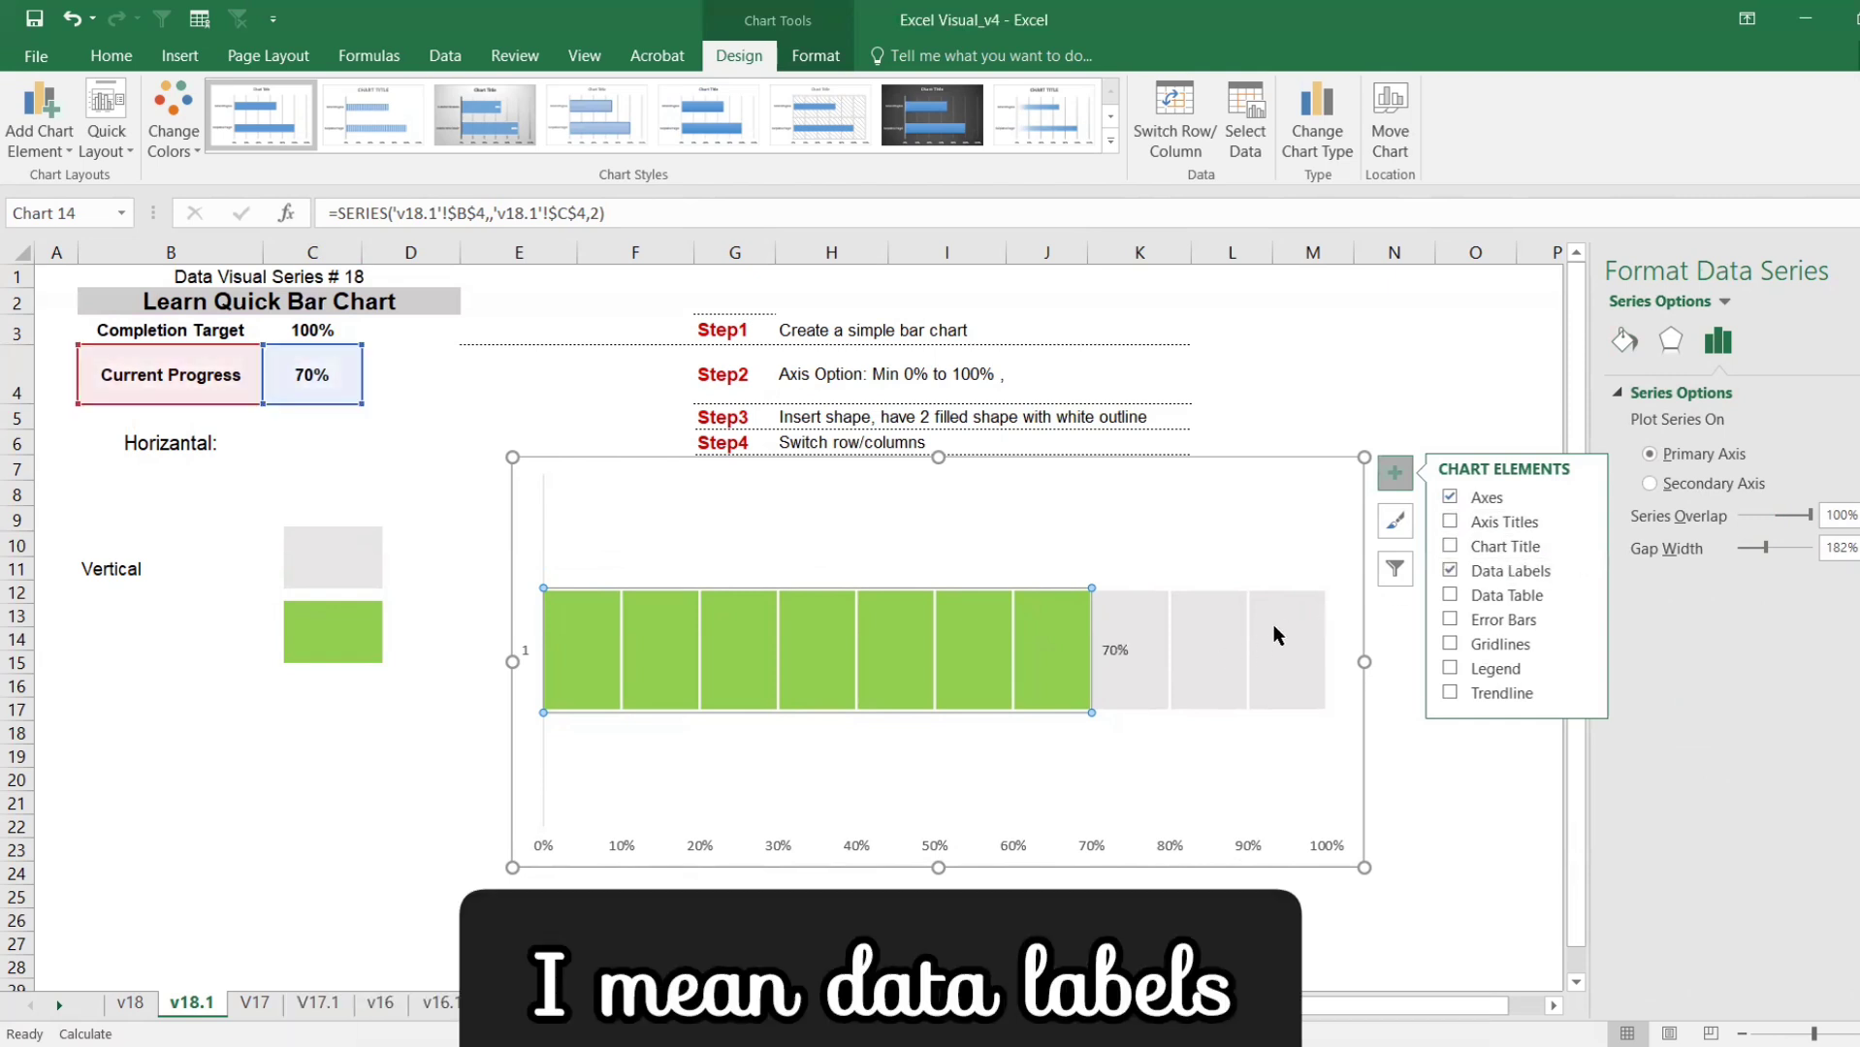
- Format the Current Progress data label with the Arial Rounded MT Bold font, a green fill and white text
{"action": "left_click", "coordinate": [1115, 650]}
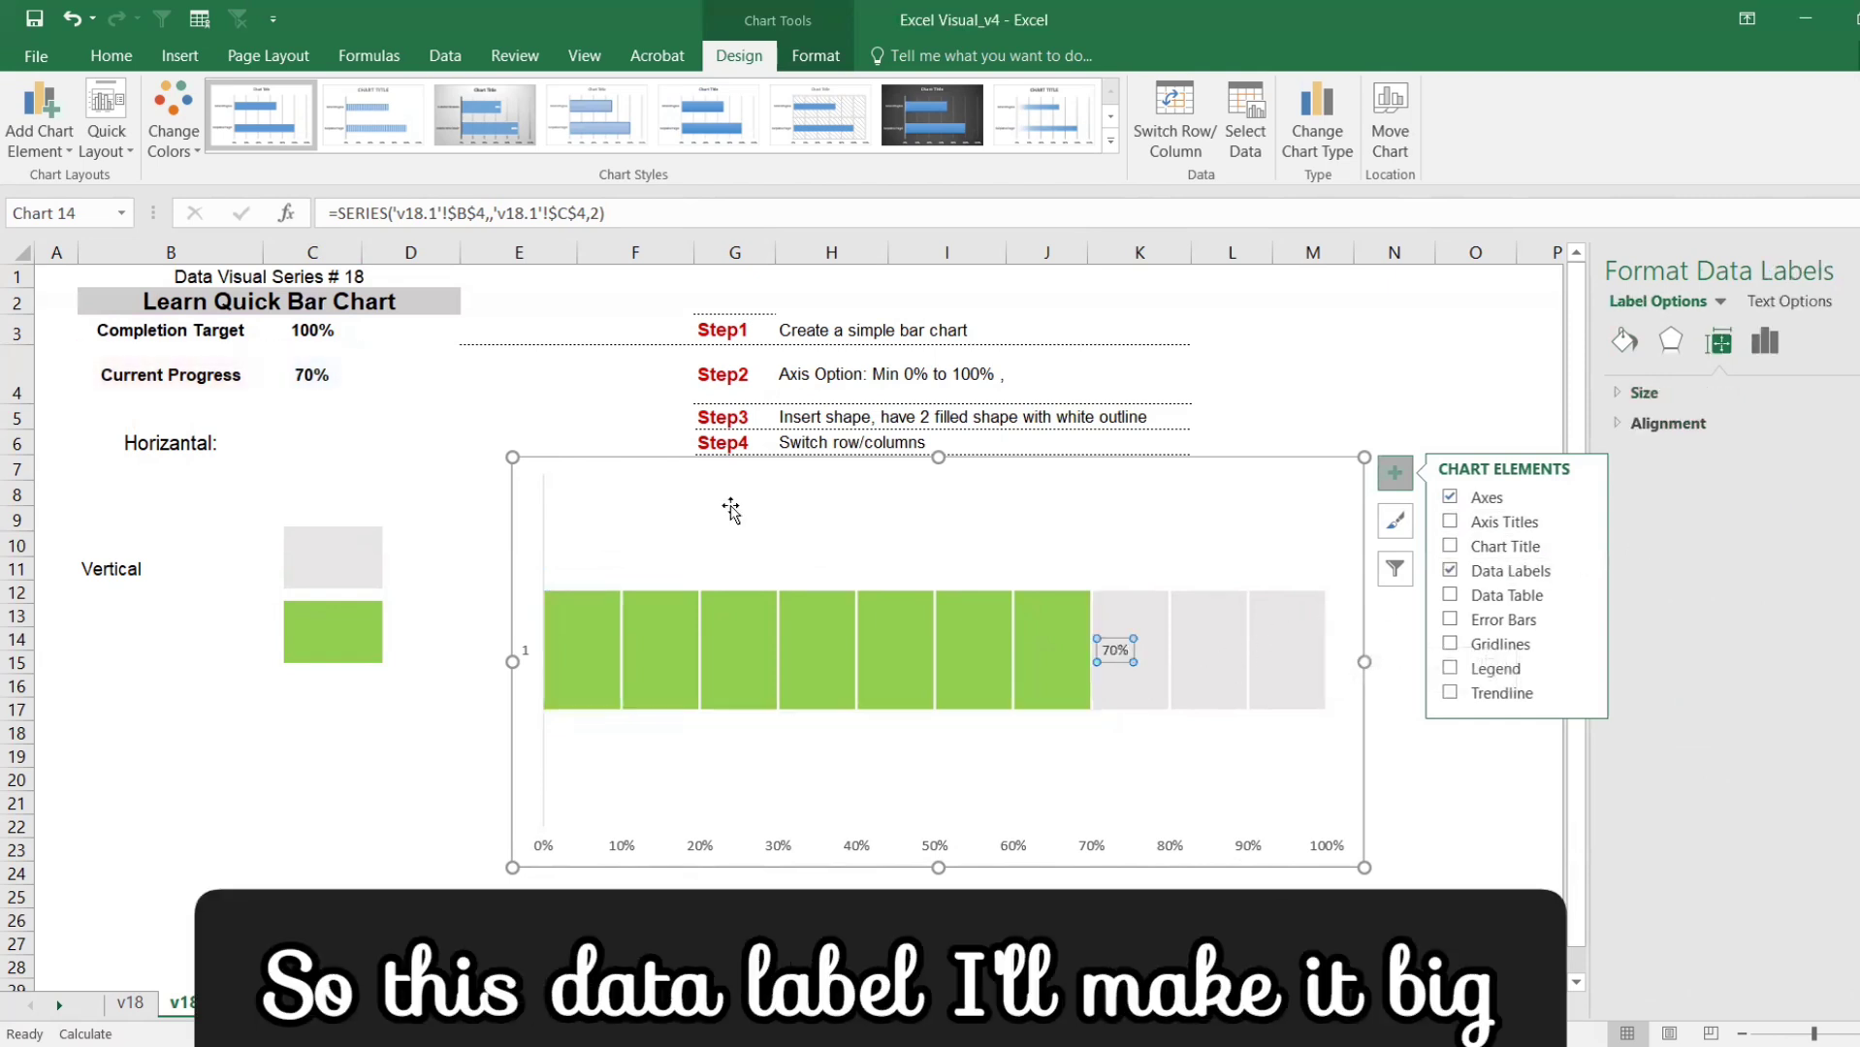
{"action": "left_click", "coordinate": [107, 58]}
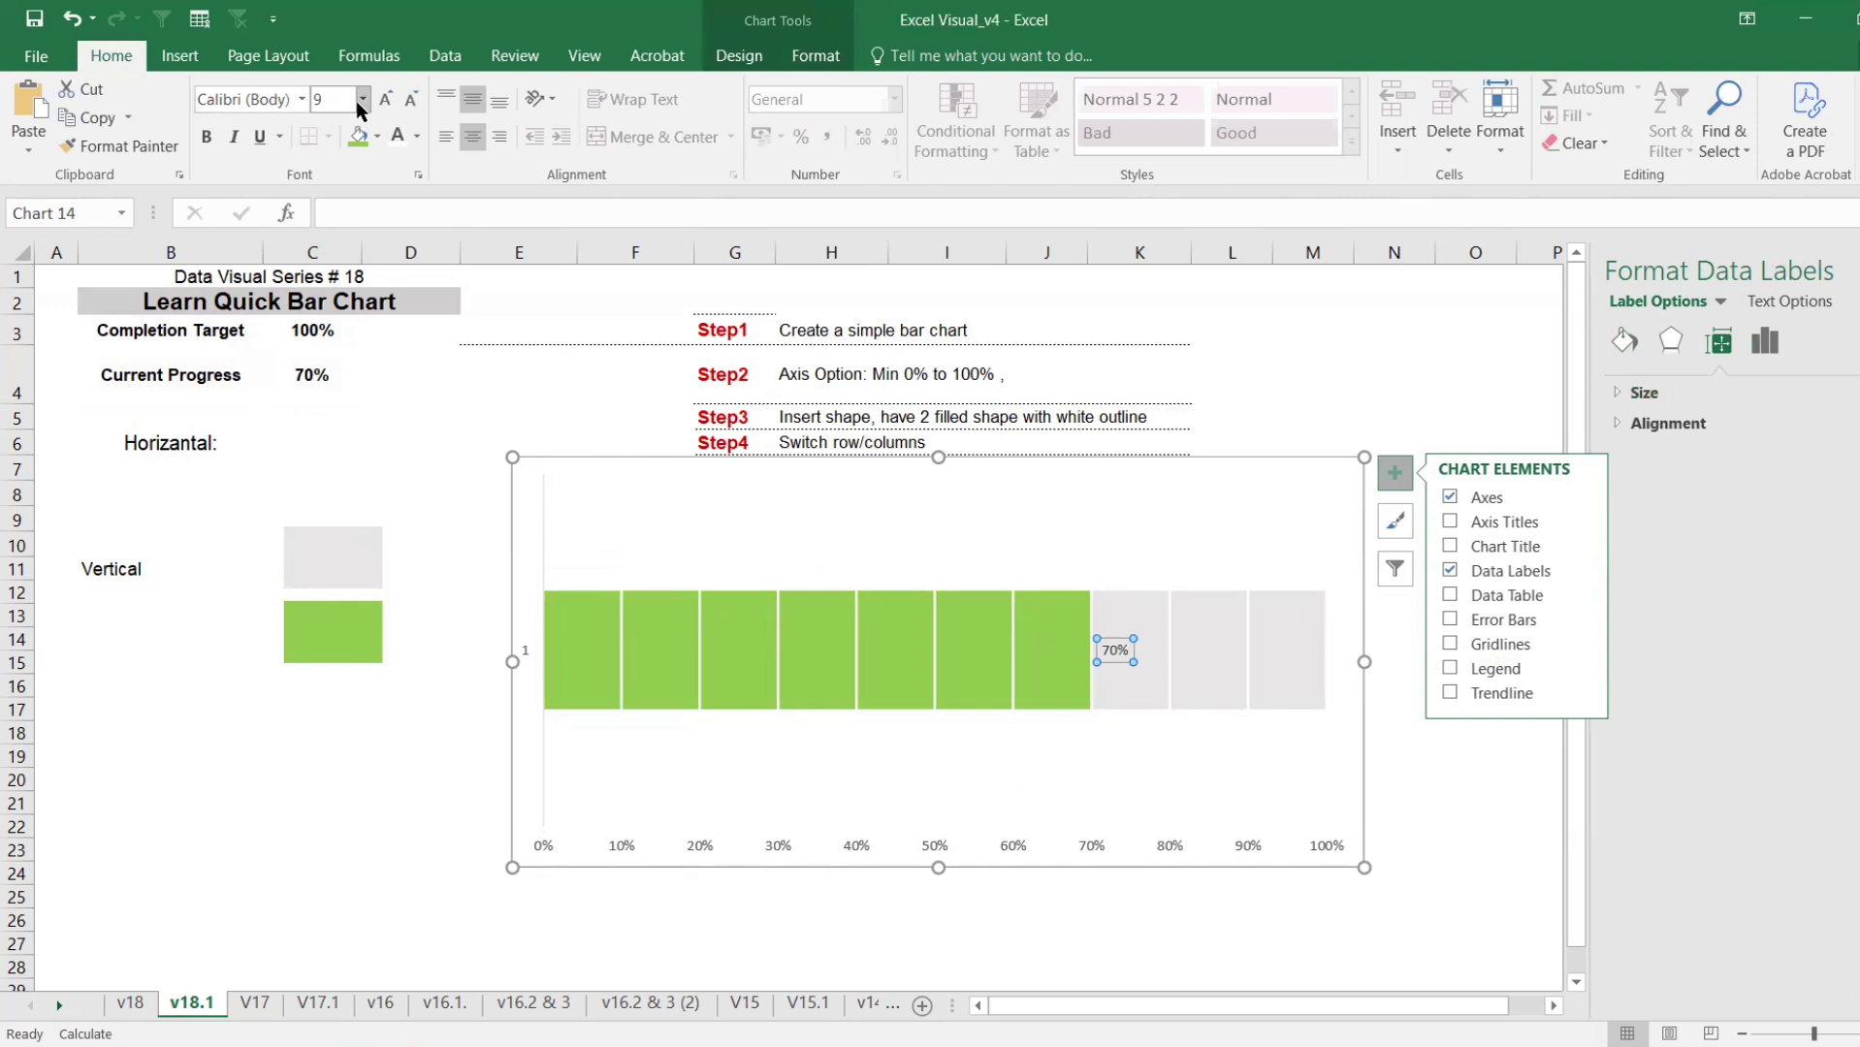
{"action": "left_click", "coordinate": [301, 98]}
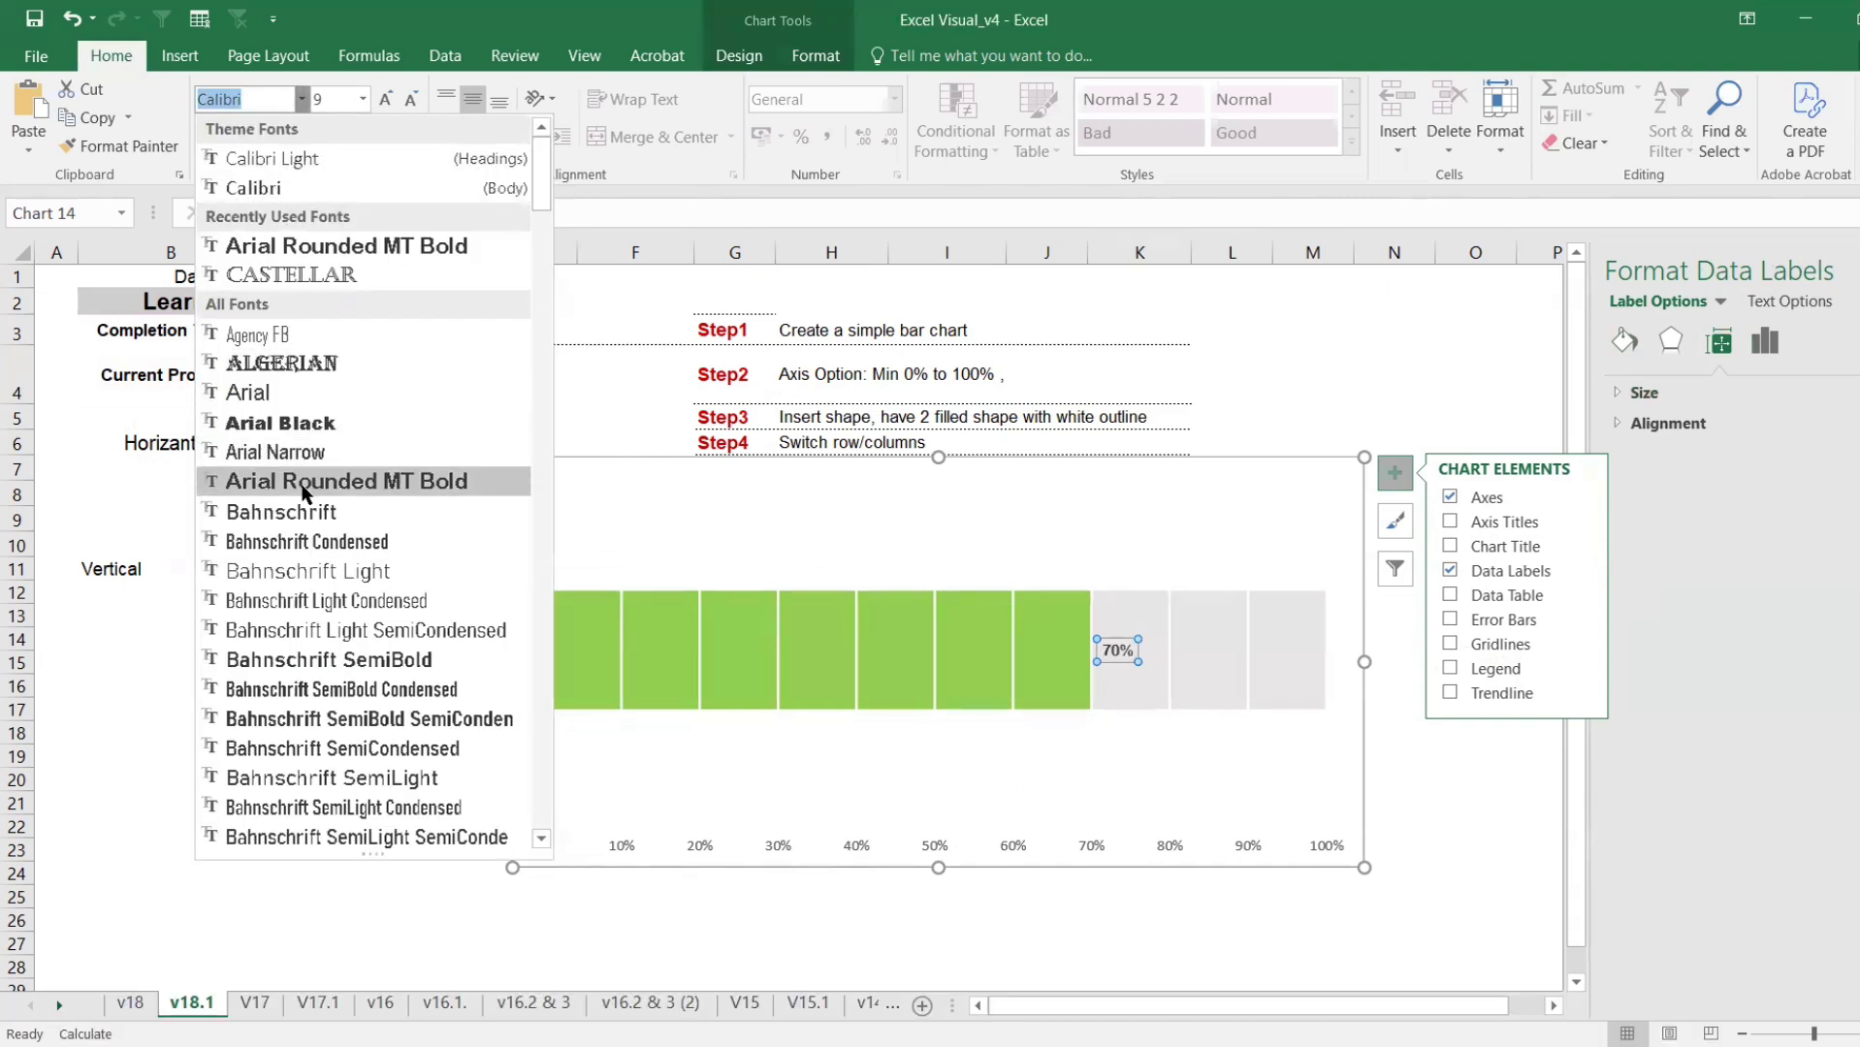
{"action": "left_click", "coordinate": [303, 490]}
{"action": "left_click", "coordinate": [360, 142]}
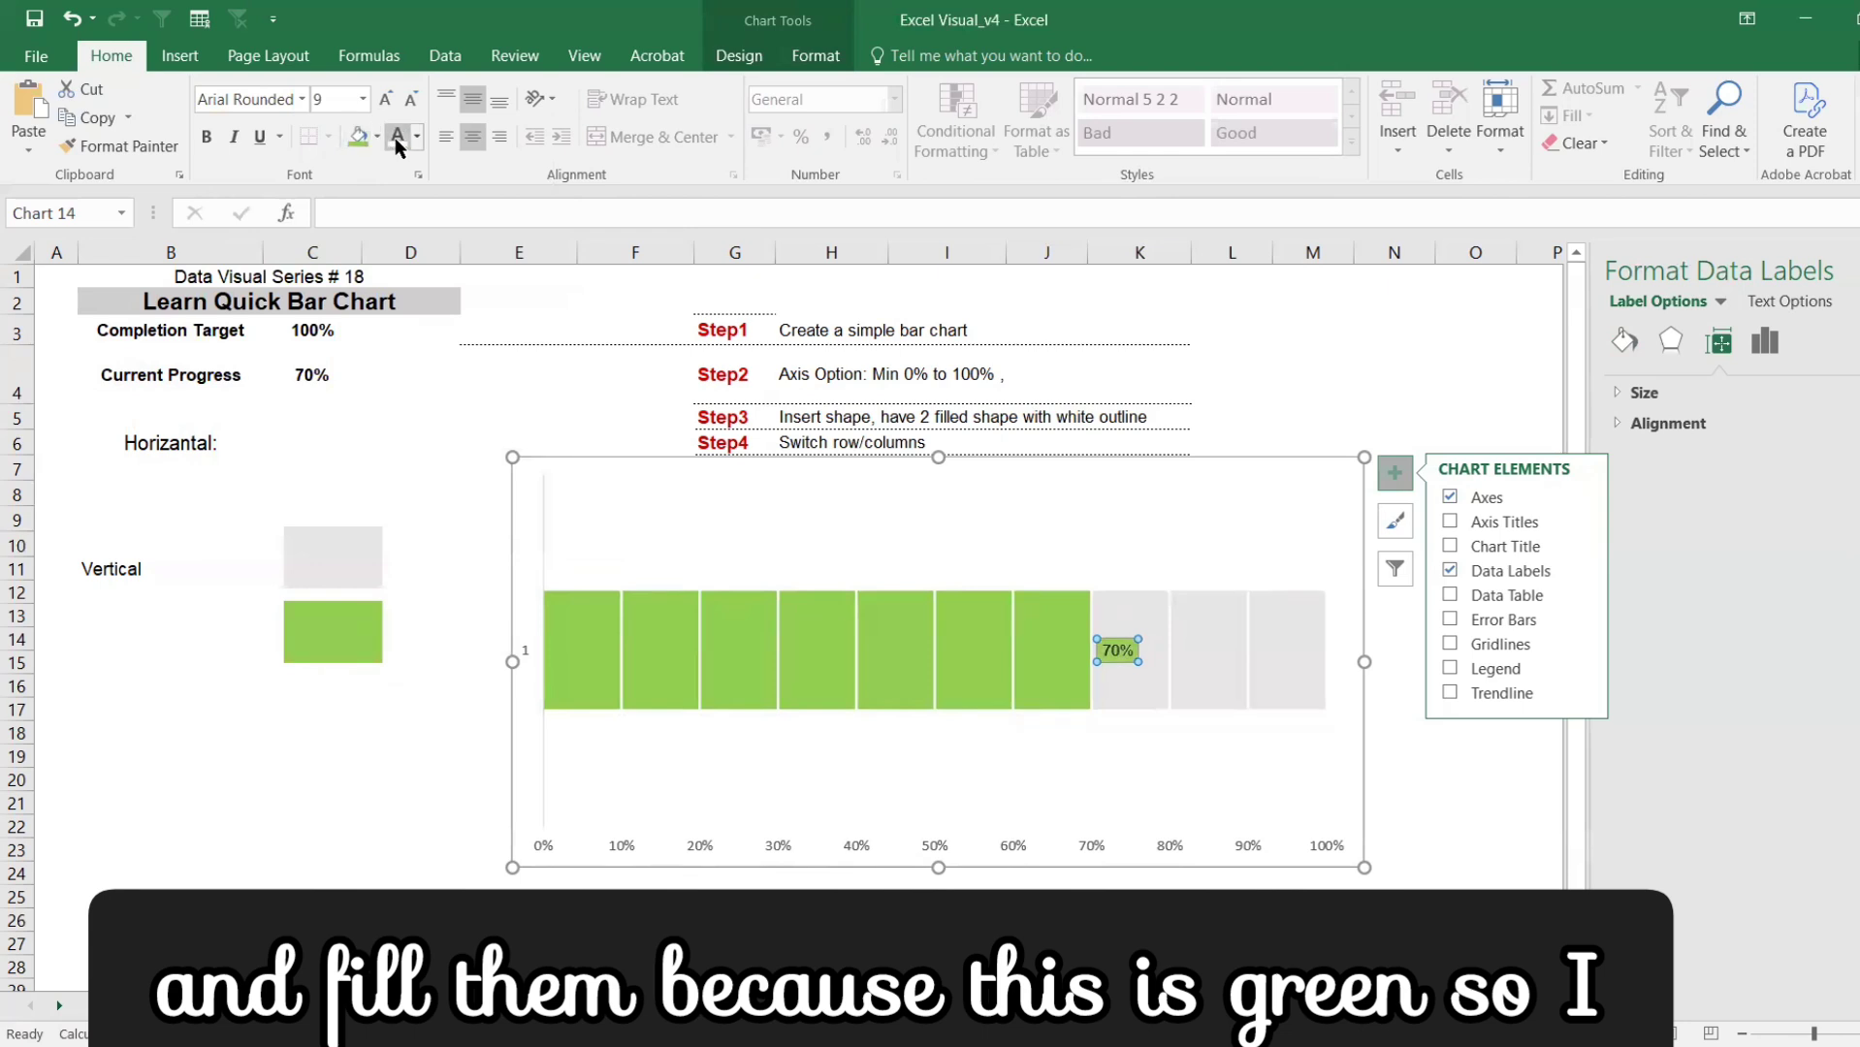
{"action": "left_click", "coordinate": [401, 137]}
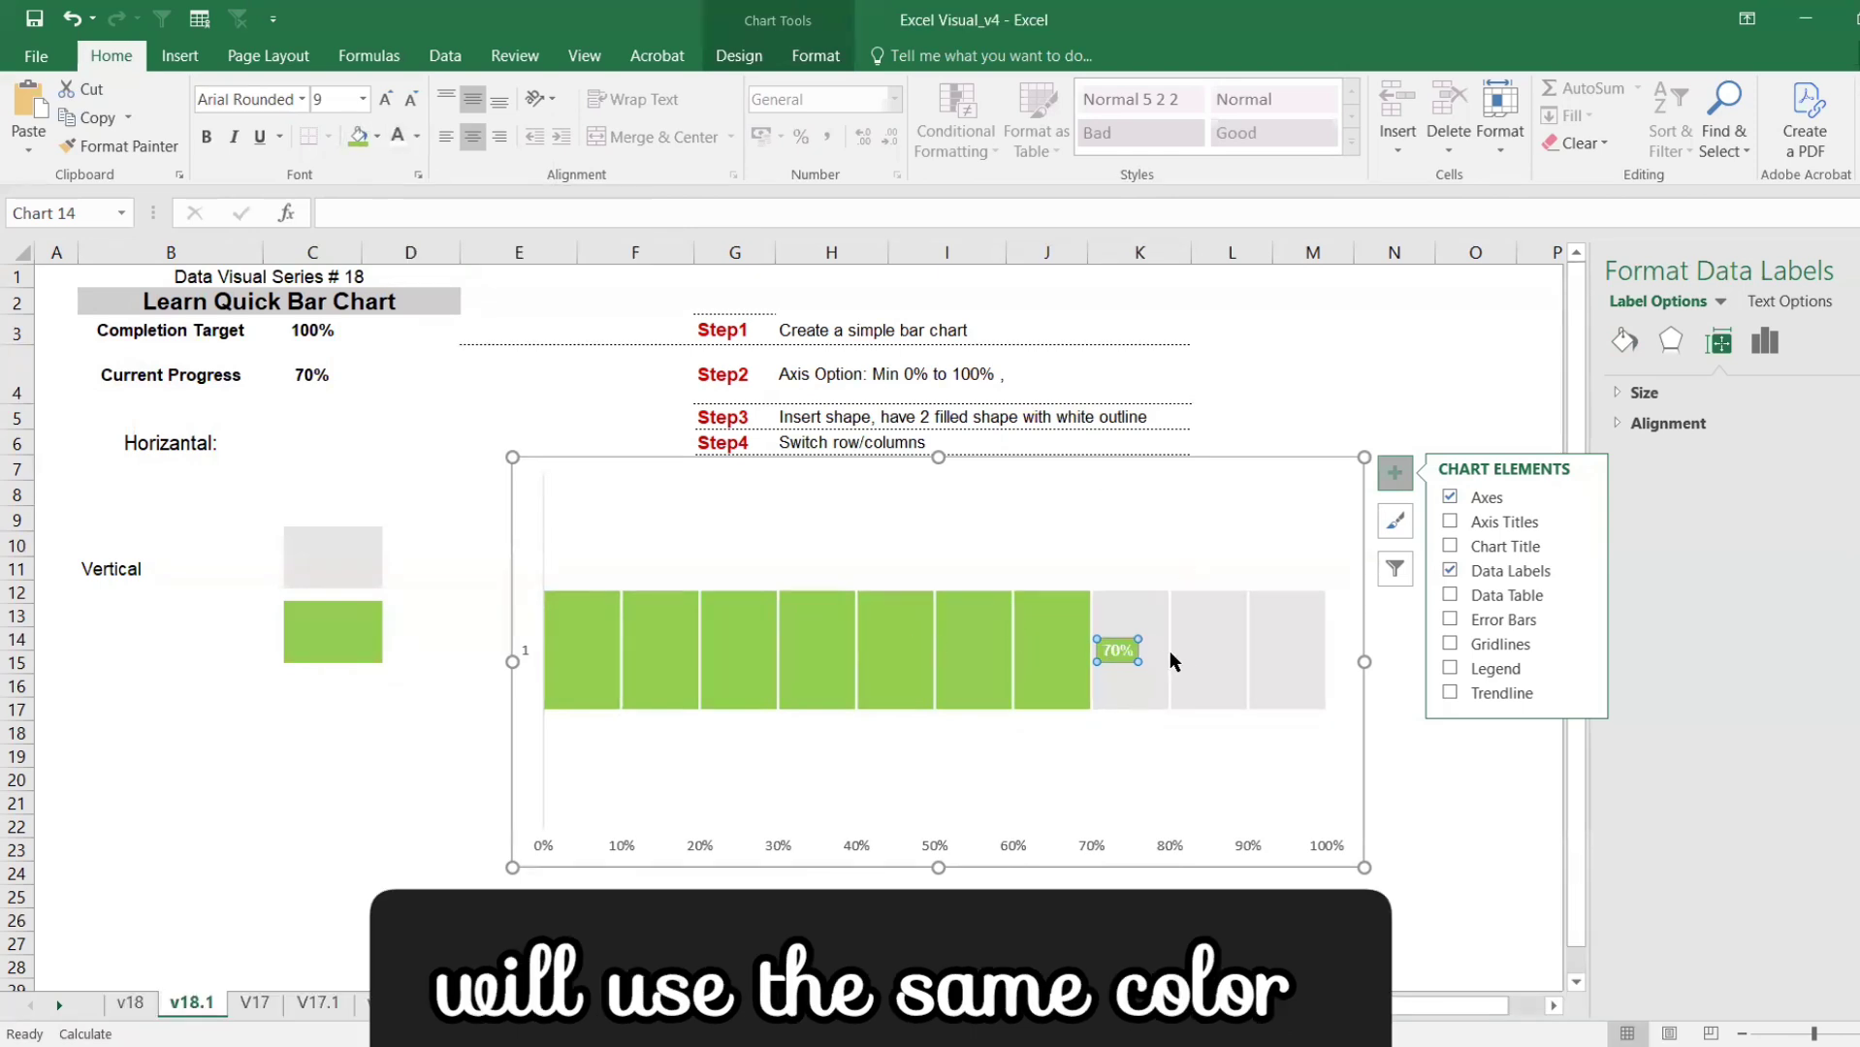
- Set the Current Progress data label's font size to 18
{"action": "left_click", "coordinate": [385, 97]}
{"action": "left_click", "coordinate": [385, 97]}
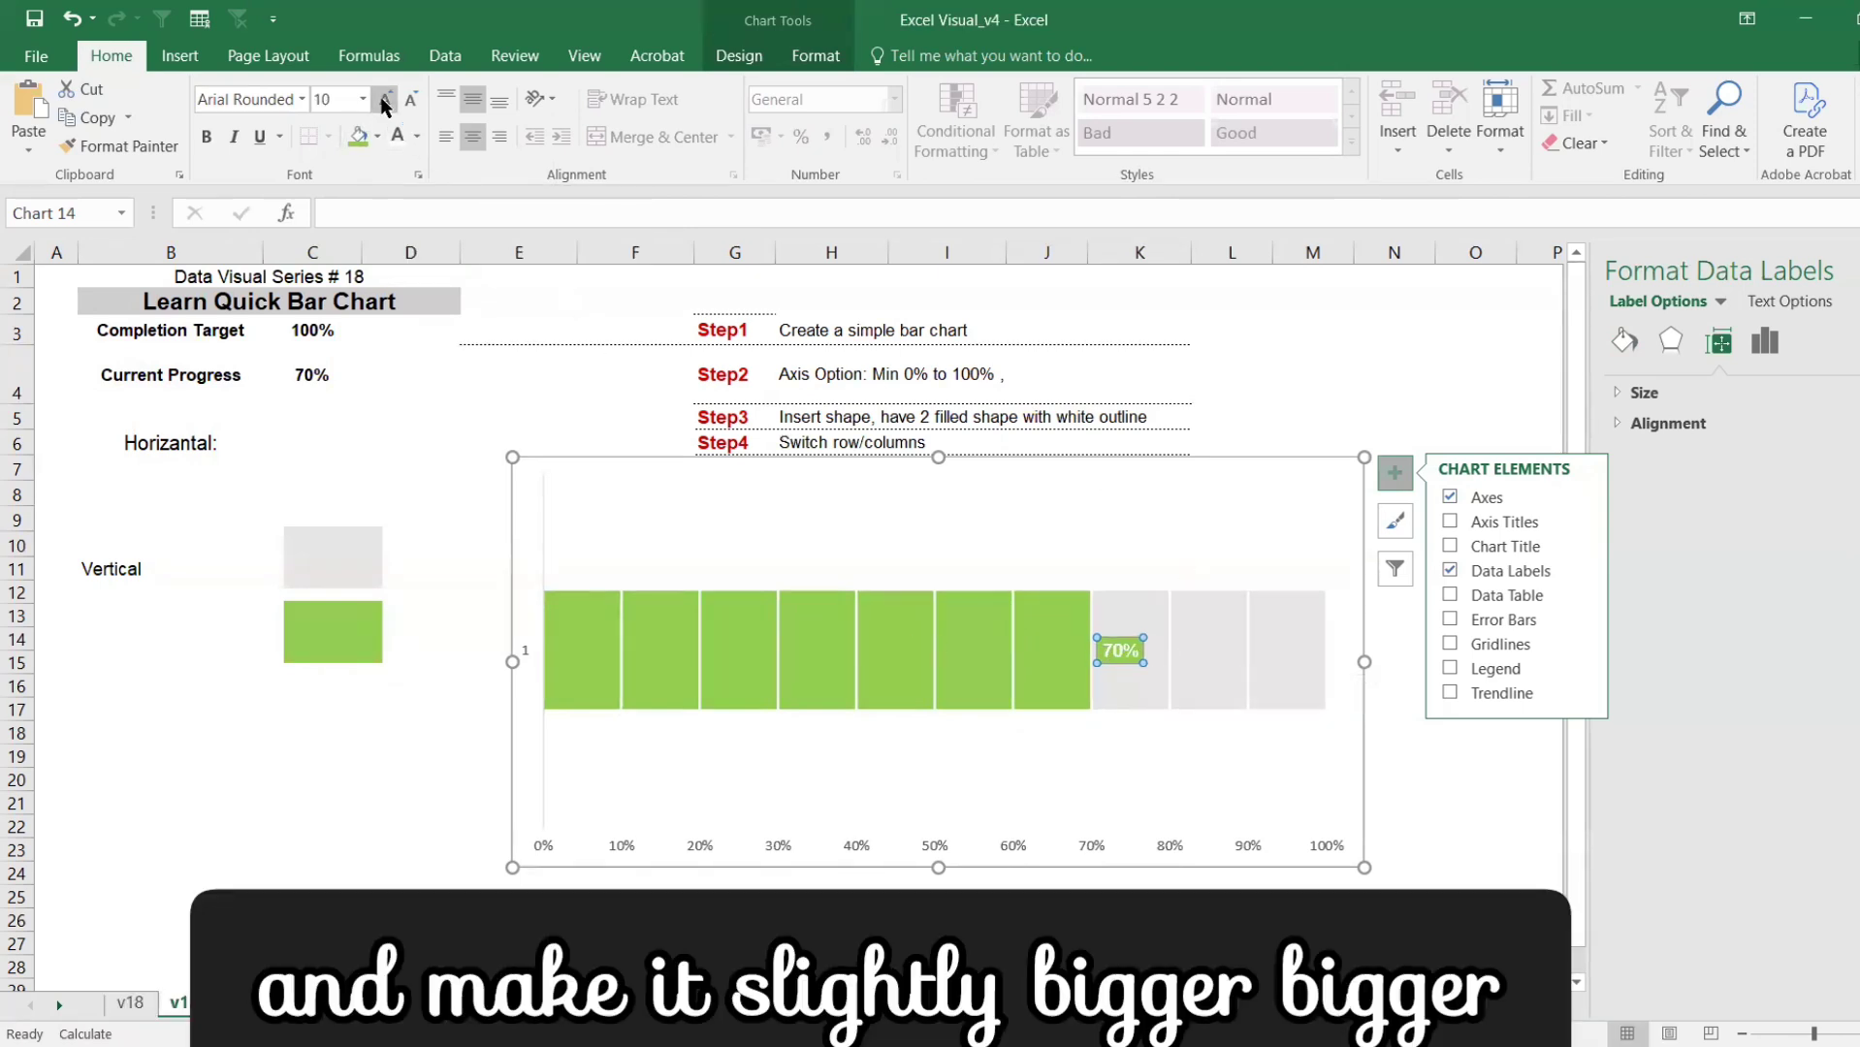
{"action": "left_click", "coordinate": [385, 97]}
{"action": "left_click", "coordinate": [385, 97]}
{"action": "left_click", "coordinate": [385, 97]}
{"action": "left_click", "coordinate": [385, 97]}
{"action": "left_click", "coordinate": [385, 97]}
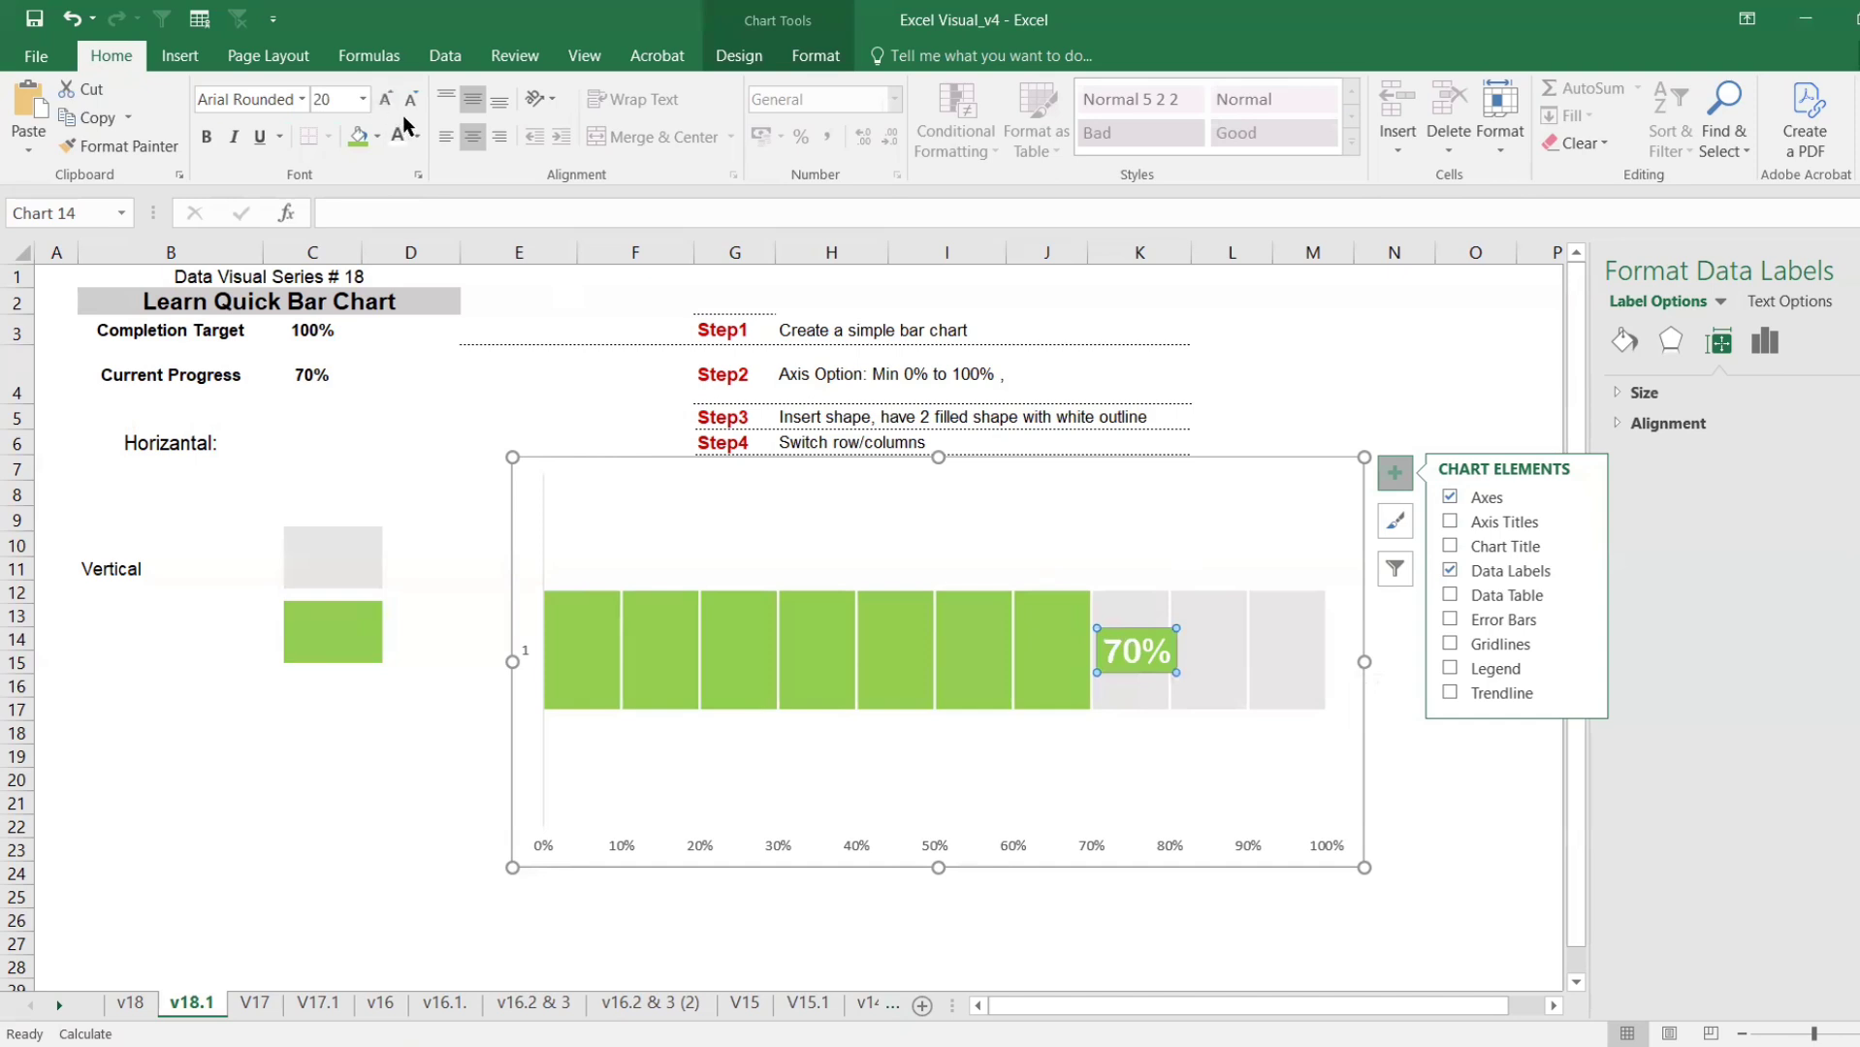
{"action": "left_click", "coordinate": [411, 99]}
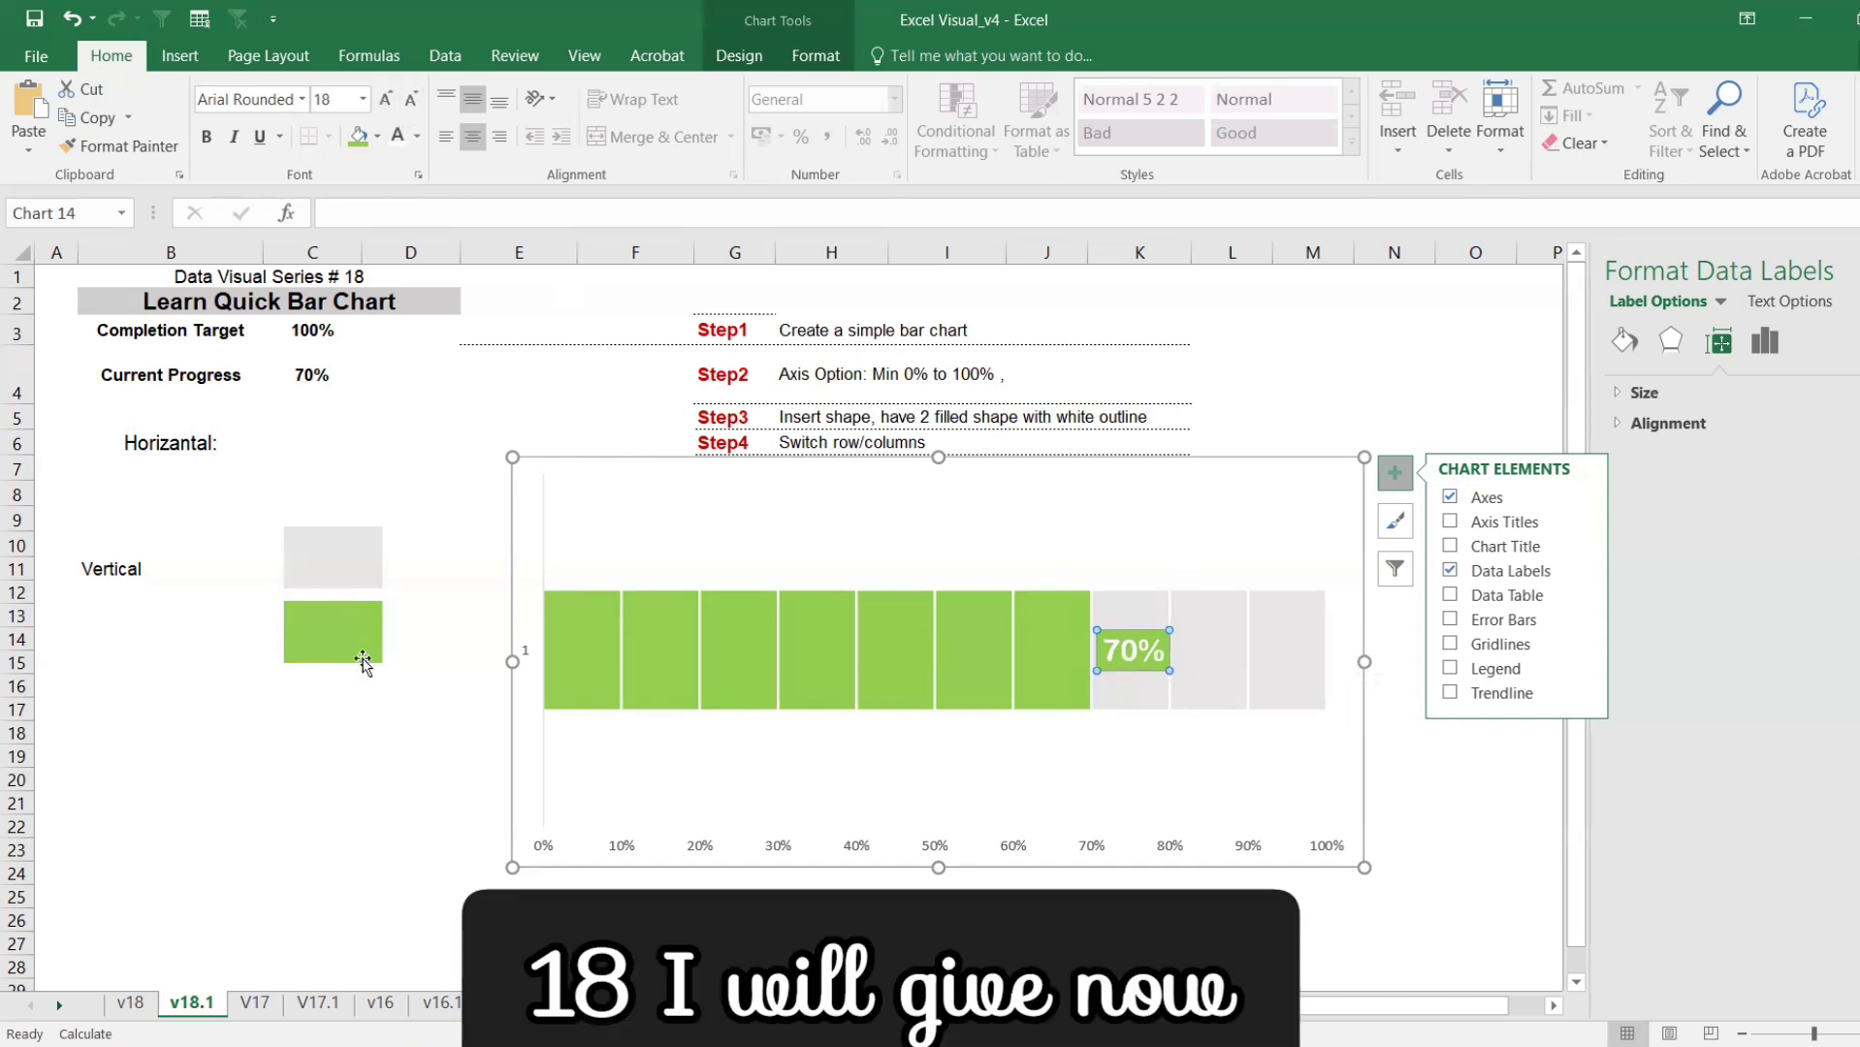
- Delete the chart's vertical category axis and its horizontal percentage axis
{"action": "left_click", "coordinate": [375, 715]}
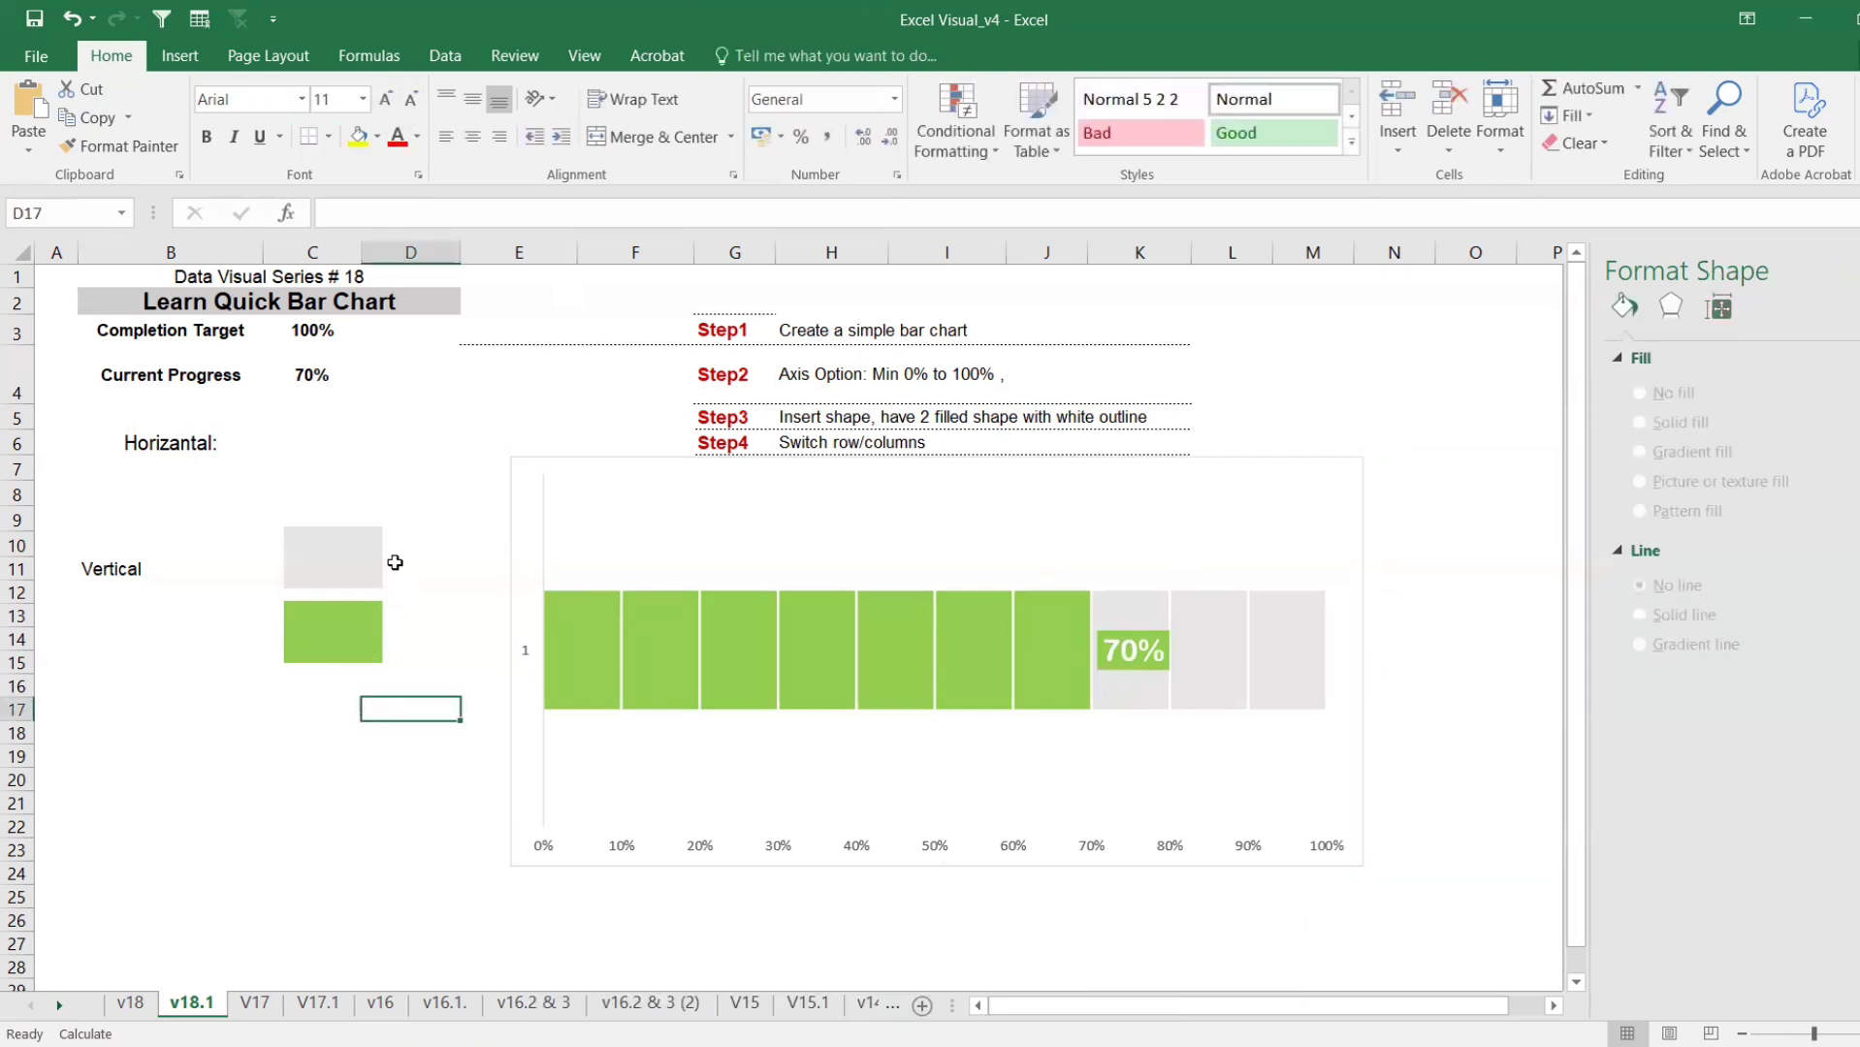
{"action": "left_click", "coordinate": [543, 760]}
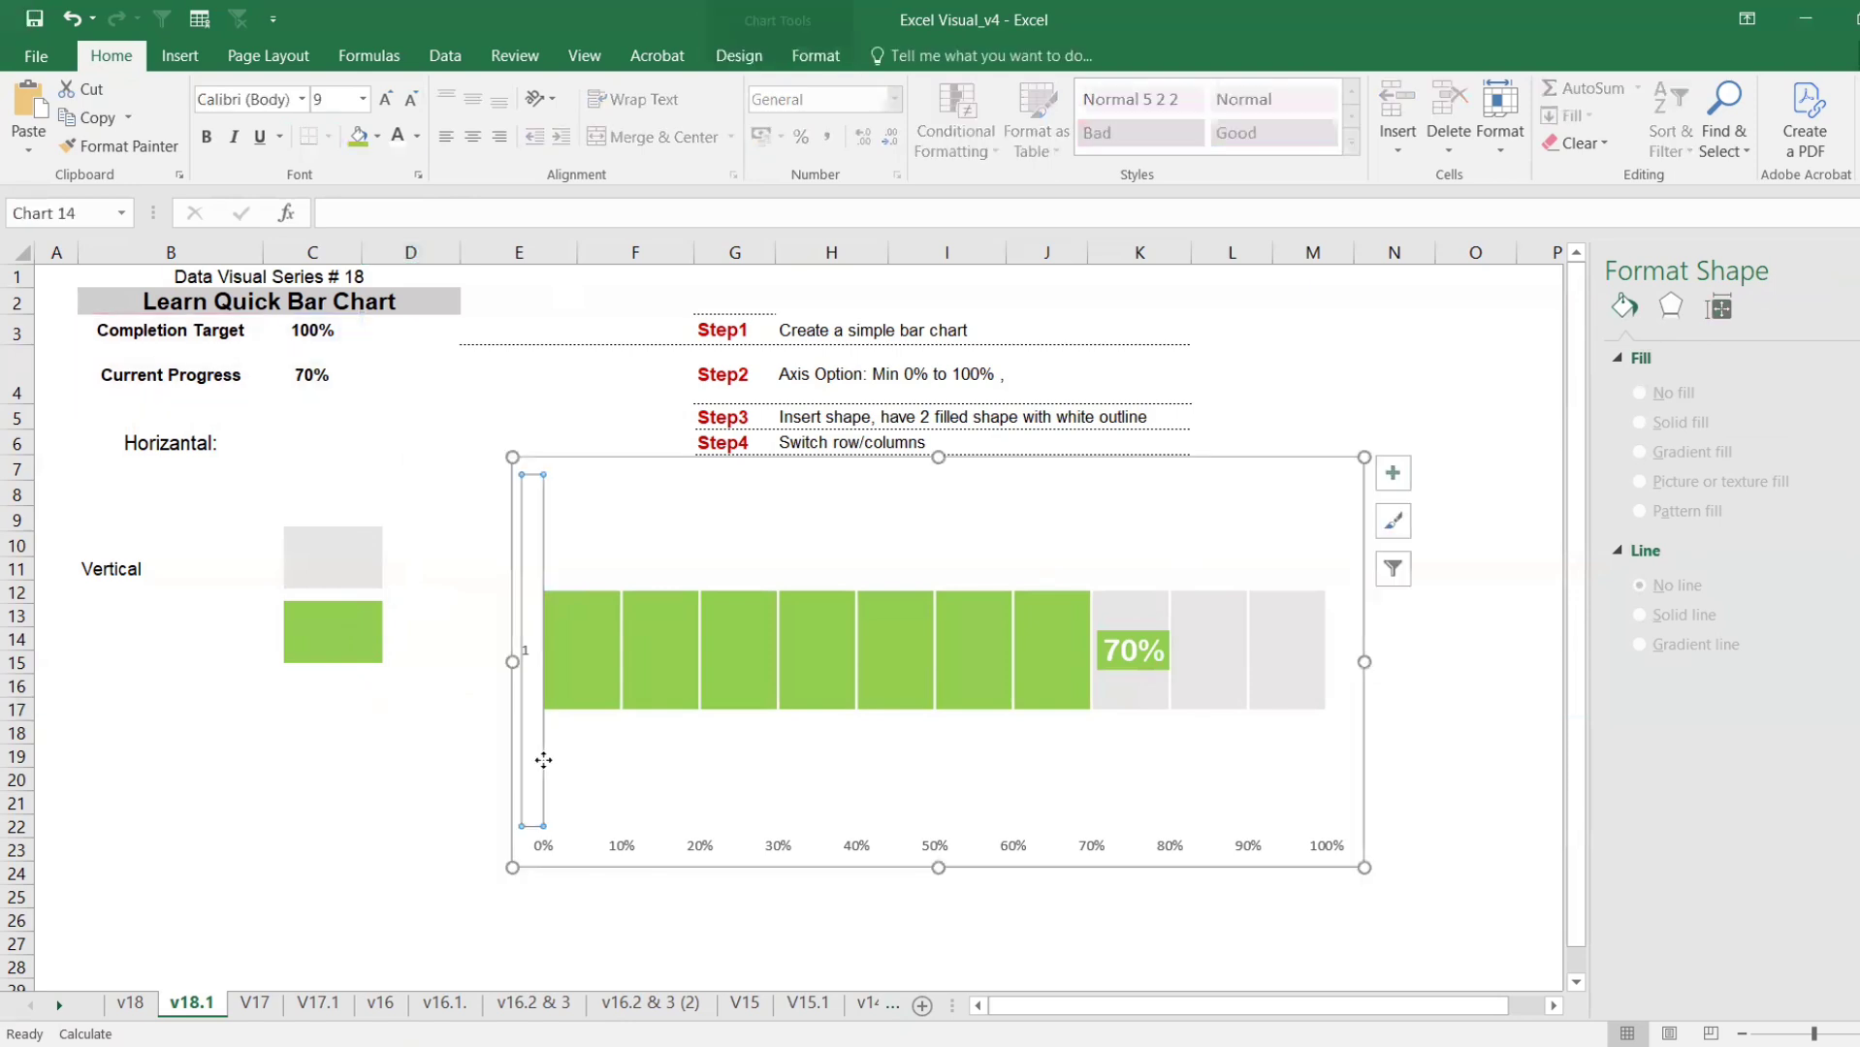
{"action": "key", "text": "Delete"}
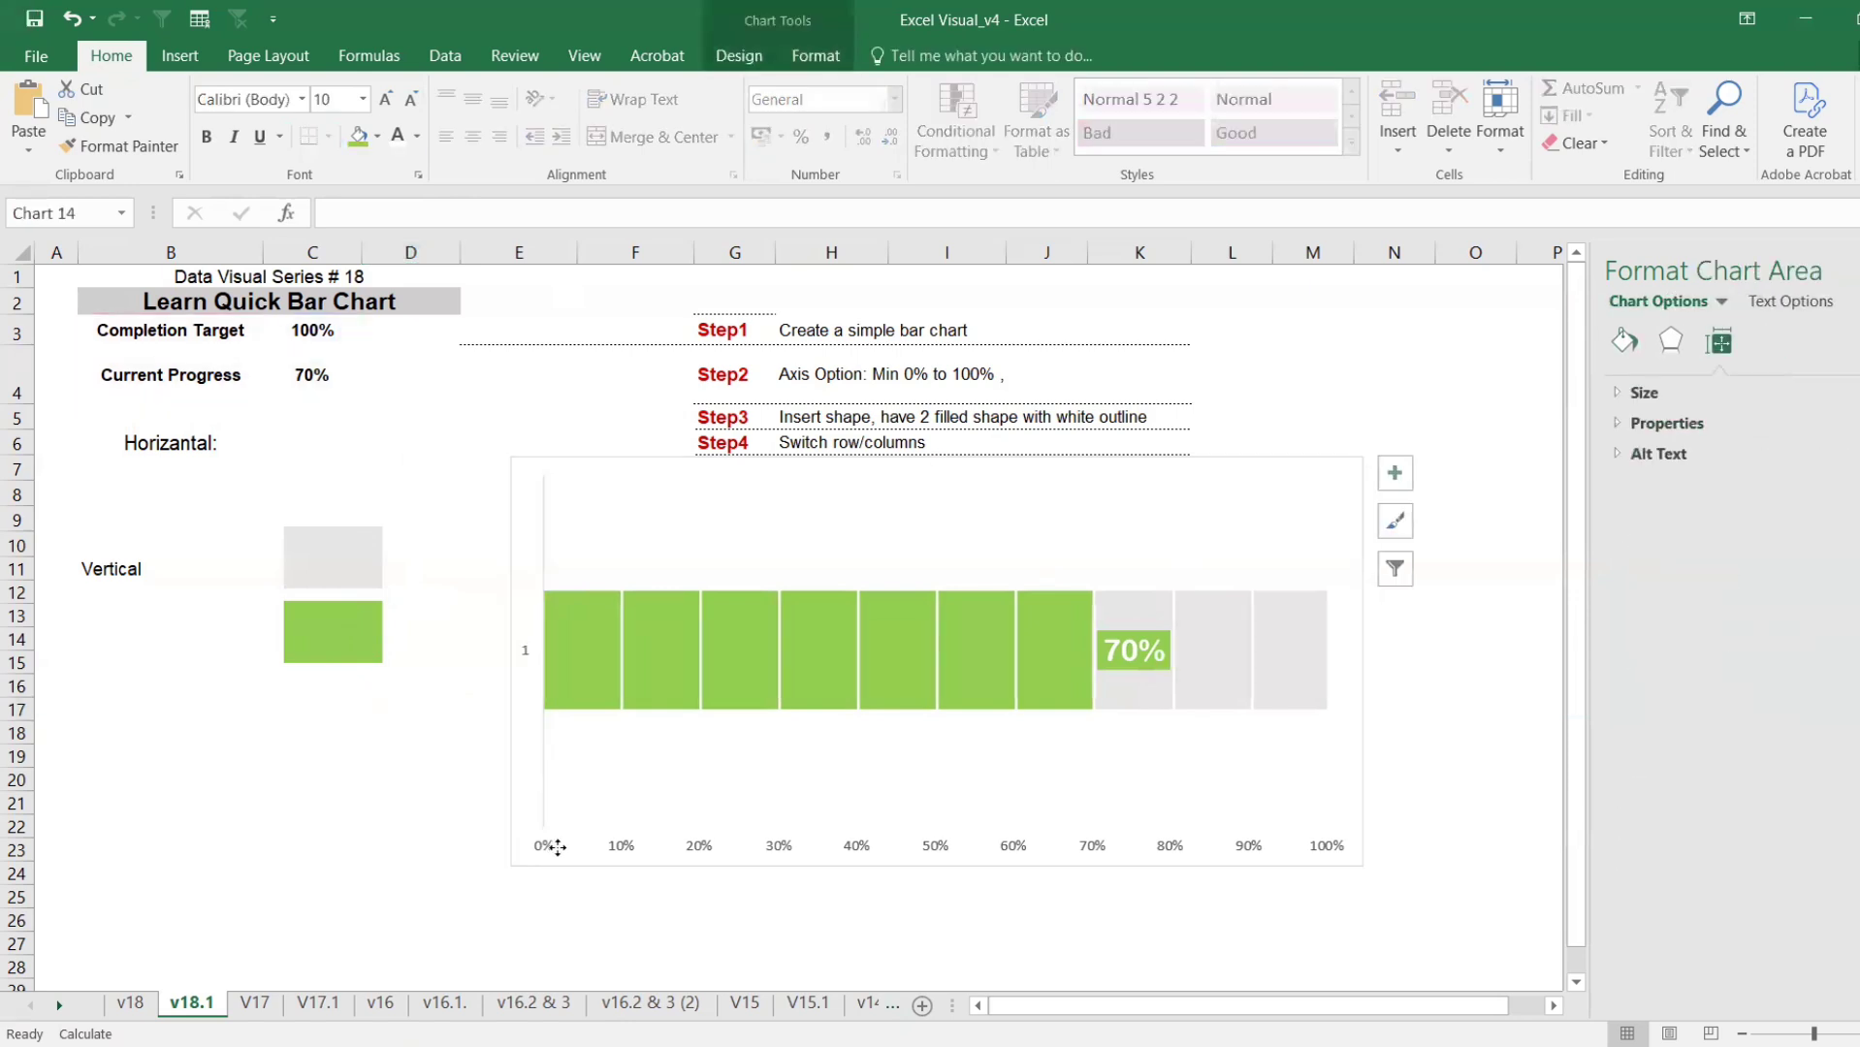
{"action": "left_click", "coordinate": [541, 850]}
{"action": "key", "text": "Delete"}
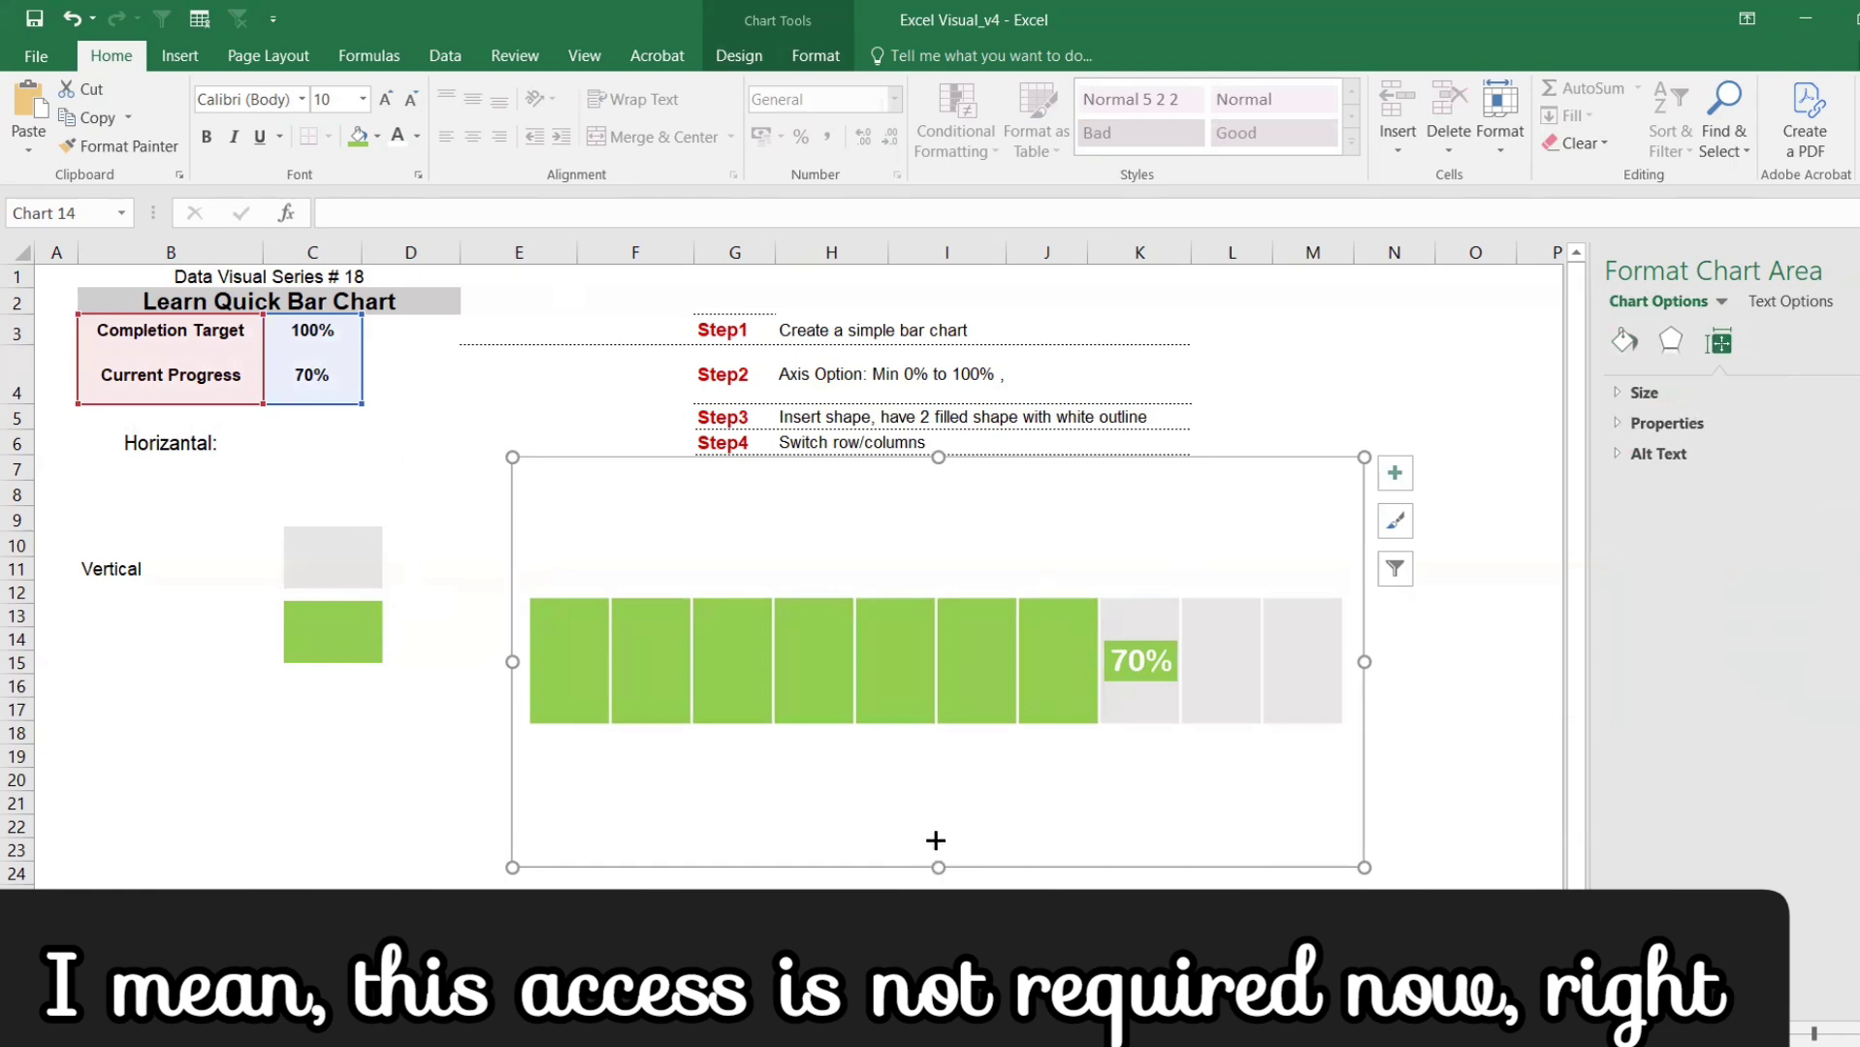
- Reduce the chart's height and move it below the step list so it starts at row 9
{"action": "left_click_drag", "start_coordinate": [935, 840], "coordinate": [935, 787]}
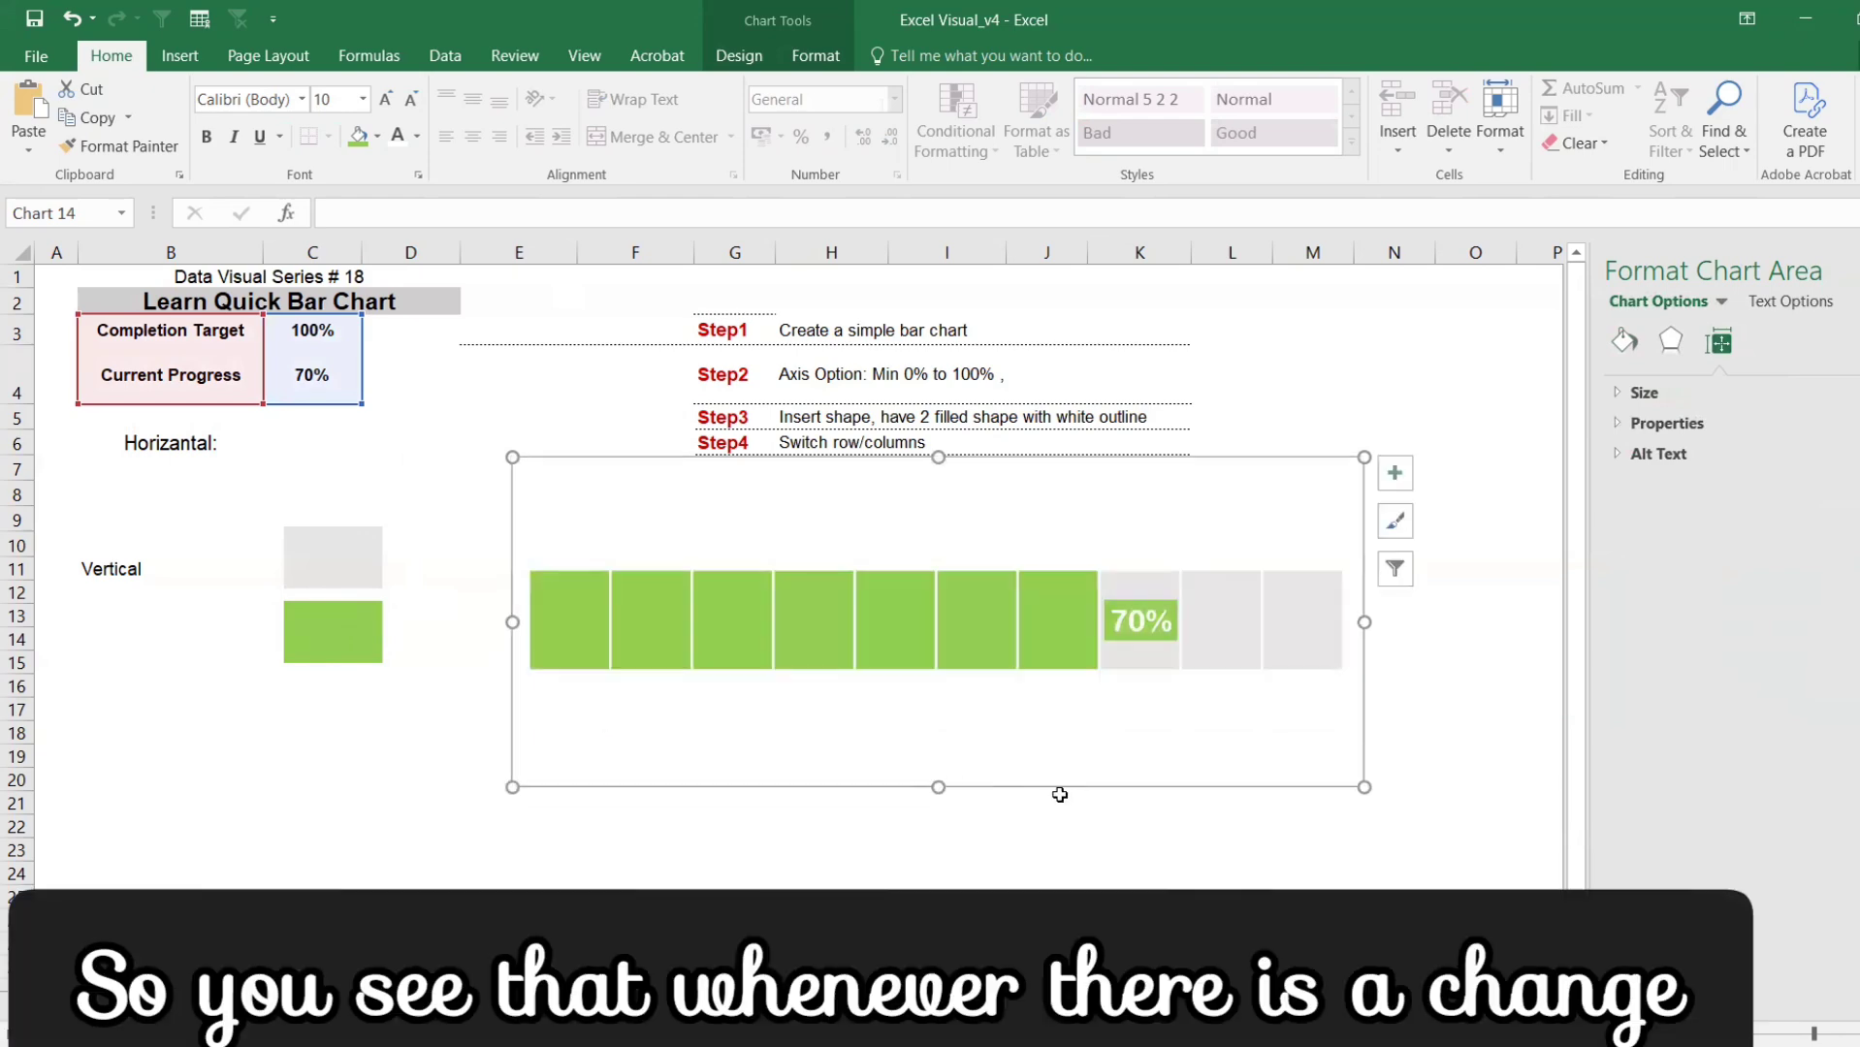
{"action": "left_click_drag", "start_coordinate": [1054, 787], "coordinate": [1006, 841]}
{"action": "left_click", "coordinate": [378, 470]}
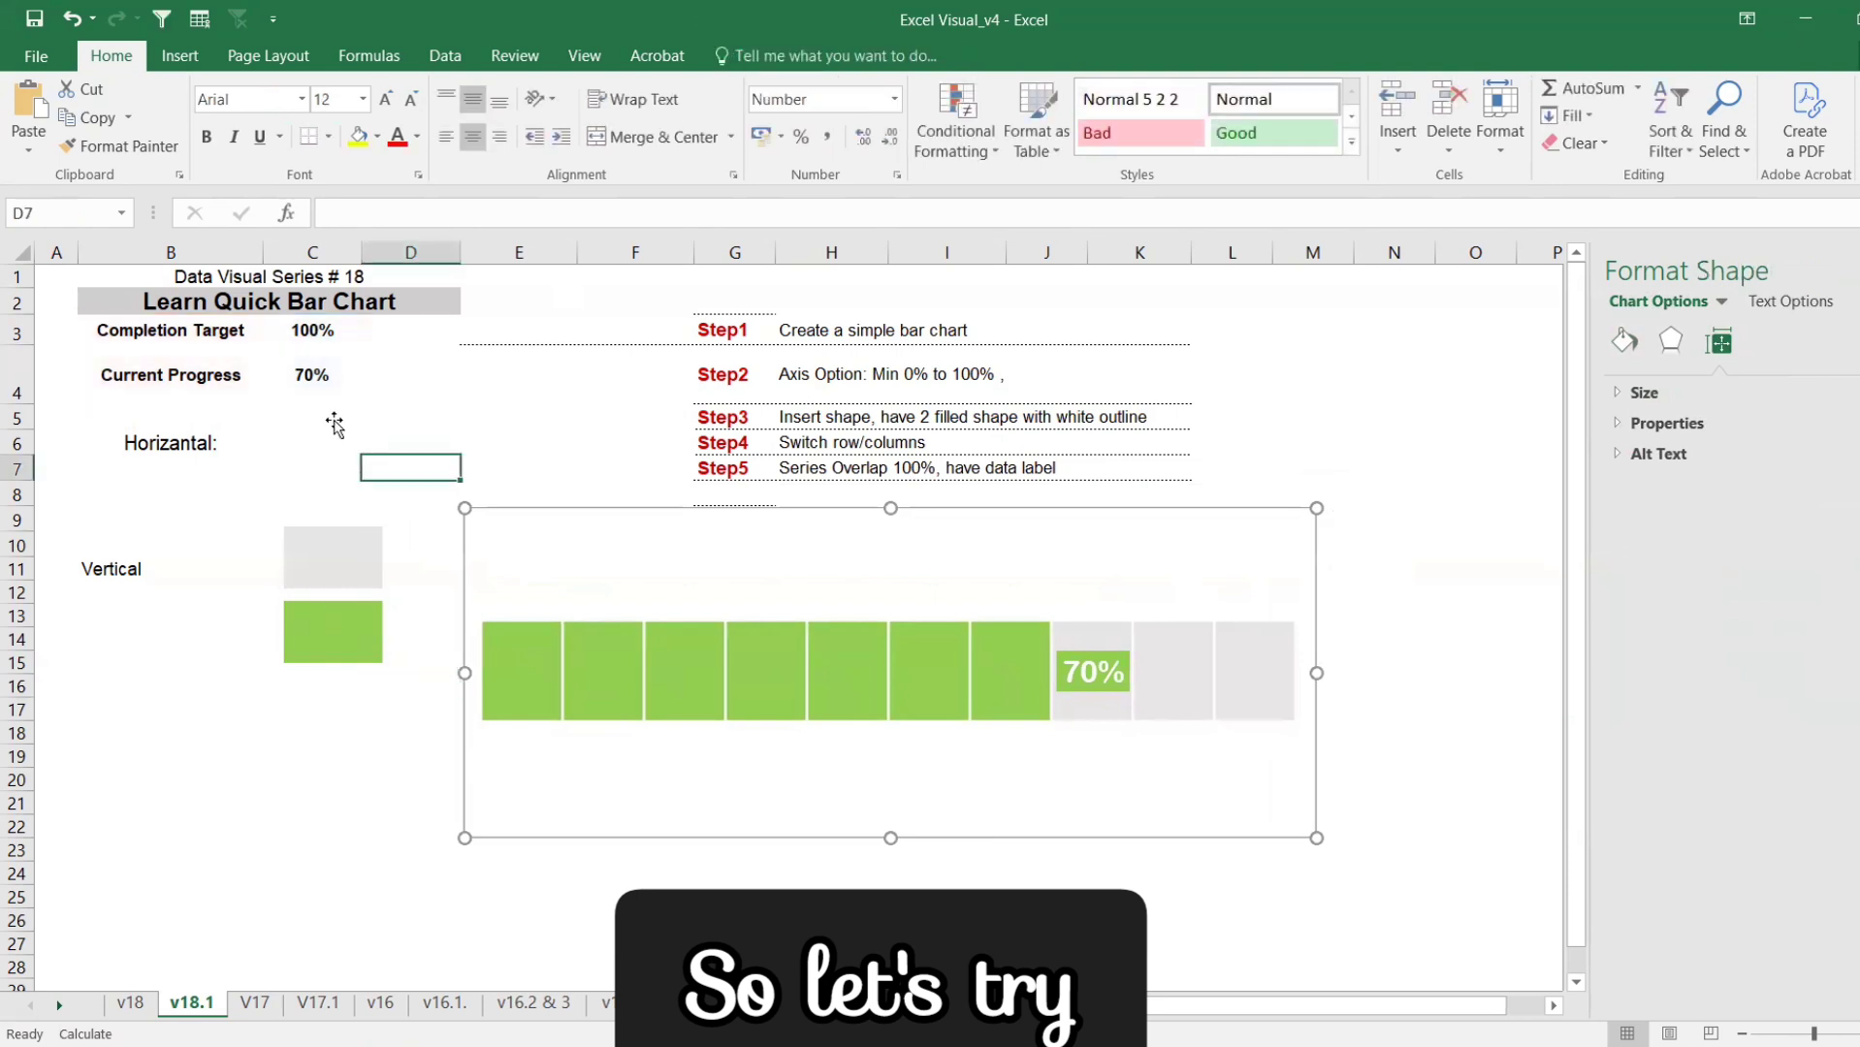
- Enter the formula =RAND() in the Current Progress cell C4
{"action": "left_click", "coordinate": [324, 376]}
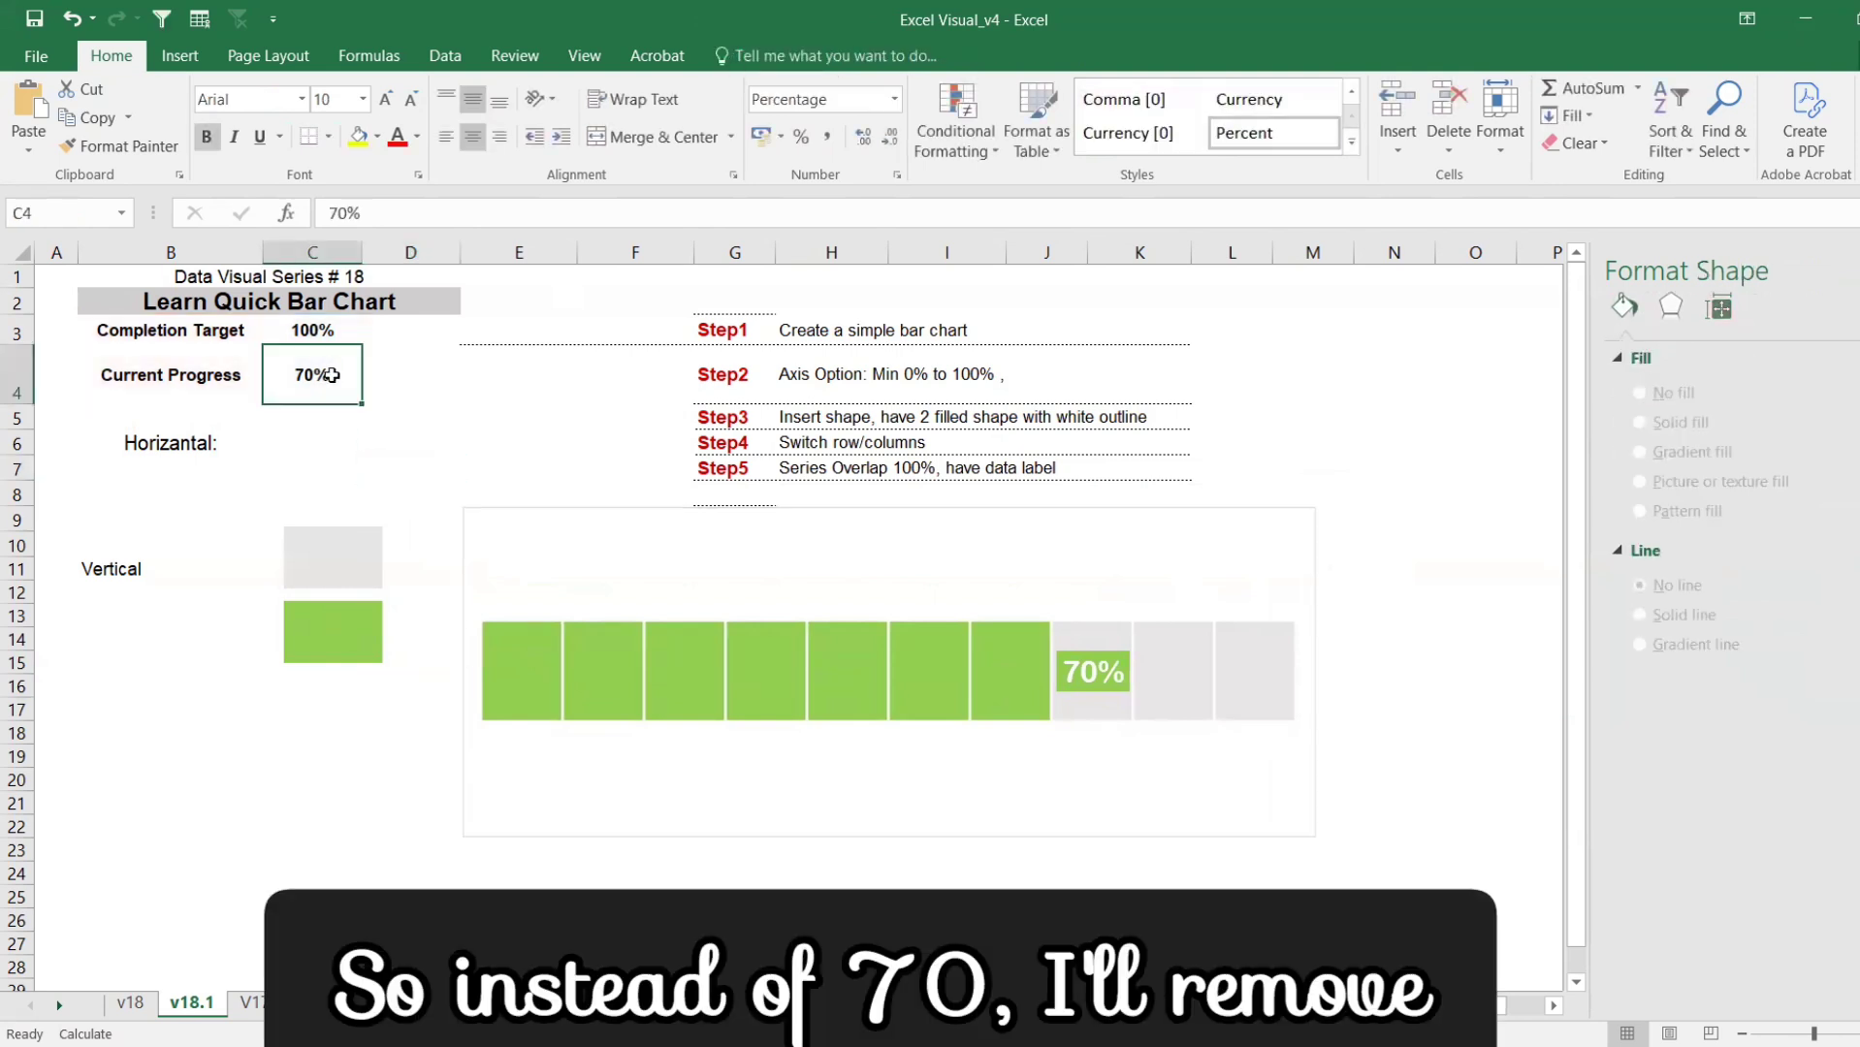
{"action": "type", "text": "=rn"}
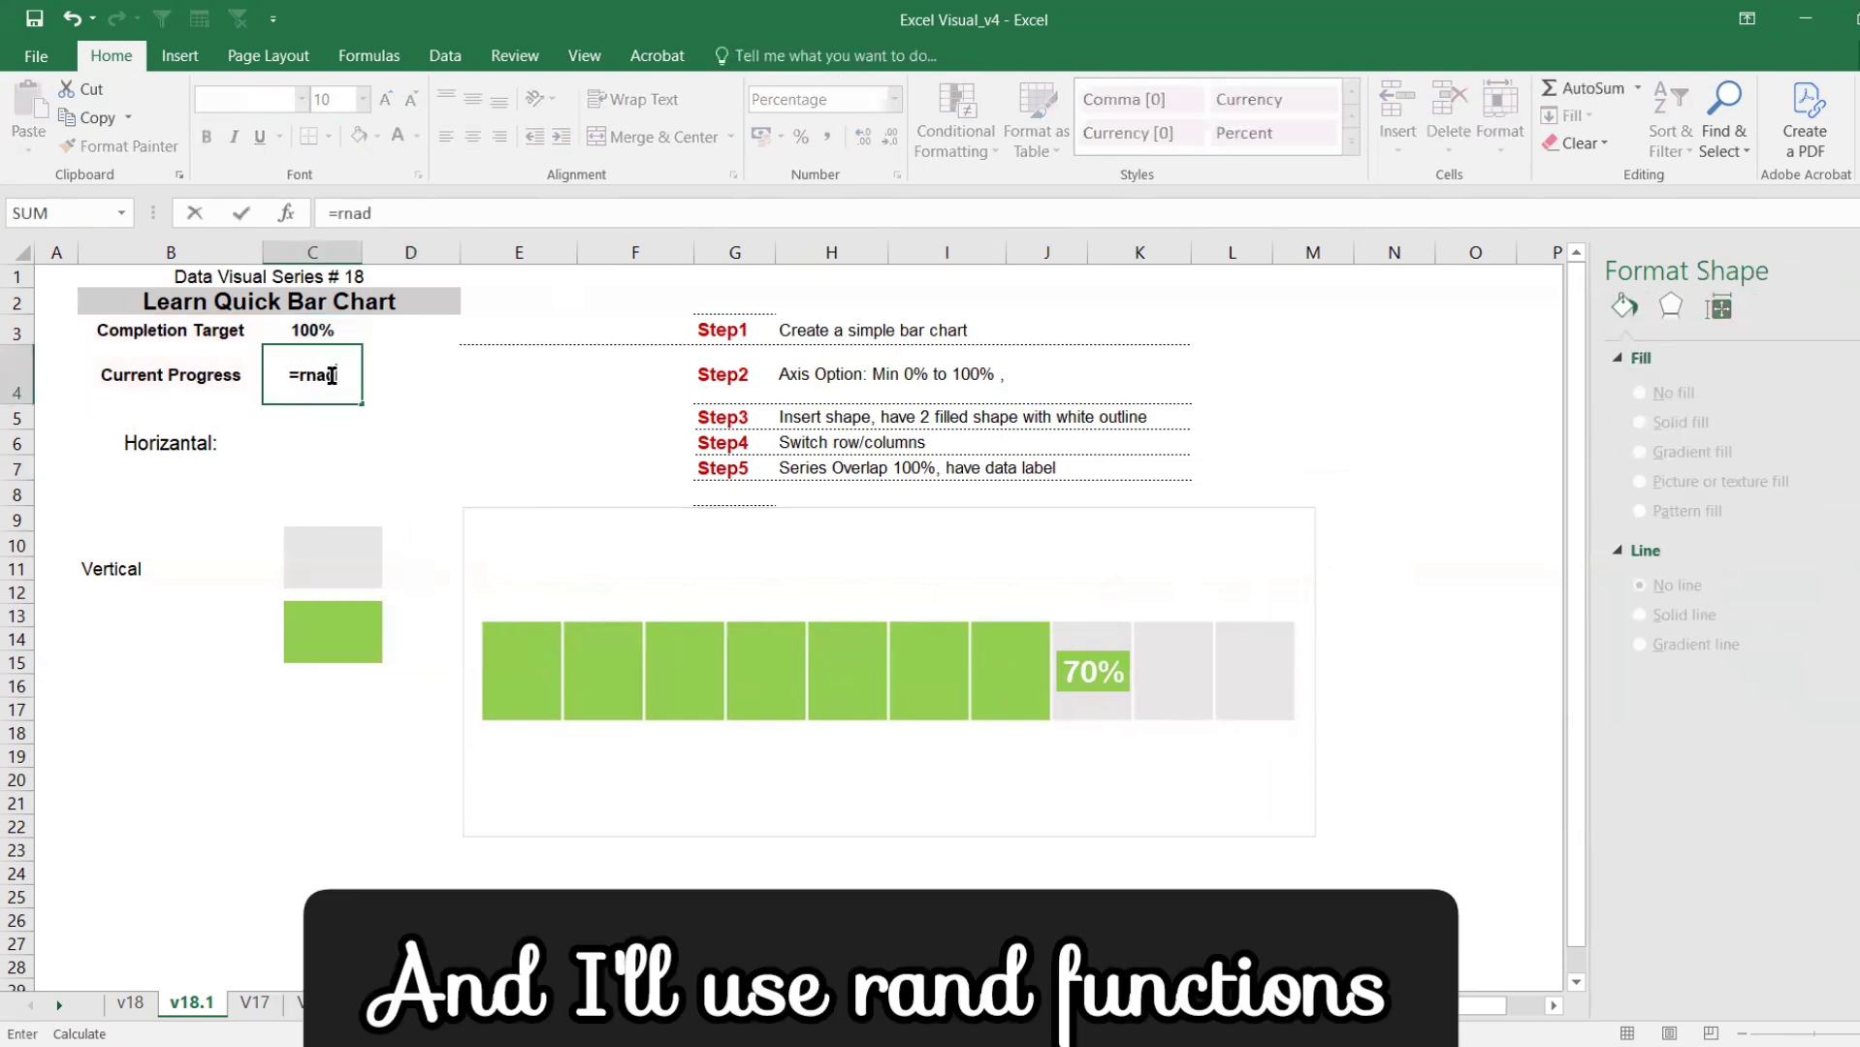
{"action": "key", "text": "BackSpace"}
{"action": "type", "text": "and()"}
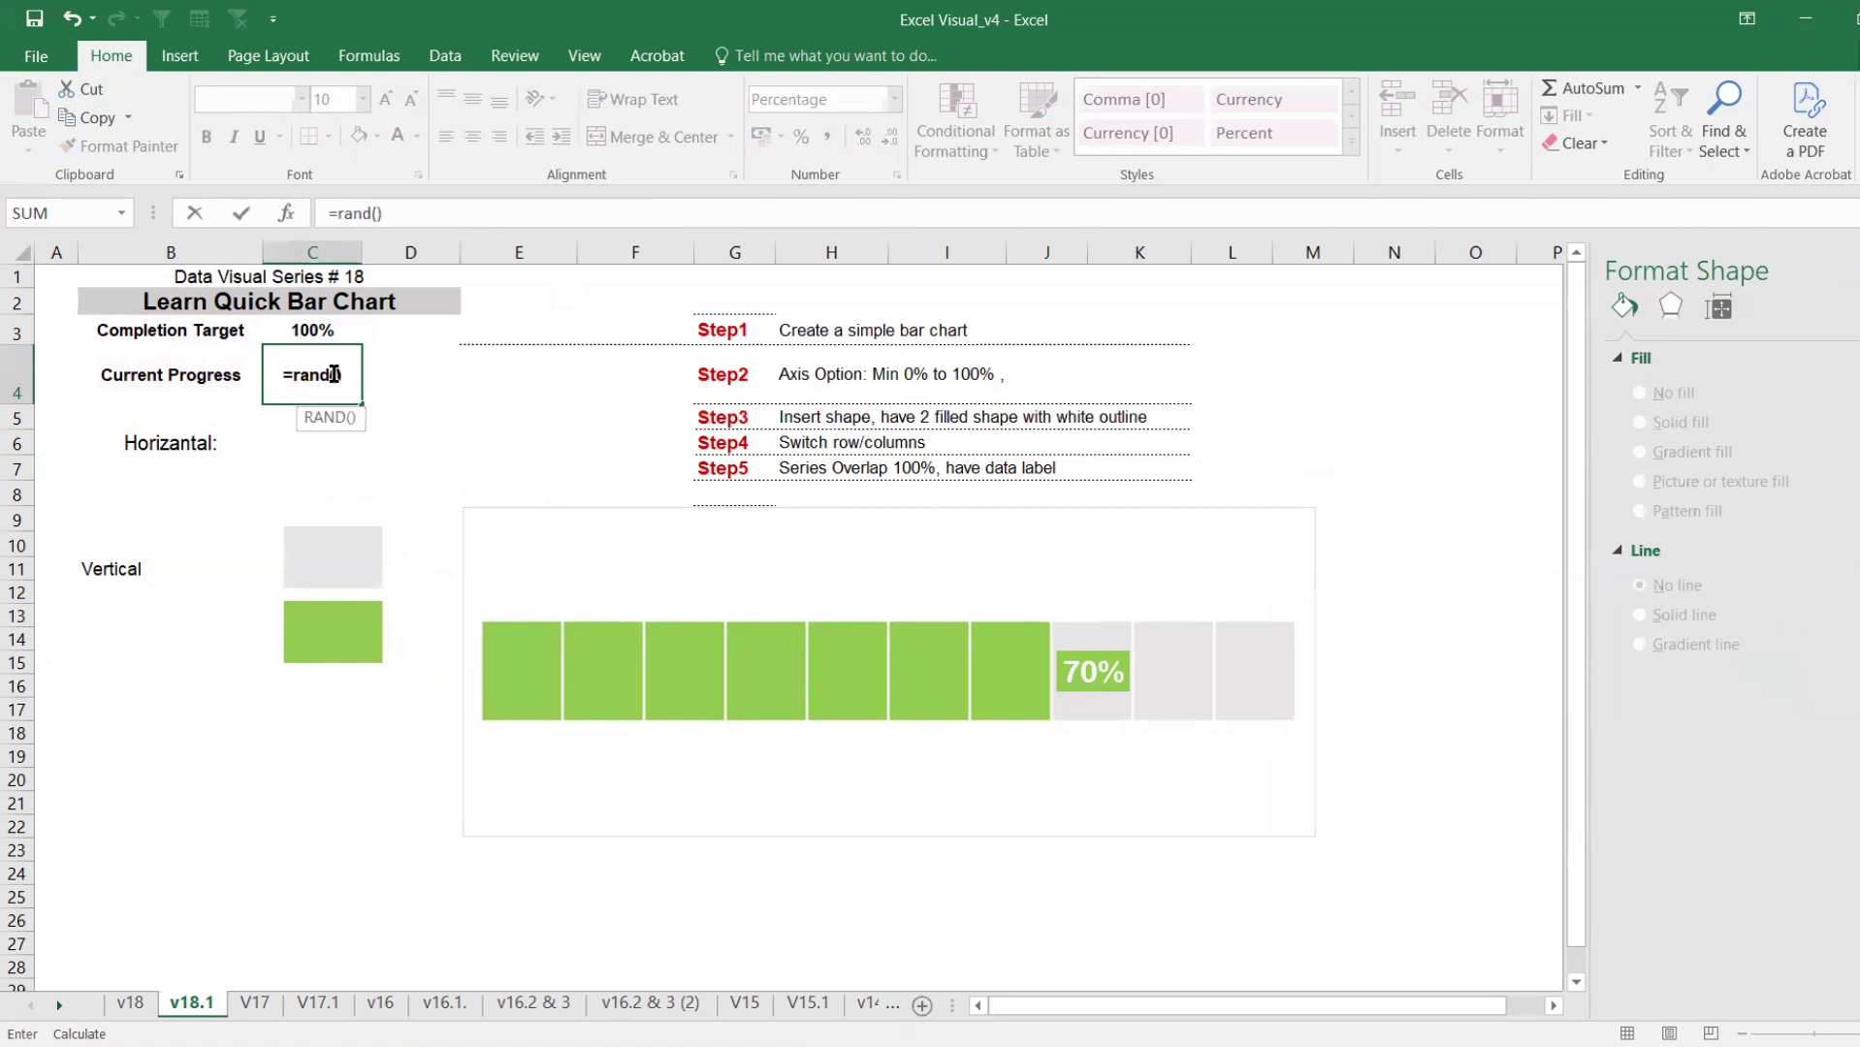
{"action": "left_click", "coordinate": [411, 383]}
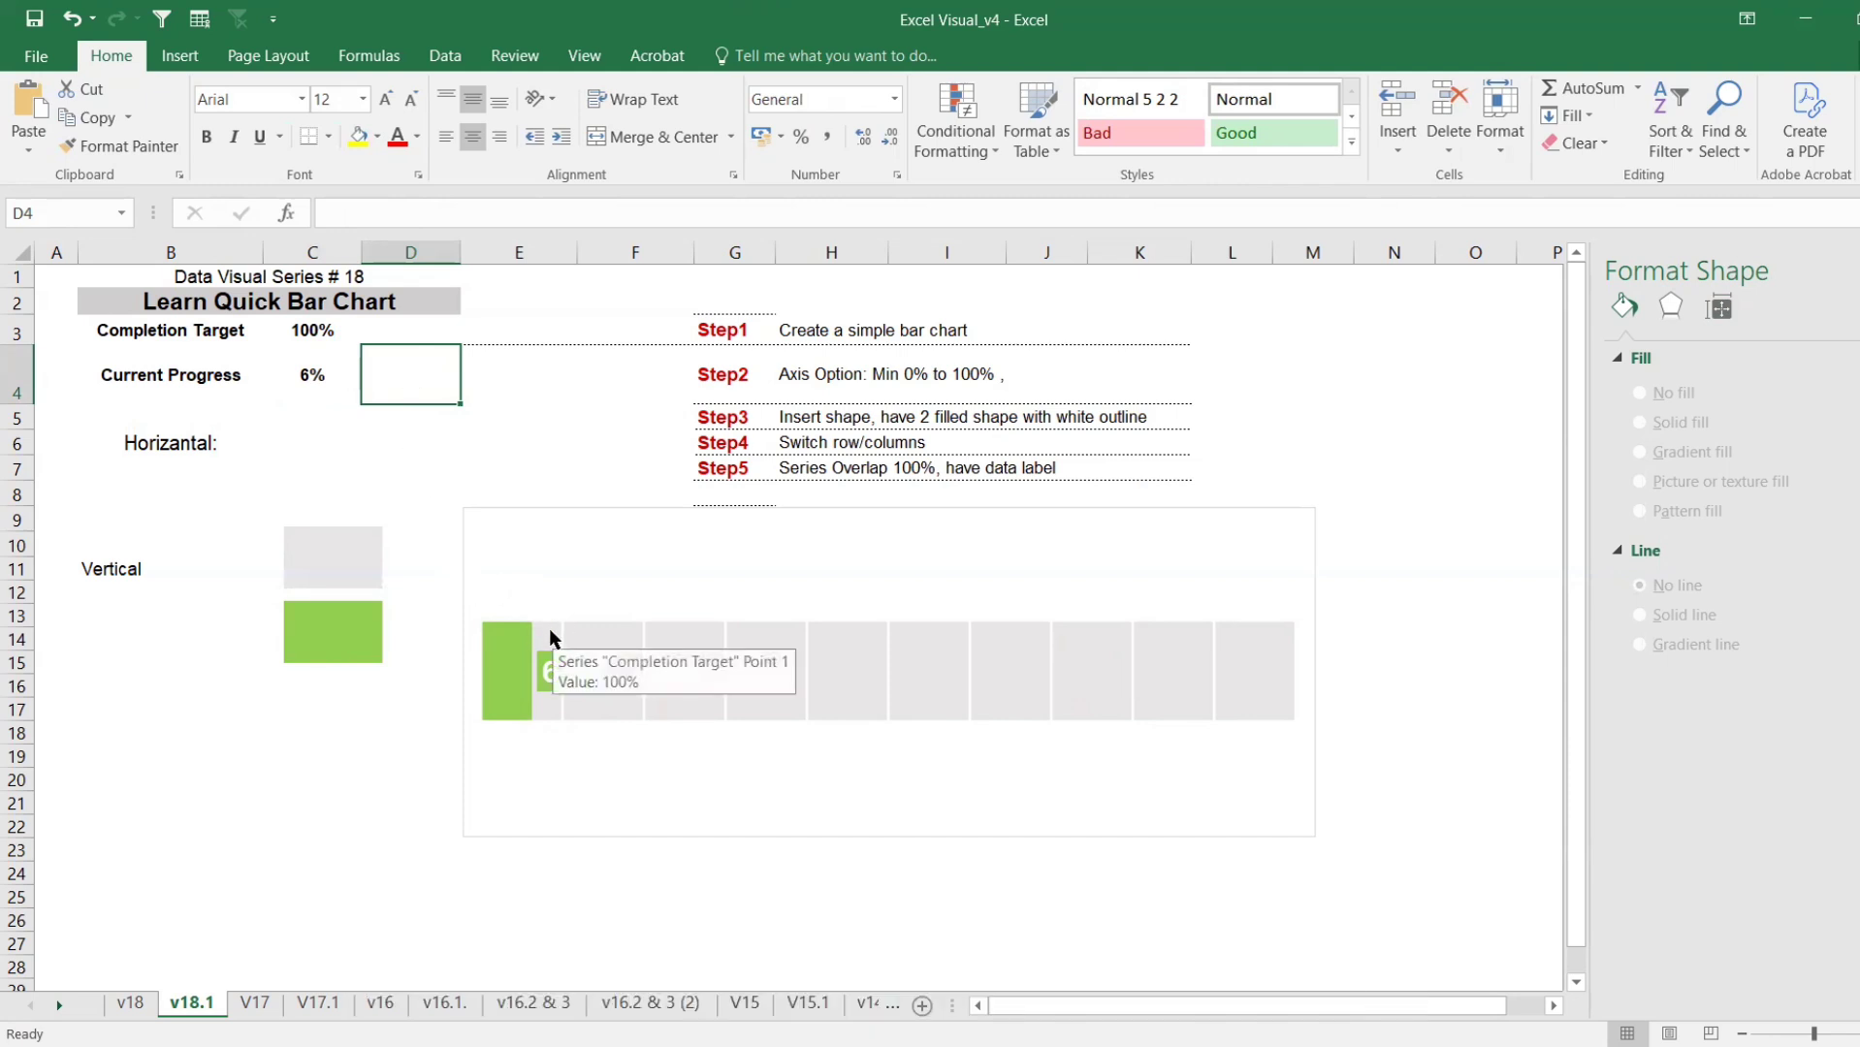
- Test the chart by setting the Current Progress cell C4 to 5% and 15%
{"action": "left_click", "coordinate": [331, 378]}
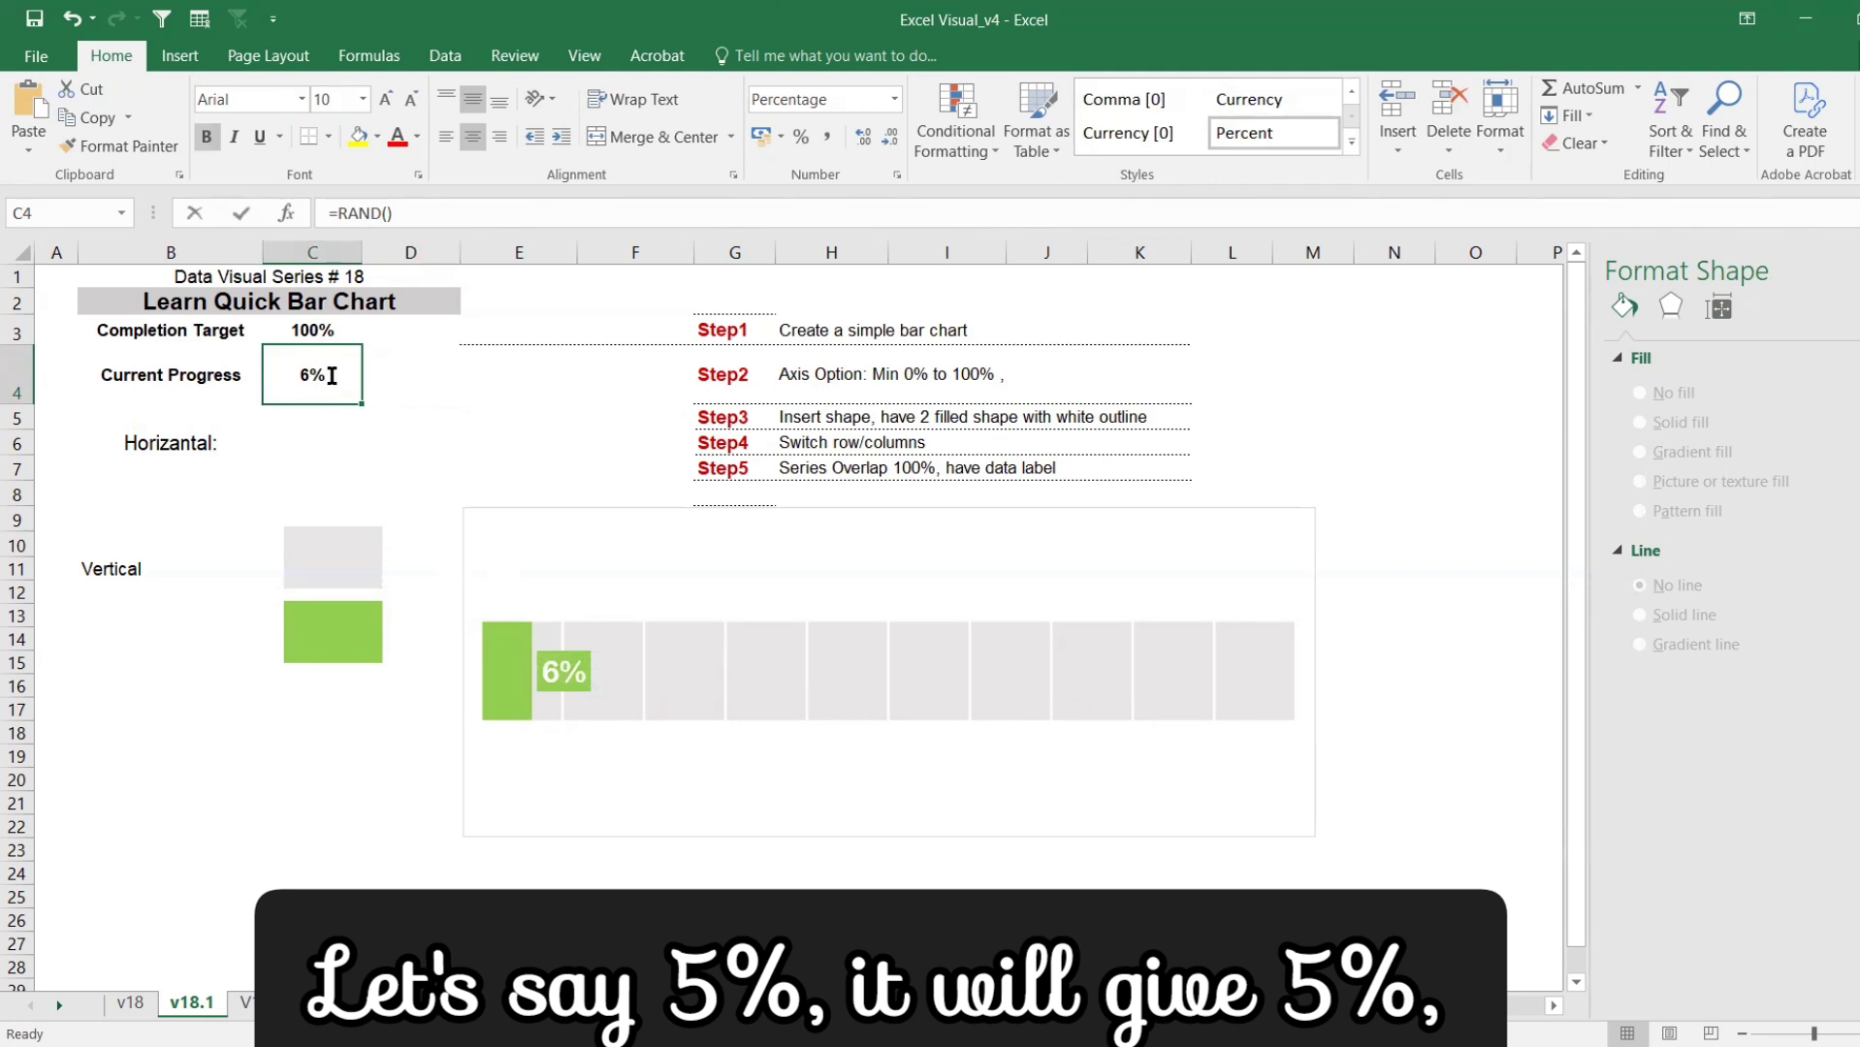
{"action": "type", "text": "5%"}
{"action": "key", "text": "Return"}
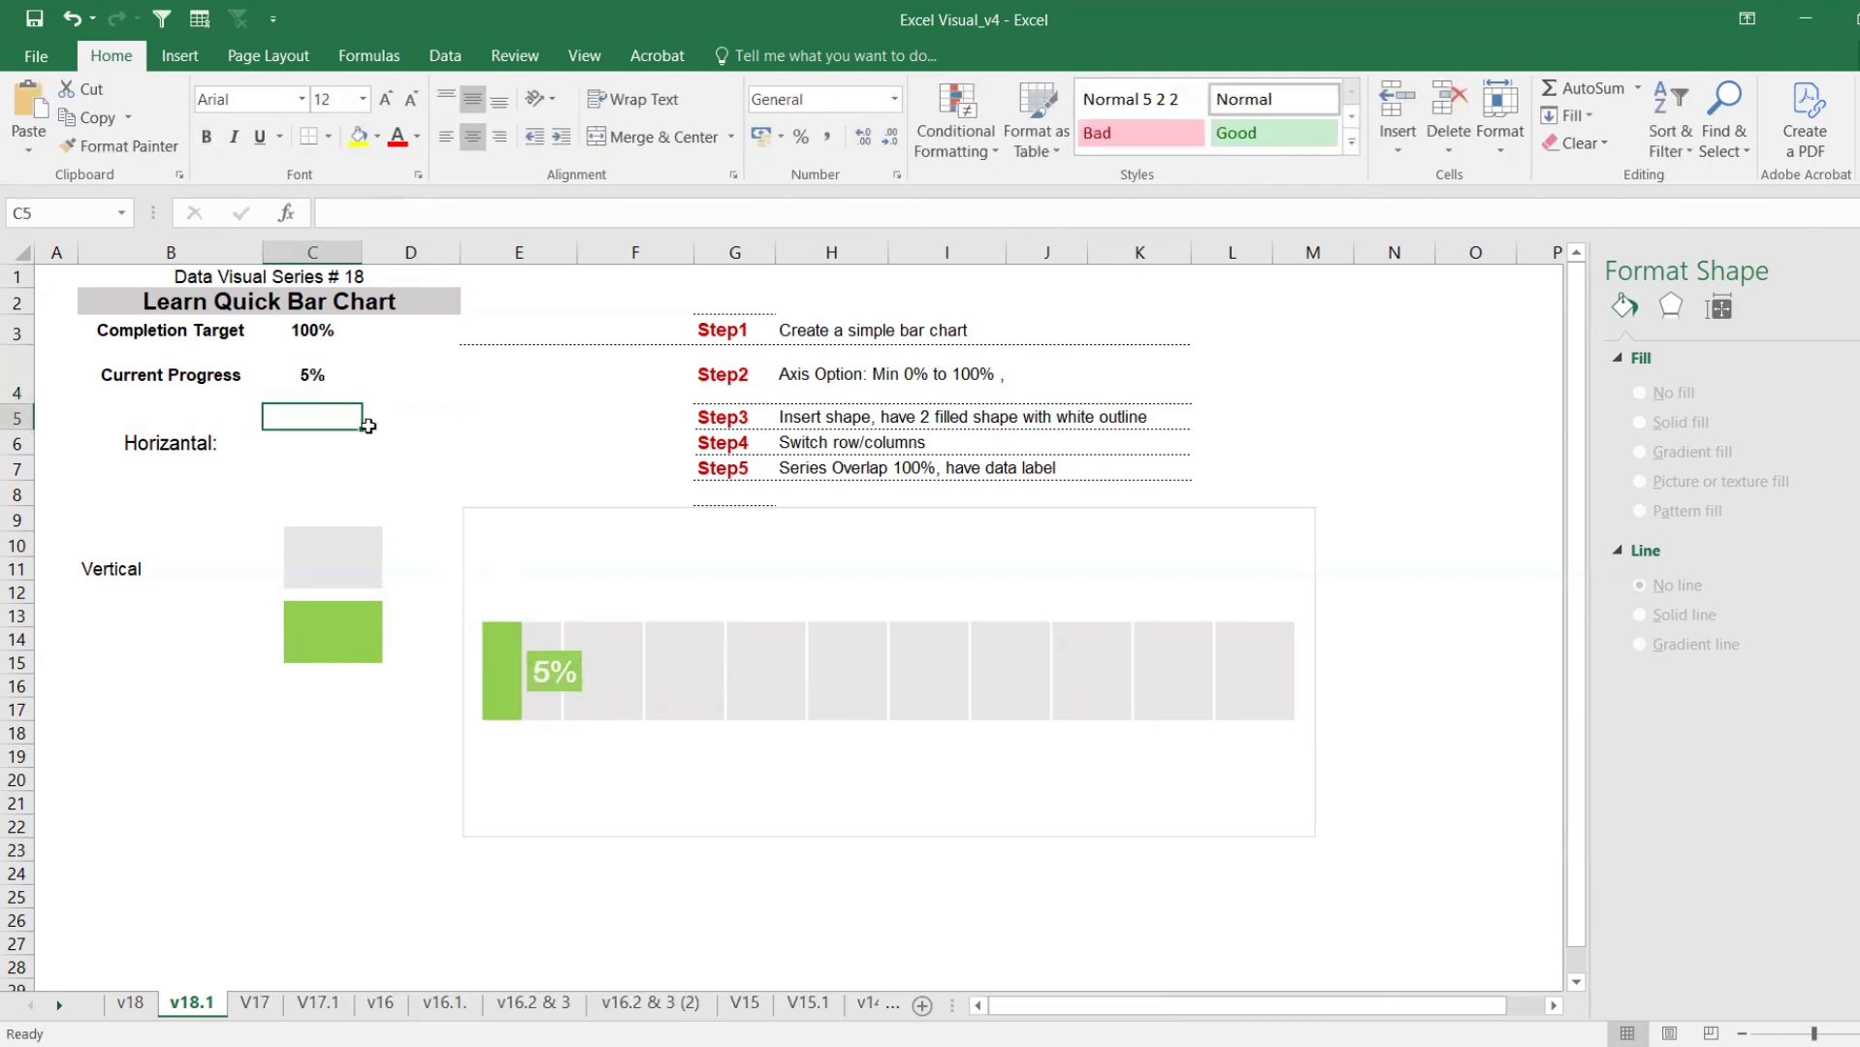
{"action": "left_click", "coordinate": [328, 378]}
{"action": "type", "text": "15"}
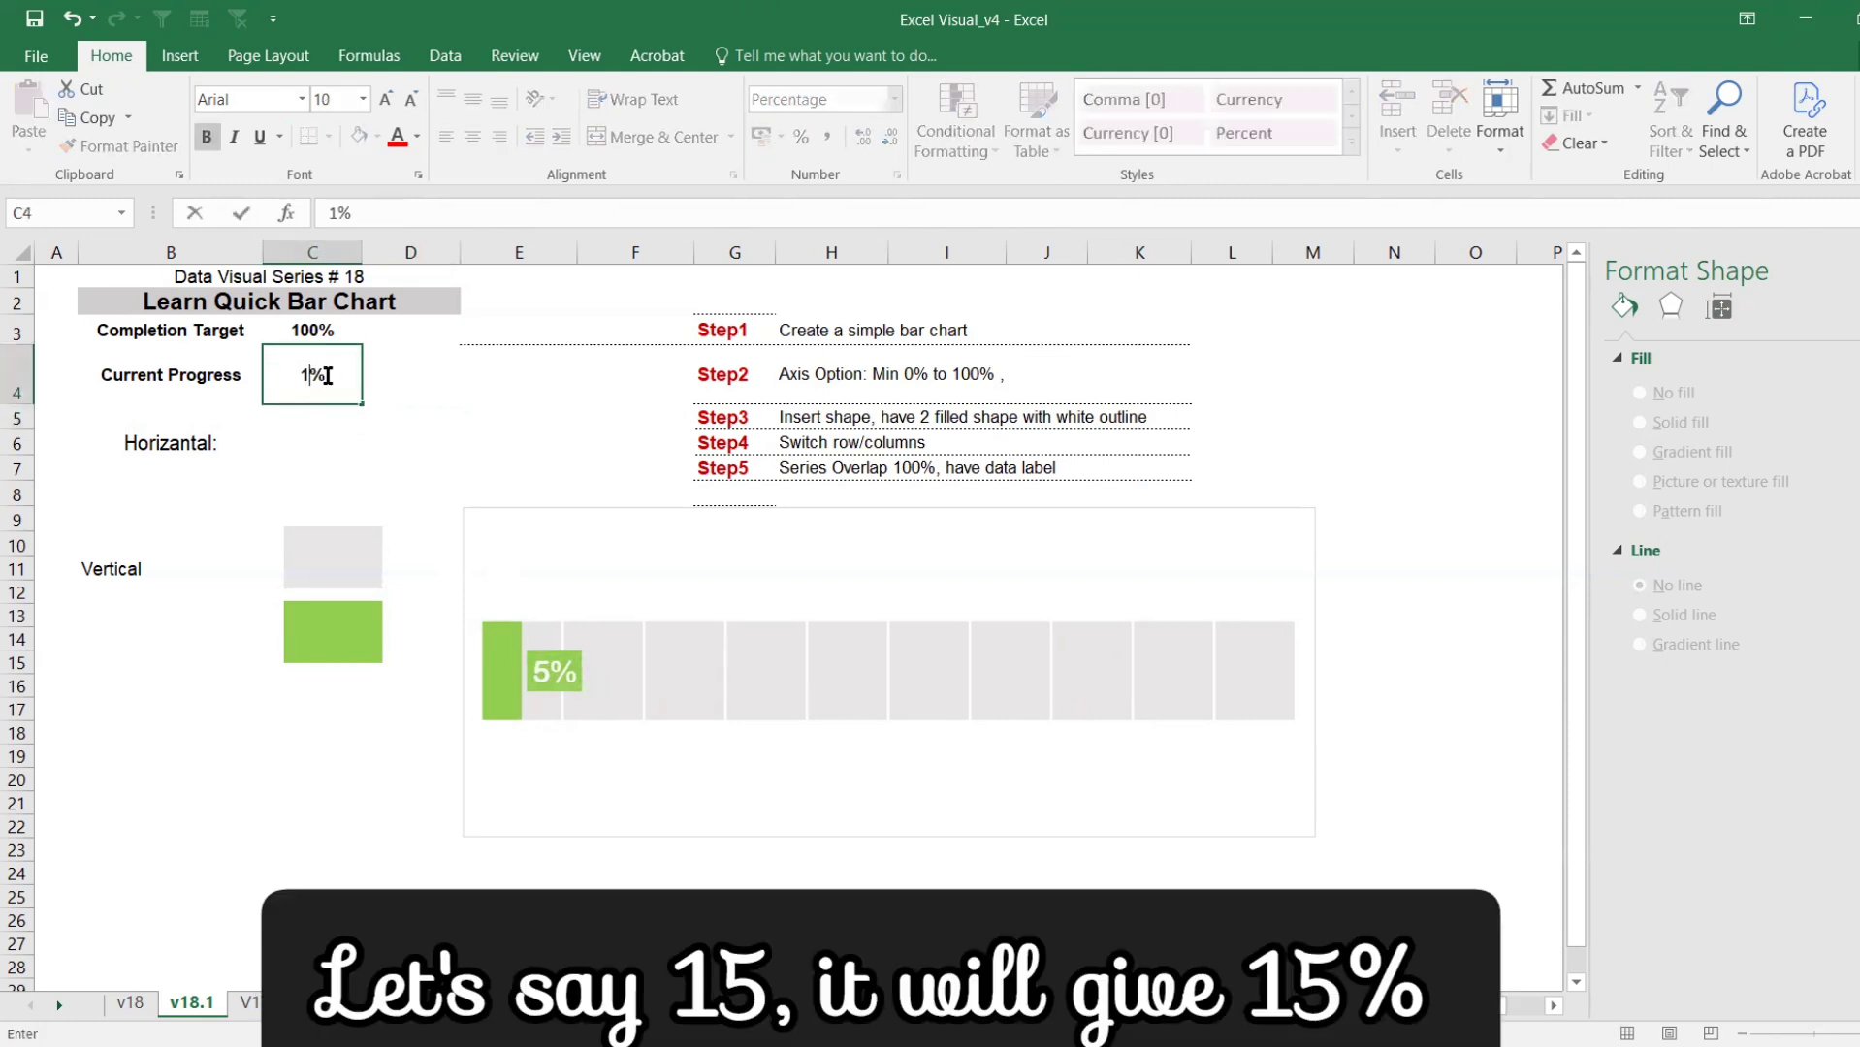
{"action": "key", "text": "Return"}
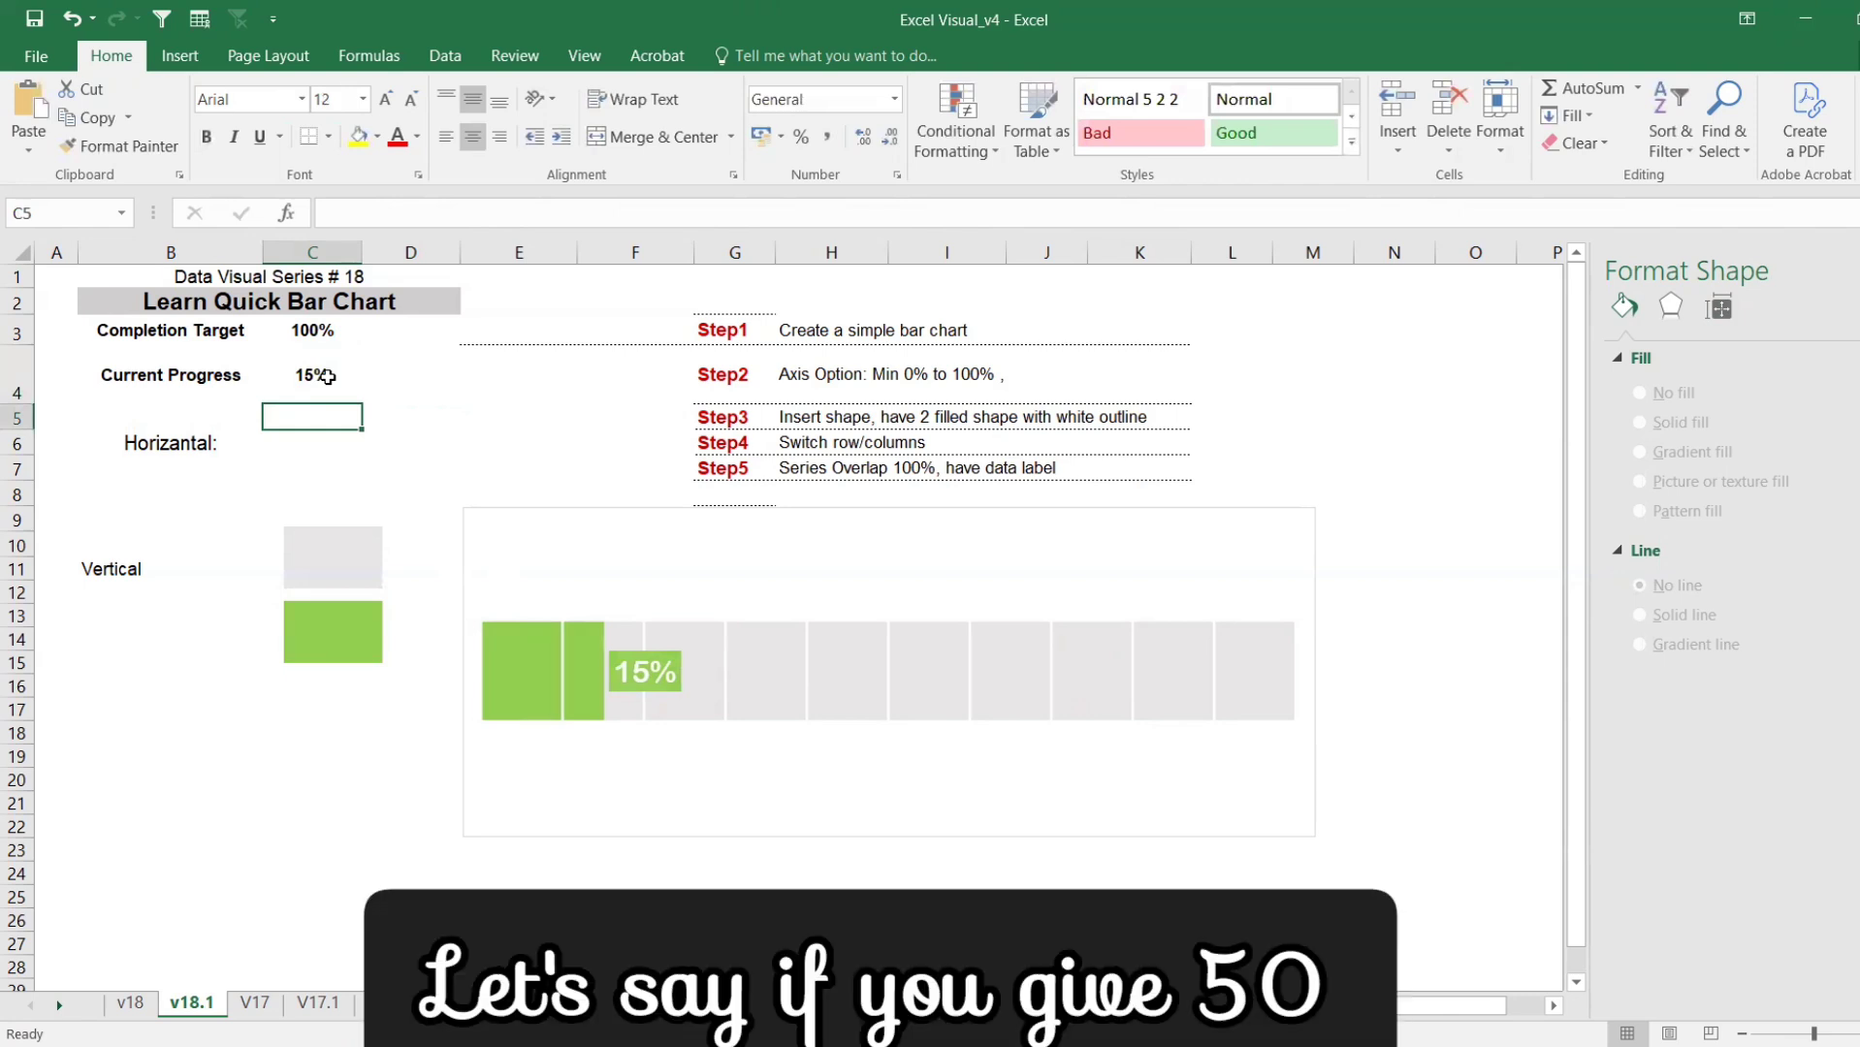
- Test the chart by setting the Current Progress cell C4 to 50% and 49%
{"action": "left_click", "coordinate": [328, 378]}
{"action": "type", "text": "50"}
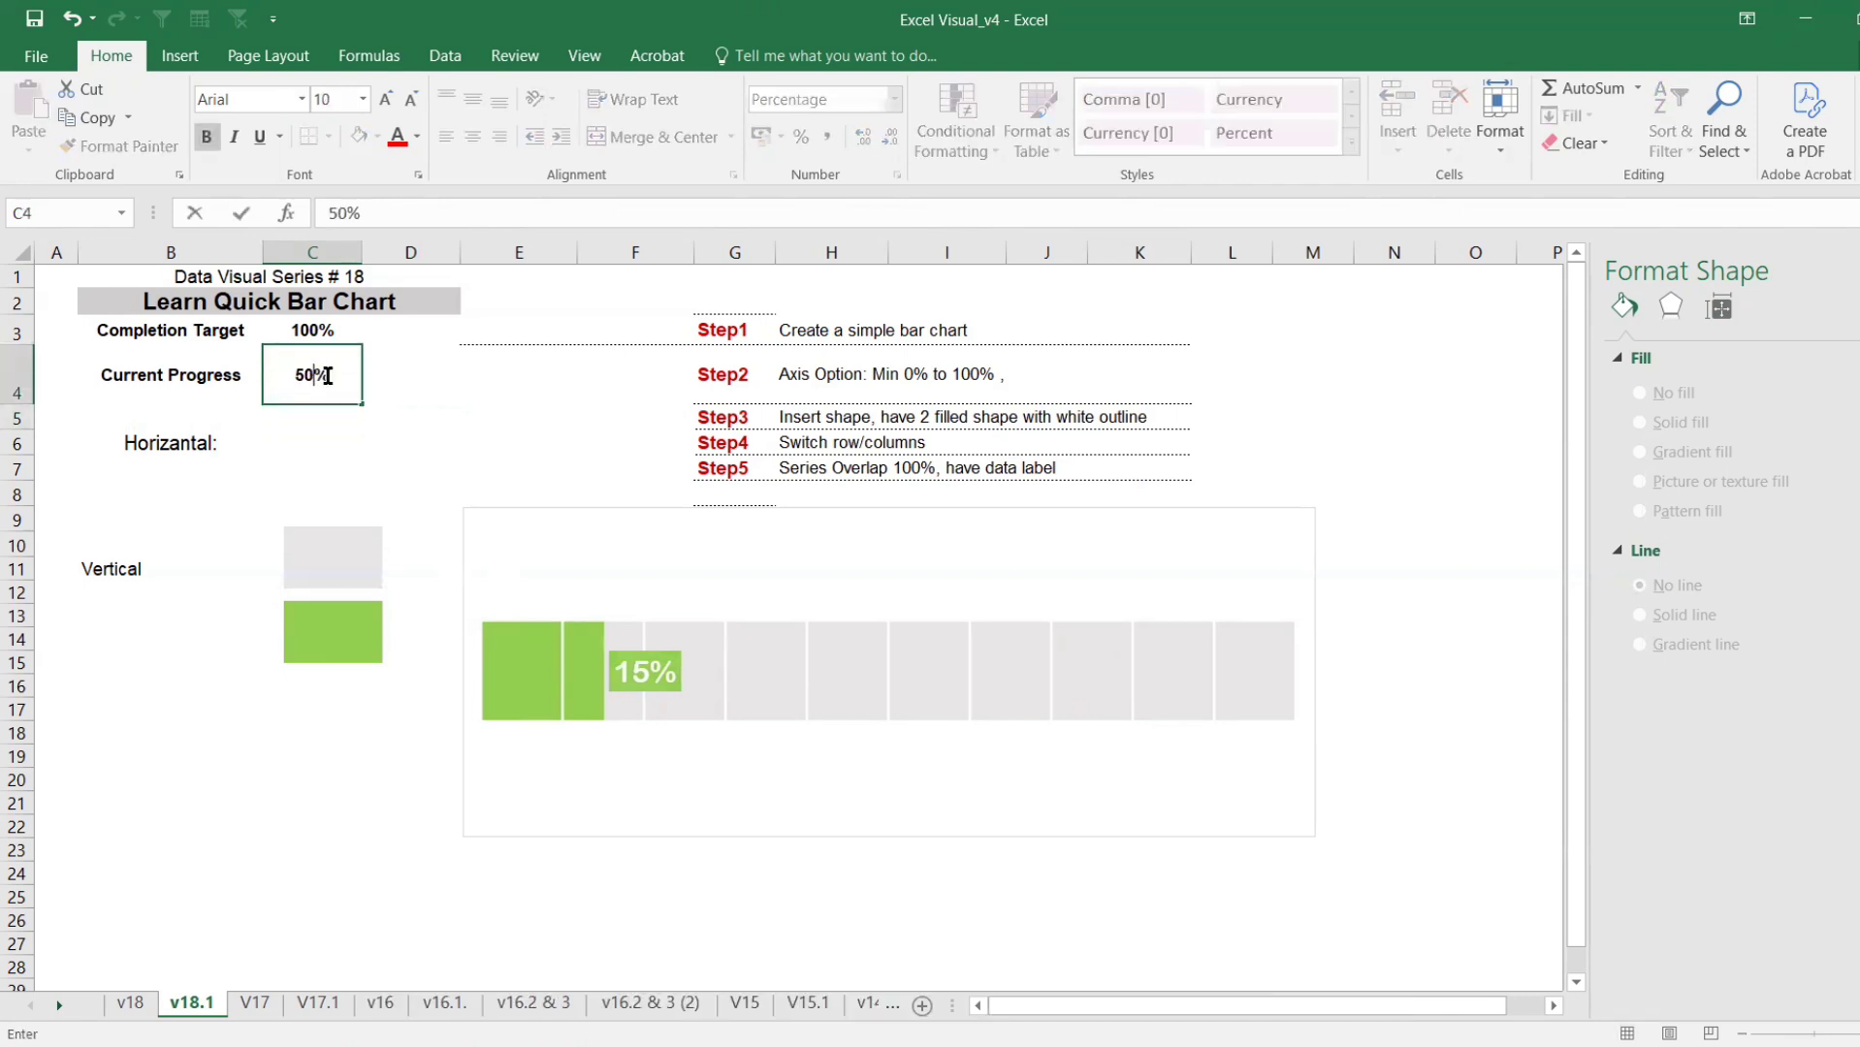
{"action": "key", "text": "Return"}
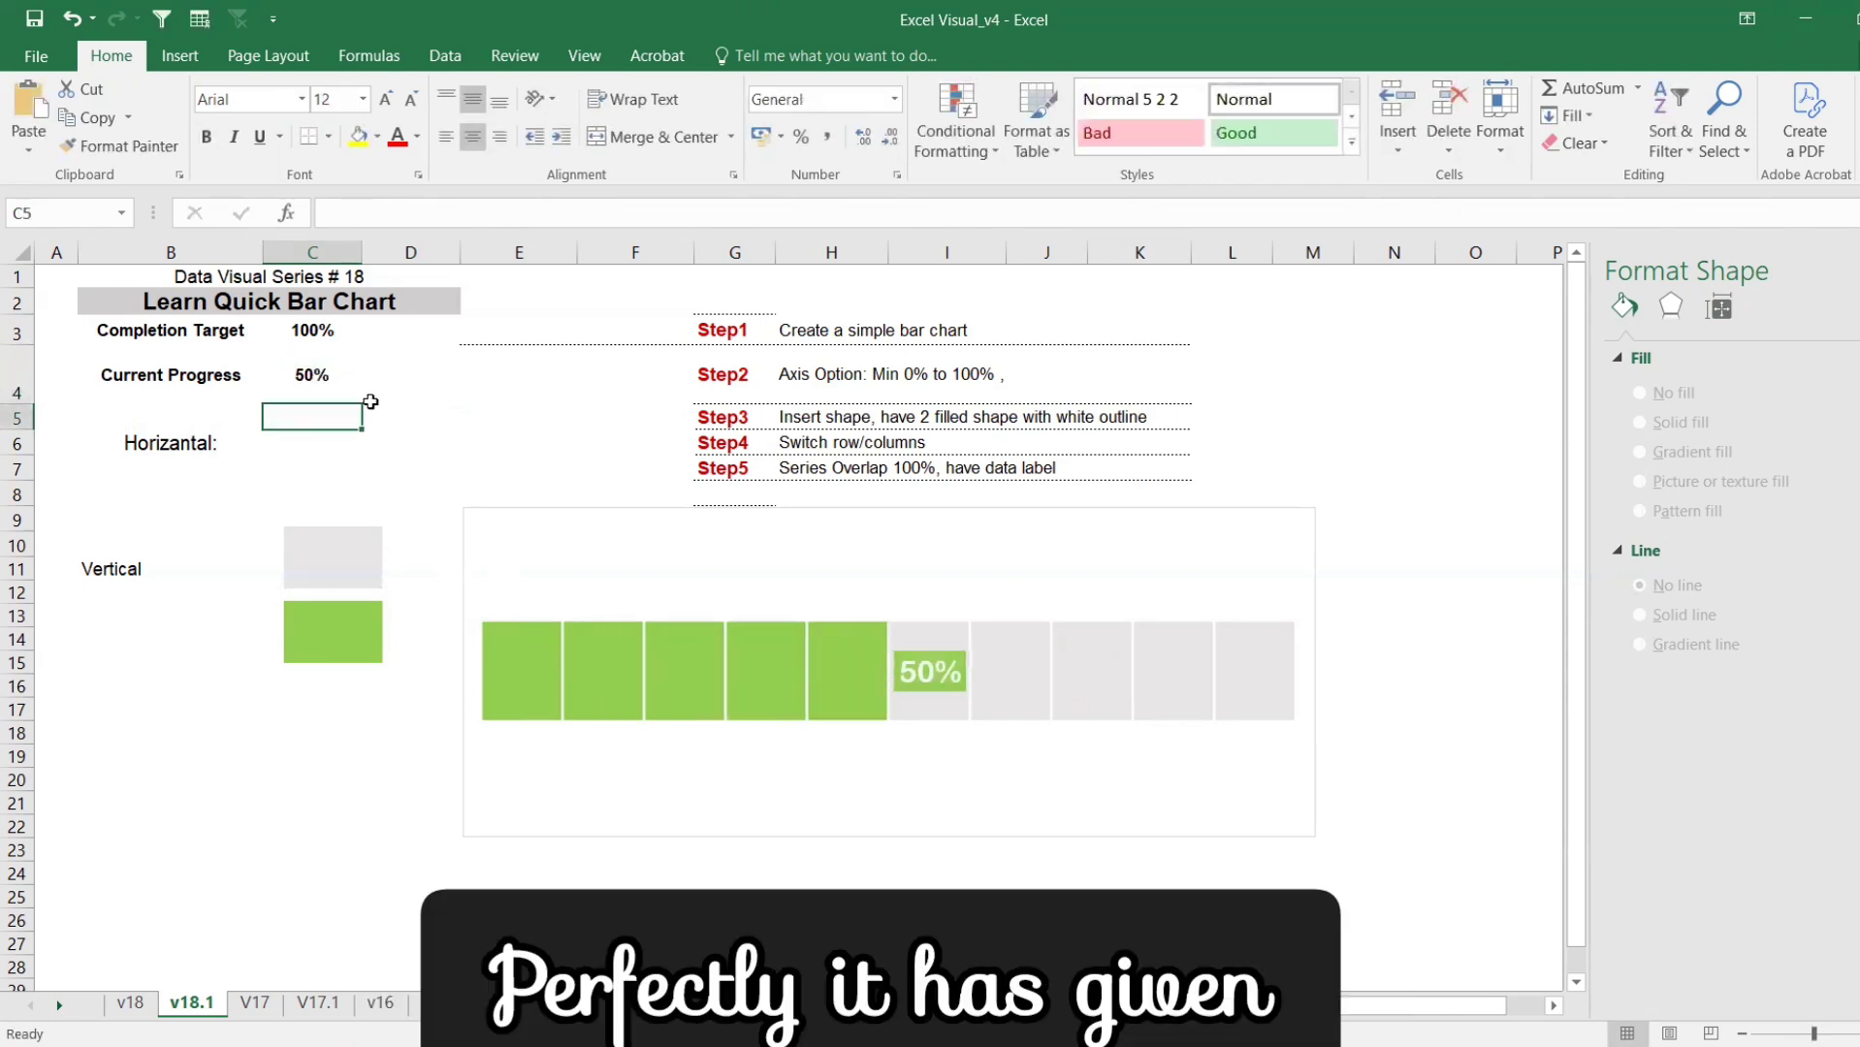
{"action": "left_click", "coordinate": [313, 377]}
{"action": "type", "text": "49"}
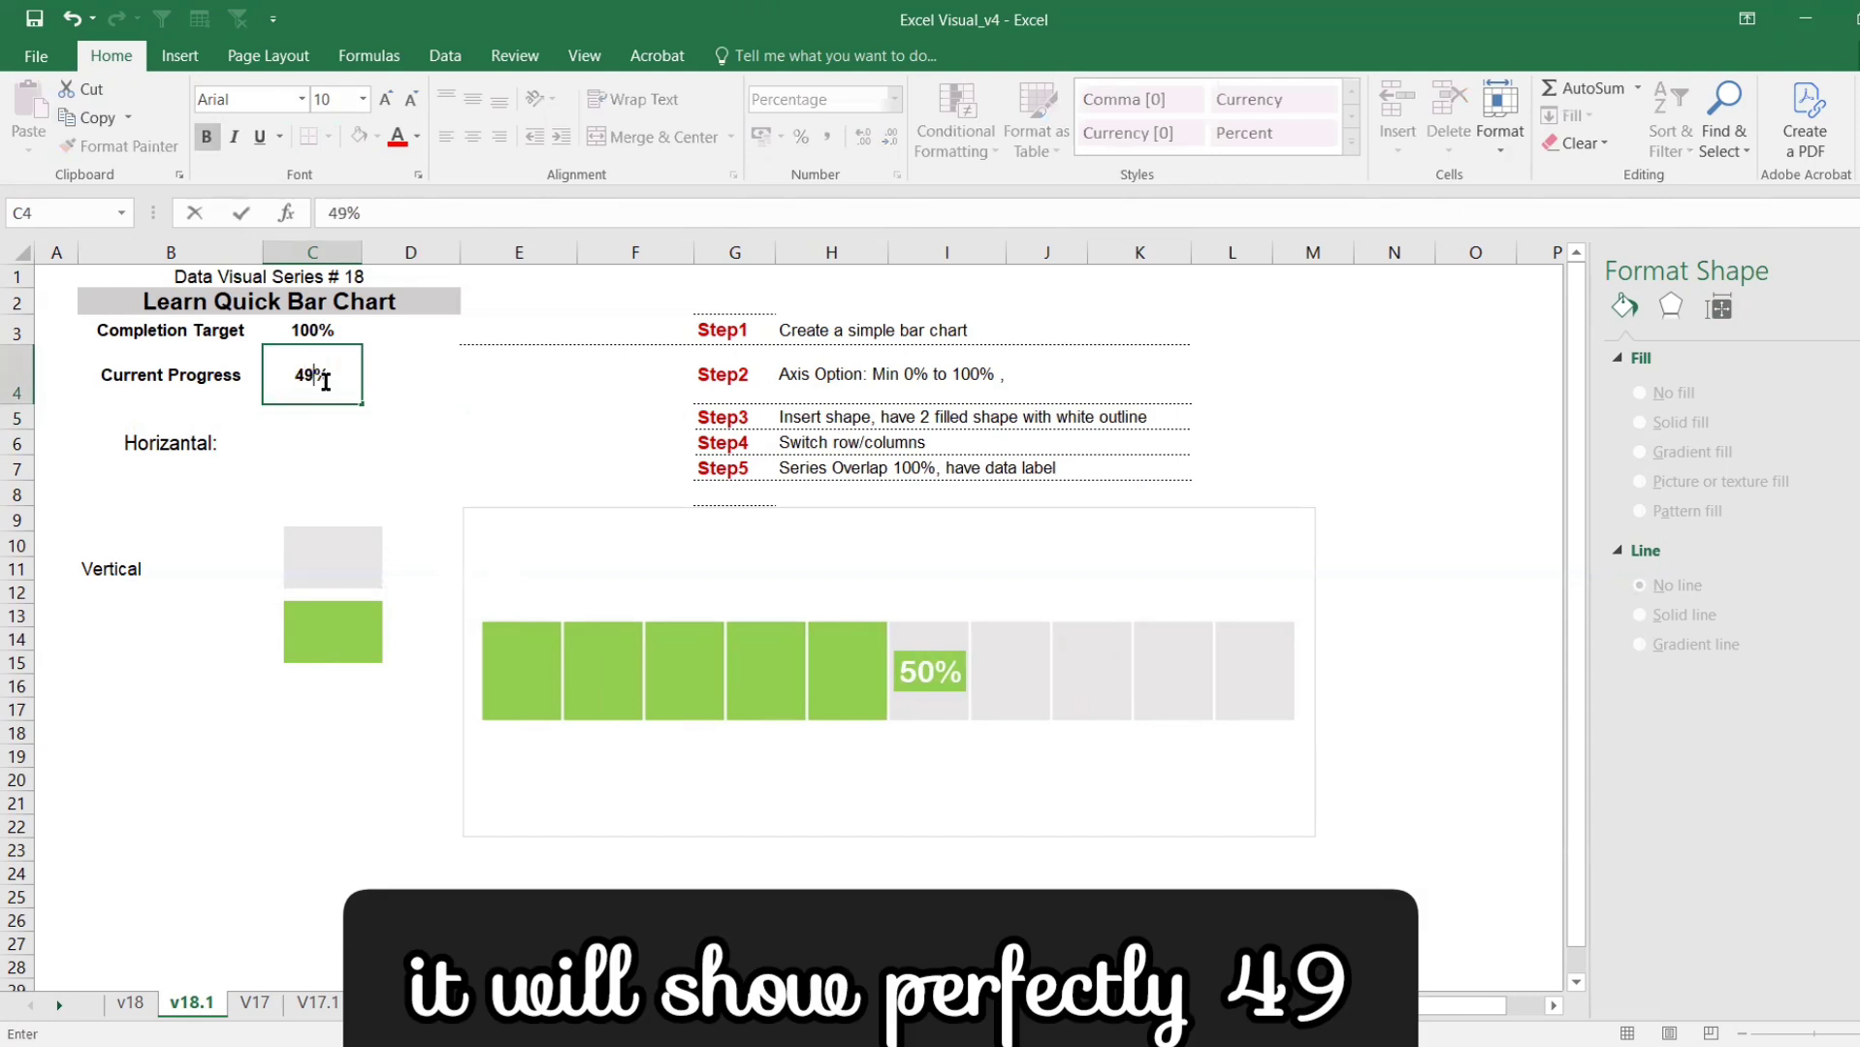
{"action": "key", "text": "Return"}
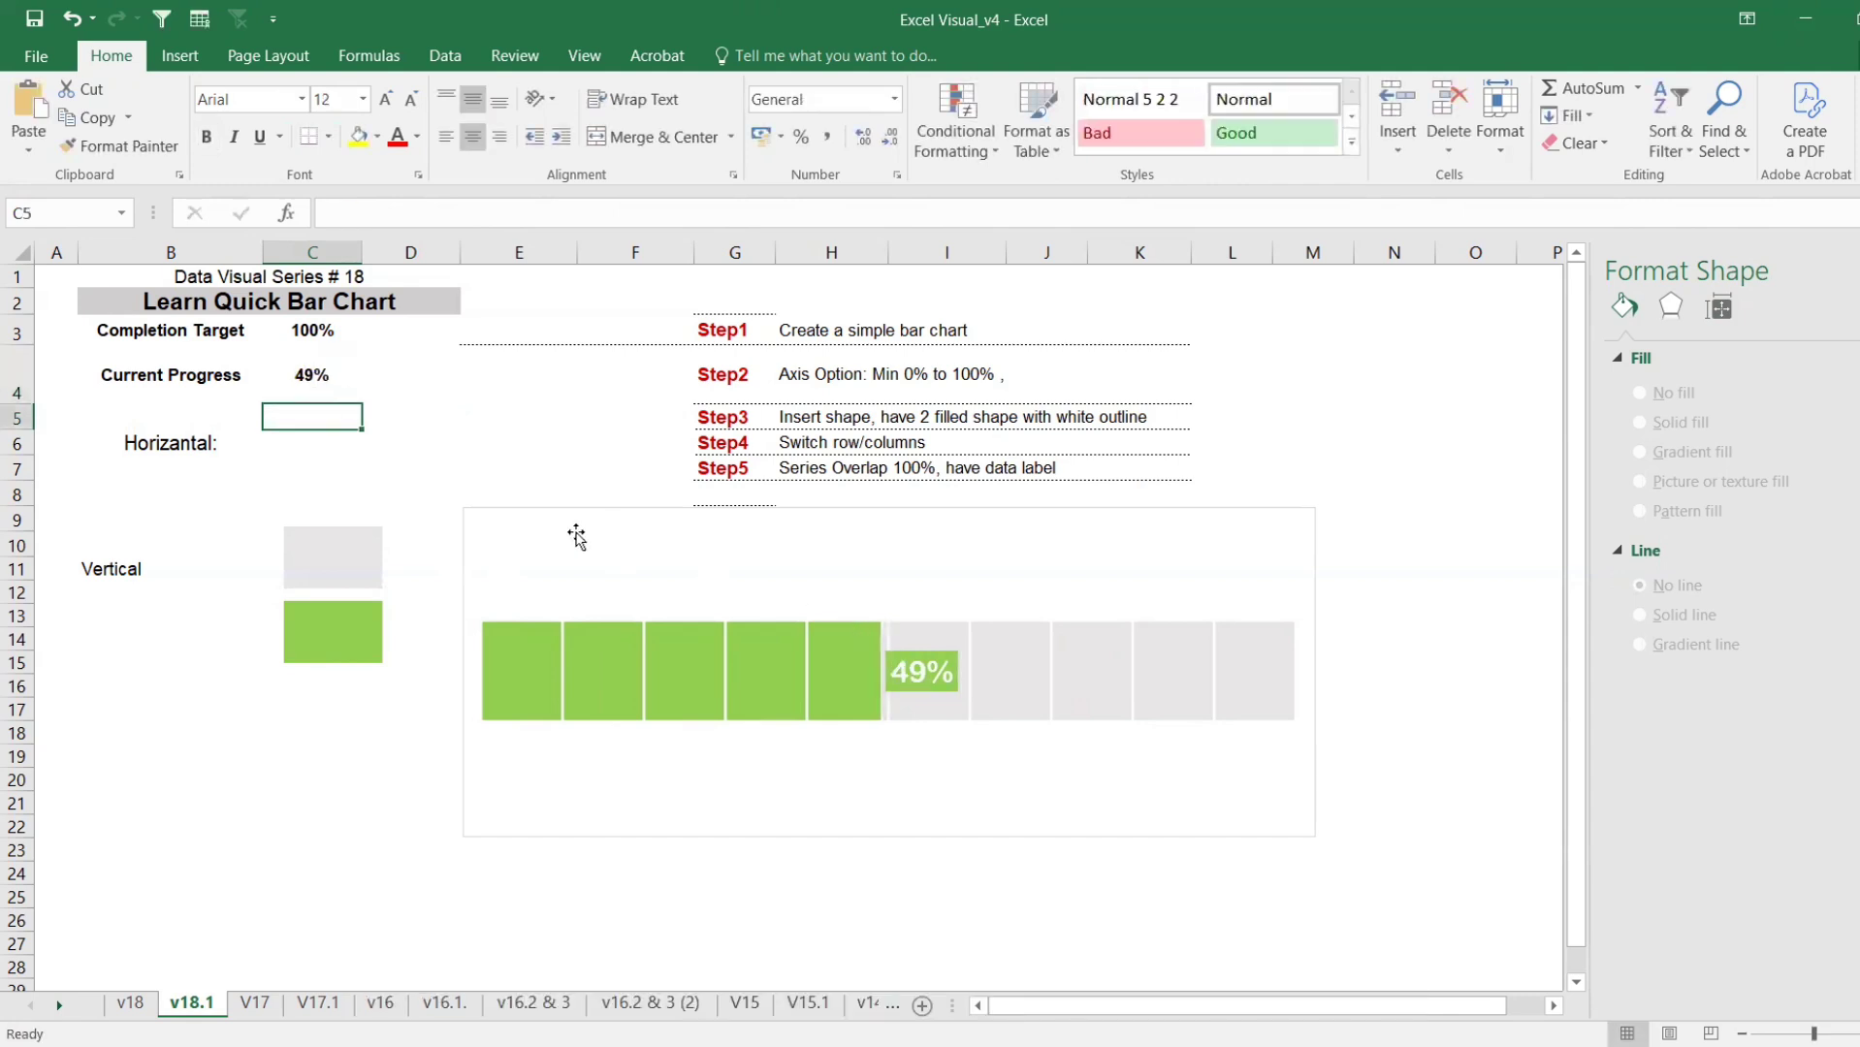
- Replace the fixed Current Progress value in C4 with the formula =RAND()
{"action": "left_click", "coordinate": [310, 376]}
{"action": "type", "text": "=rand("}
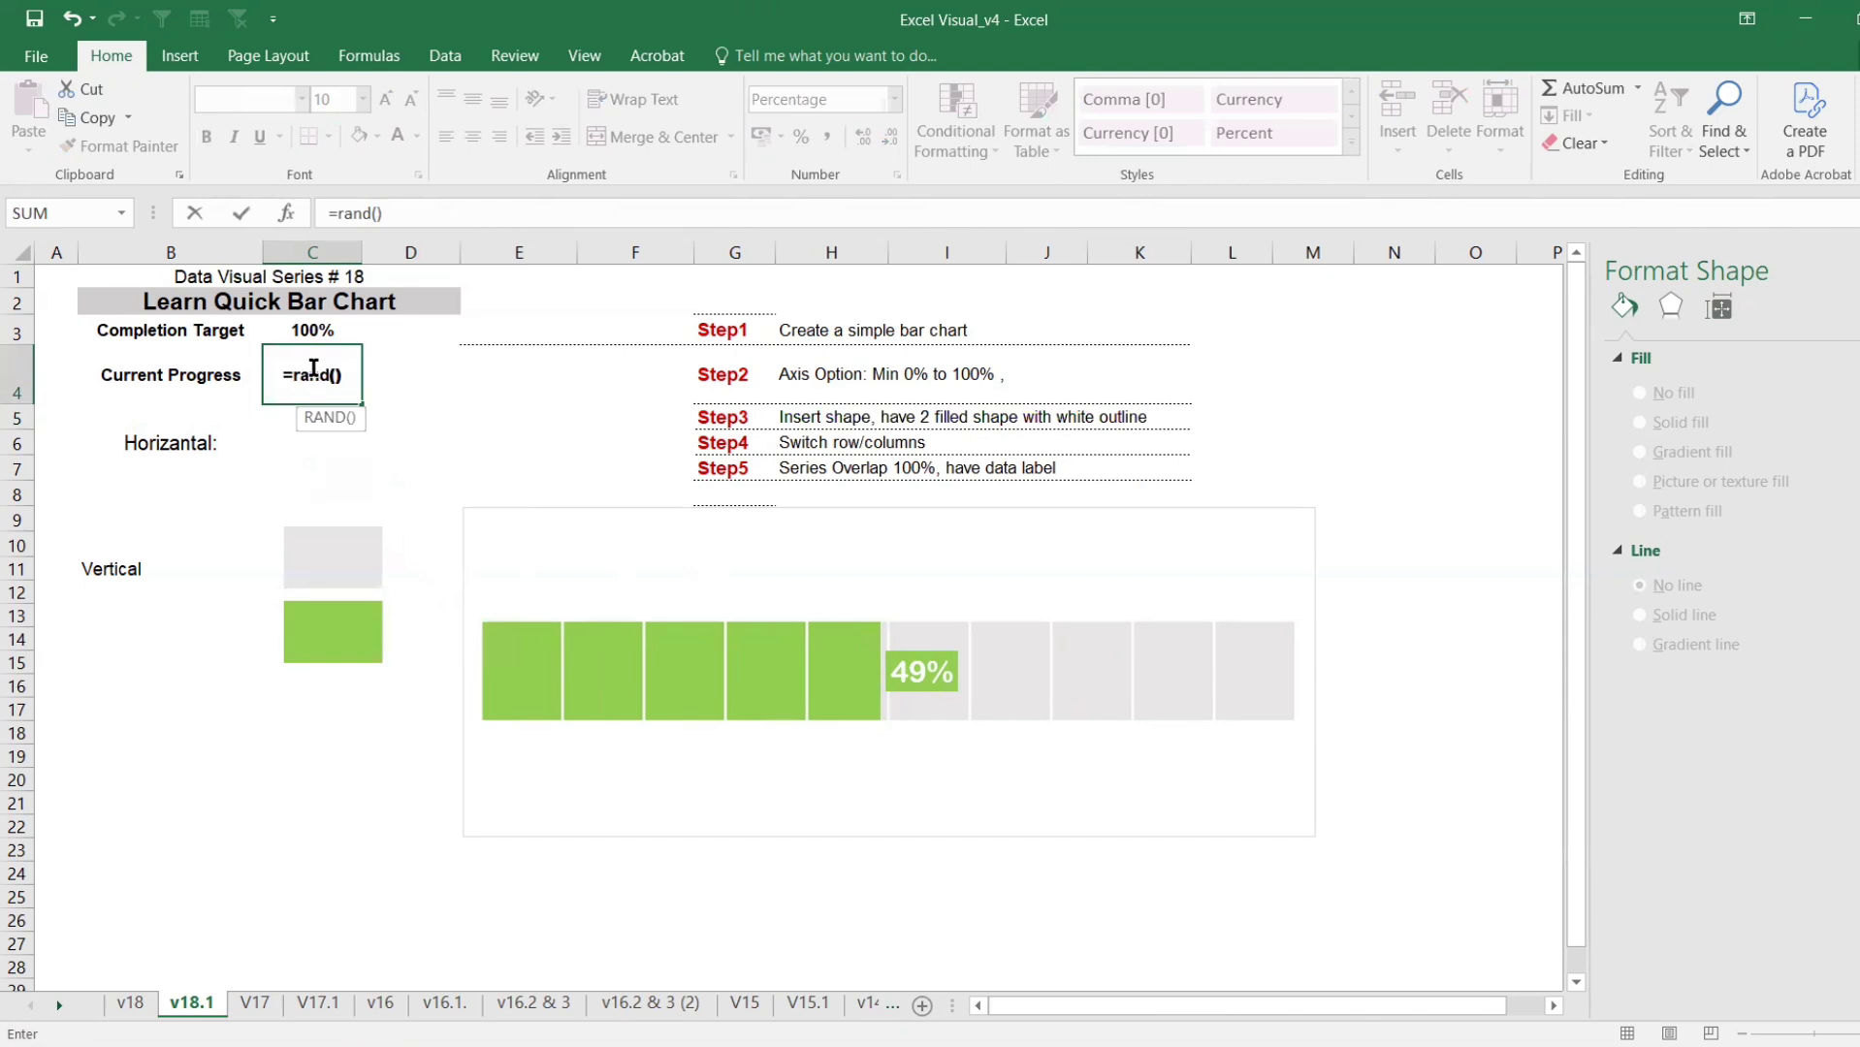
{"action": "key", "text": "Return"}
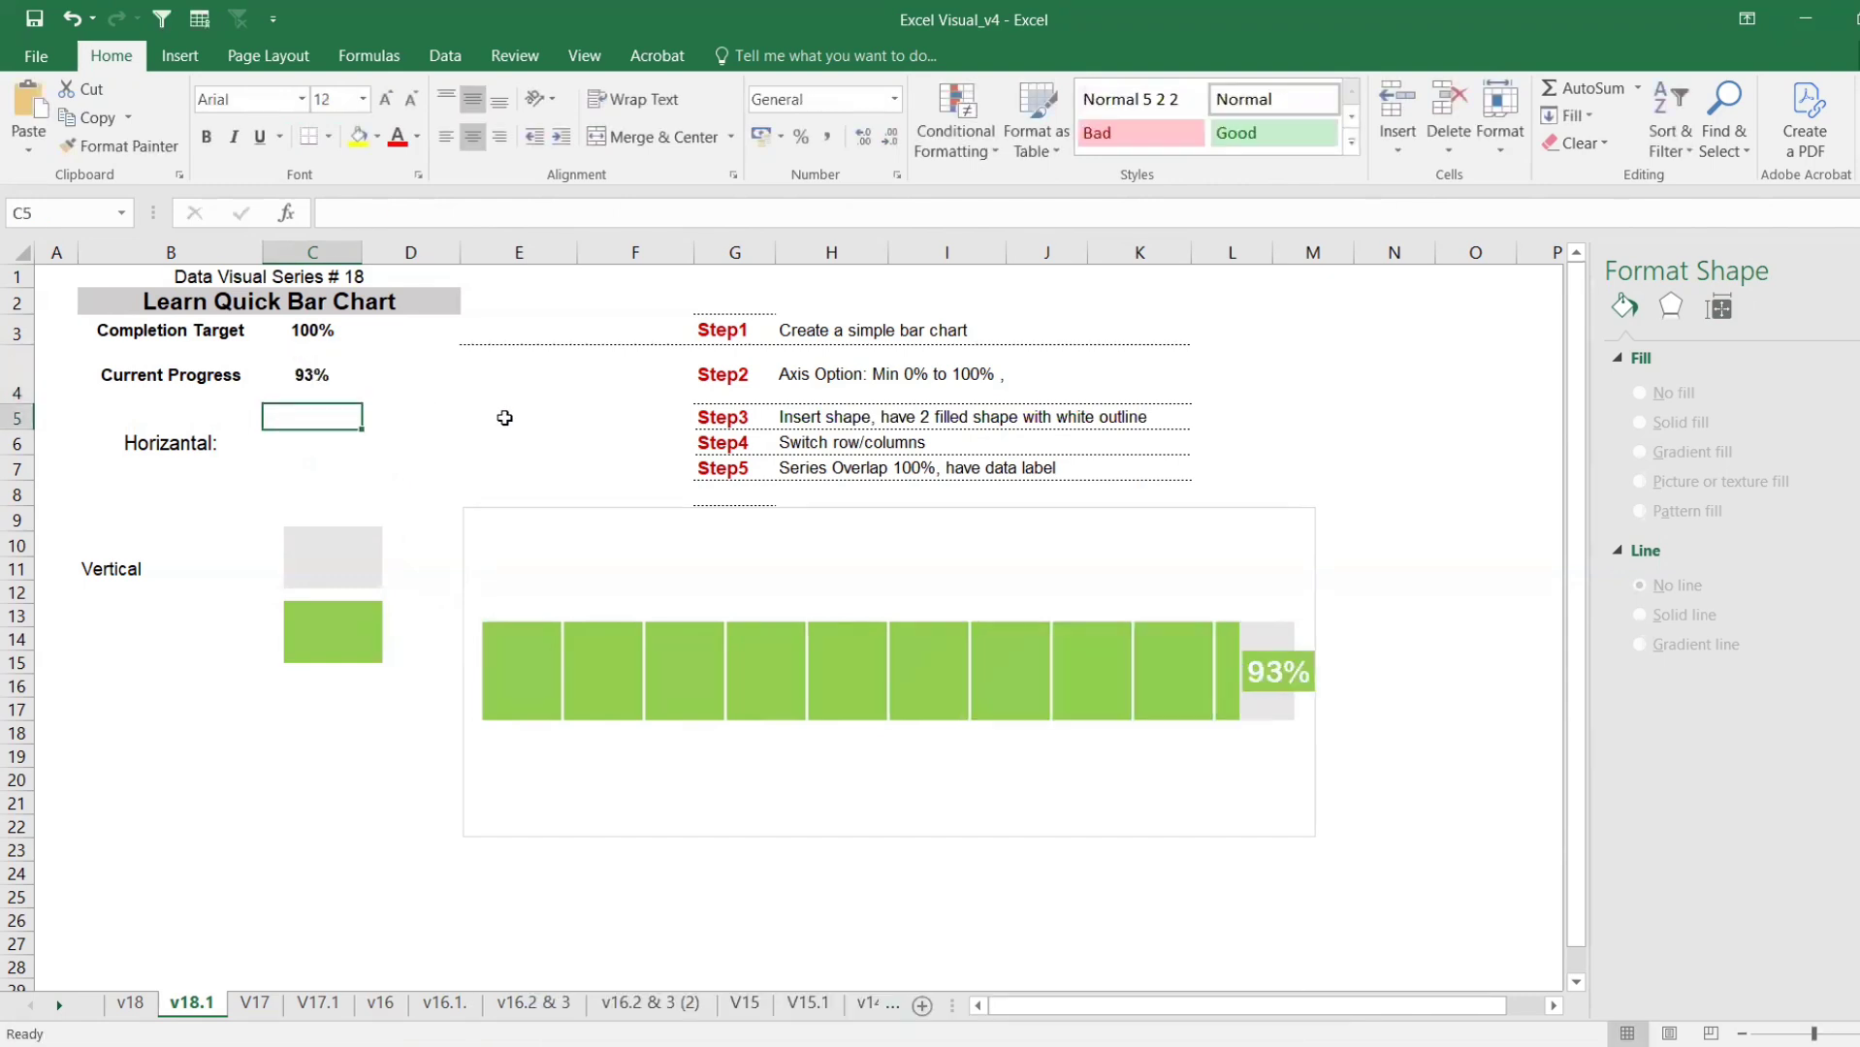
- Recalculate the worksheet several times to test the chart with random Current Progress values
{"action": "left_click", "coordinate": [443, 381]}
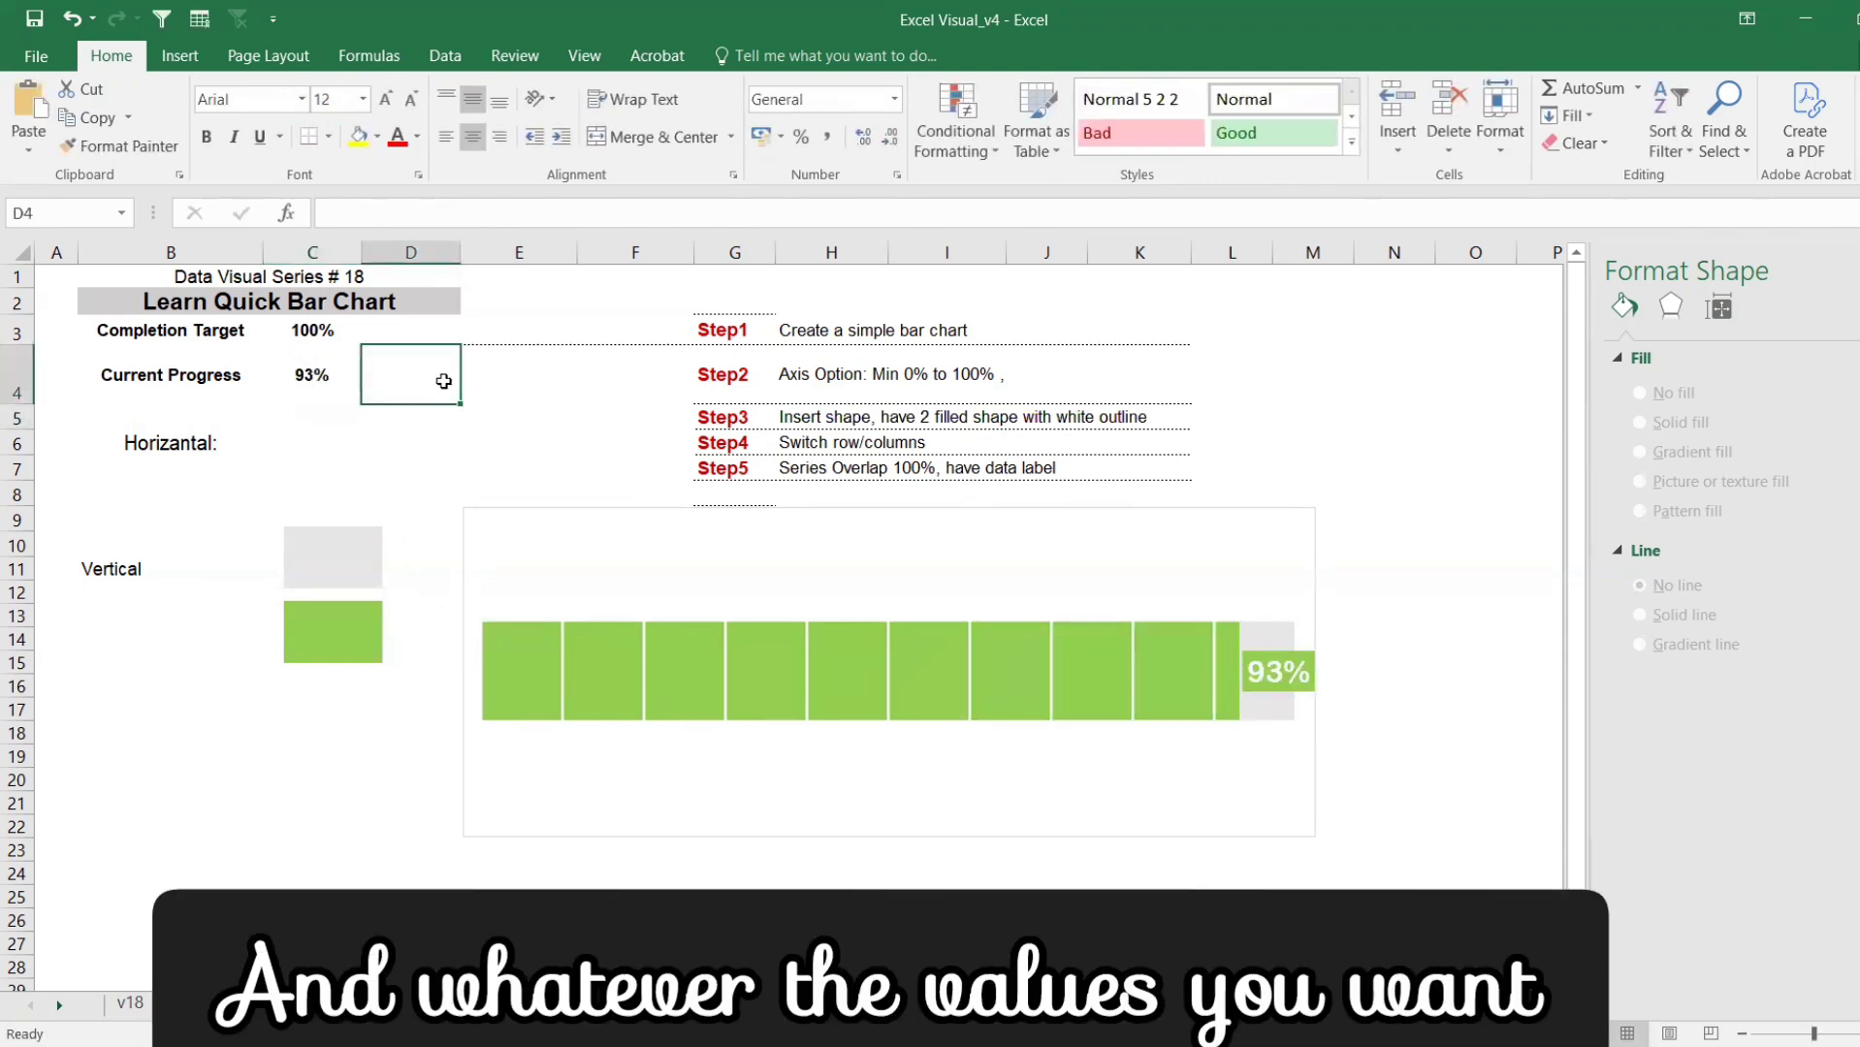
{"action": "key", "text": "F9"}
{"action": "key", "text": "F9"}
{"action": "key", "text": "F9"}
{"action": "key", "text": "F9"}
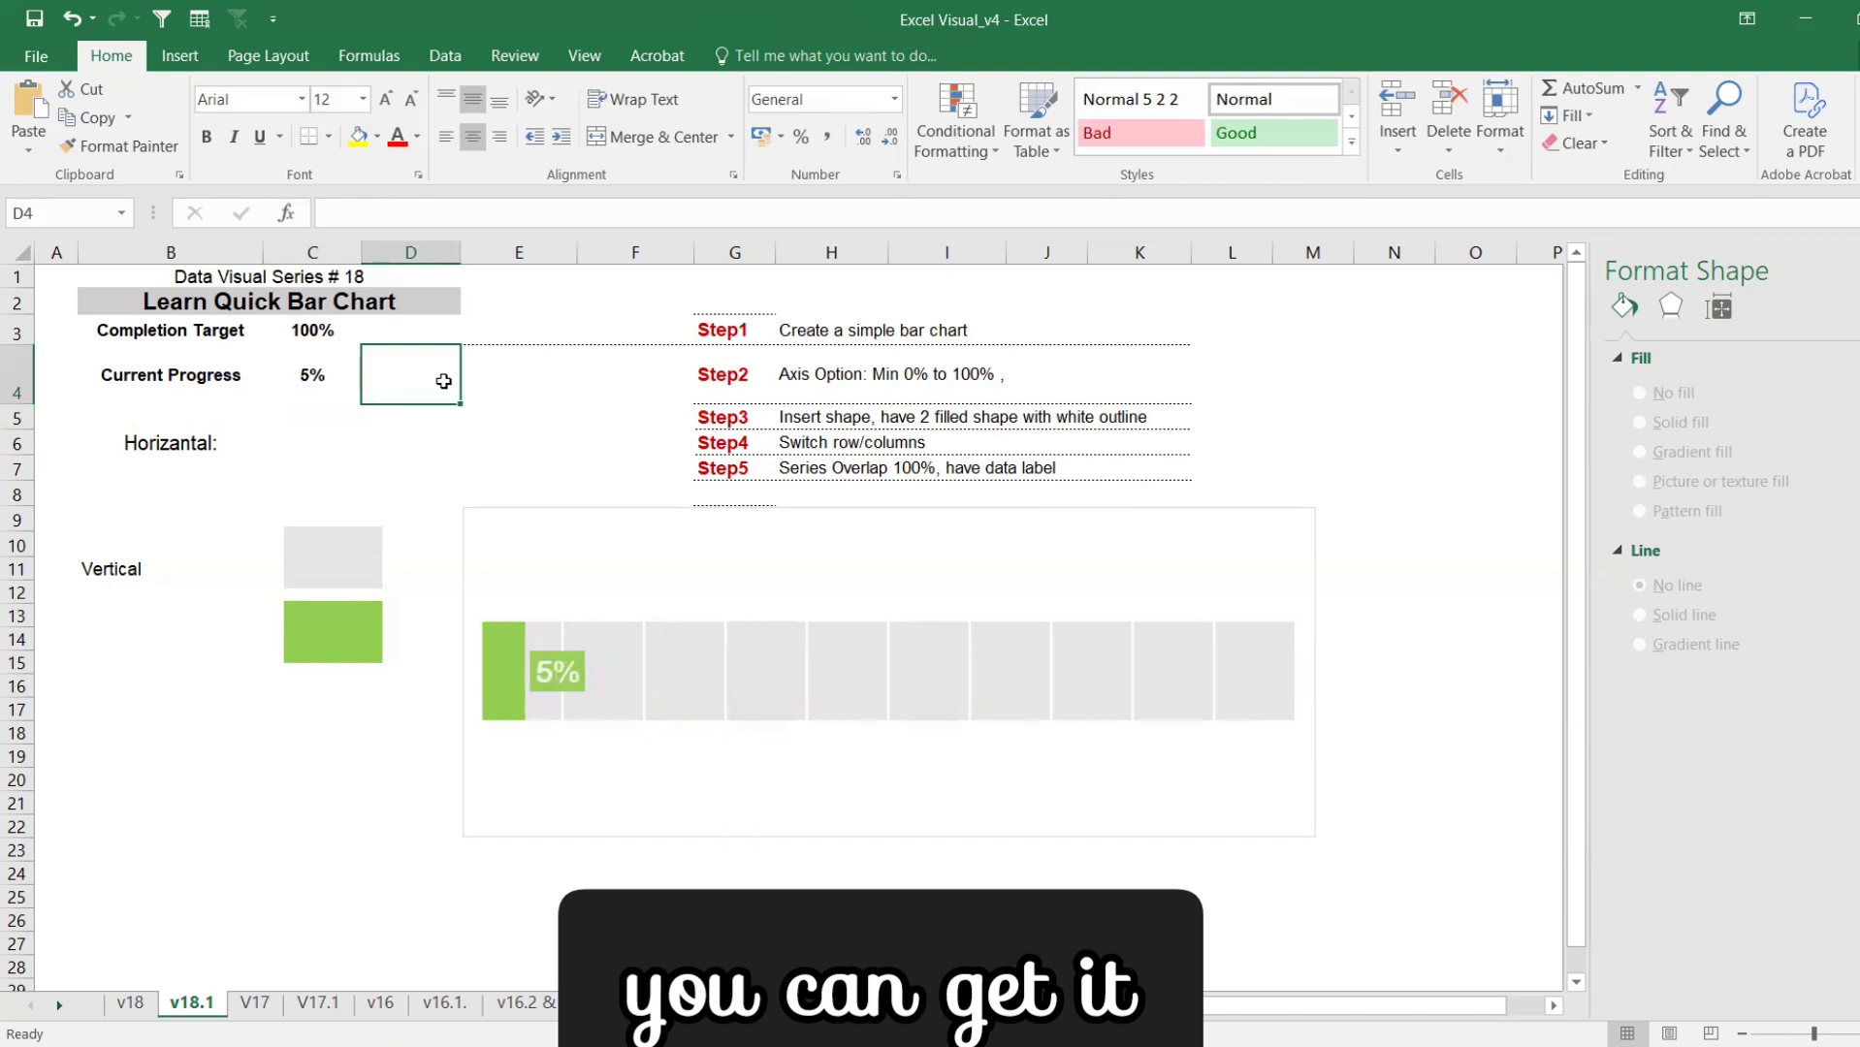
{"action": "key", "text": "F9"}
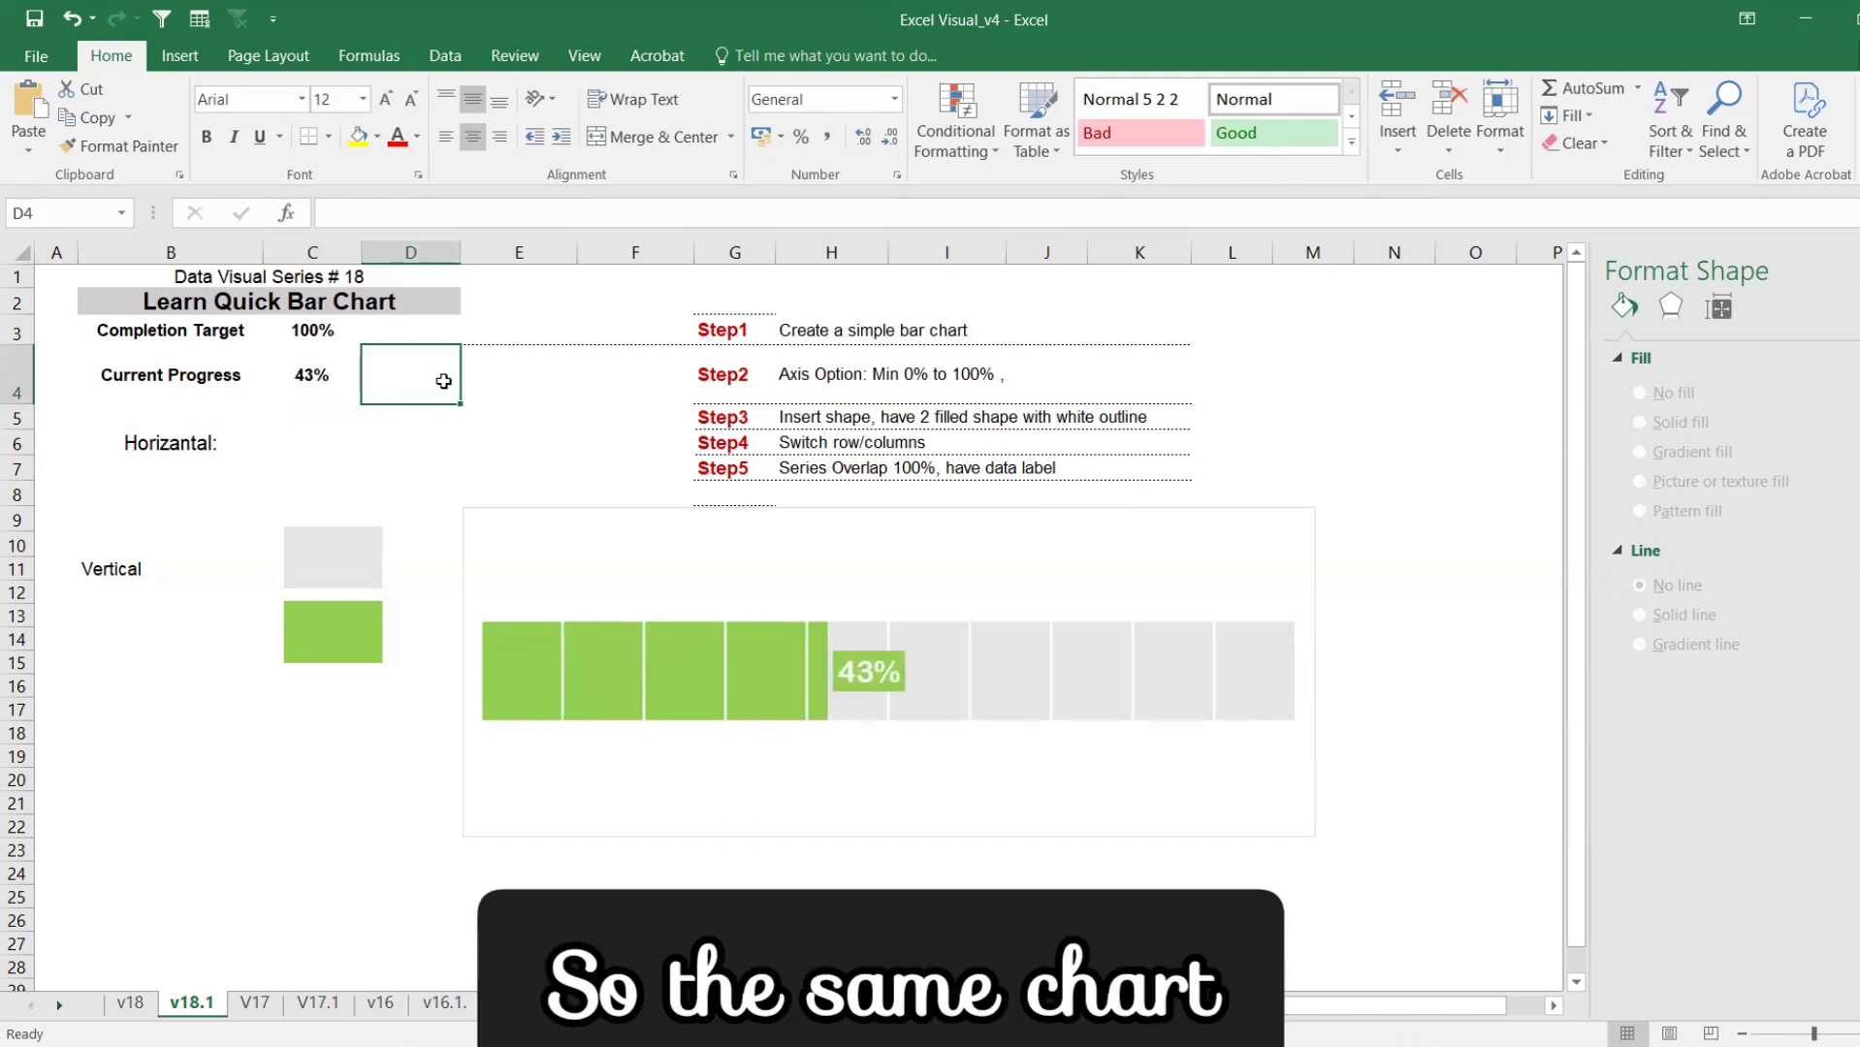
- Move the progress bar chart slightly and paste a copy of it in the empty area starting around column O
{"action": "key", "text": "F9"}
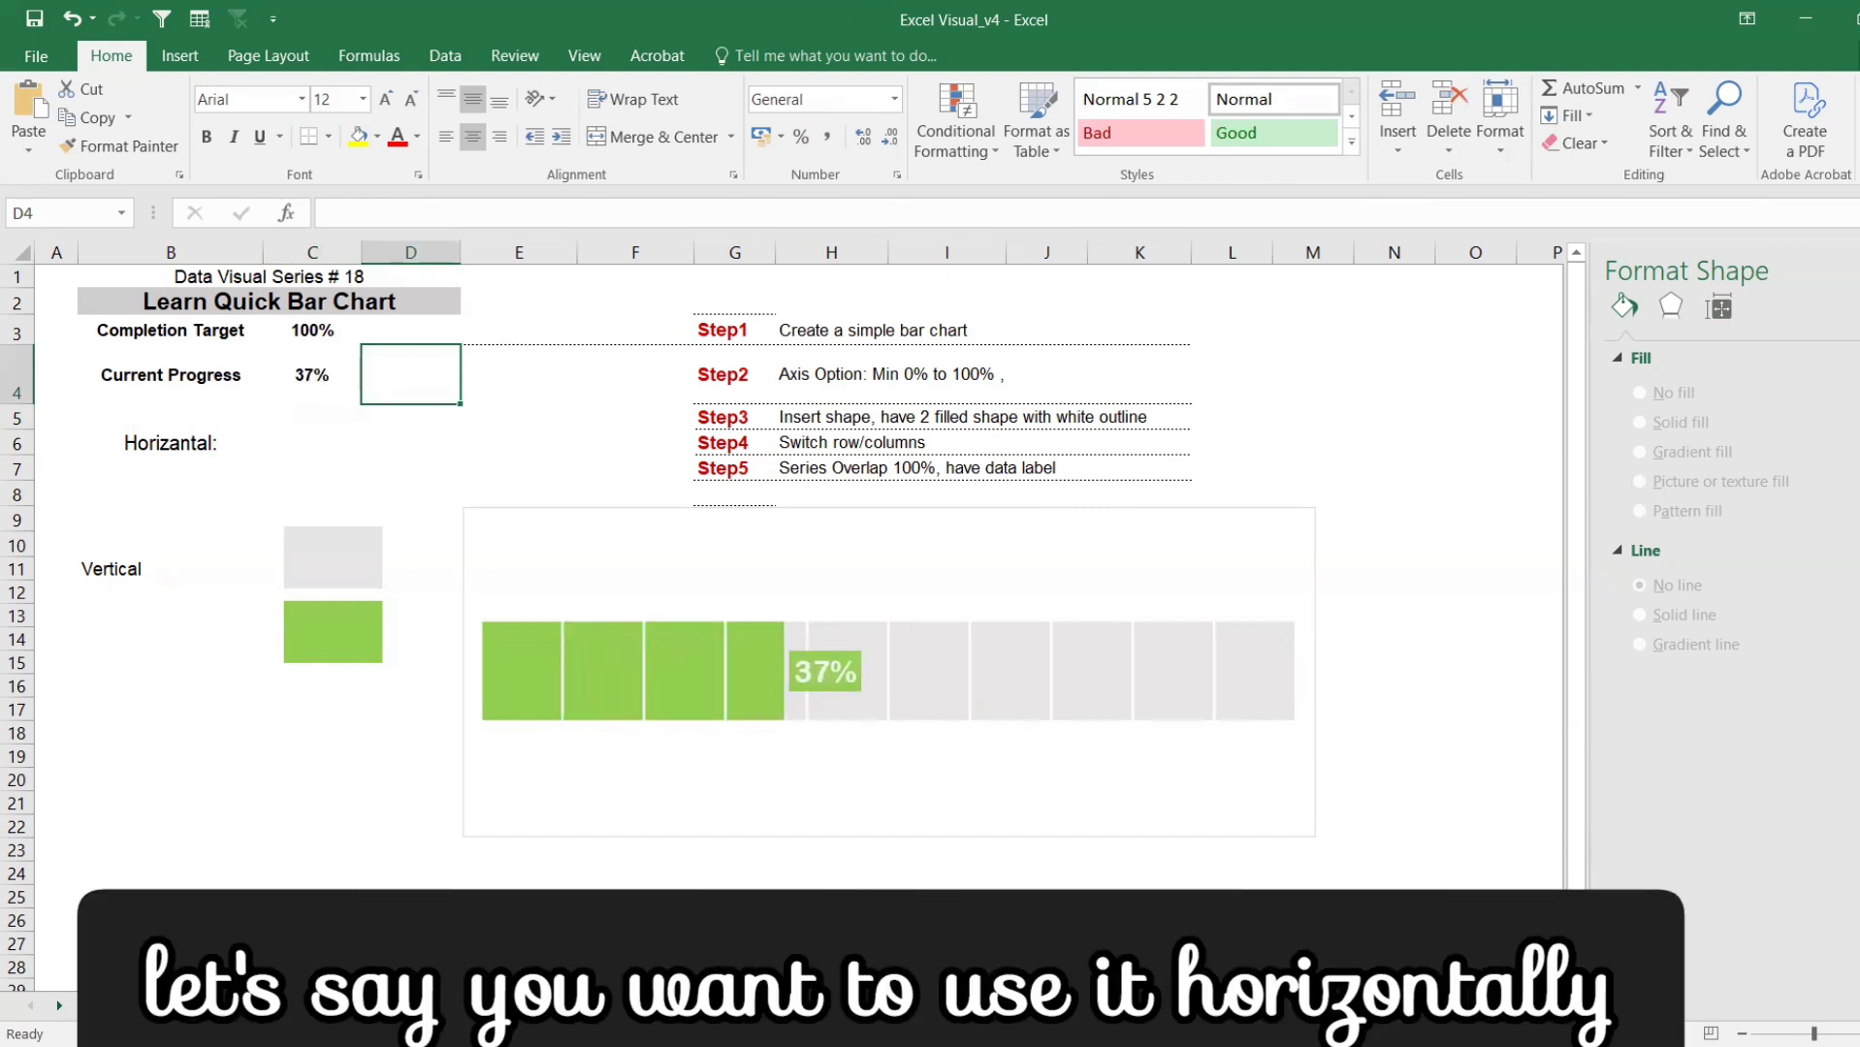
{"action": "left_click", "coordinate": [1178, 839]}
{"action": "mouse_move", "coordinate": [1175, 835]}
{"action": "left_mouse_down"}
{"action": "mouse_move", "coordinate": [1145, 867]}
{"action": "mouse_move", "coordinate": [1154, 846]}
{"action": "left_mouse_up"}
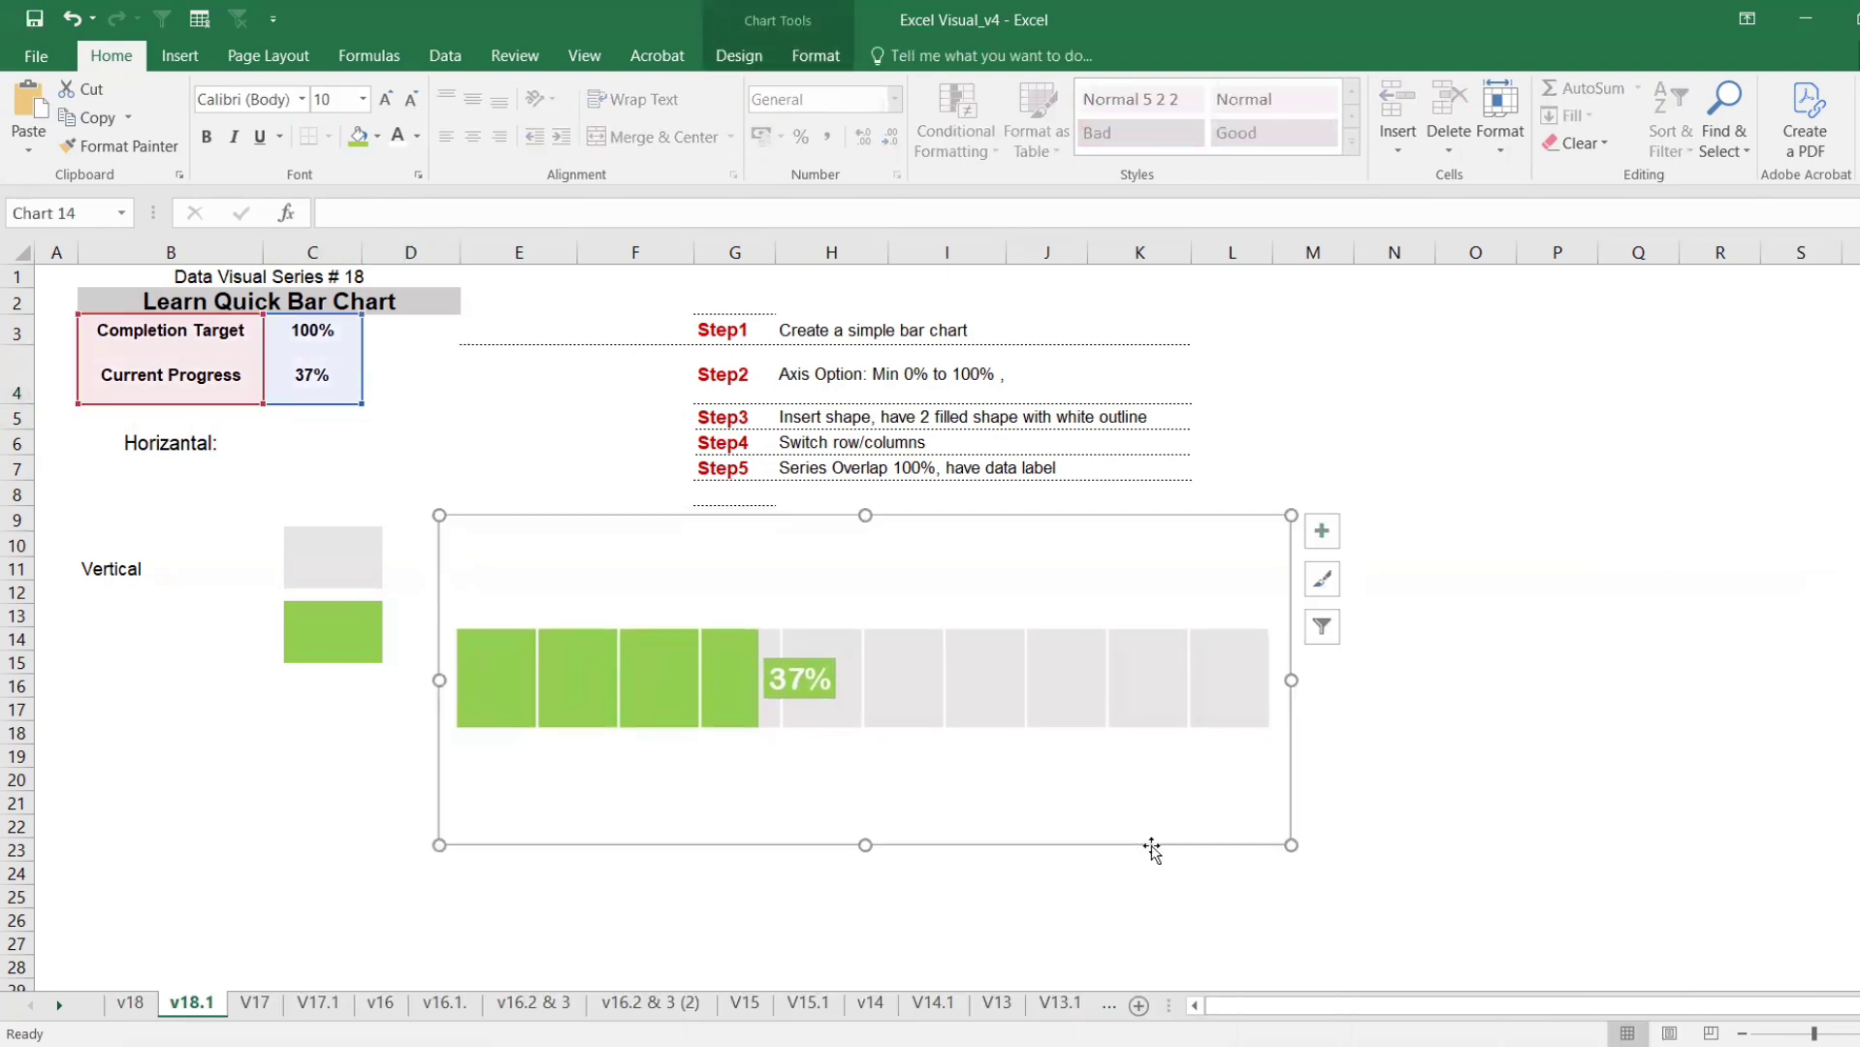
{"action": "key", "text": "ctrl+c"}
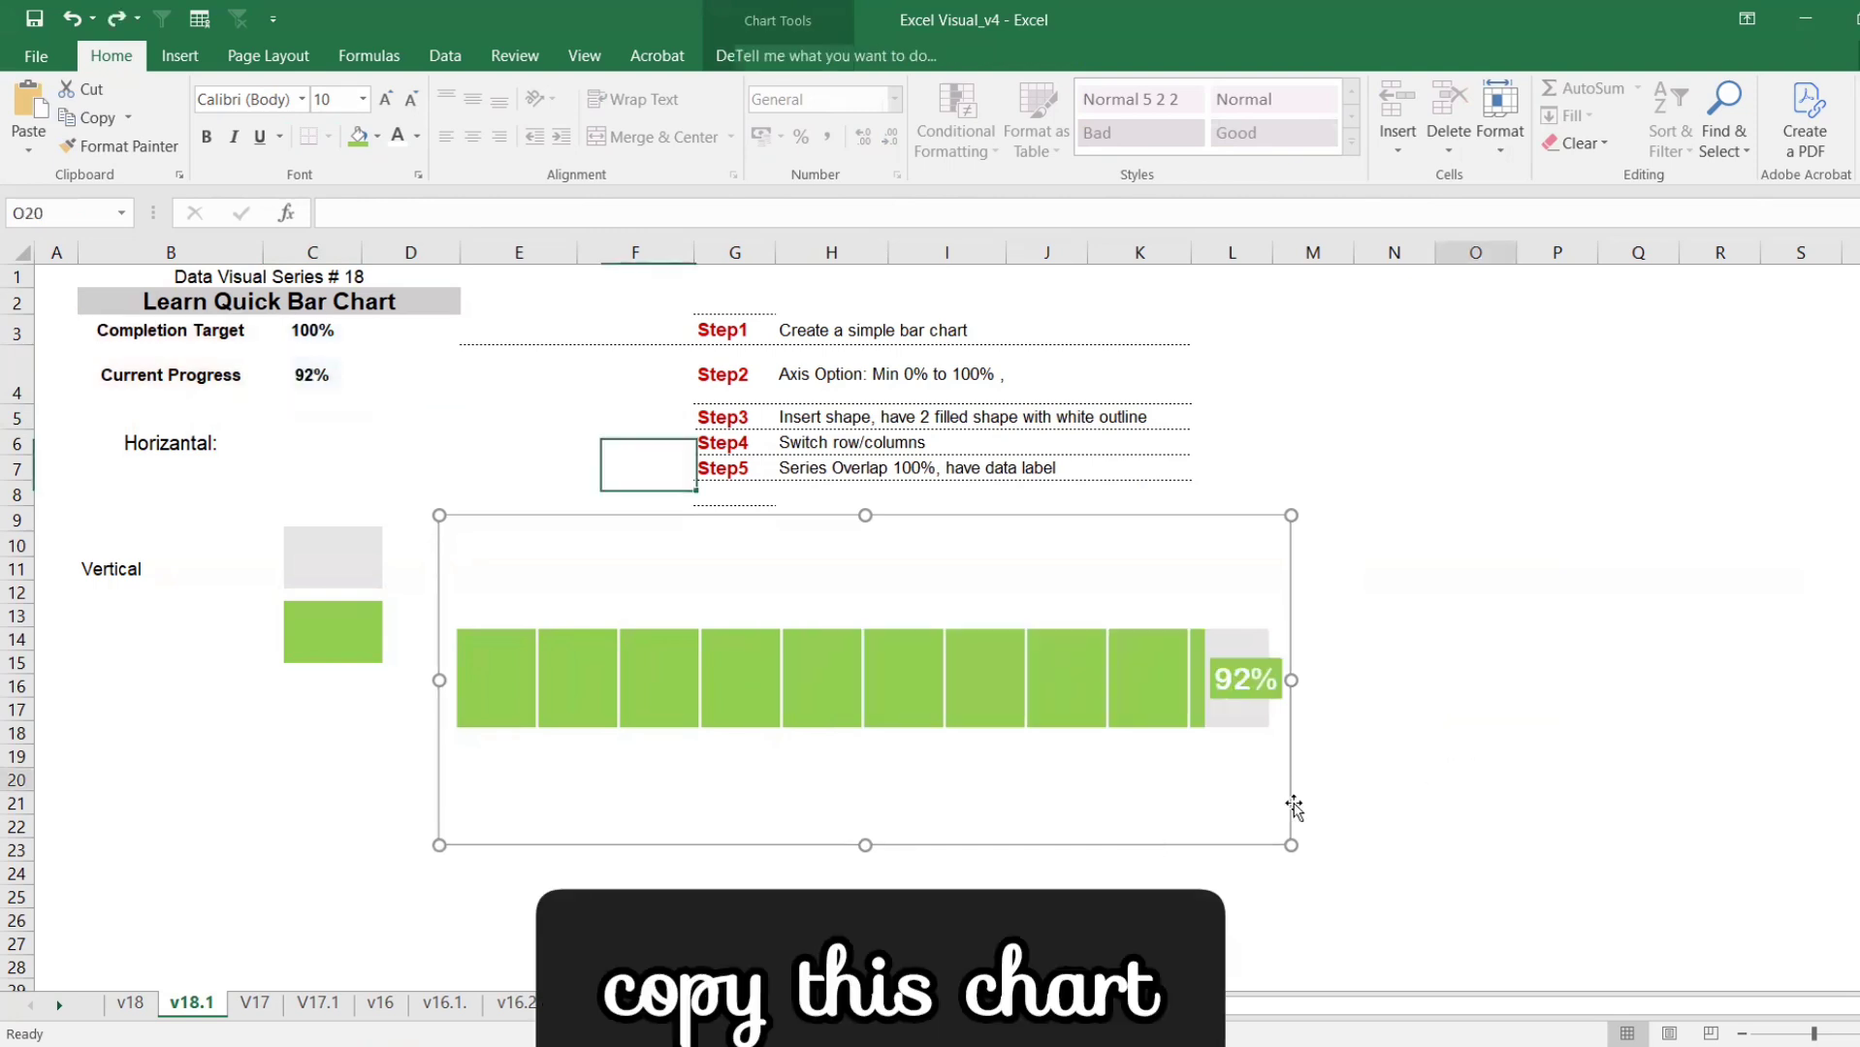
{"action": "left_click", "coordinate": [1185, 829]}
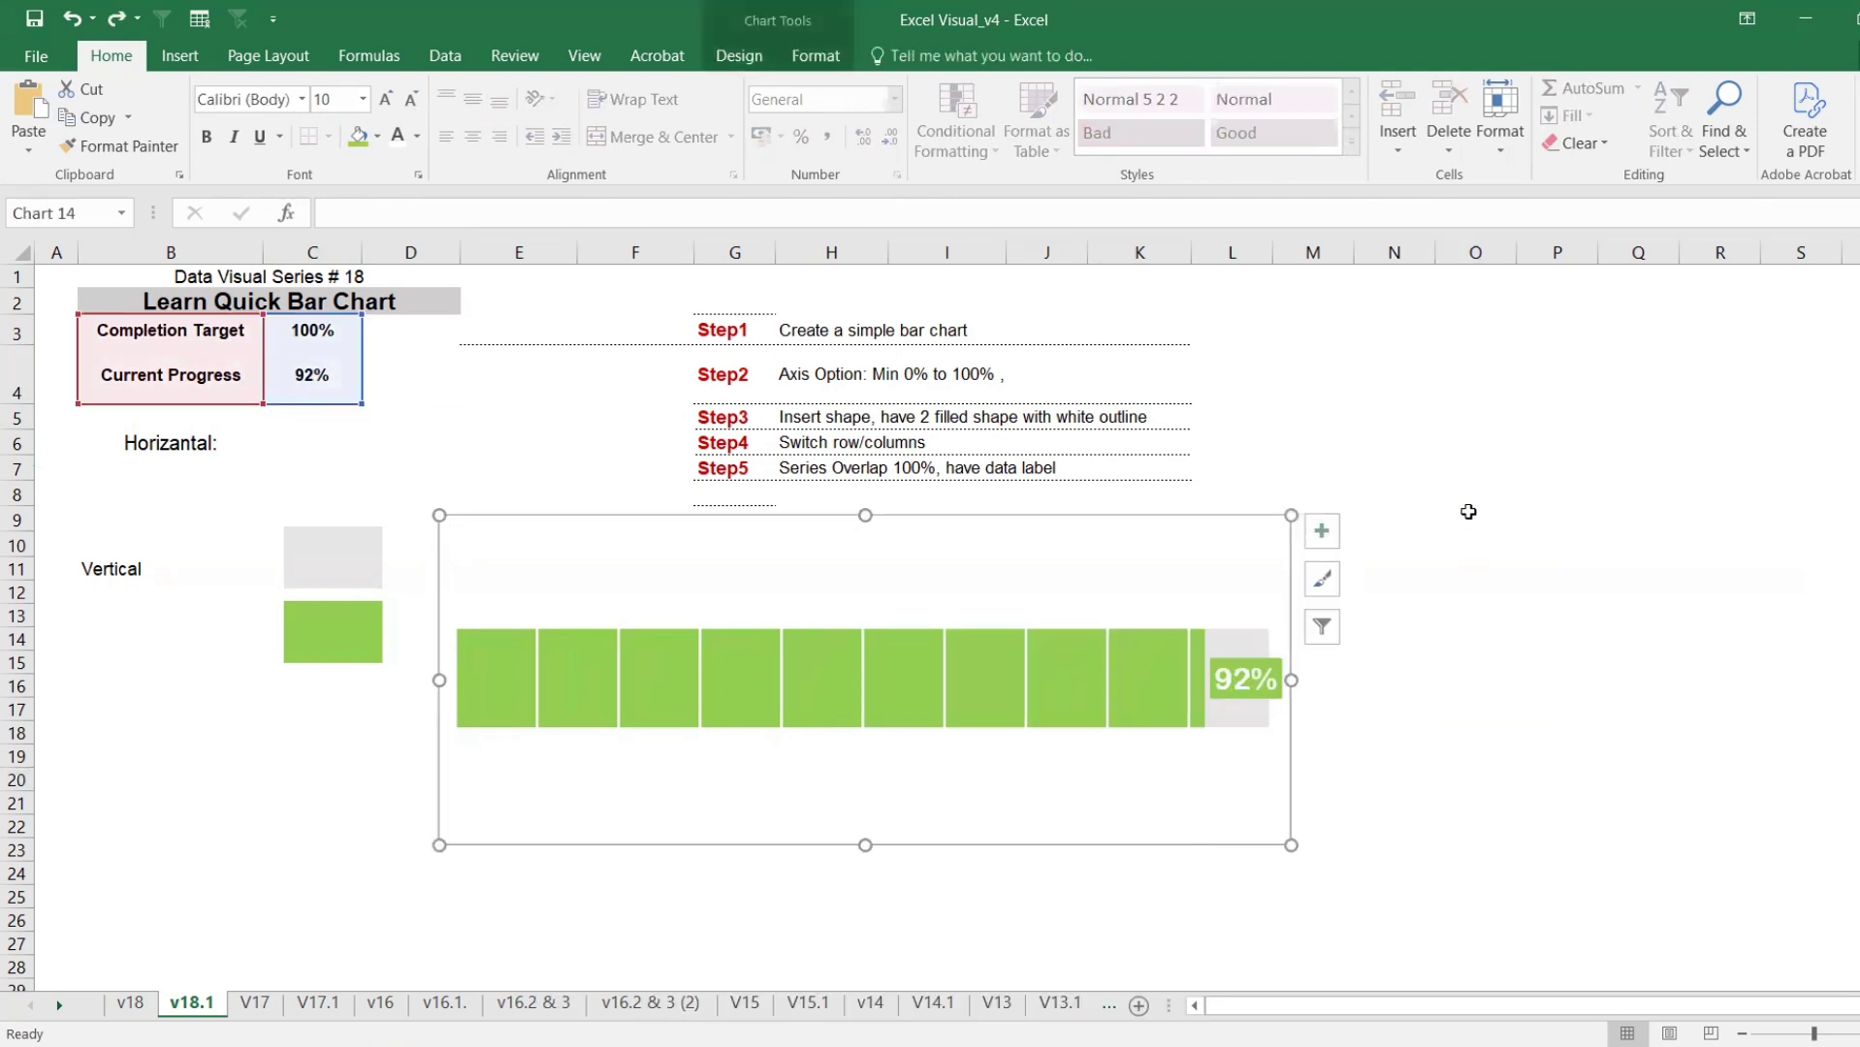
{"action": "left_click", "coordinate": [1445, 431]}
{"action": "key", "text": "ctrl+v"}
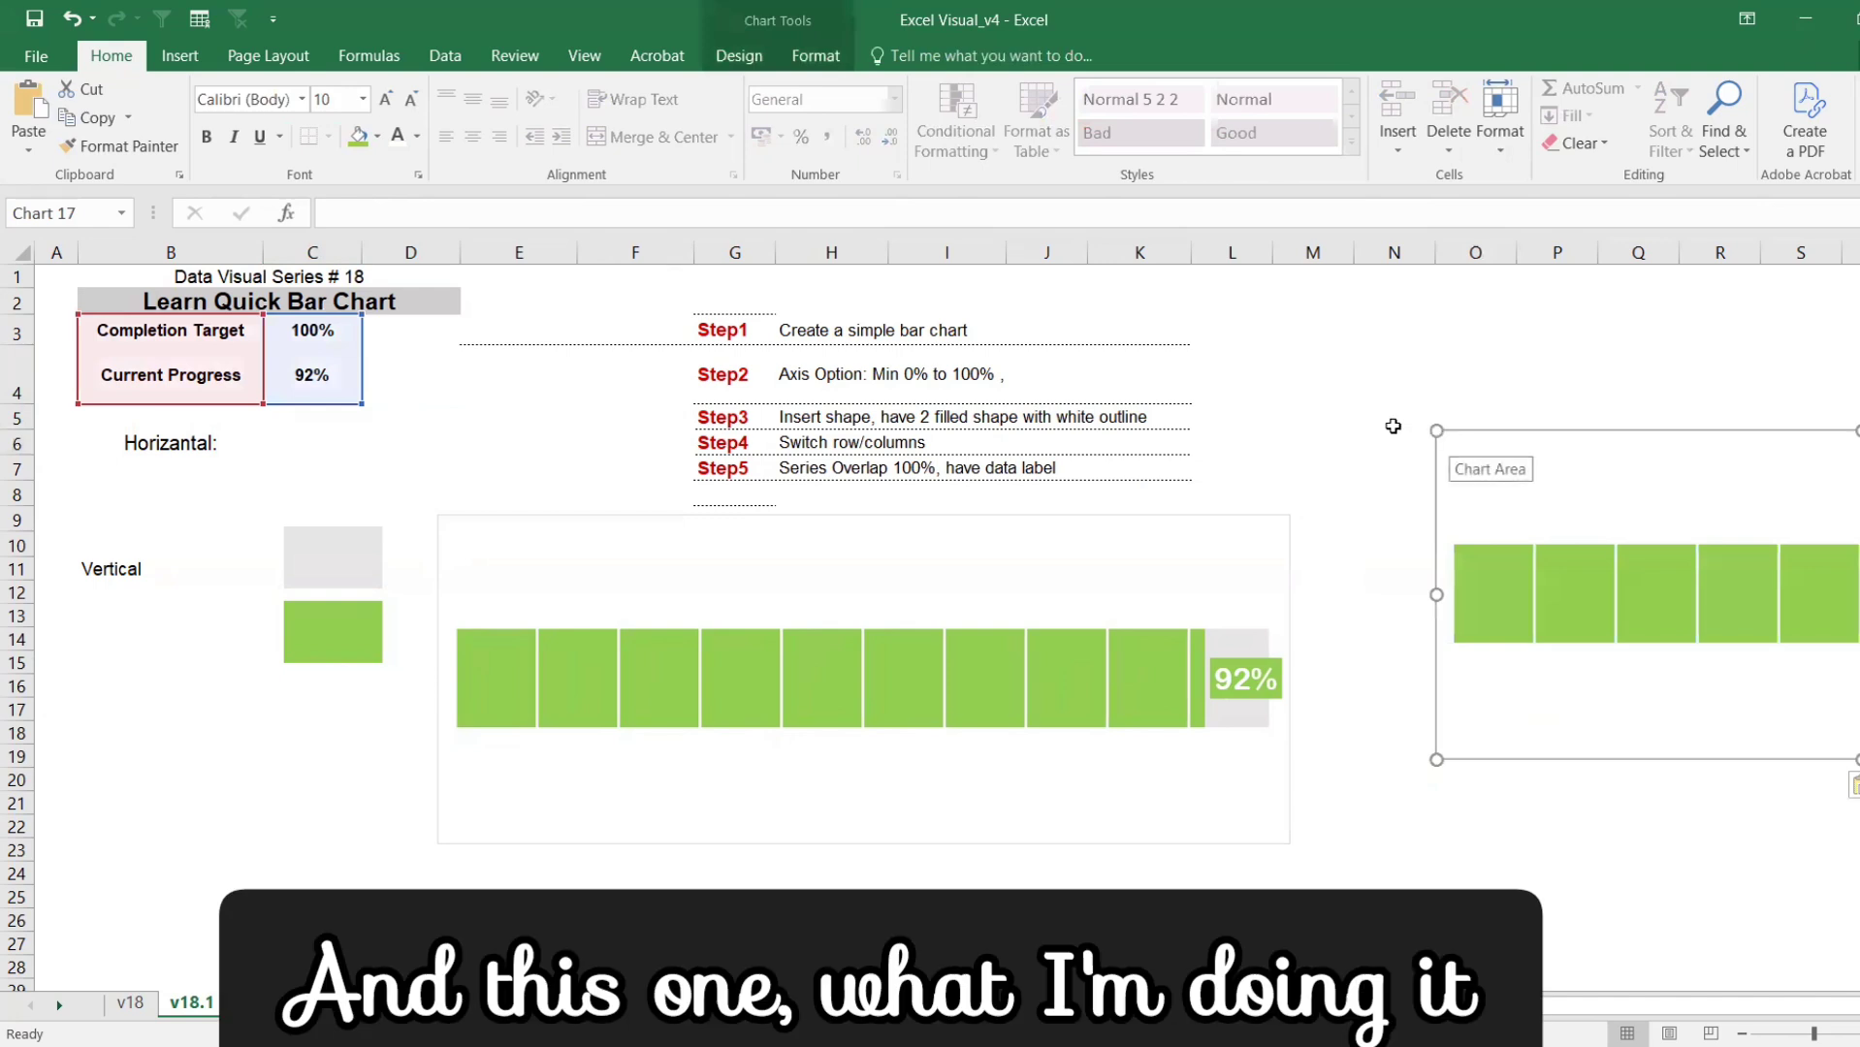
- Change the copied chart's type to Clustered Column and move it closer to the original bar chart
{"action": "left_click", "coordinate": [798, 59]}
{"action": "left_click", "coordinate": [722, 58]}
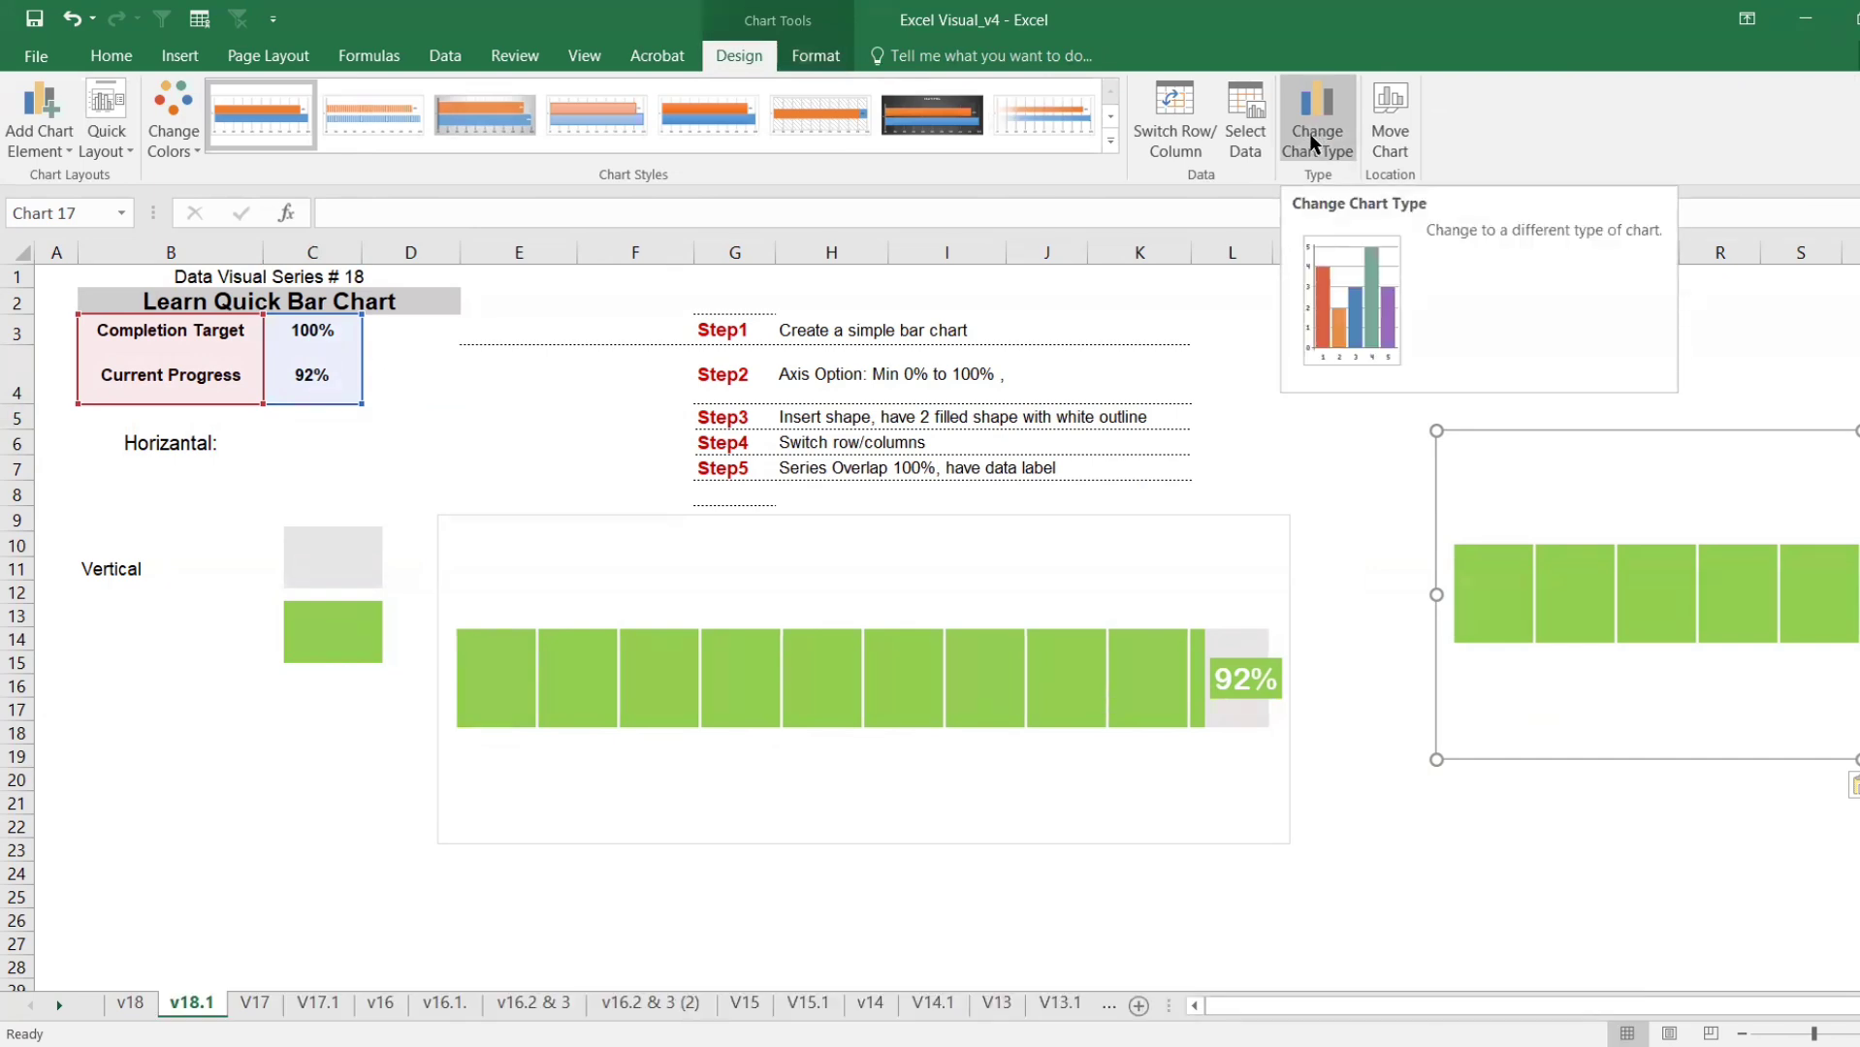
{"action": "left_click", "coordinate": [1309, 132]}
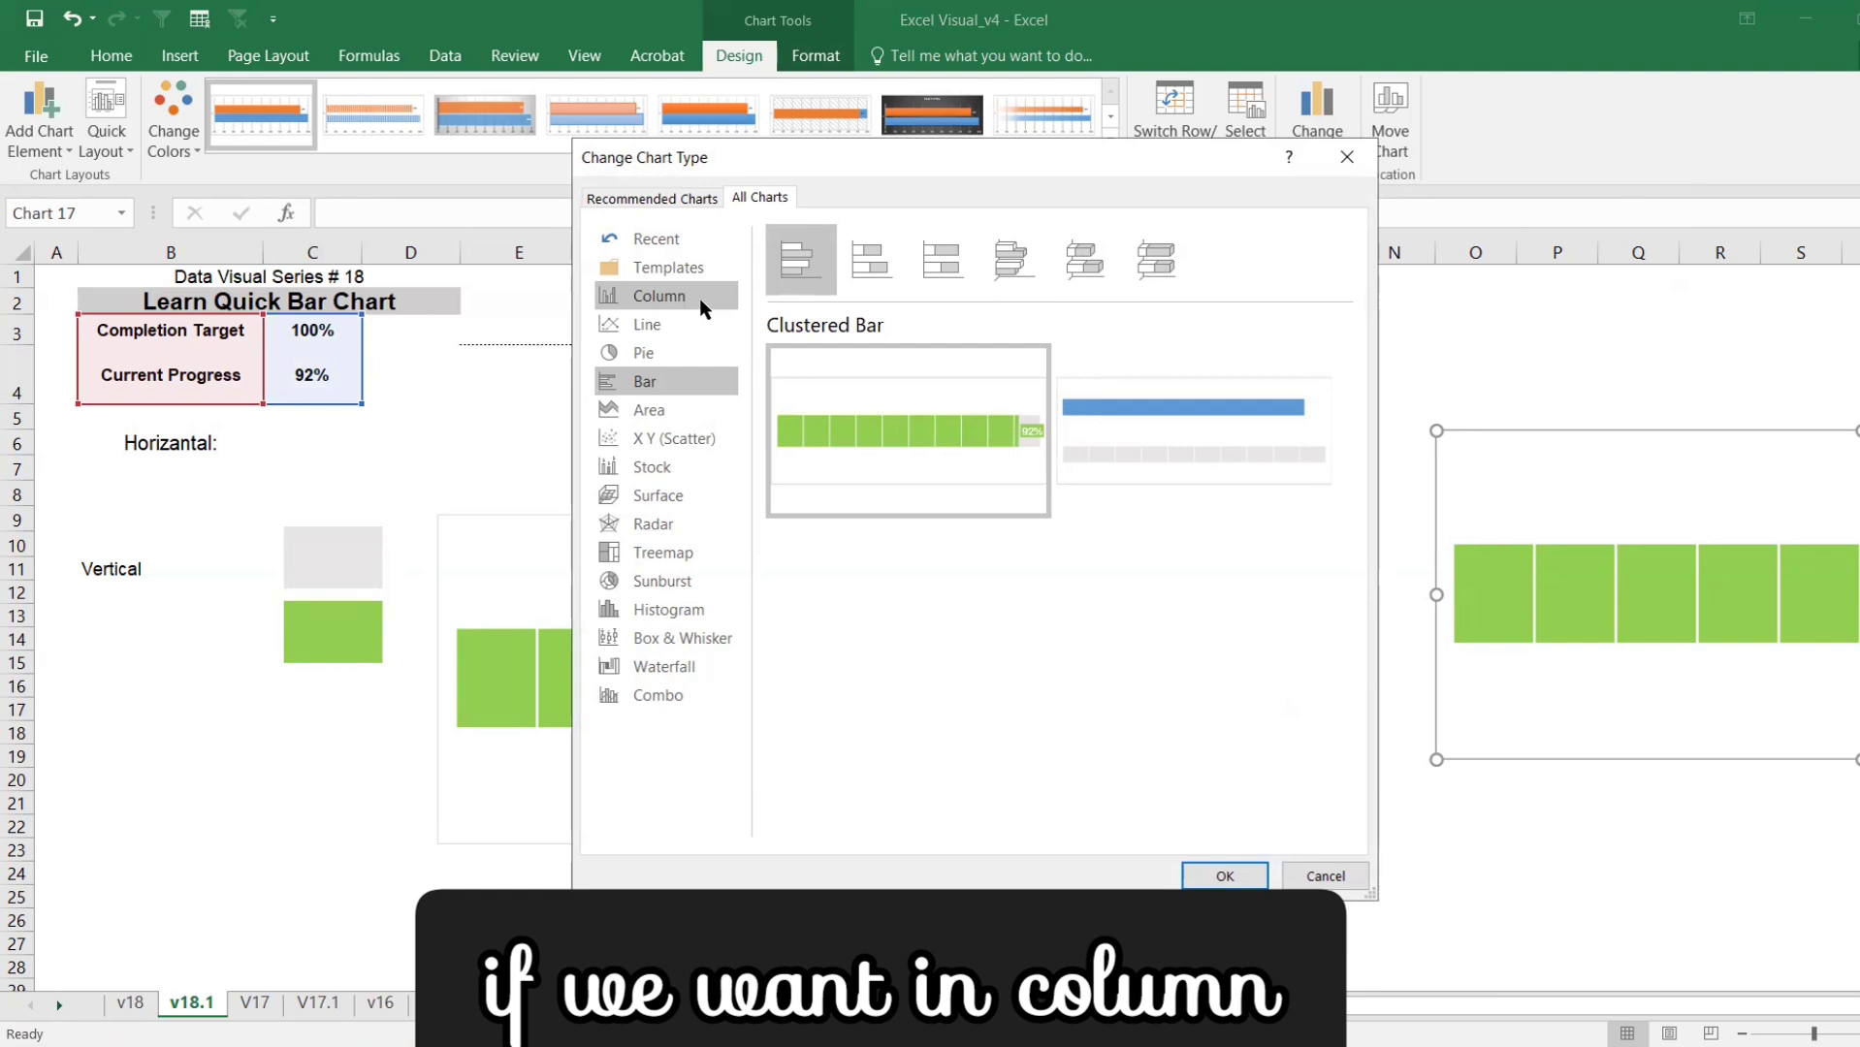
{"action": "left_click", "coordinate": [699, 298]}
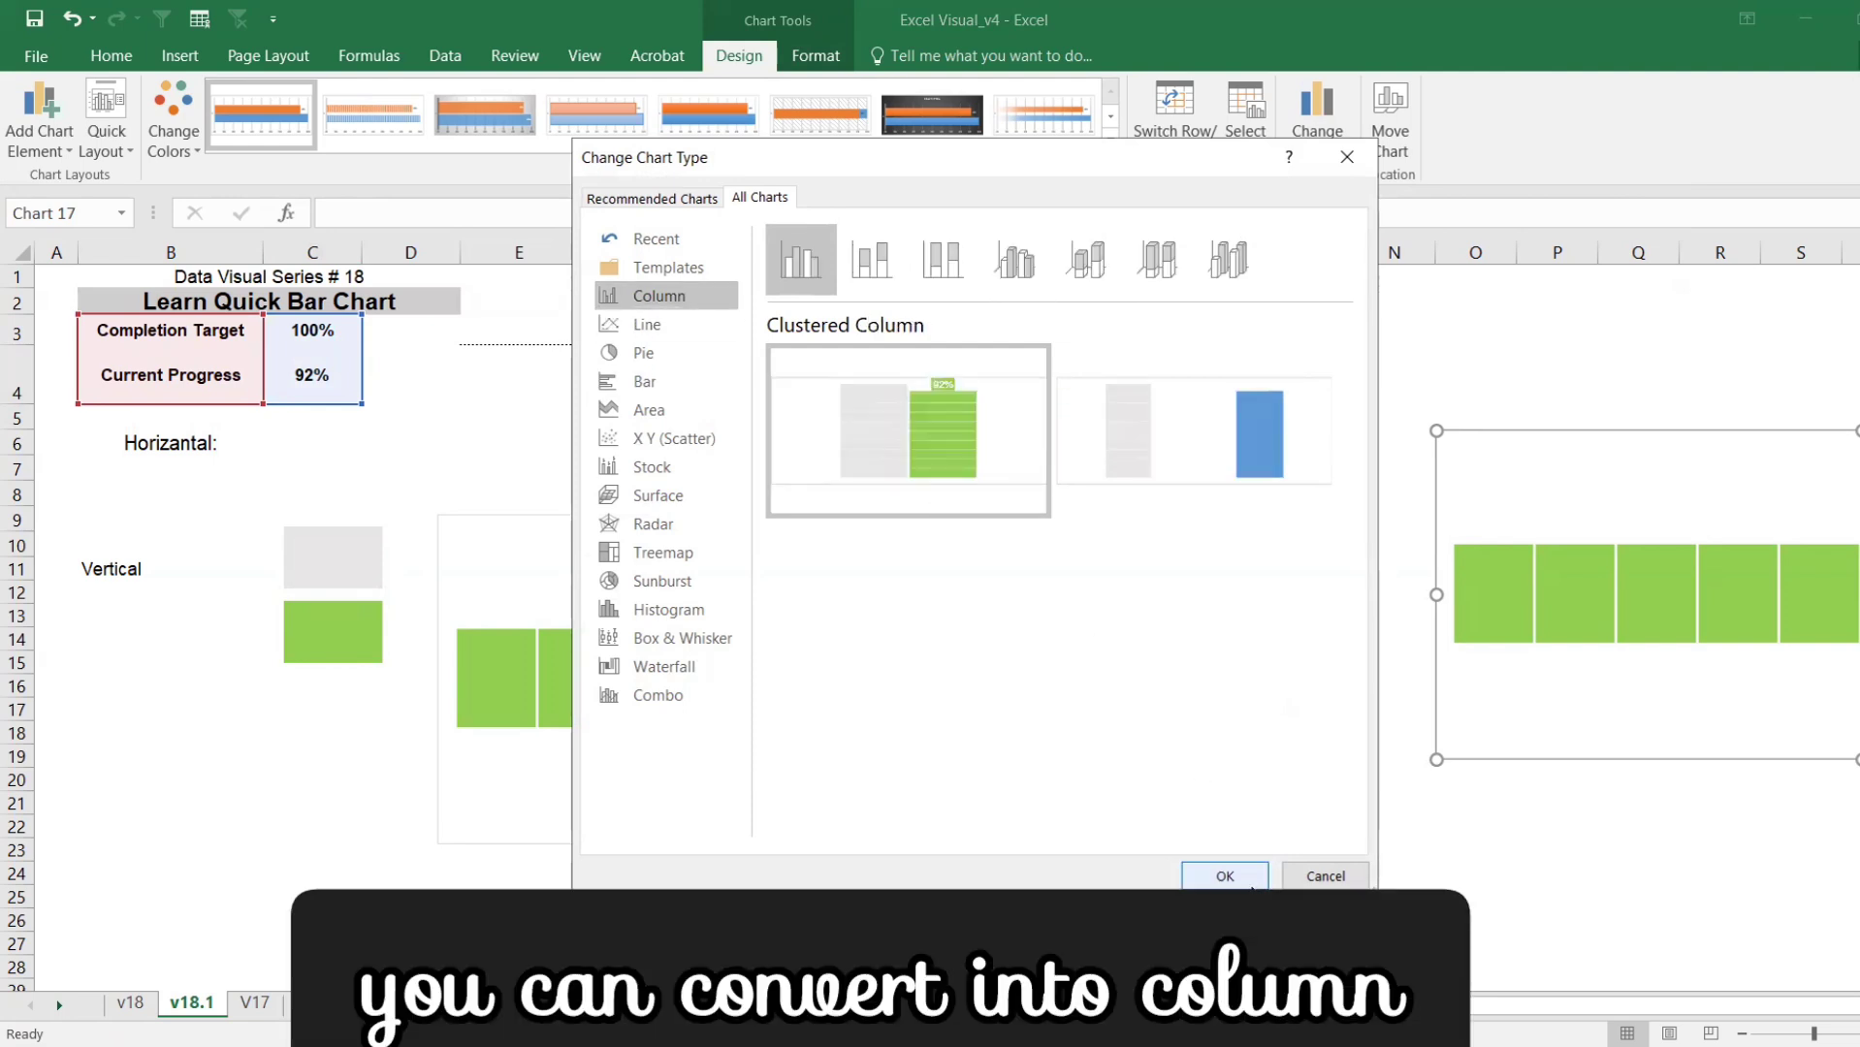
{"action": "left_click", "coordinate": [1250, 882]}
{"action": "left_click_drag", "start_coordinate": [1532, 760], "coordinate": [1391, 818]}
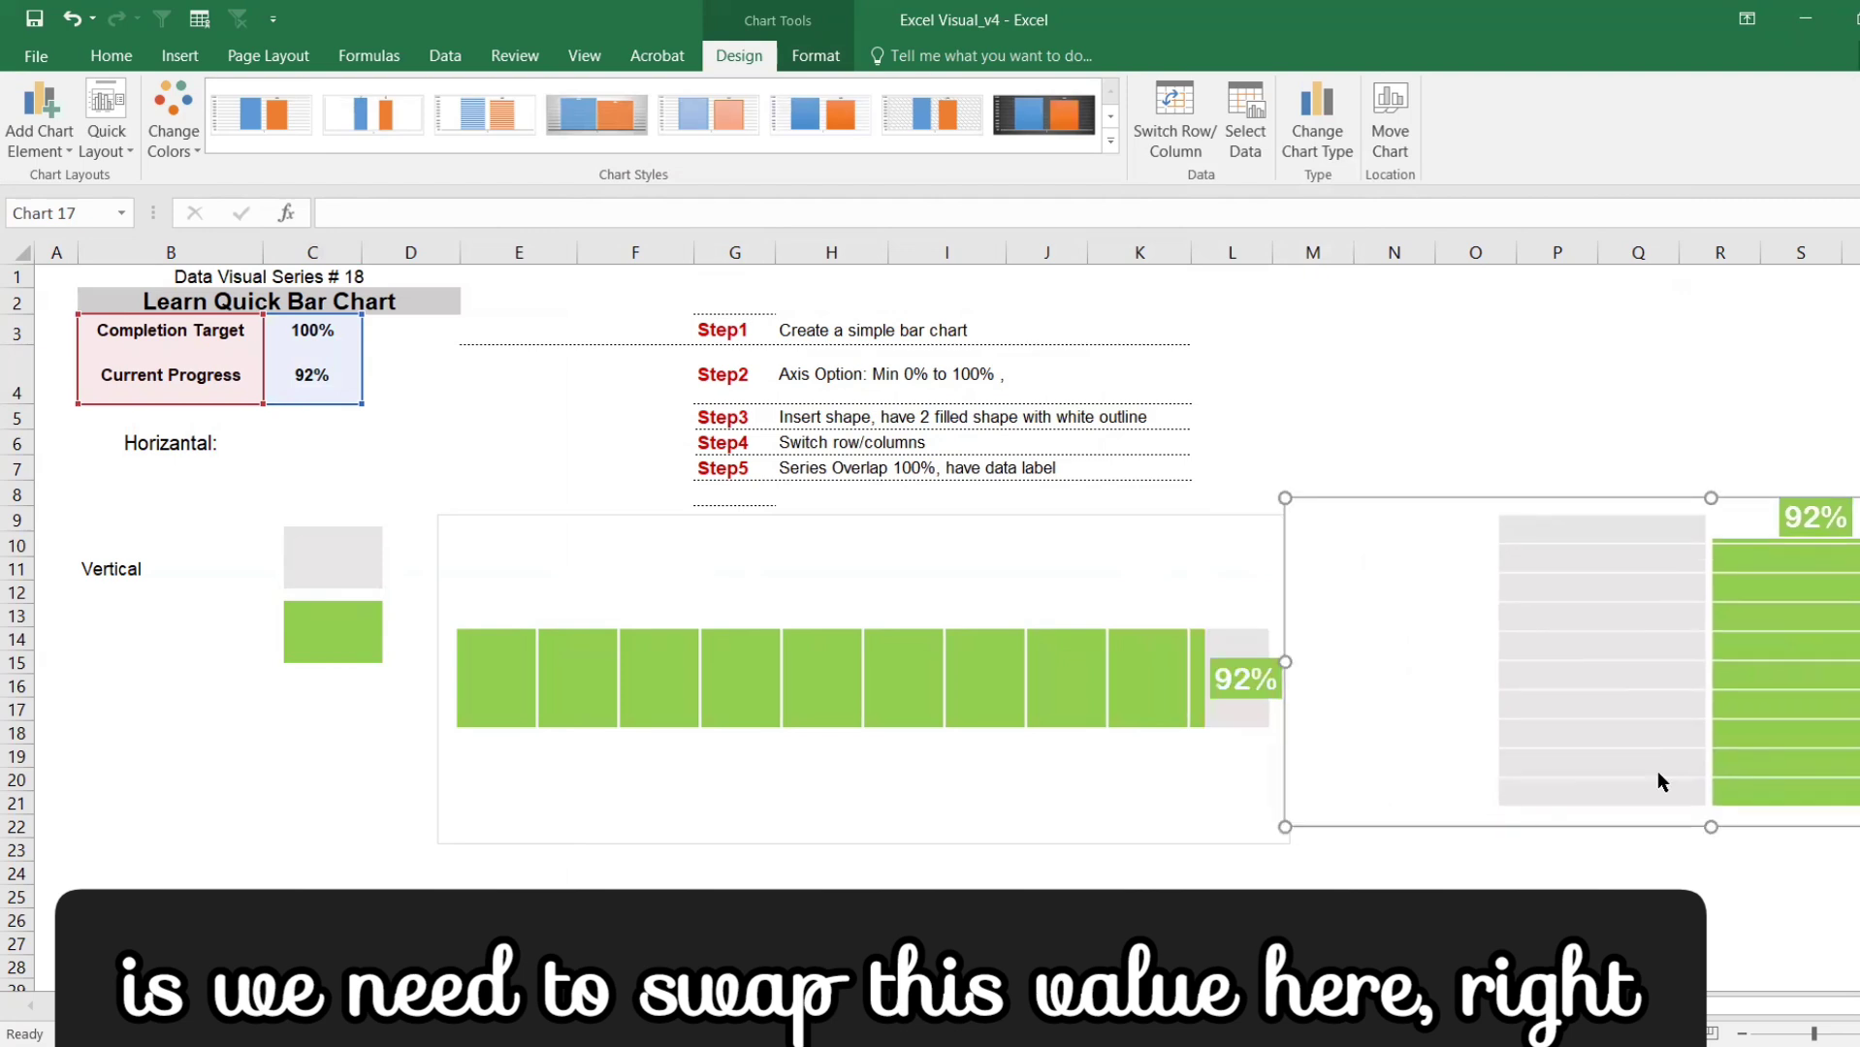
- Set the Current Progress series overlap to 100% in the column chart and move the whole chart into view
{"action": "left_click", "coordinate": [1748, 734]}
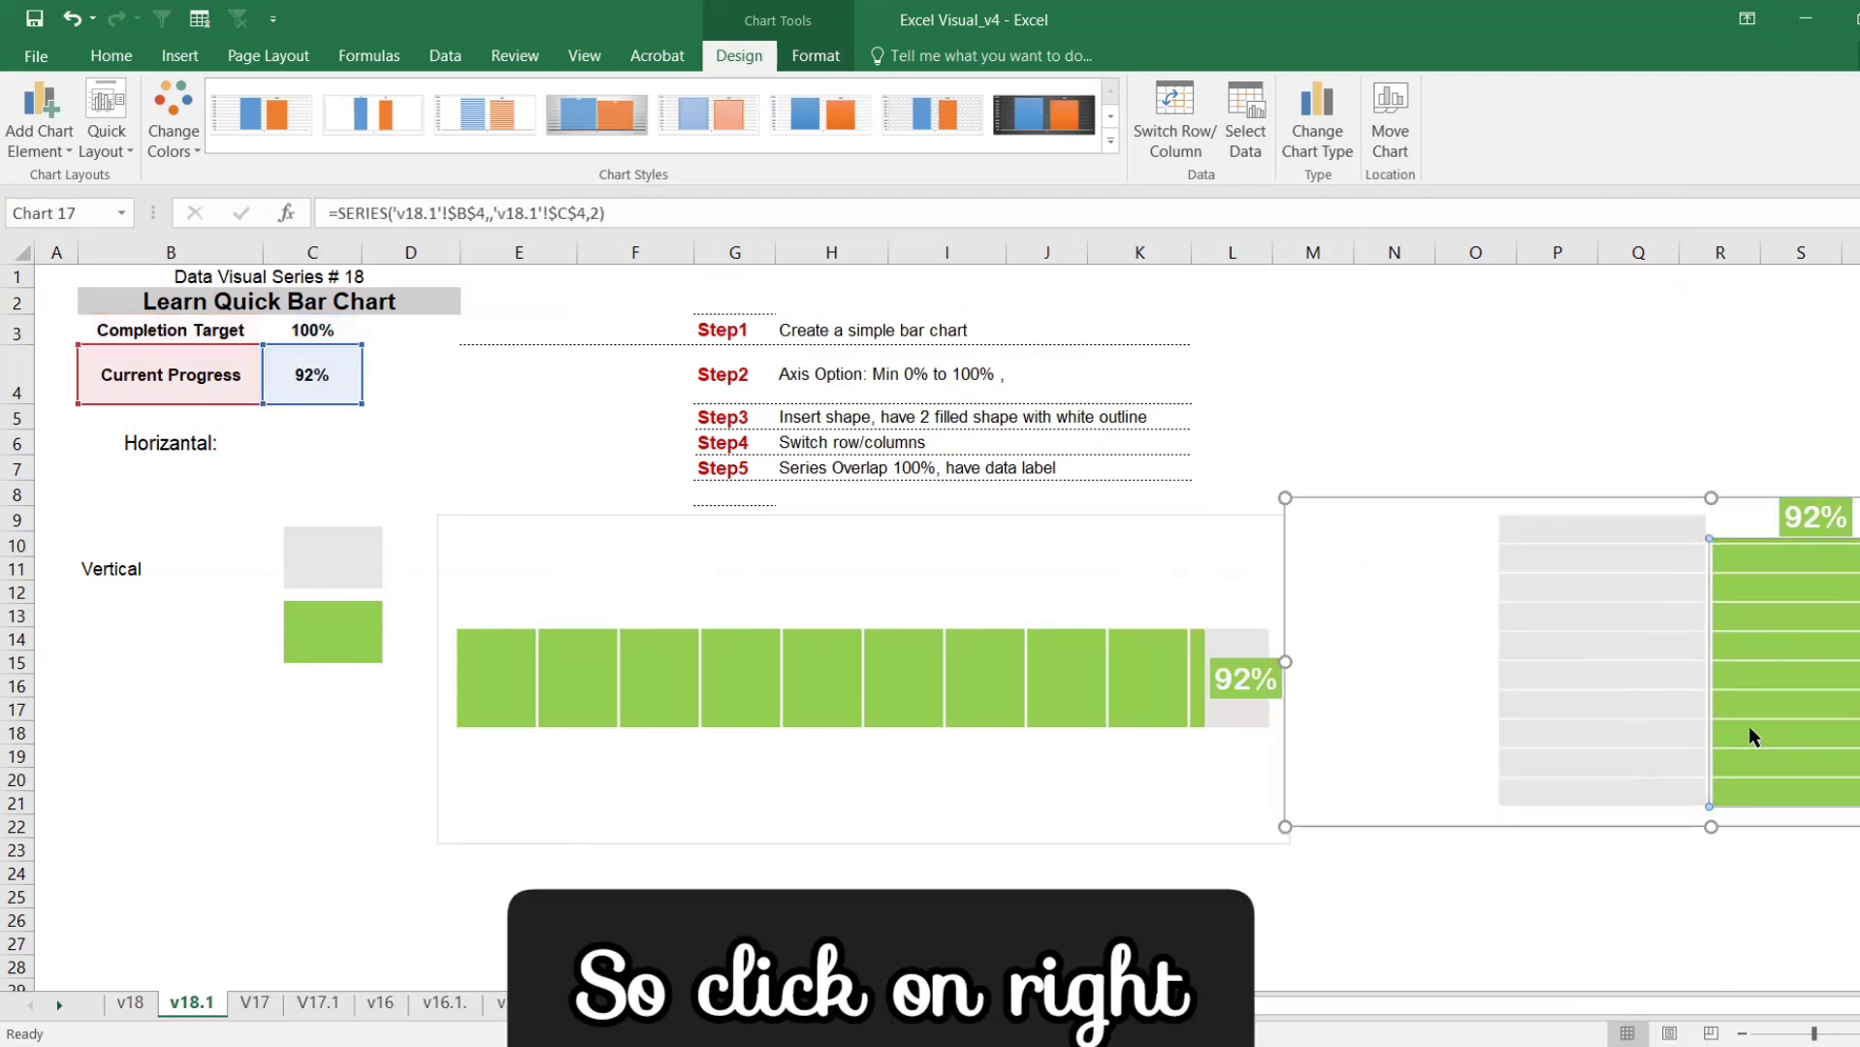
{"action": "right_click", "coordinate": [1748, 726]}
{"action": "left_click", "coordinate": [1610, 964]}
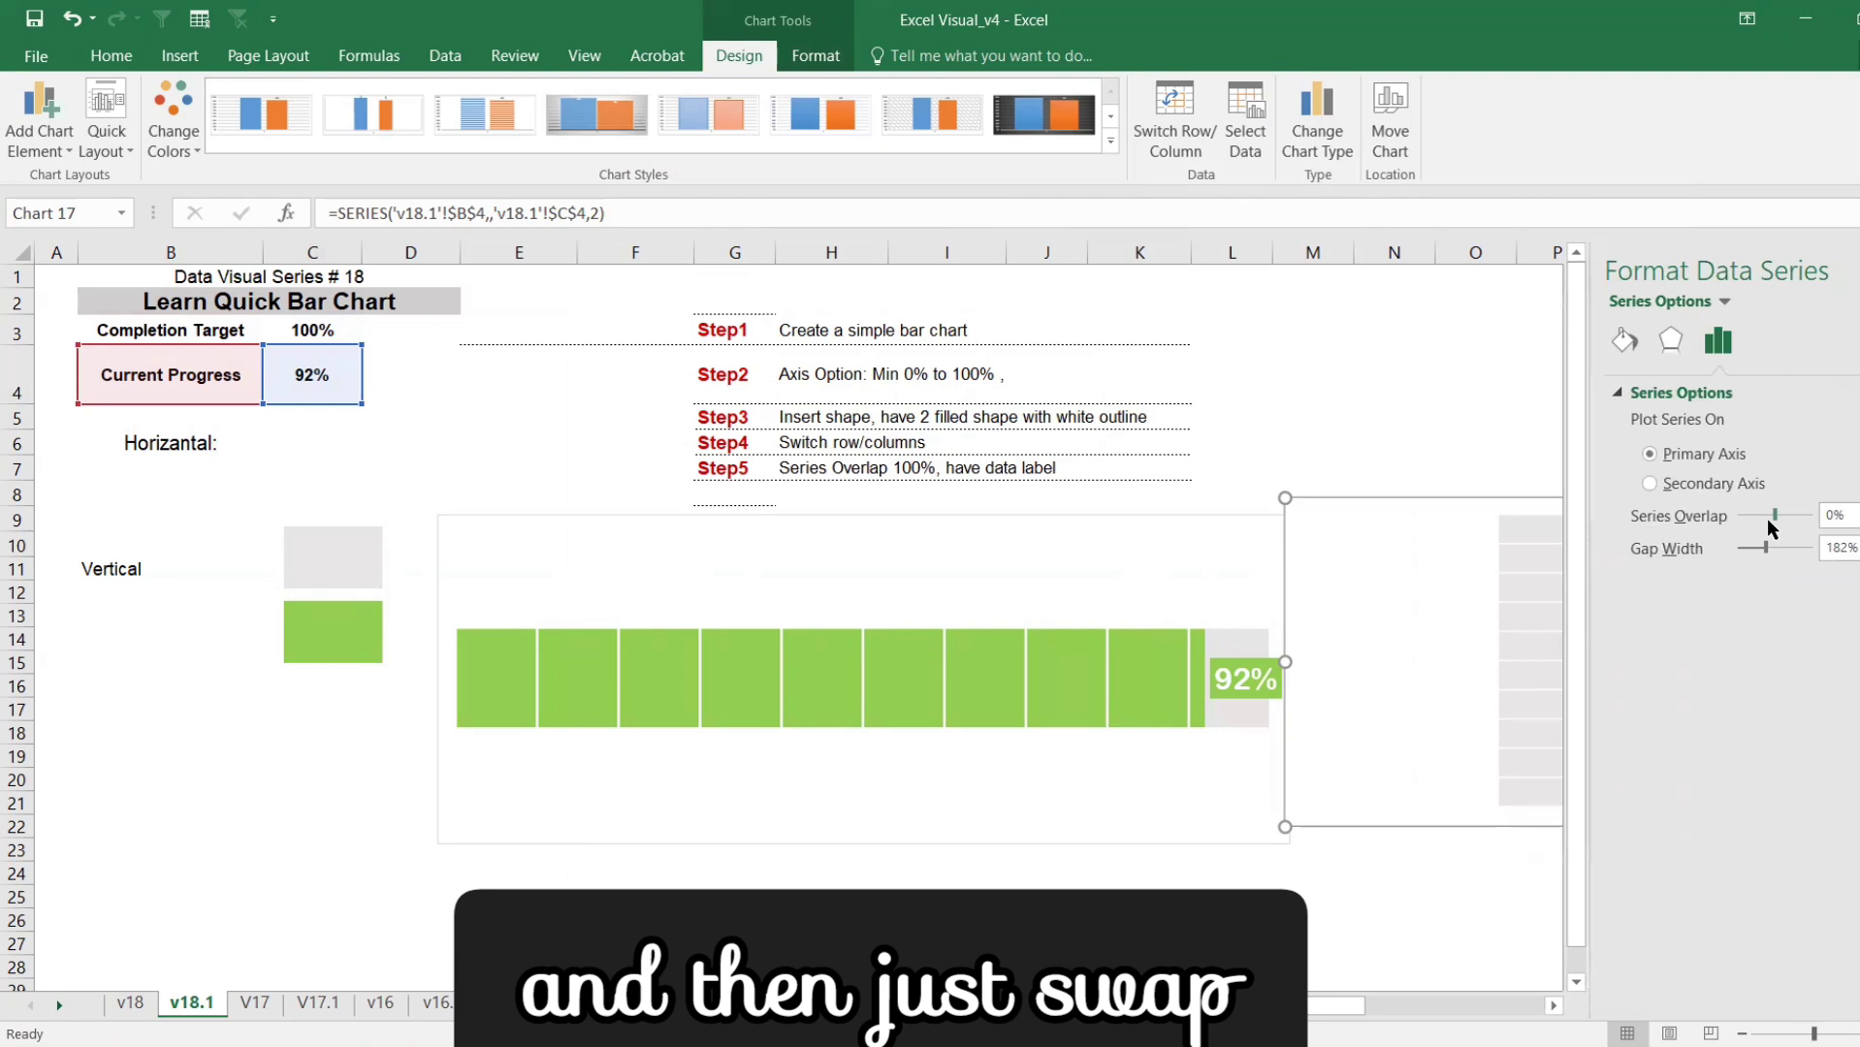
{"action": "left_click_drag", "start_coordinate": [1775, 515], "coordinate": [1810, 515]}
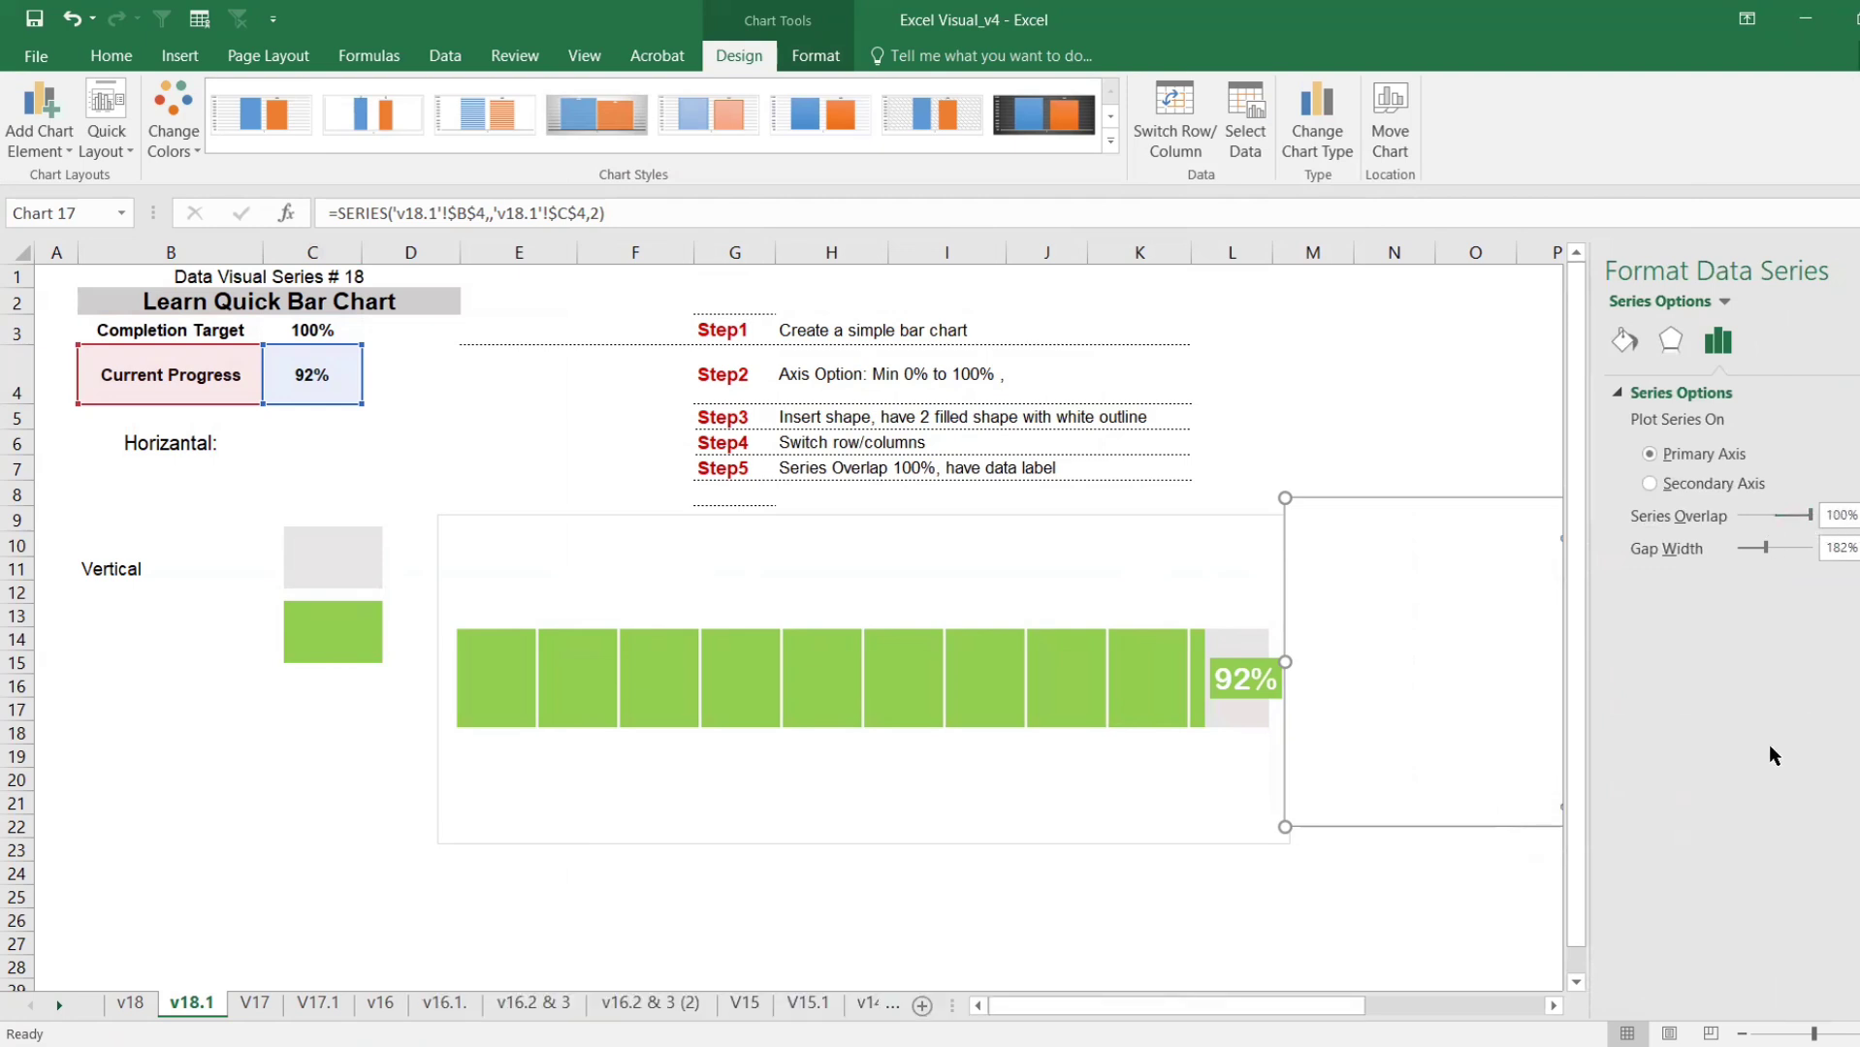
{"action": "left_click", "coordinate": [1416, 373]}
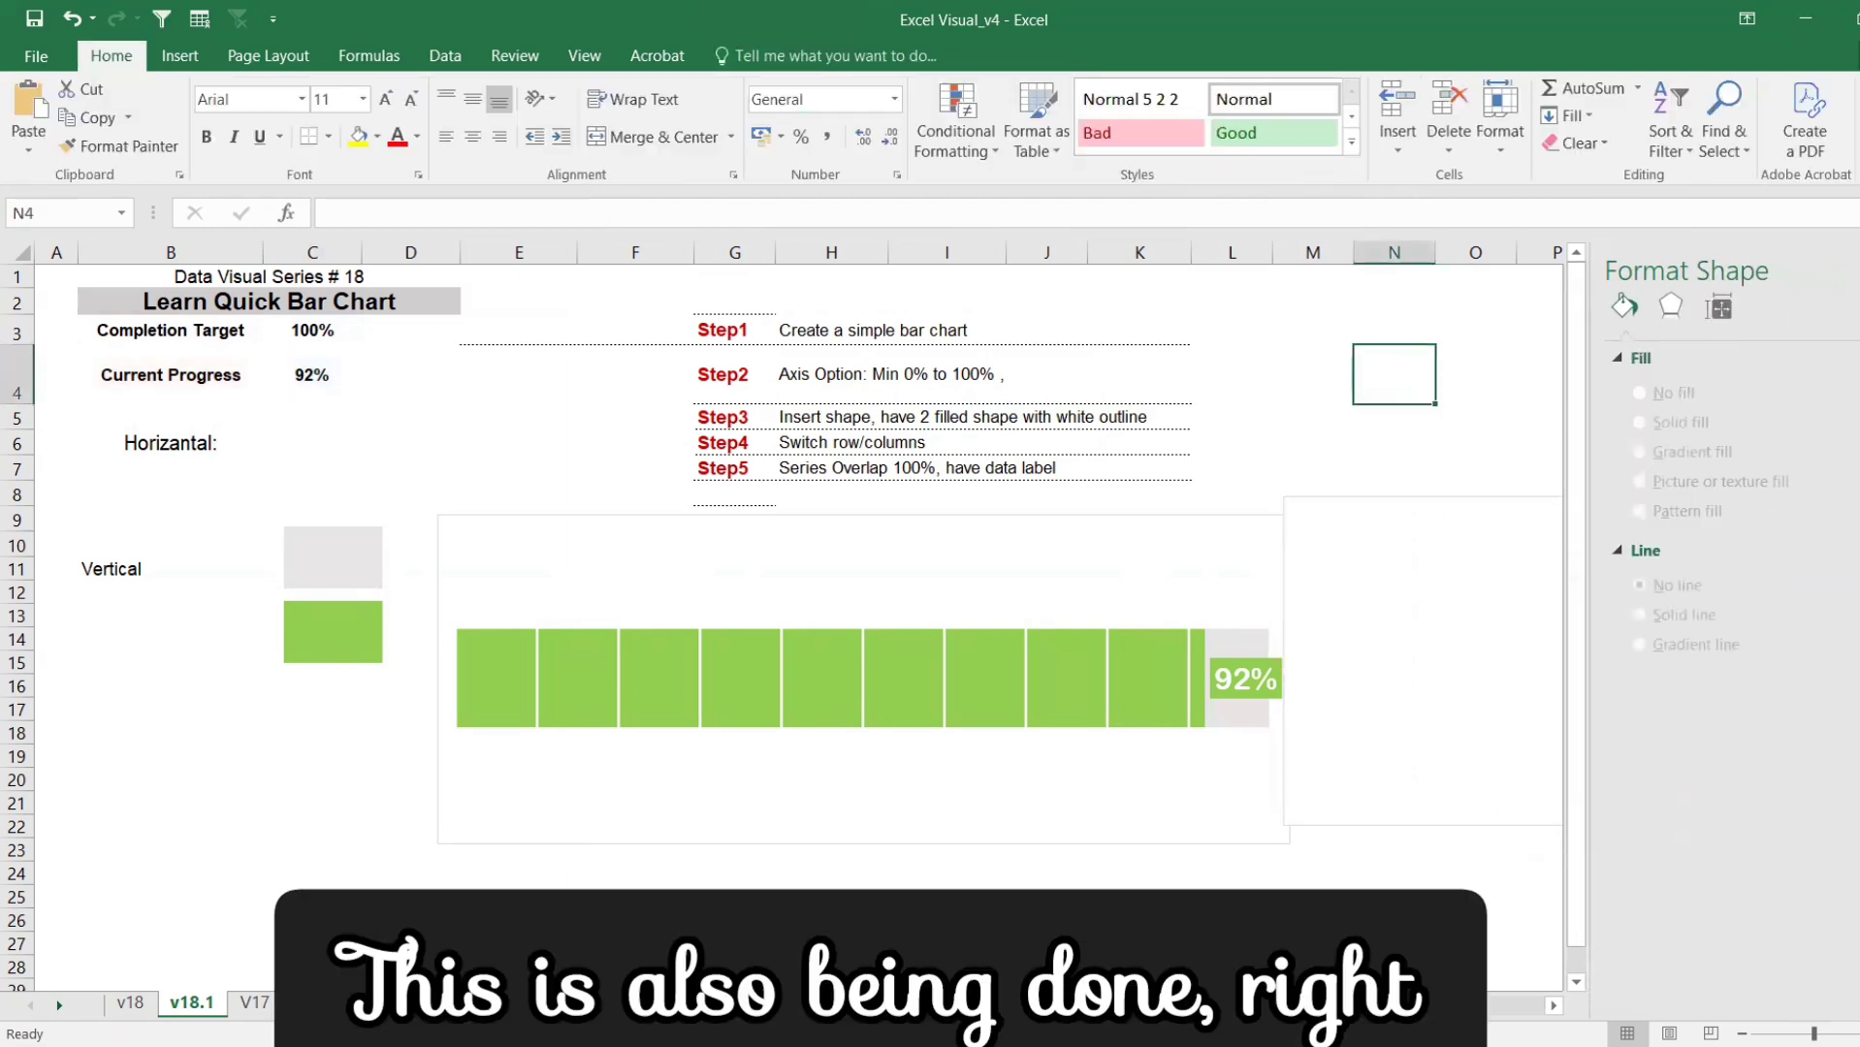
{"action": "left_click", "coordinate": [1856, 270]}
{"action": "left_click", "coordinate": [1486, 819]}
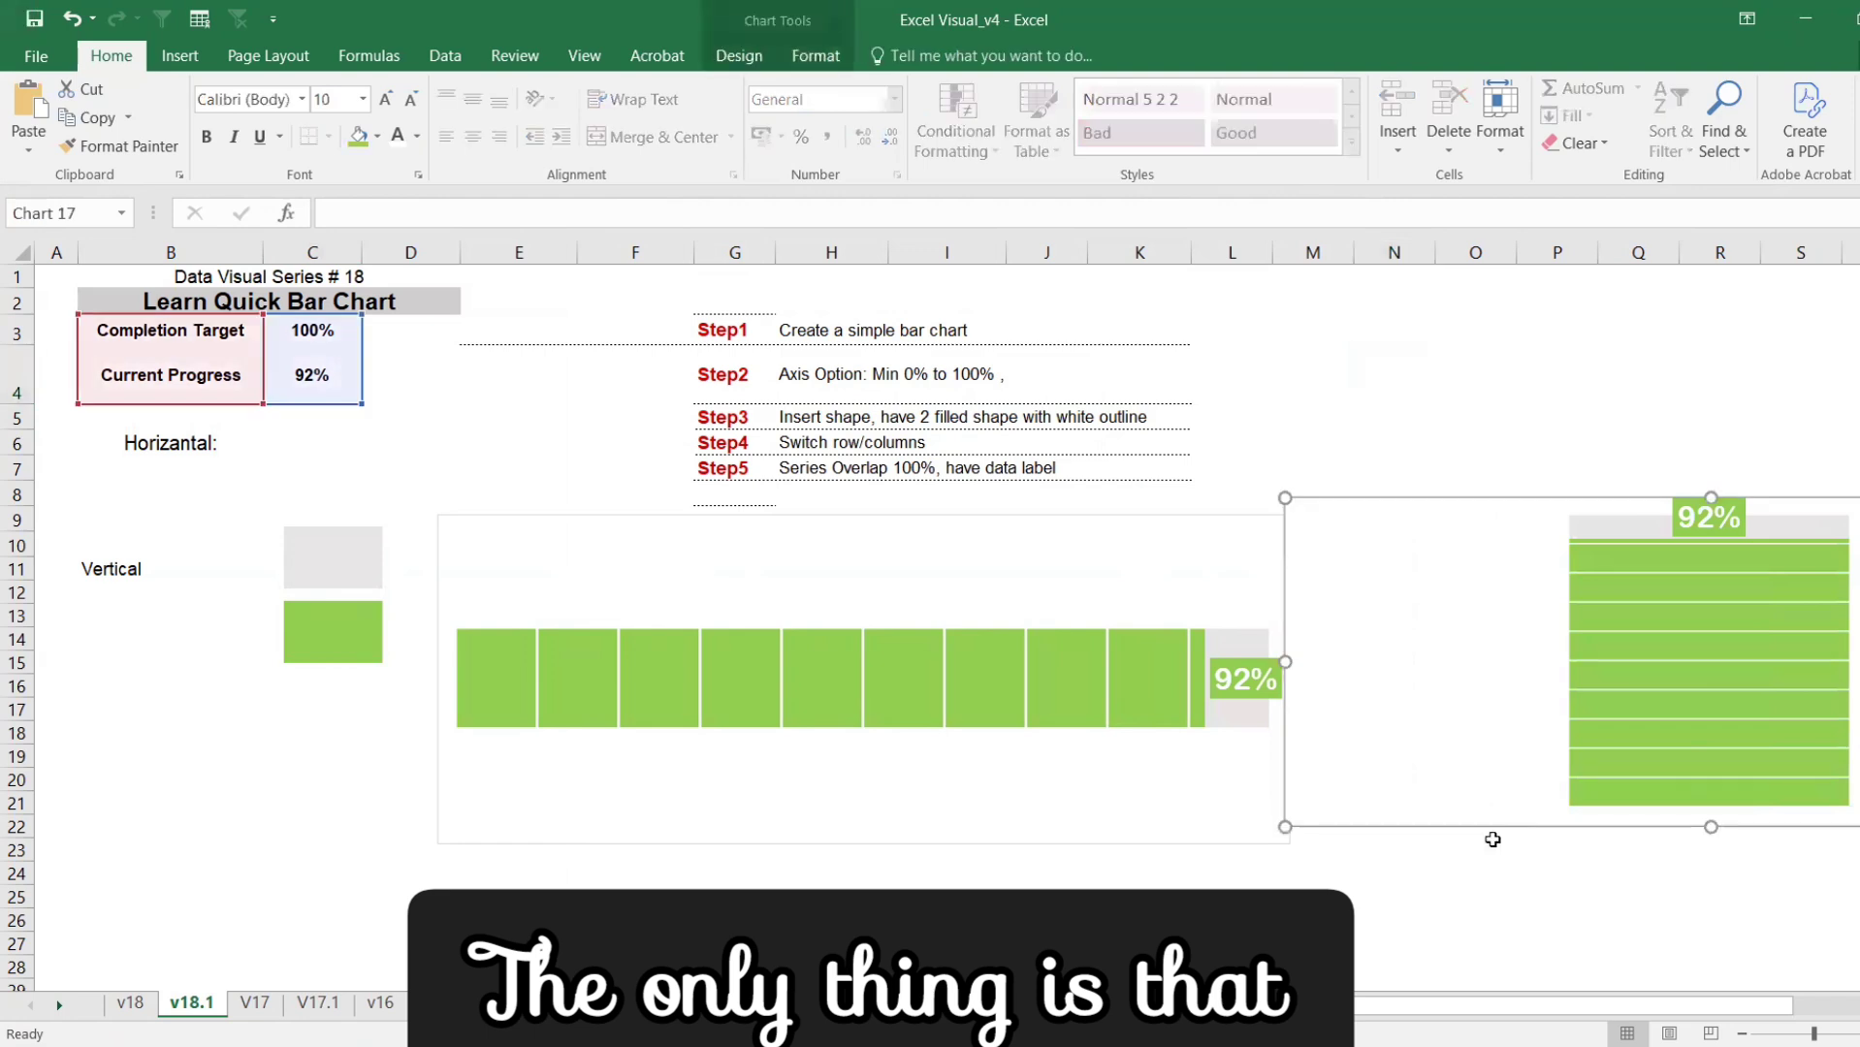
{"action": "left_click_drag", "start_coordinate": [1491, 829], "coordinate": [1153, 759]}
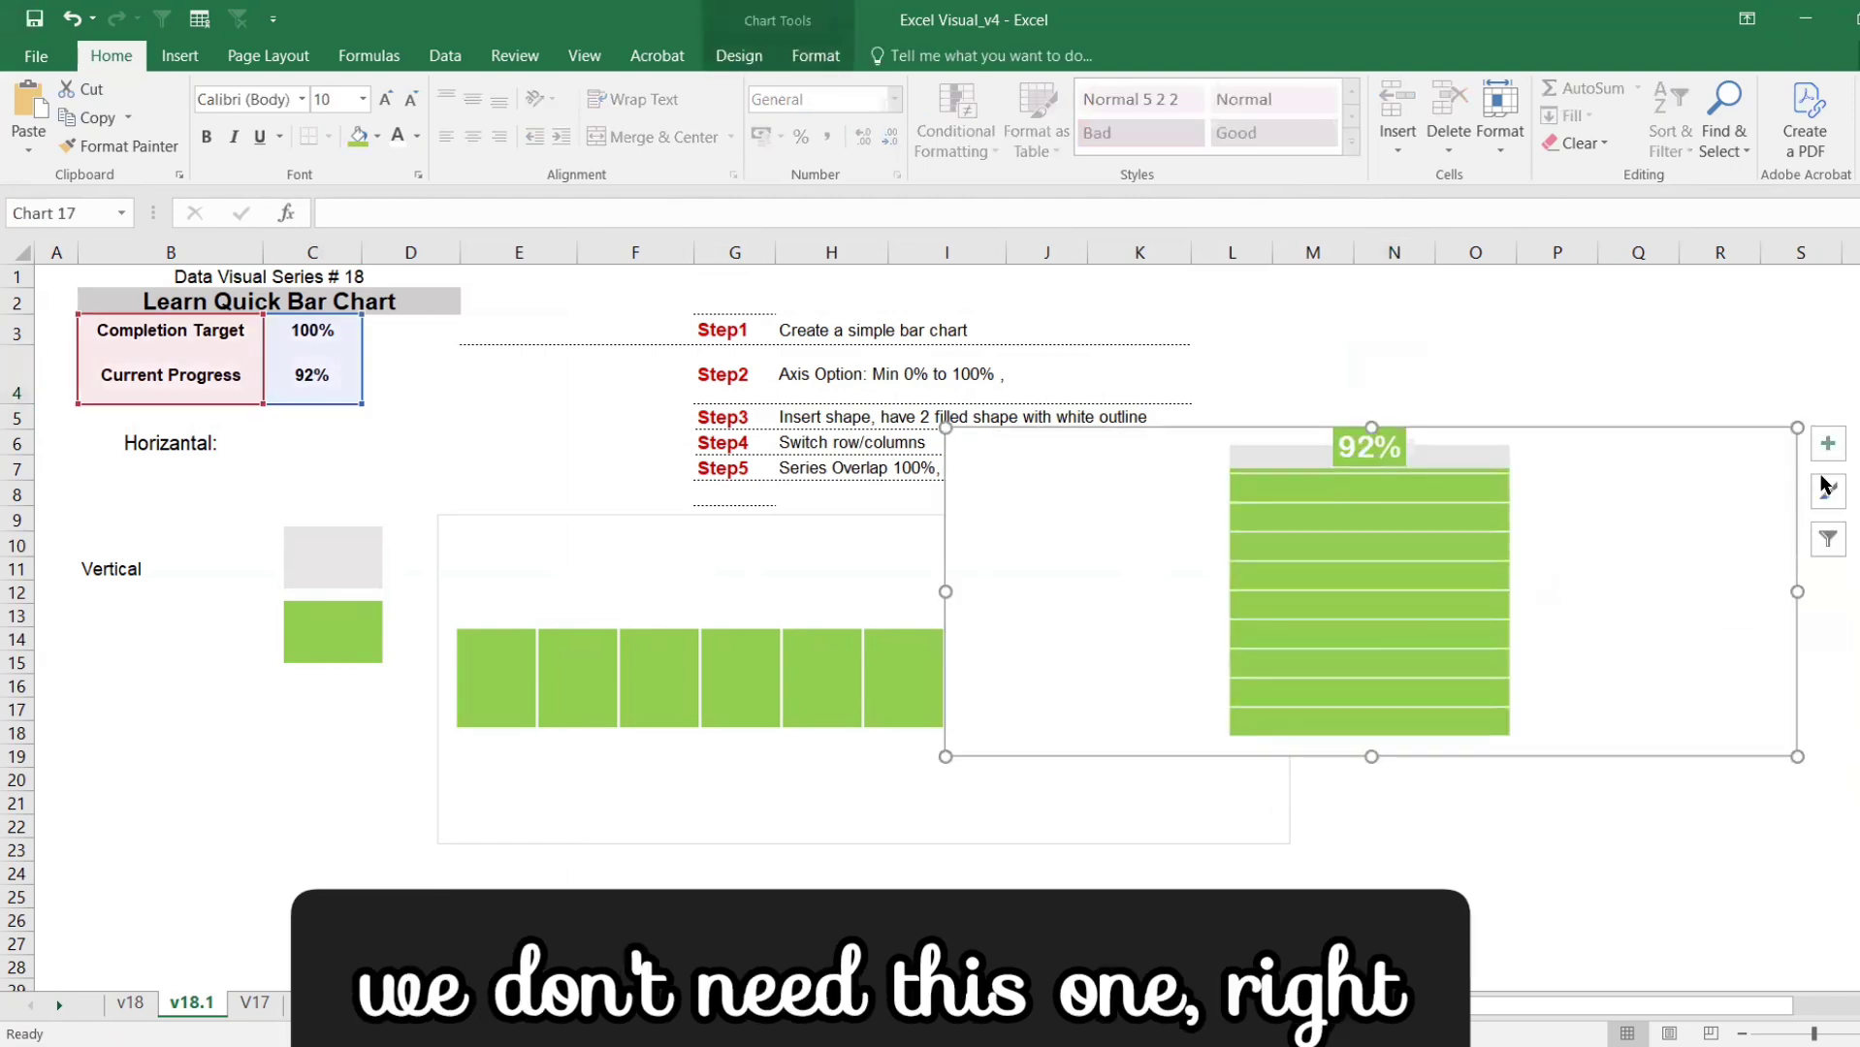
{"action": "left_click", "coordinate": [1692, 506]}
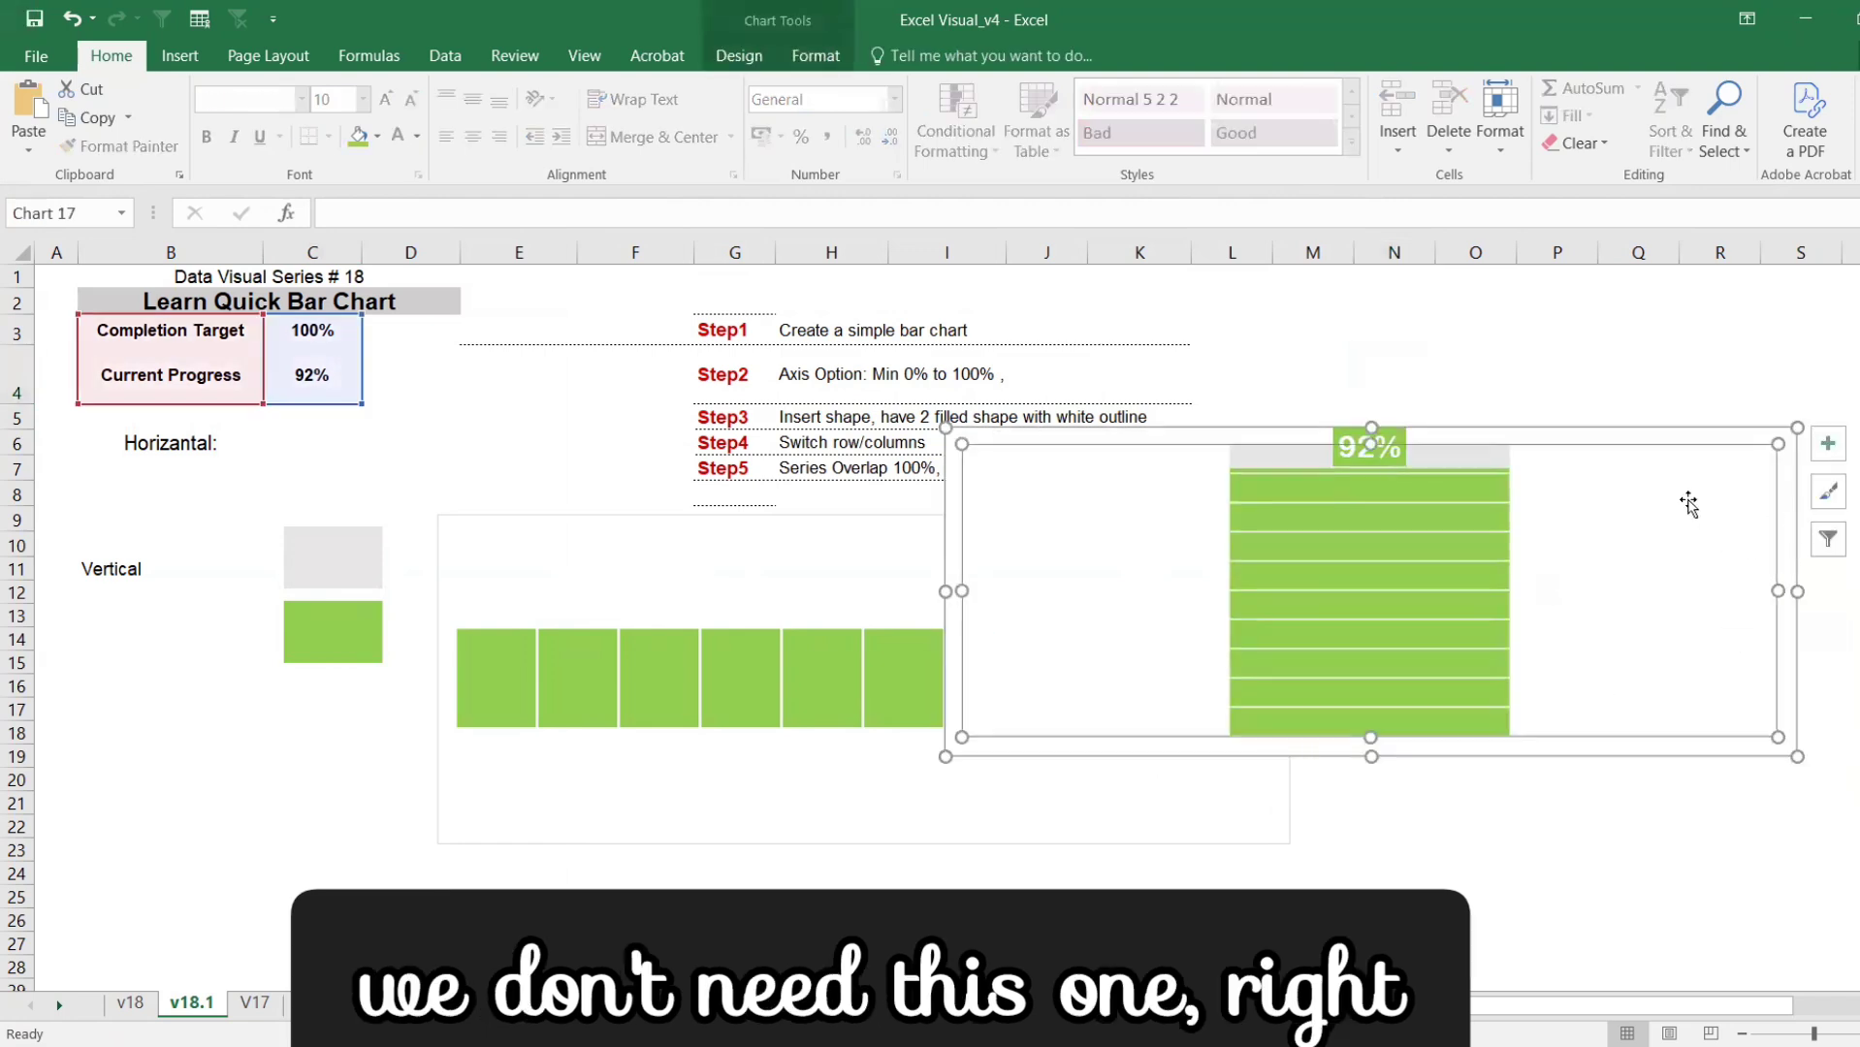
{"action": "right_click", "coordinate": [1688, 502]}
{"action": "key", "text": "Escape"}
{"action": "left_click", "coordinate": [1605, 754]}
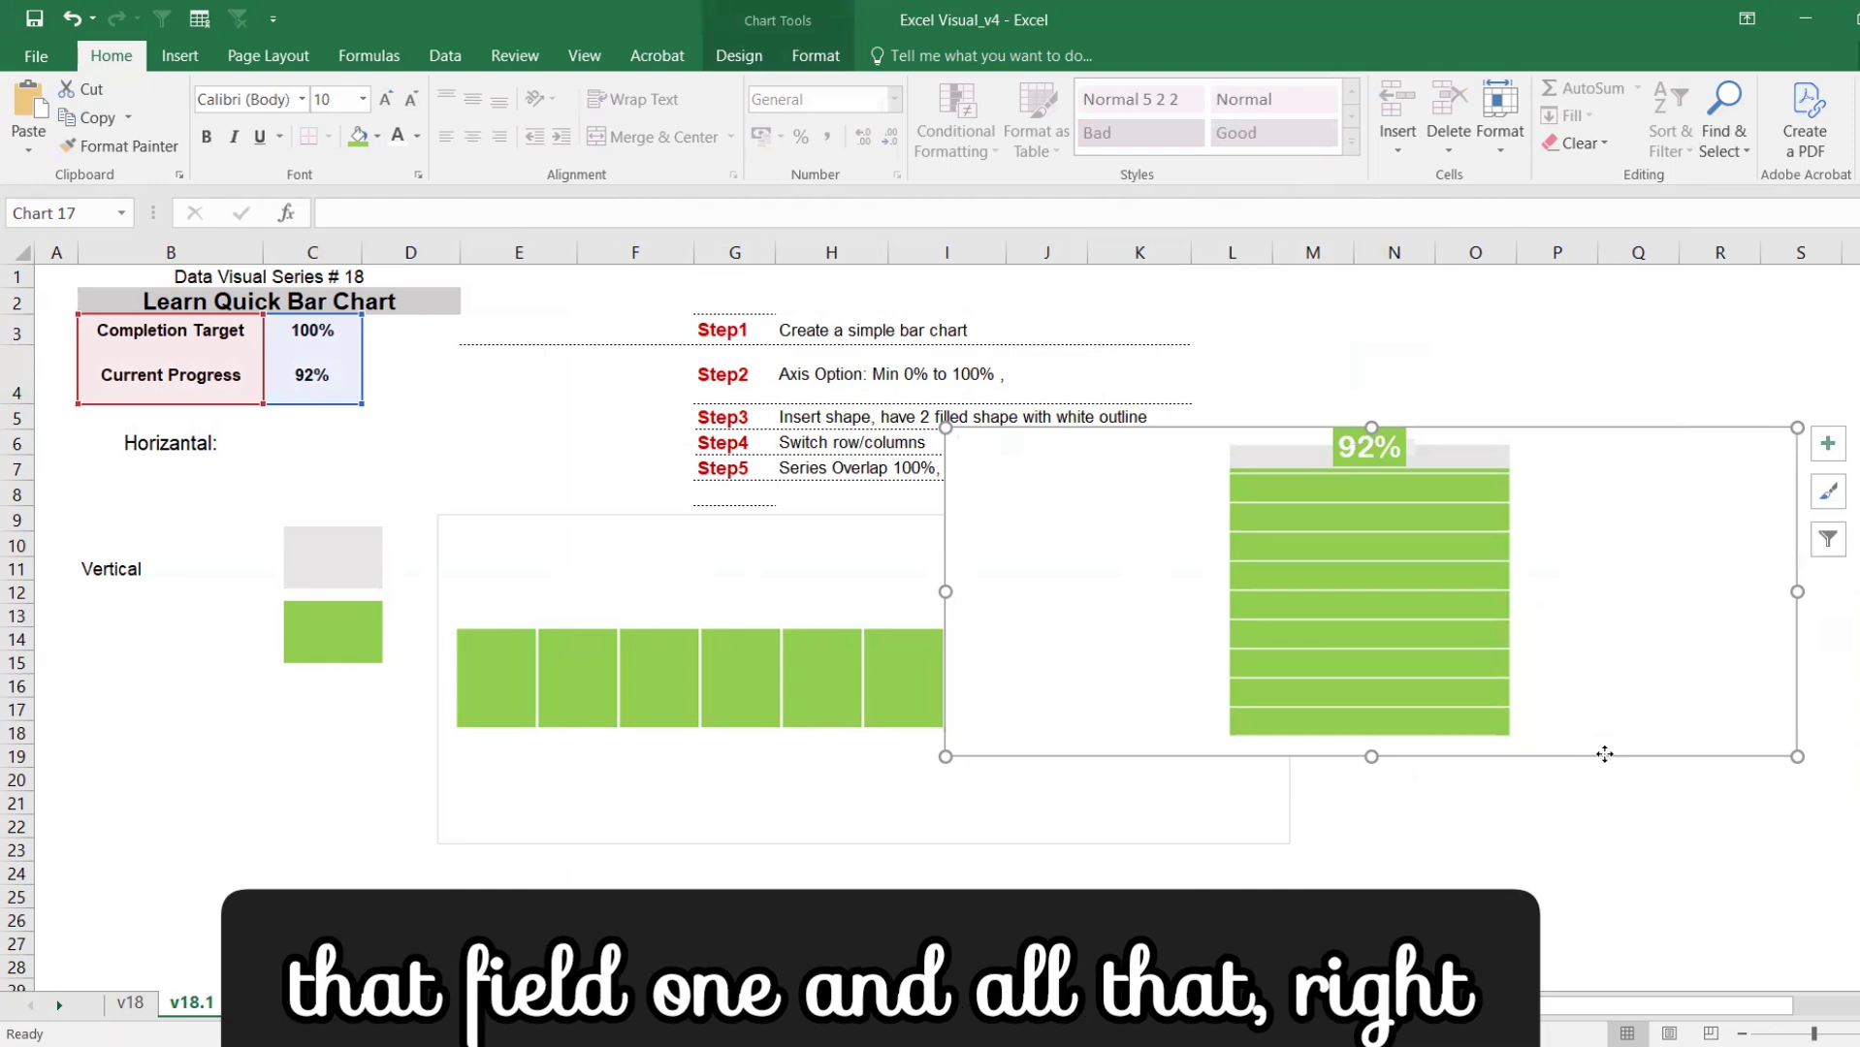
{"action": "right_click", "coordinate": [1605, 754]}
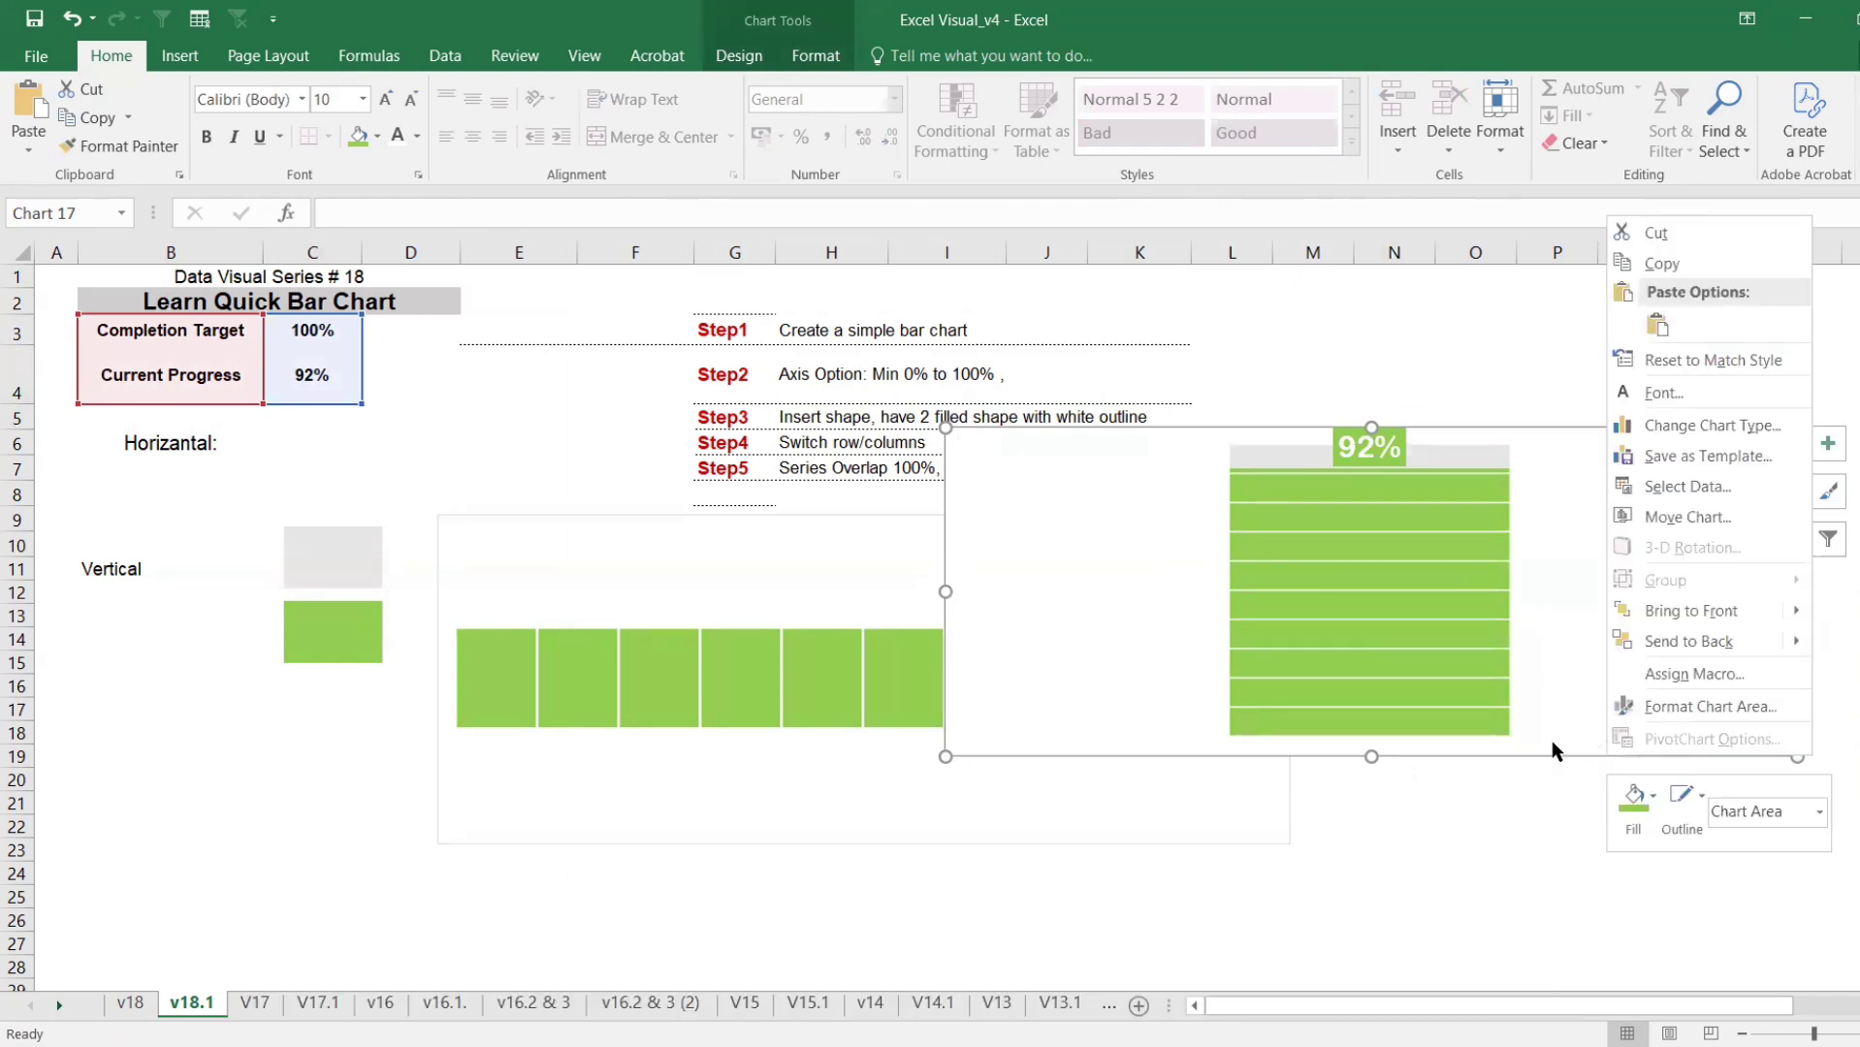
{"action": "key", "text": "Escape"}
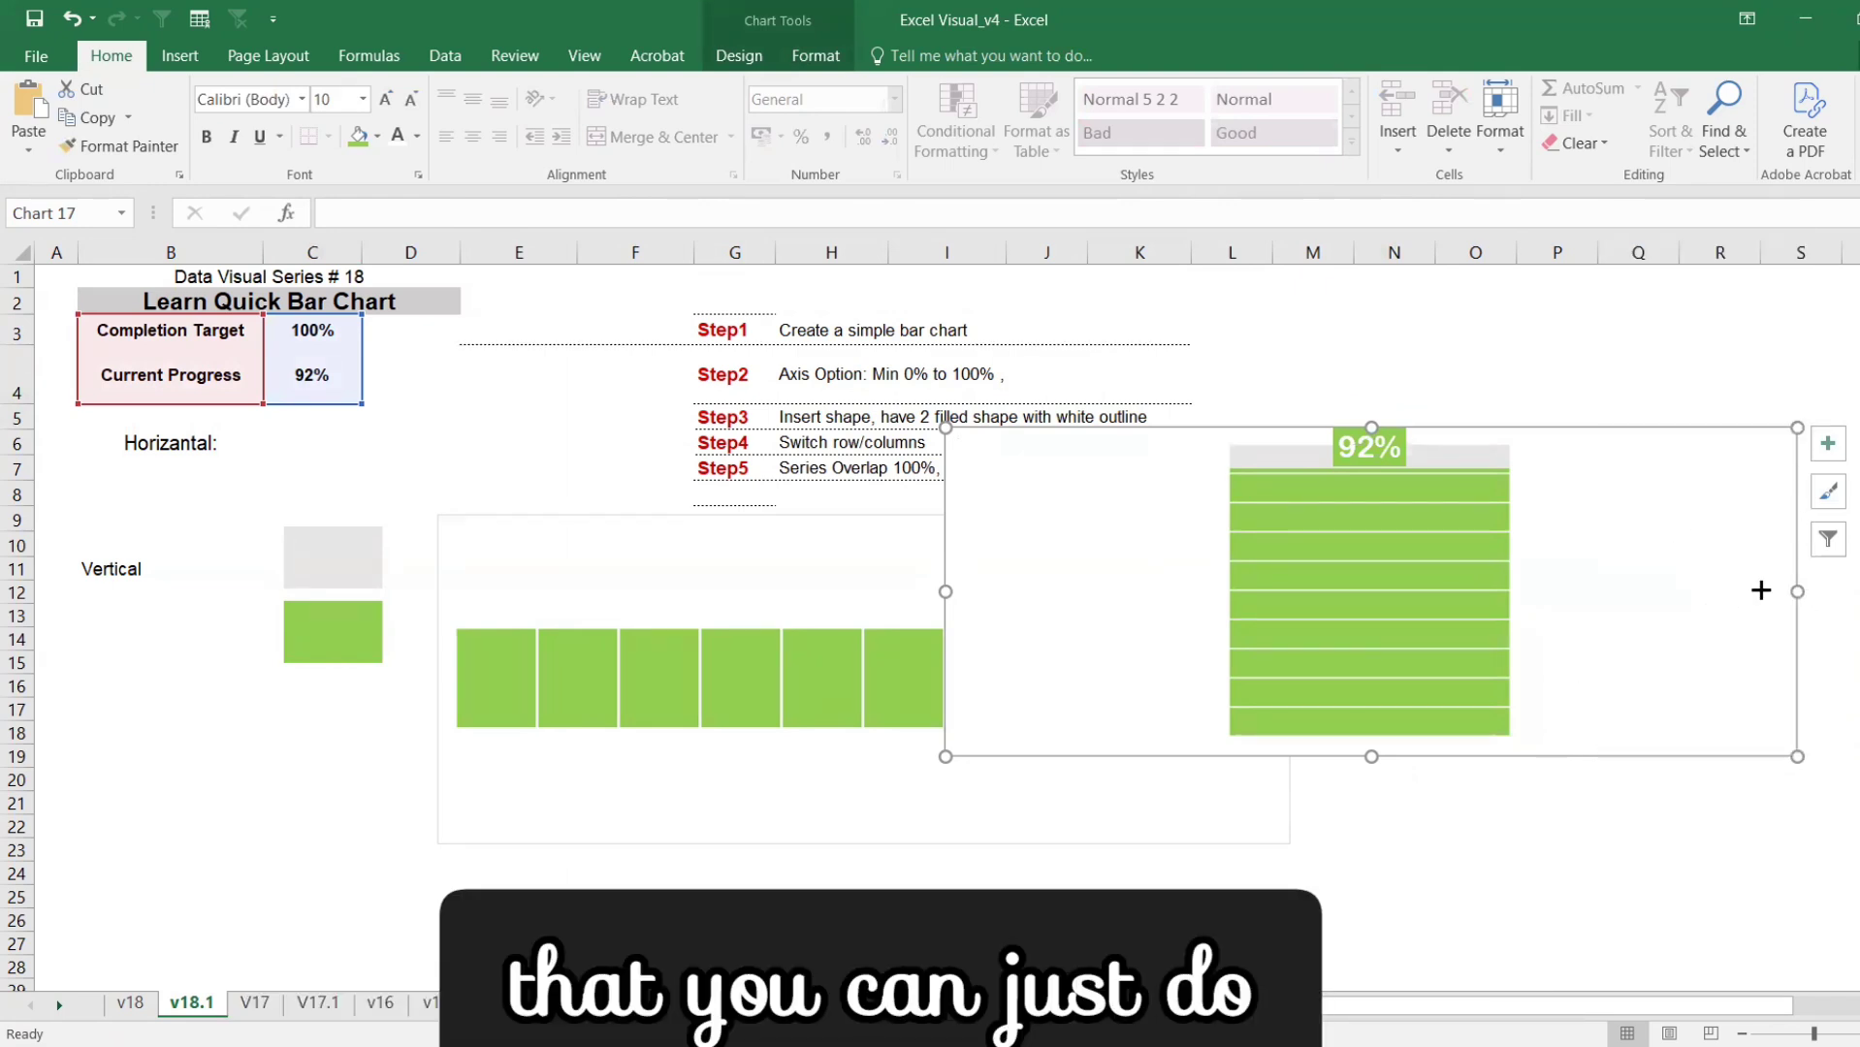
- Narrow the column chart to about half its width and place it beside the horizontal bar chart
{"action": "left_click_drag", "start_coordinate": [1797, 592], "coordinate": [1382, 609]}
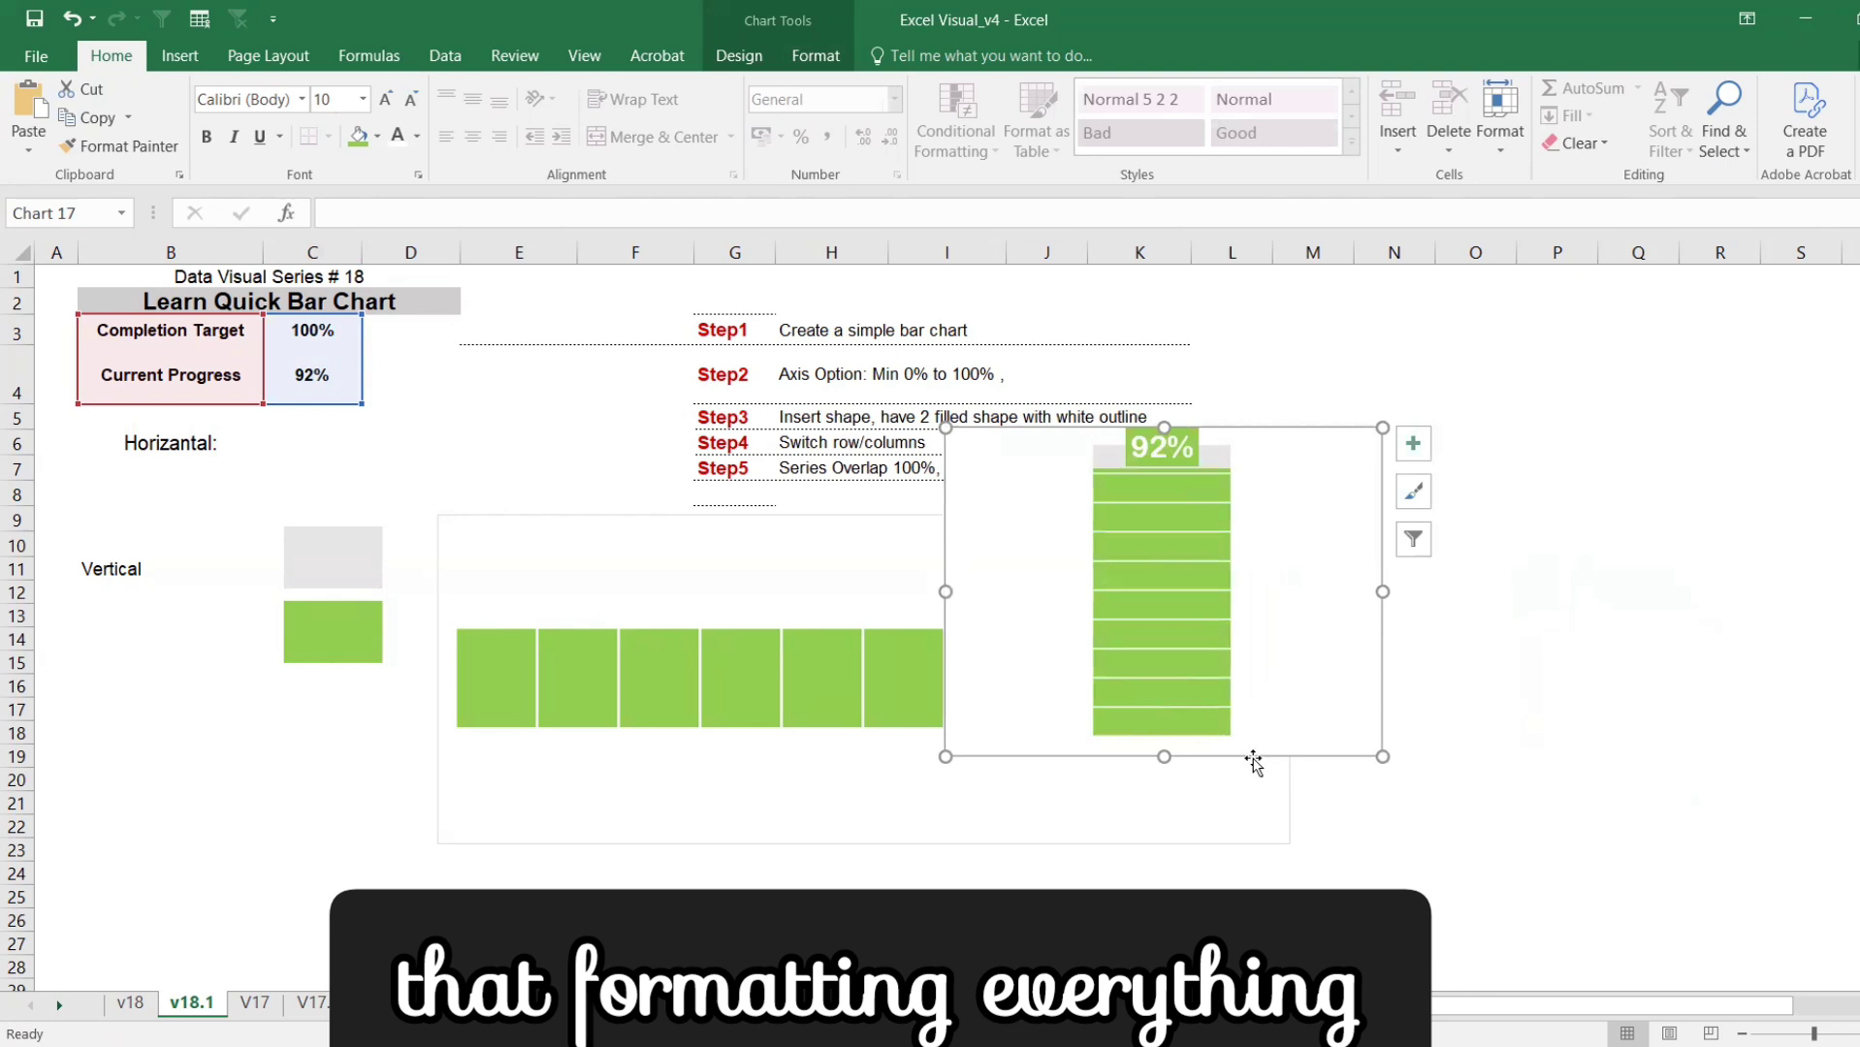
{"action": "left_click_drag", "start_coordinate": [1252, 759], "coordinate": [1644, 842]}
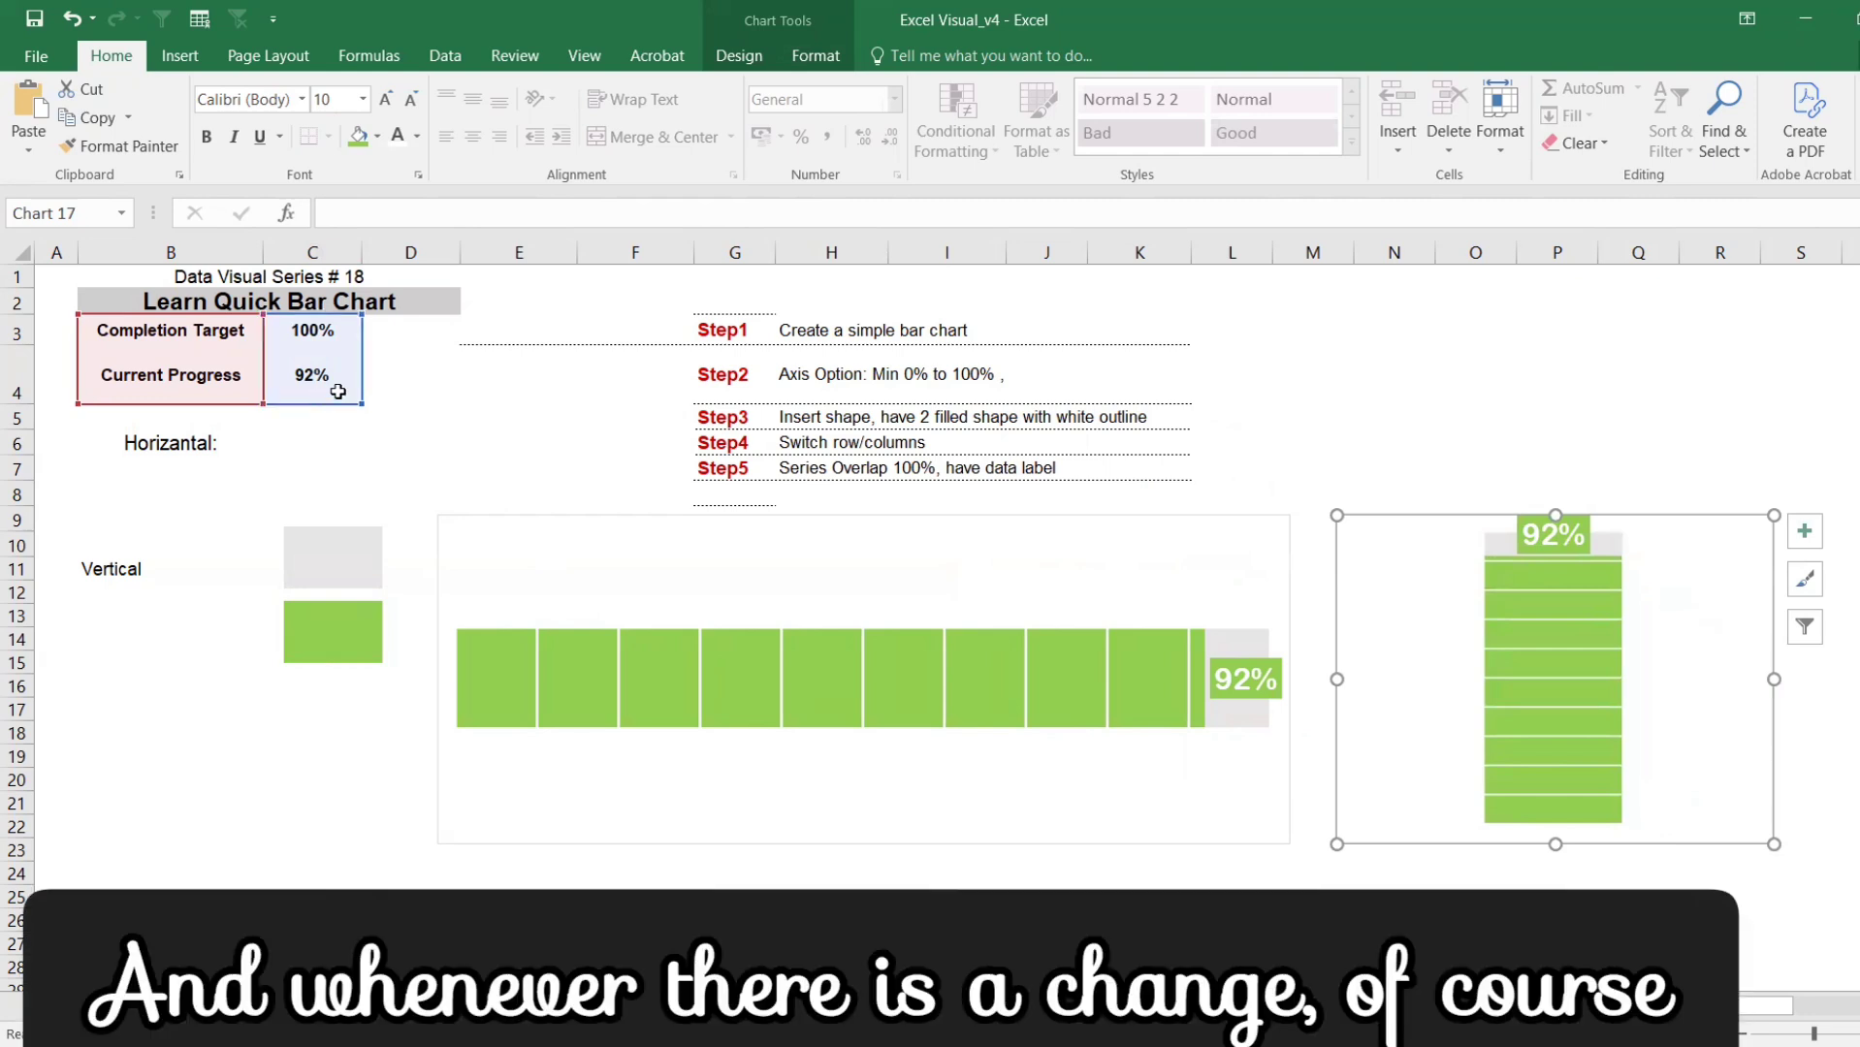
- Recalculate the worksheet repeatedly to test the horizontal and vertical charts together with random Current Progress values
{"action": "left_click", "coordinate": [406, 414]}
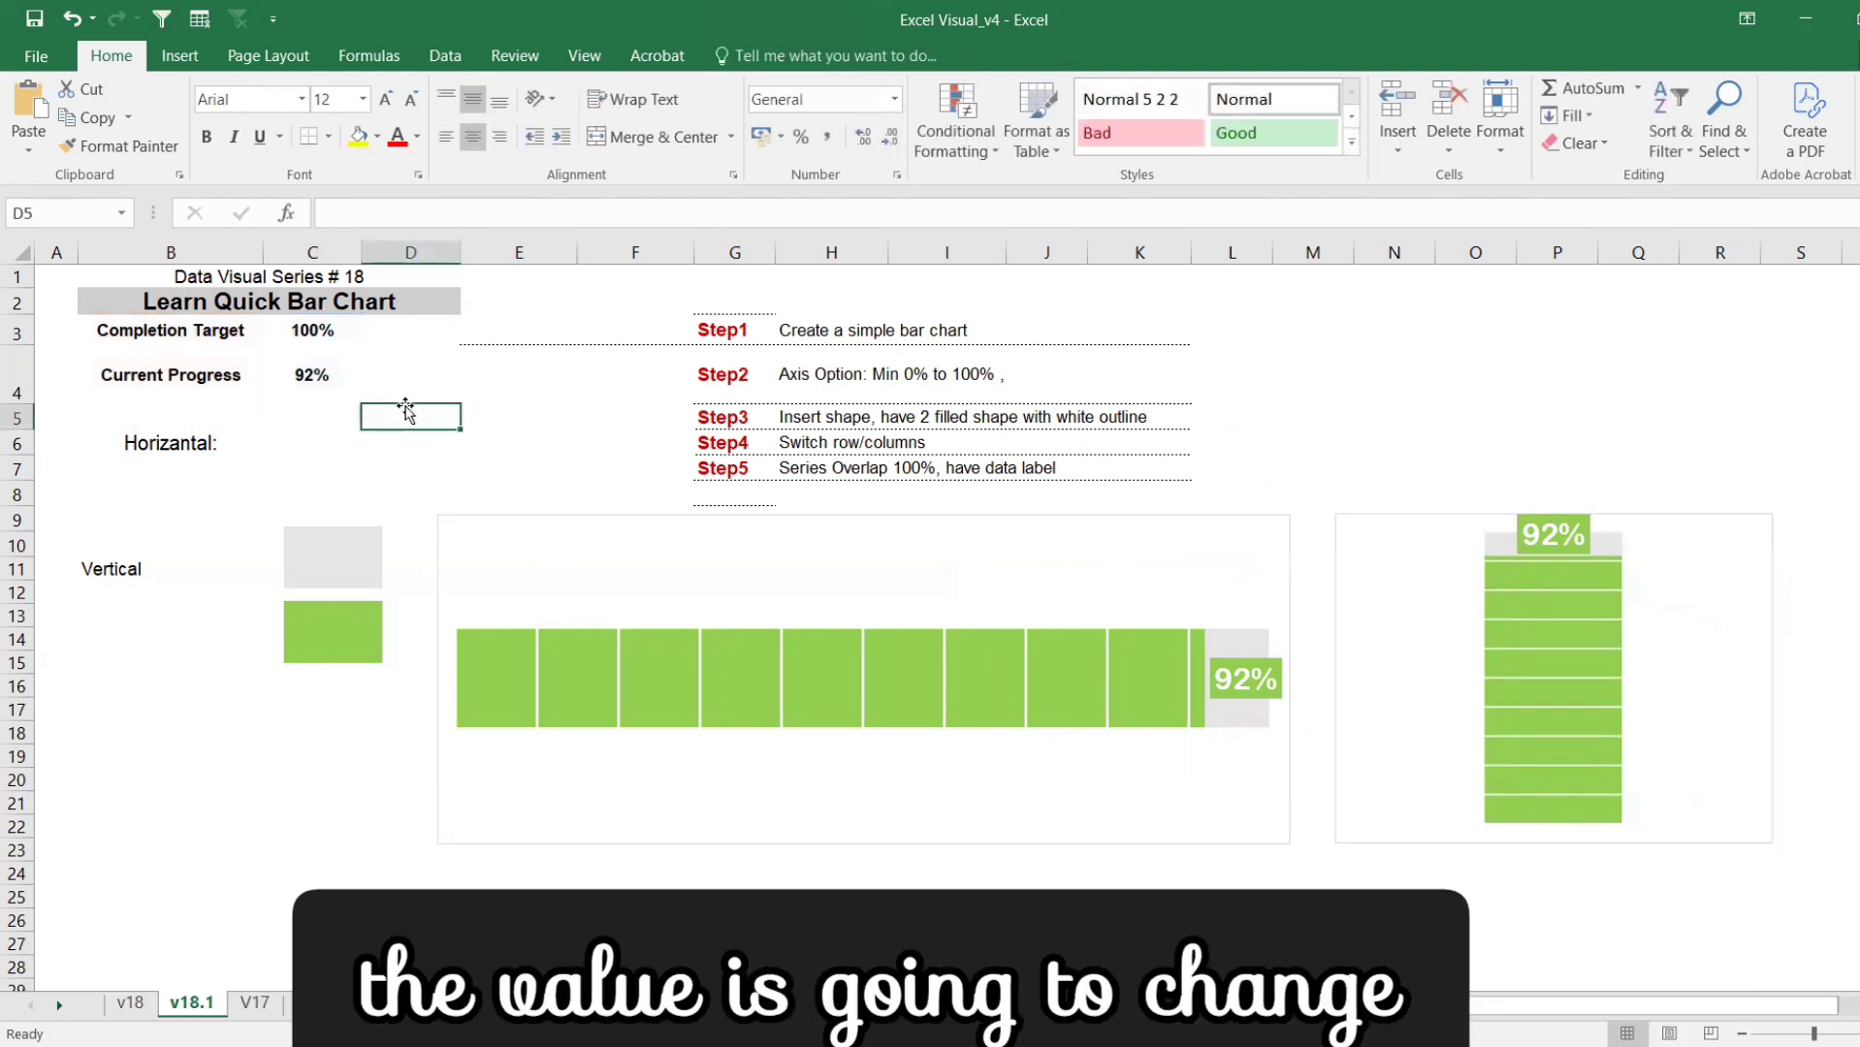
{"action": "key", "text": "F9"}
{"action": "key", "text": "F9"}
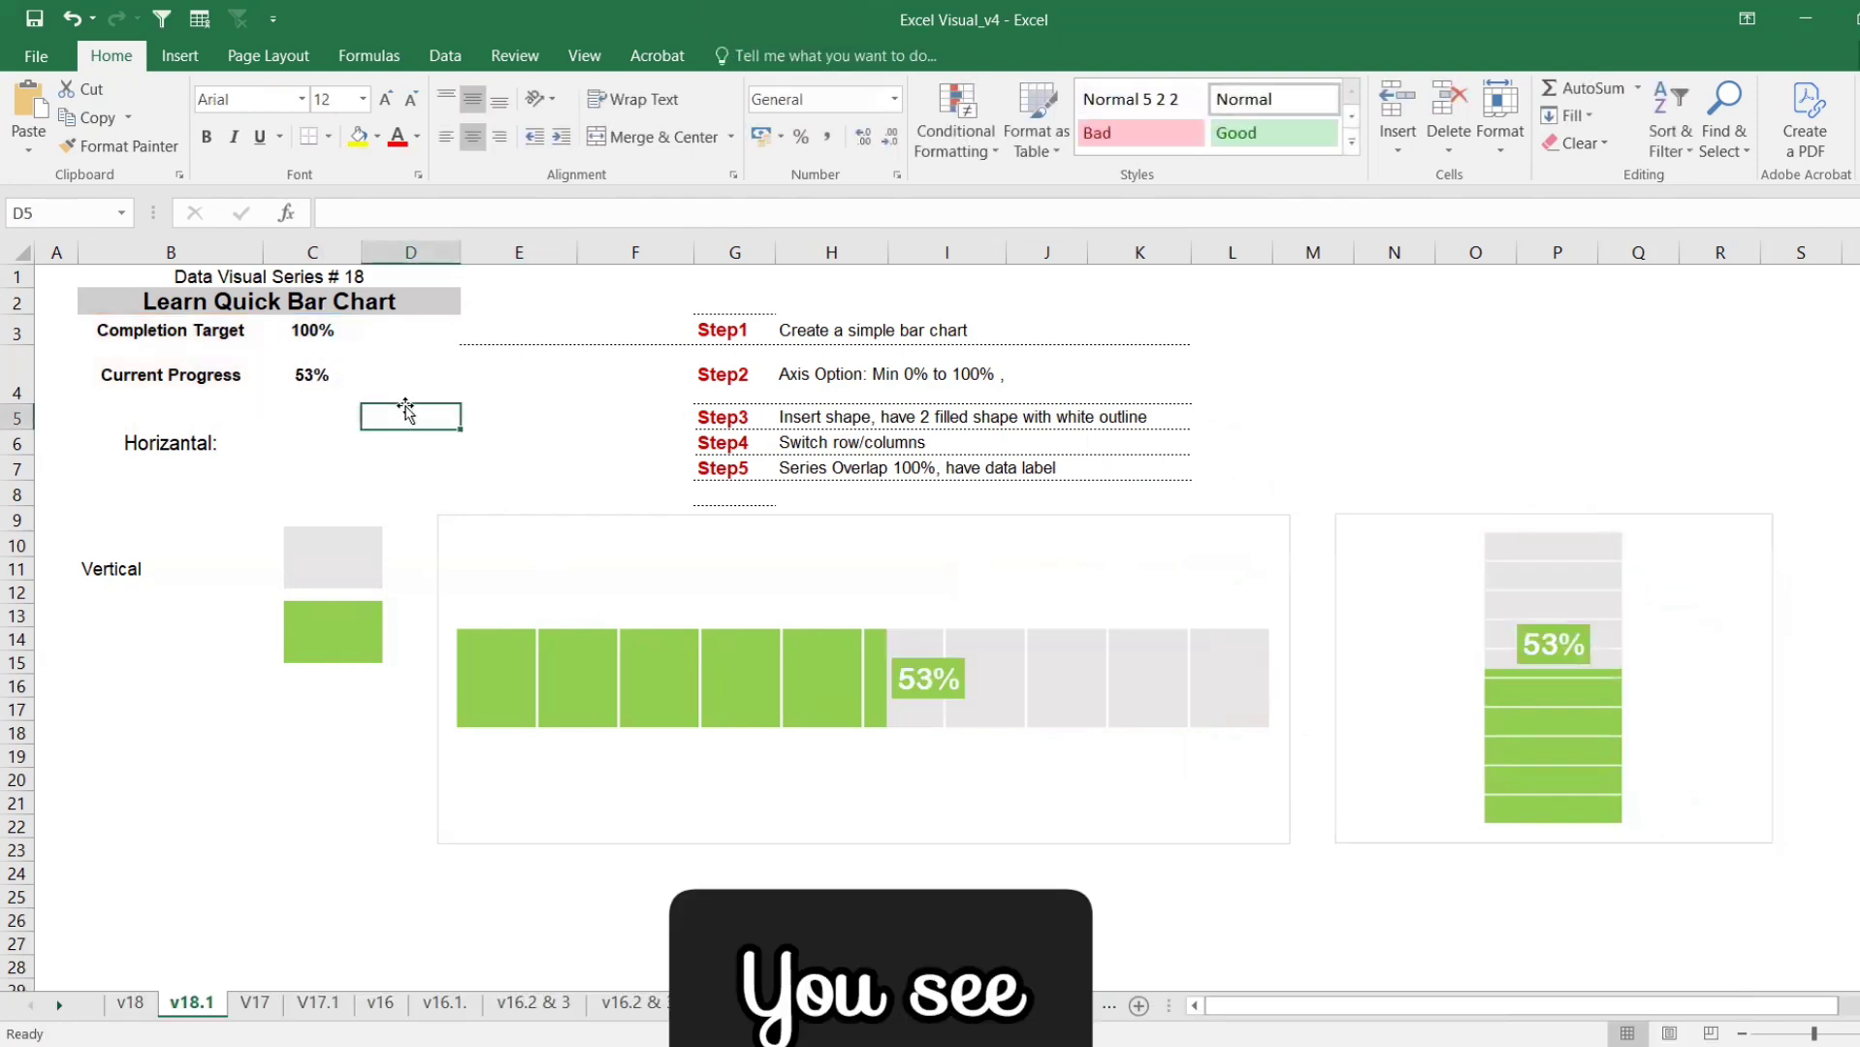
{"action": "key", "text": "F9"}
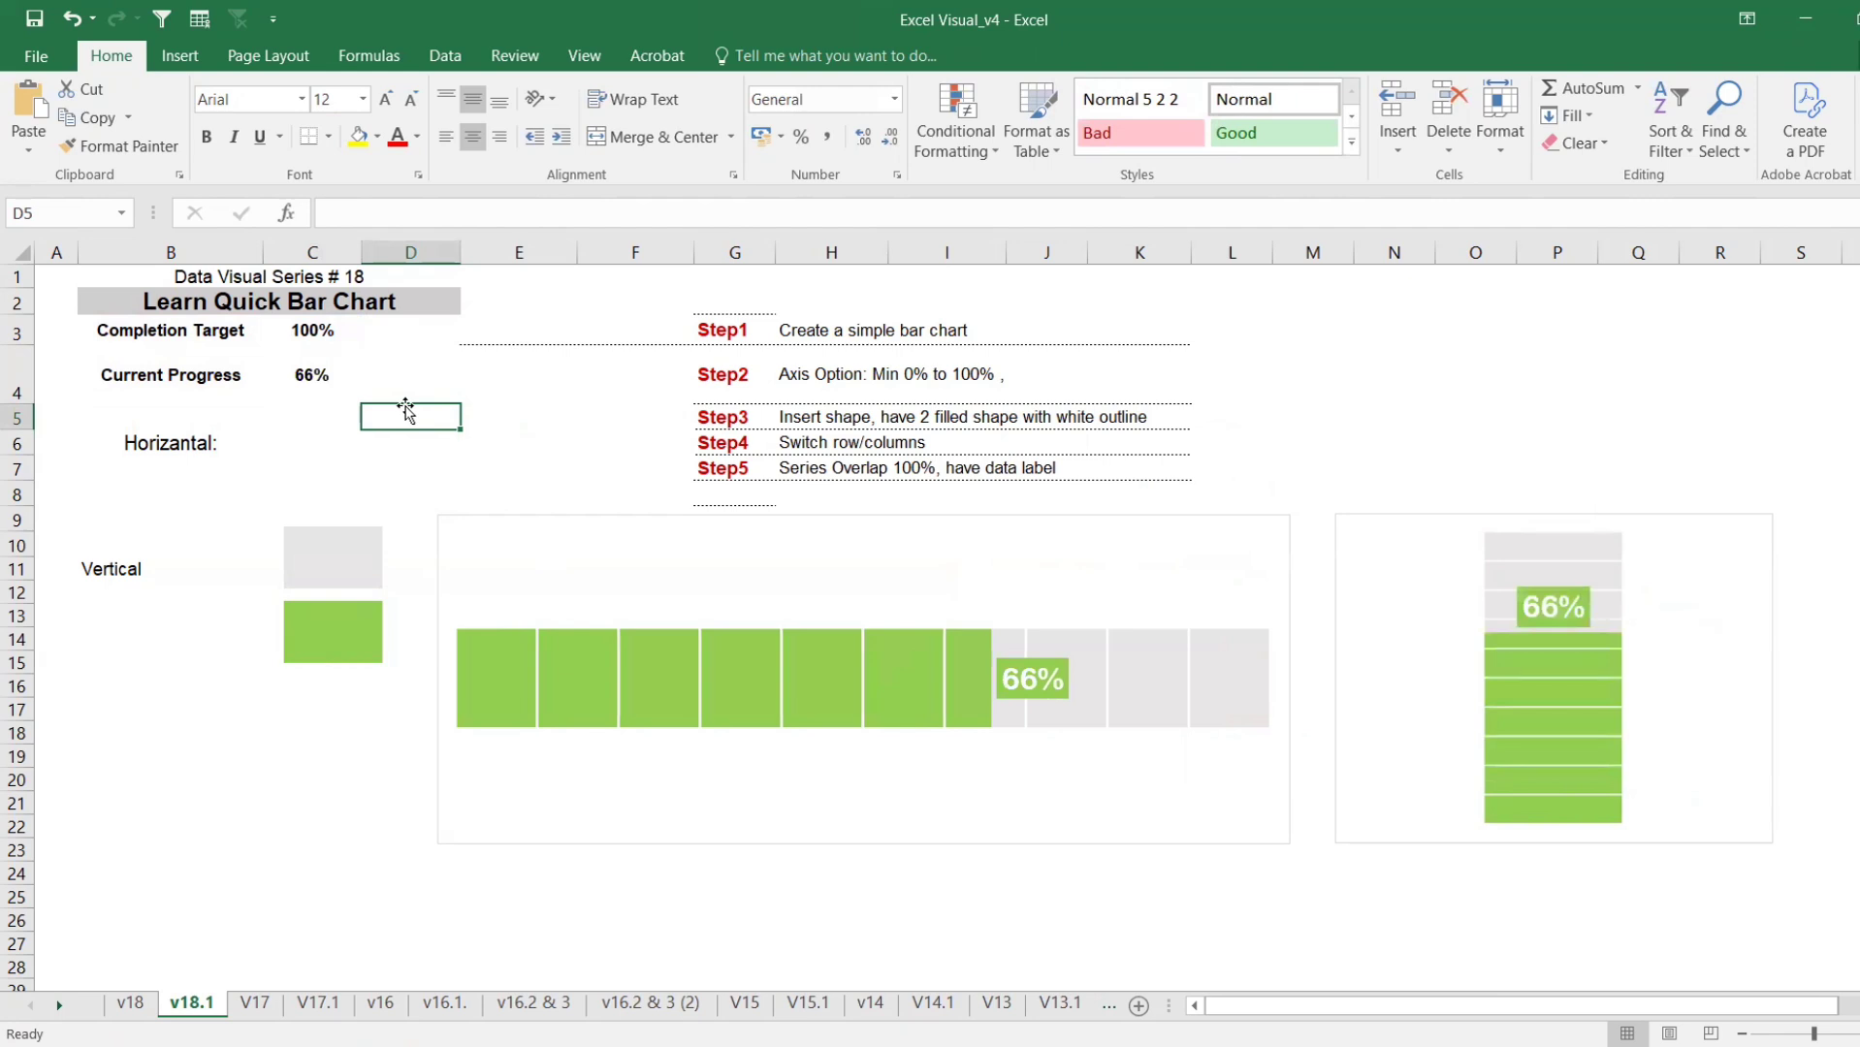
{"action": "key", "text": "F9"}
{"action": "key", "text": "F9"}
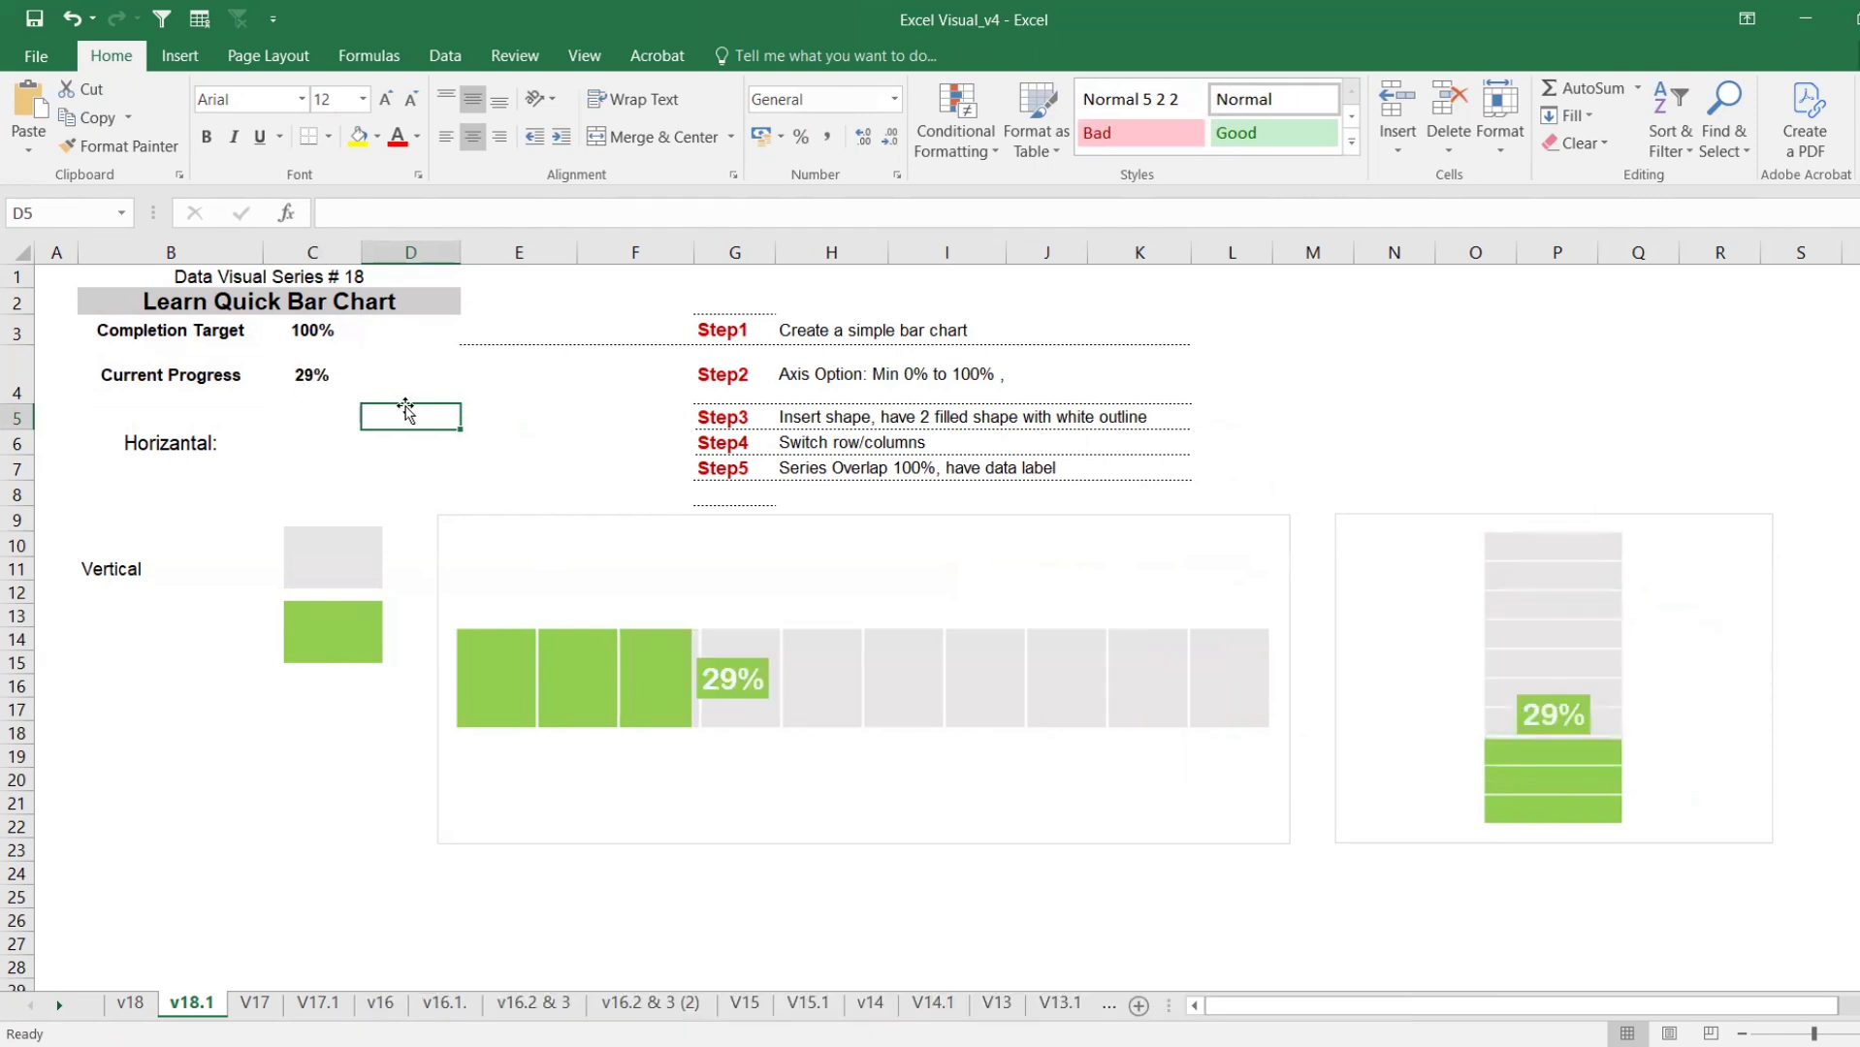
{"action": "key", "text": "F9"}
{"action": "key", "text": "F9"}
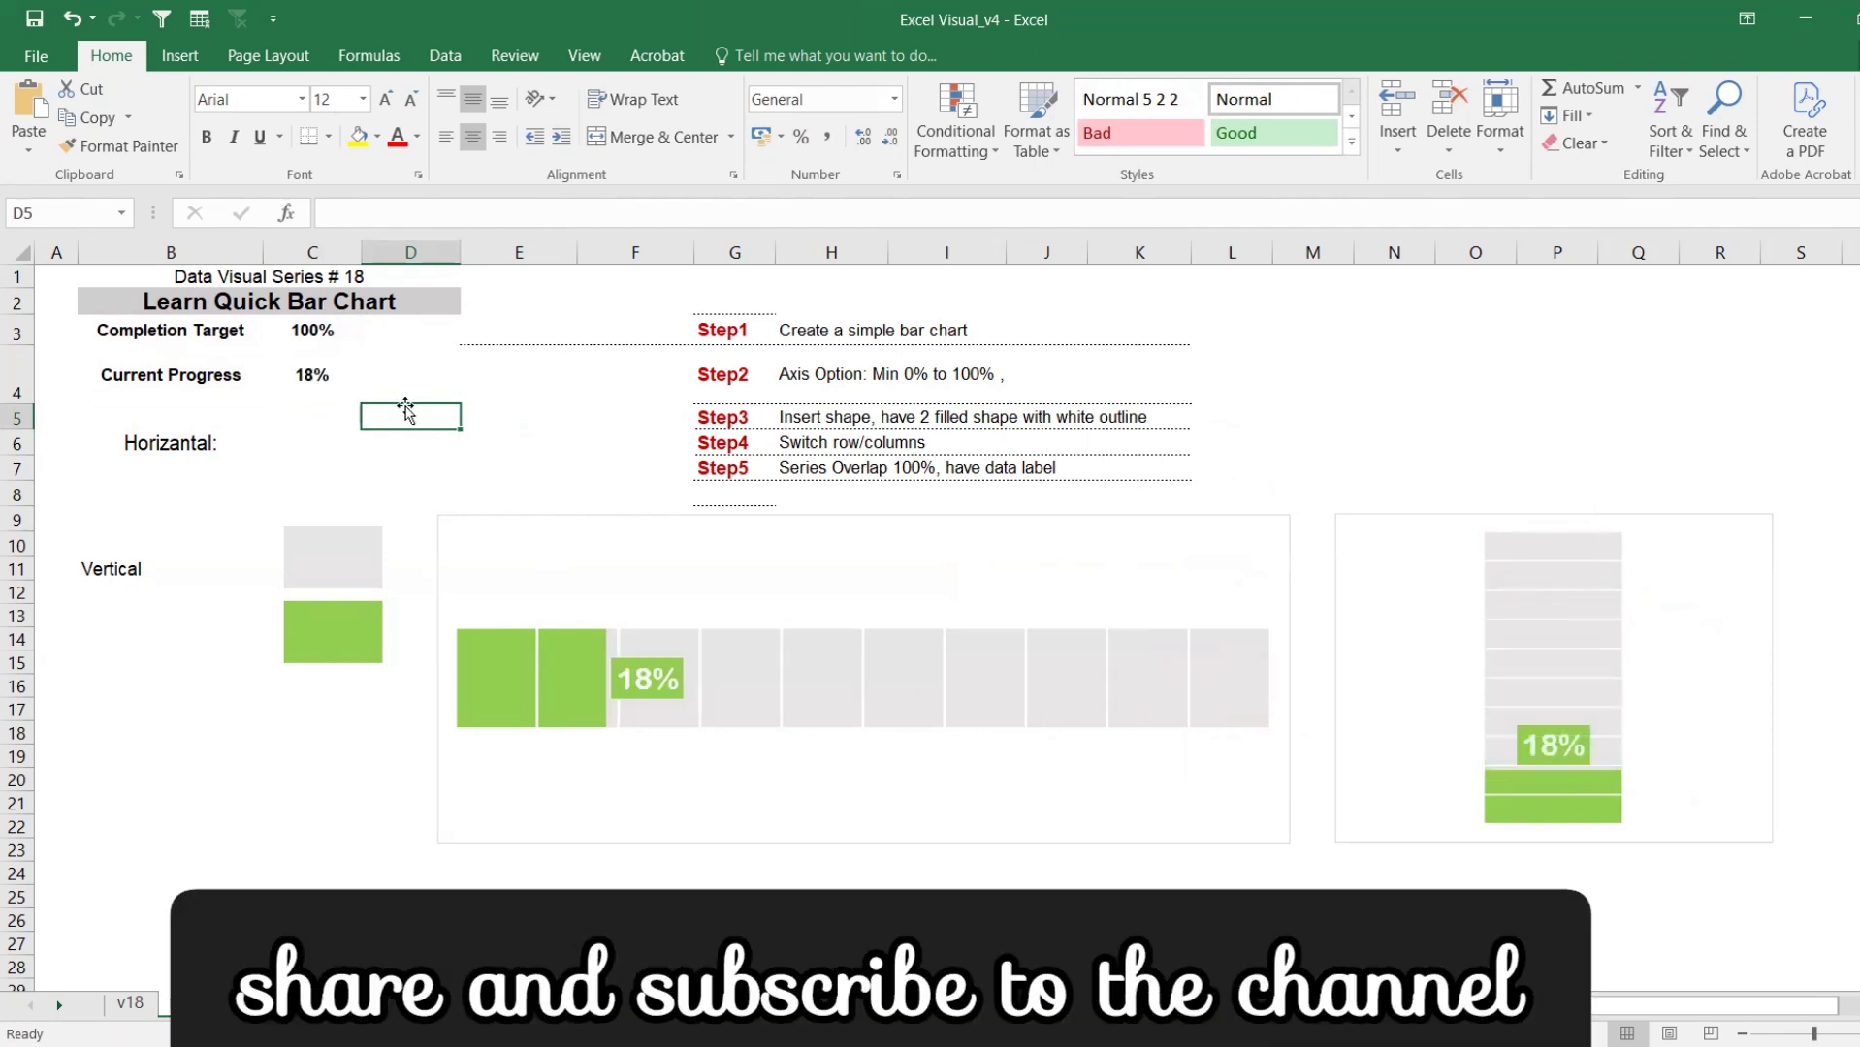
{"action": "key", "text": "F9"}
{"action": "key", "text": "F9"}
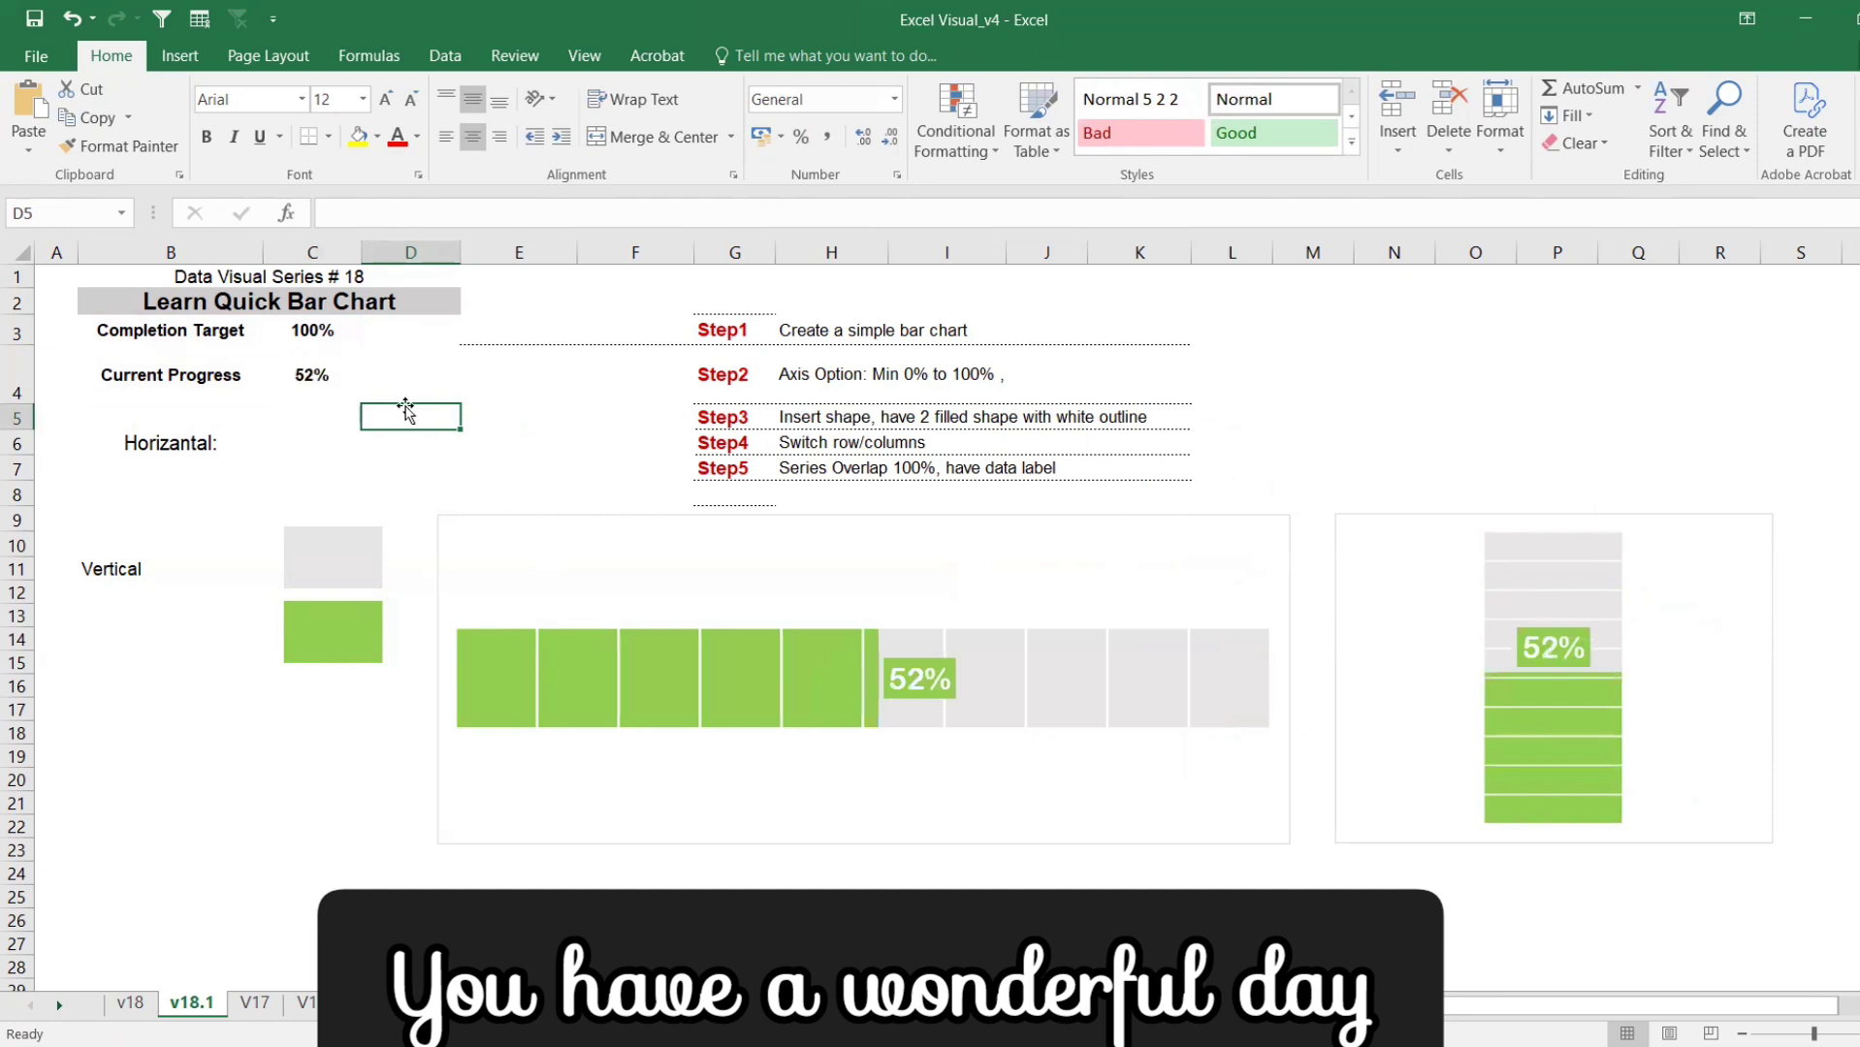
{"action": "key", "text": "F9"}
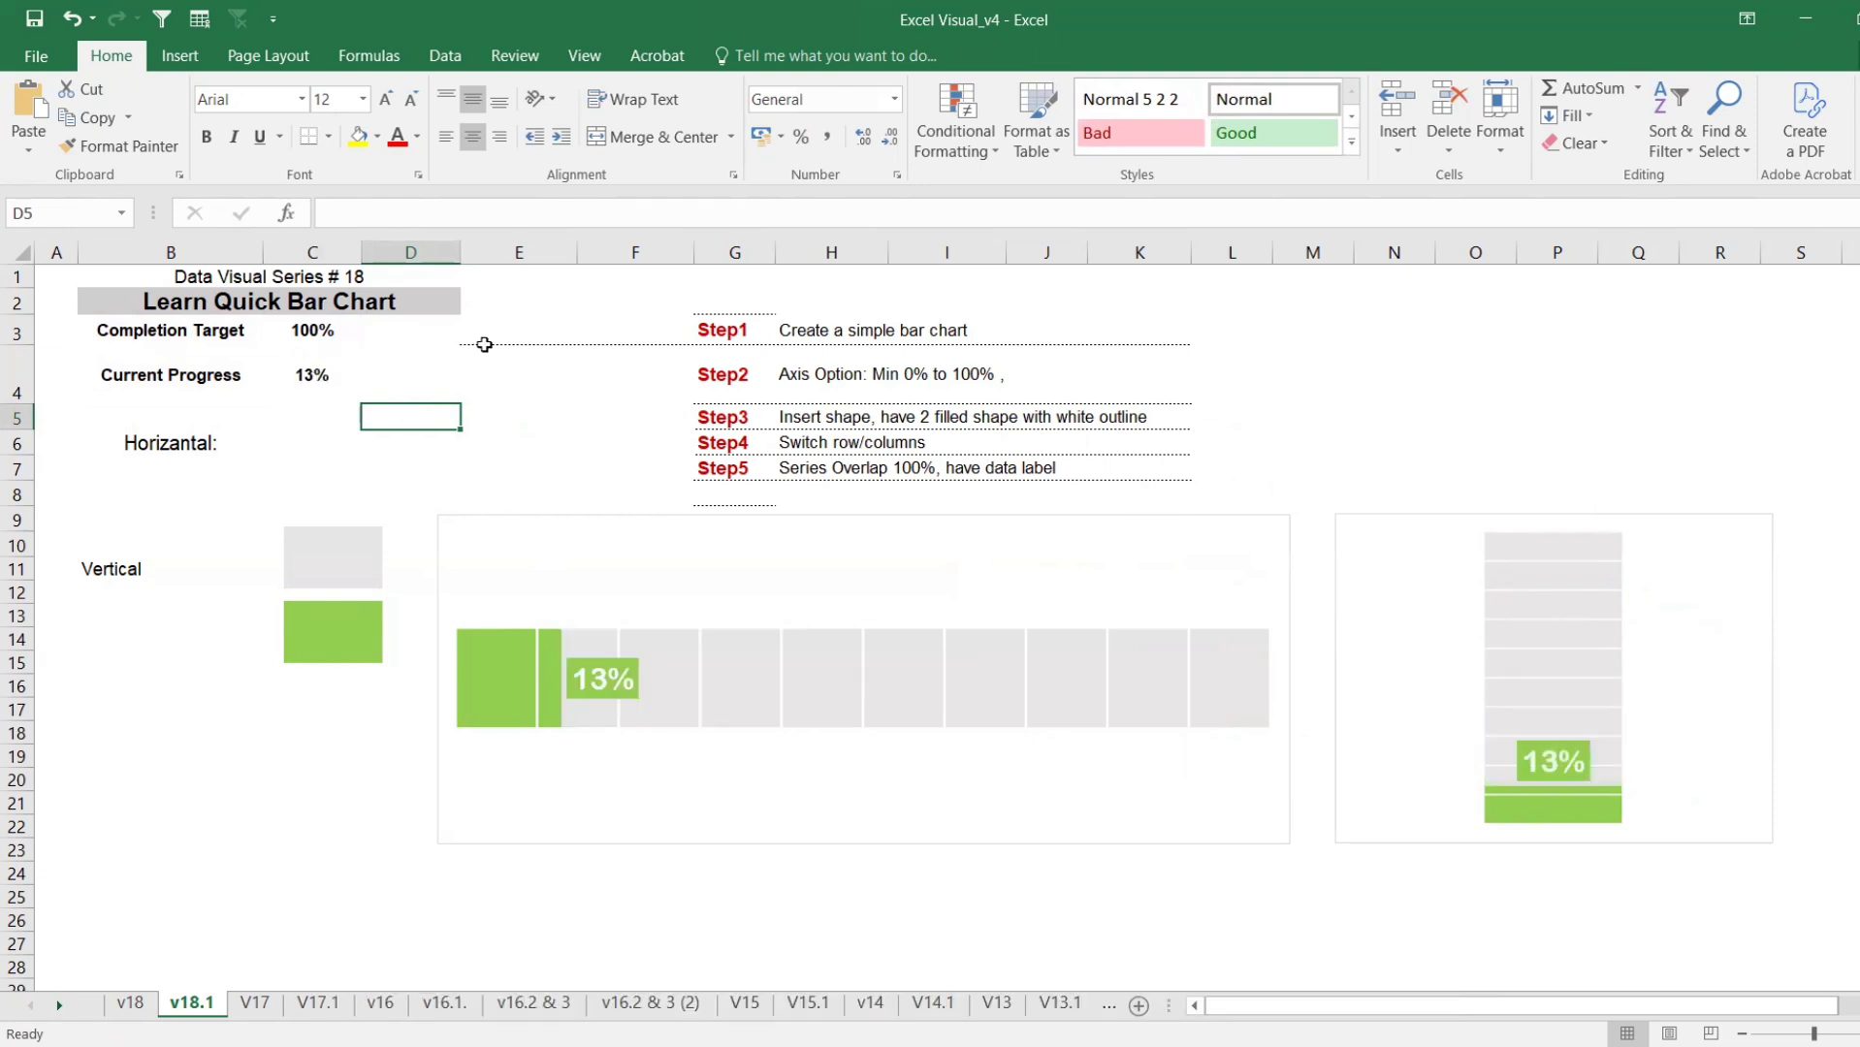